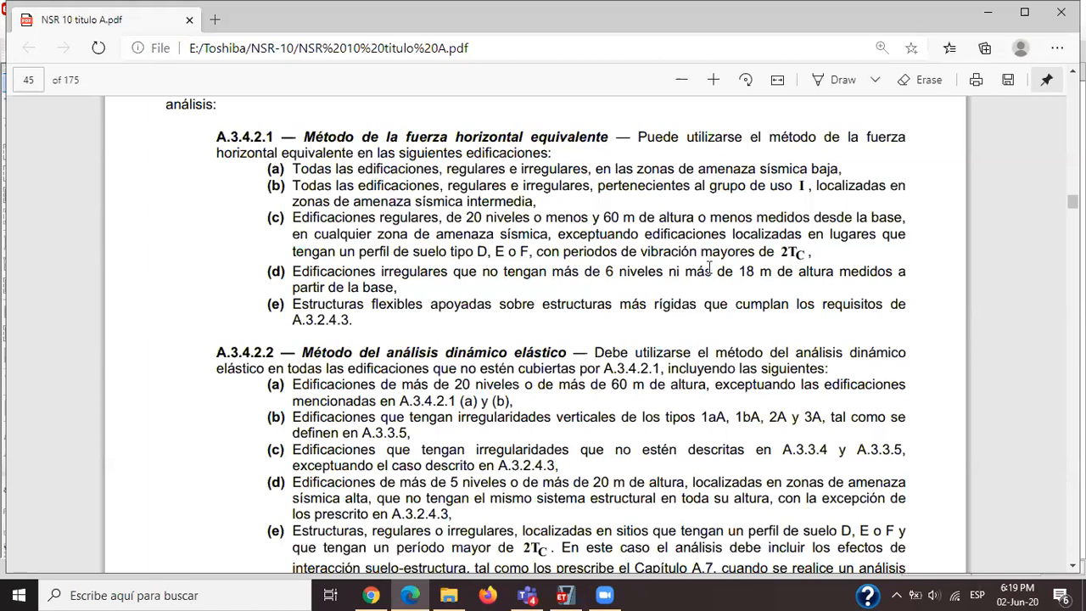
Review the permitted analysis methods in section A.3.4.2, covering the equivalent horizontal force and elastic dynamic methods.
scroll(694, 304, "up", 2)
scroll(578, 215, "down", 1)
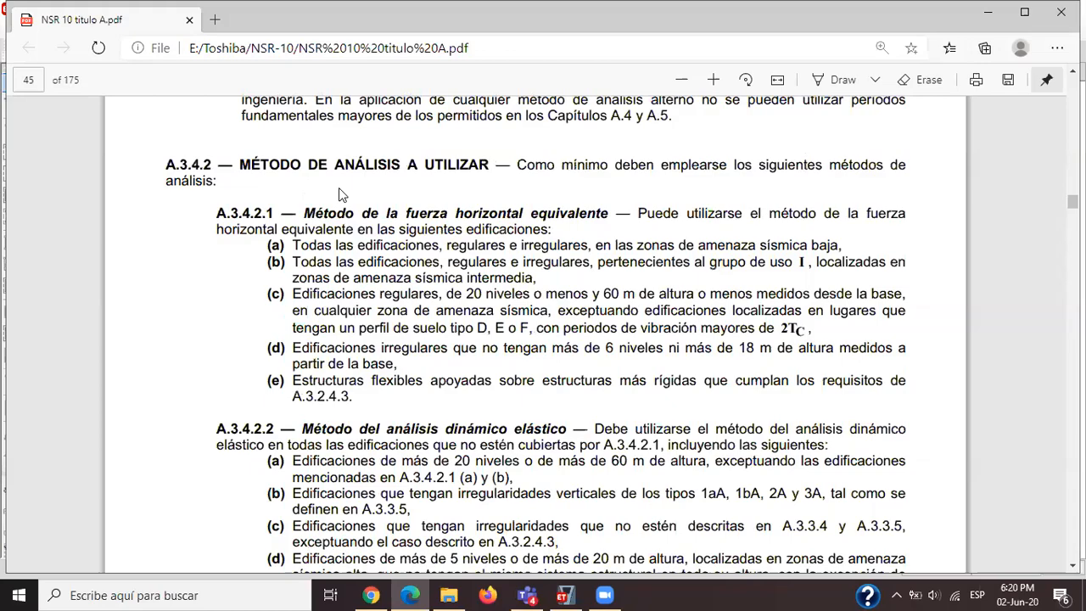
scroll(586, 420, "down", 5)
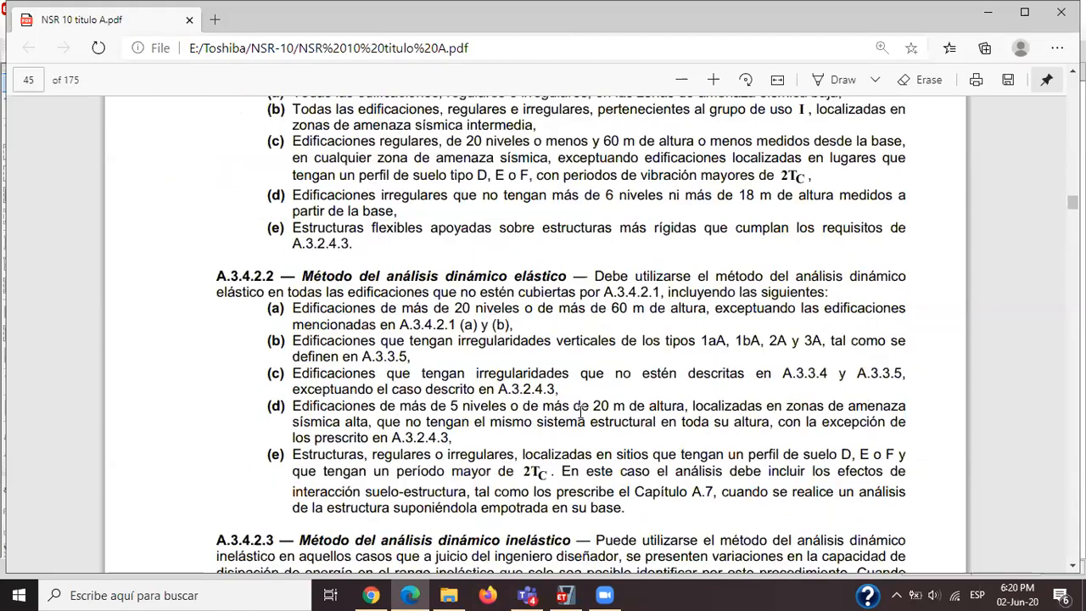
scroll(576, 402, "up", 4)
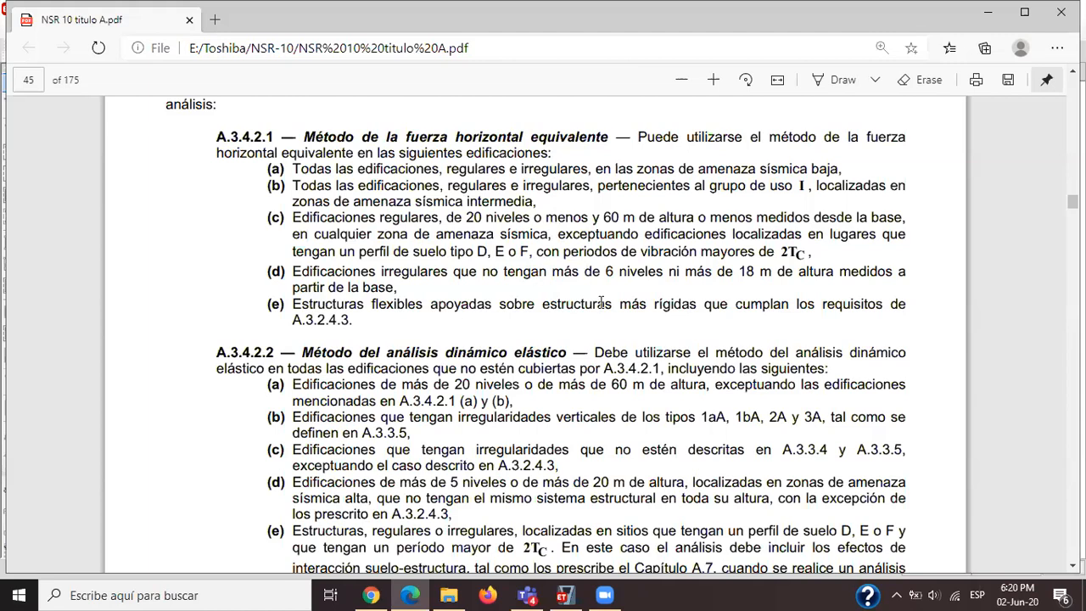
left_click(604, 595)
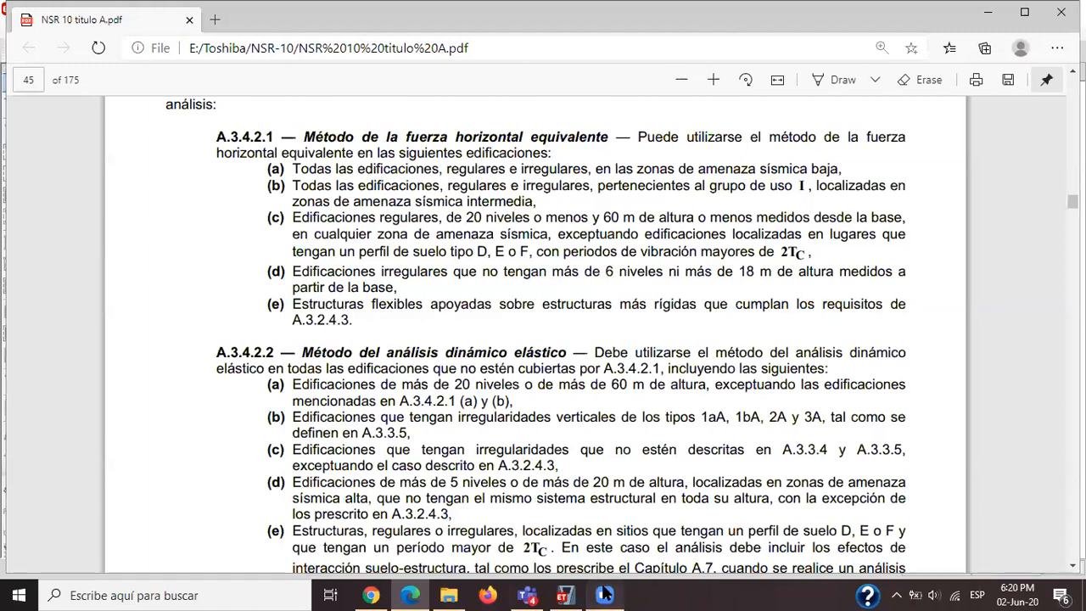
left_click(519, 236)
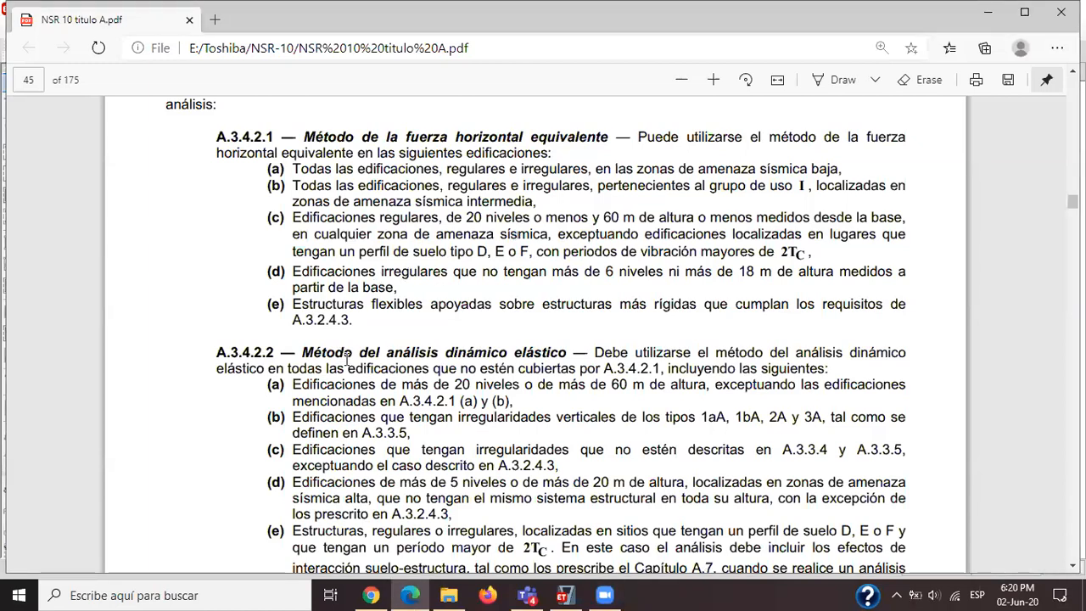
Mark the A.3.4.2.2 heading "Método del análisis dinámico elástico" and read through its list of applicable buildings.
left_click_drag(304, 352, 567, 351)
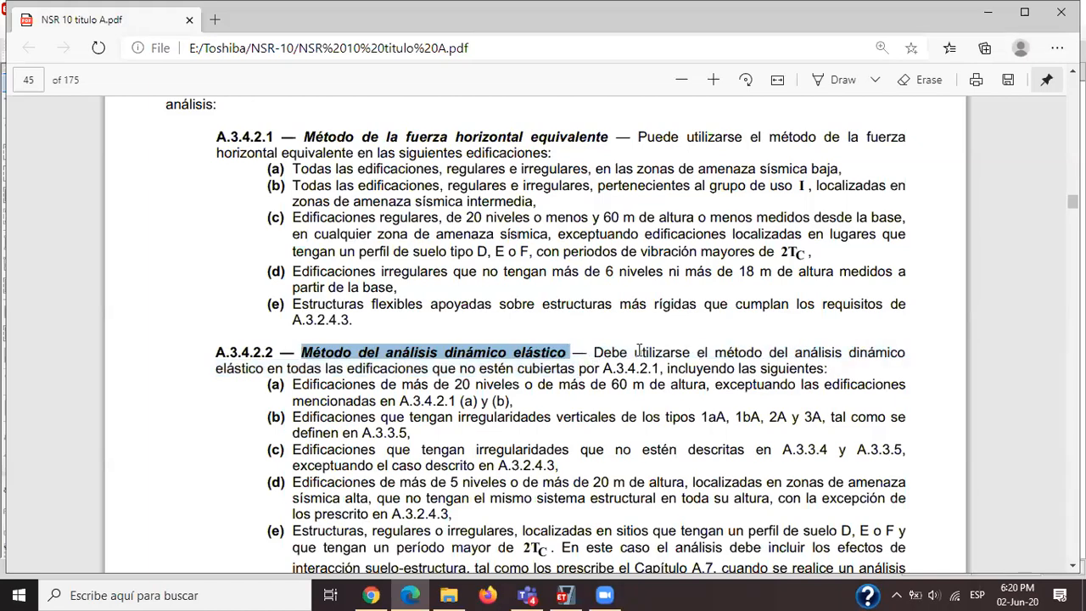
scroll(638, 350, "down", 1)
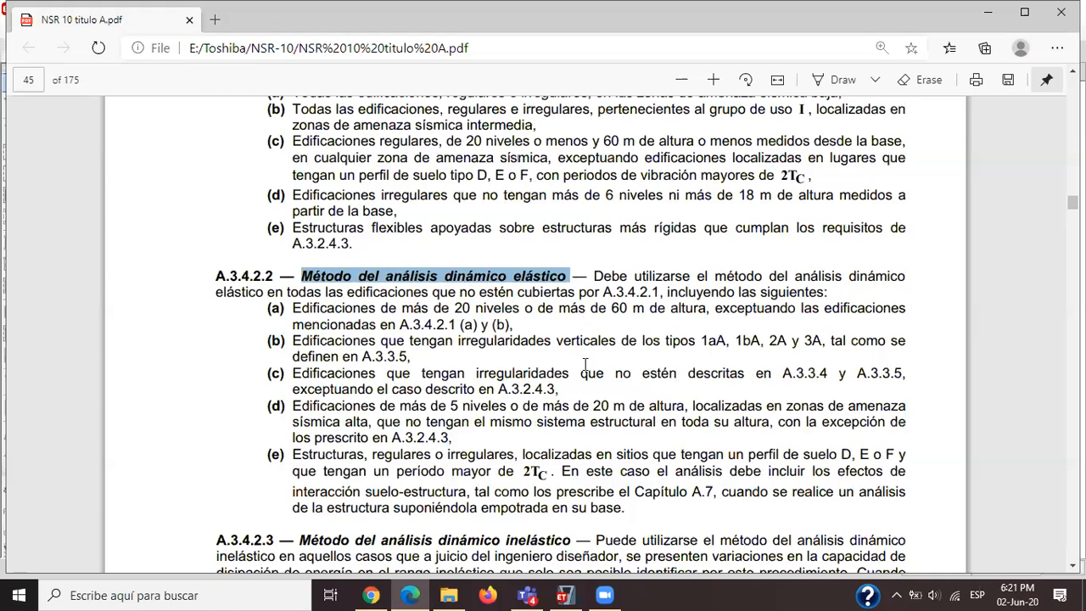
scroll(584, 365, "up", 1)
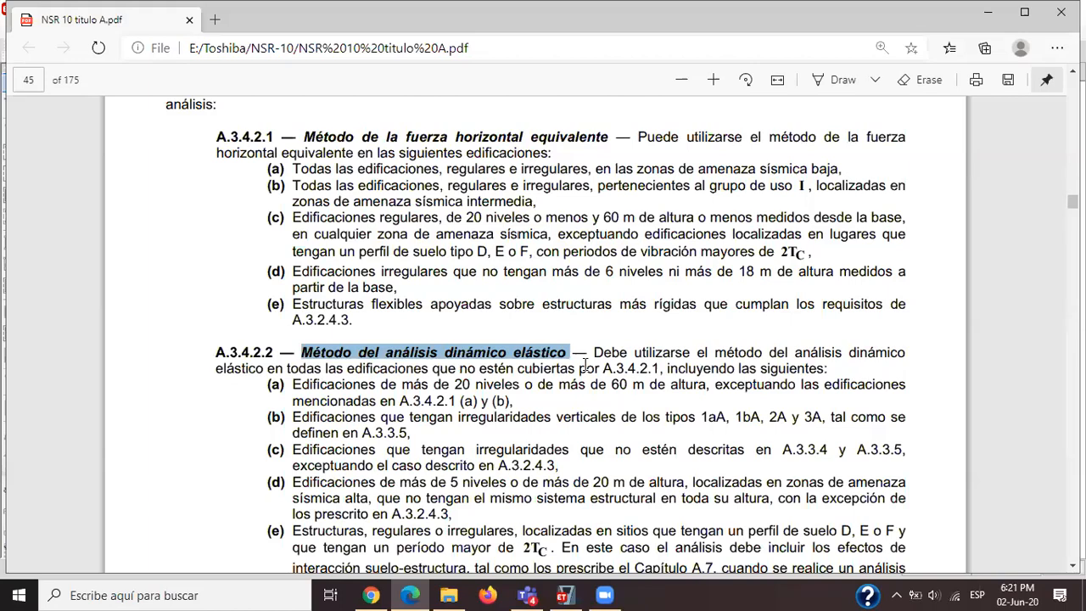
scroll(585, 365, "down", 1)
scroll(584, 365, "up", 1)
scroll(607, 377, "down", 3)
scroll(607, 376, "down", 1)
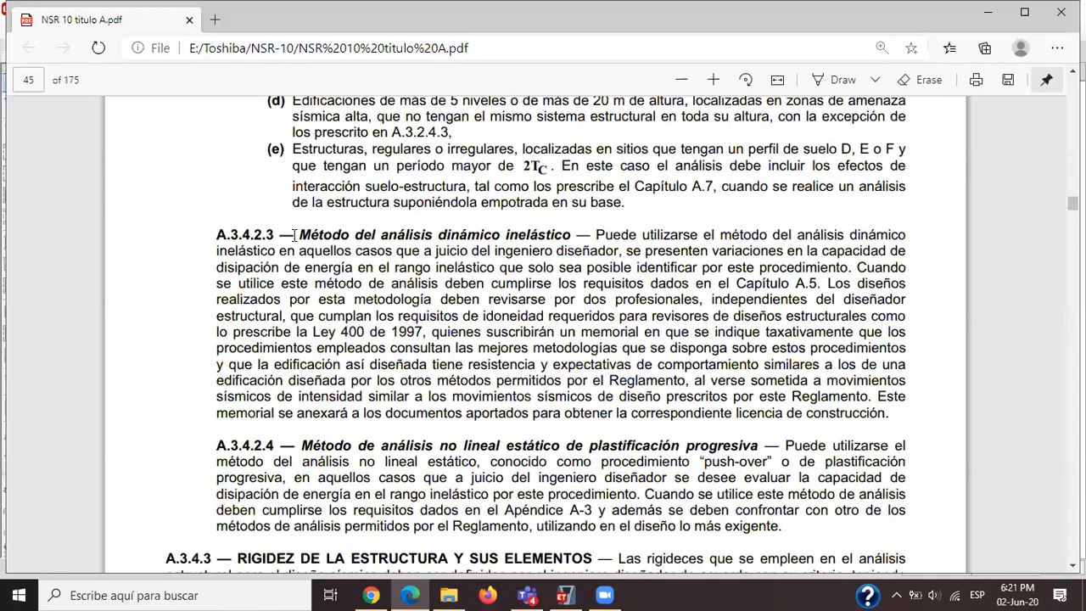
Mark the method names in A.3.4.2.3 and A.3.4.2.4, singling out the words "no lineal" and "inelástico".
left_click_drag(299, 236, 574, 236)
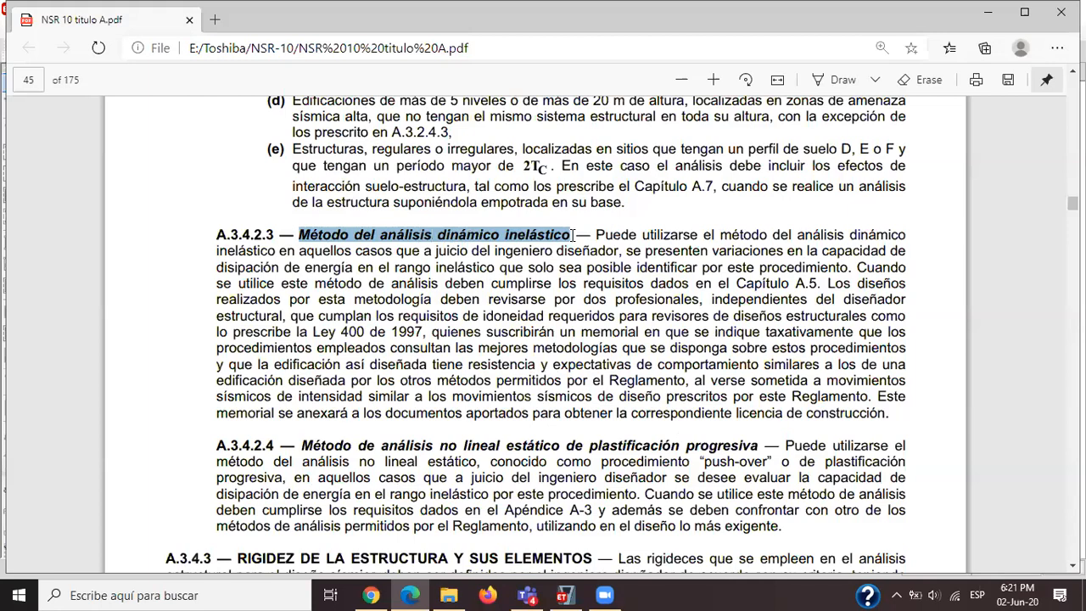
left_click_drag(301, 446, 757, 445)
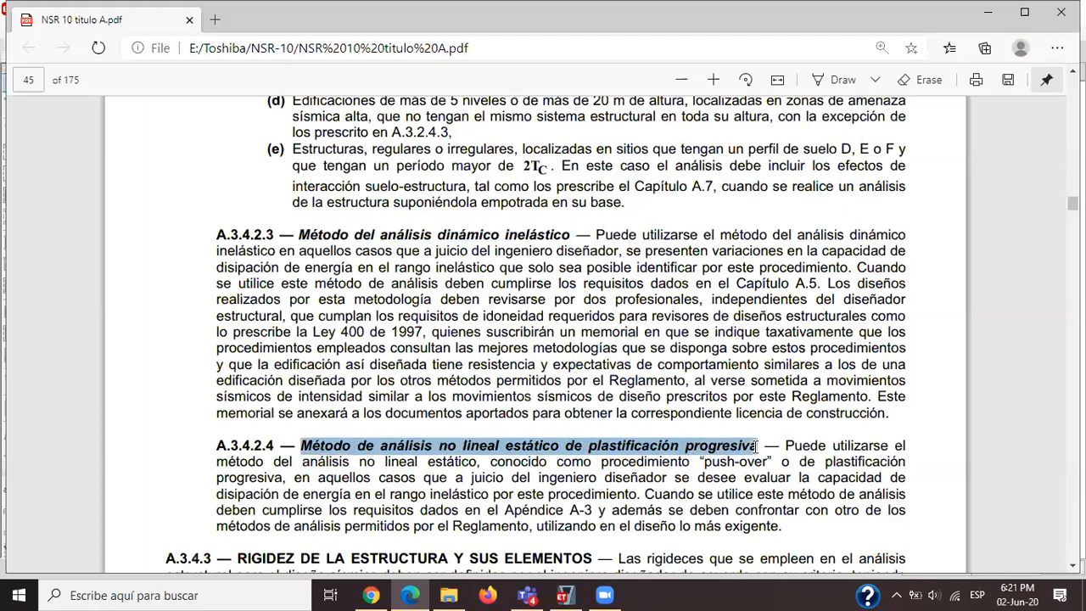
left_click(534, 351)
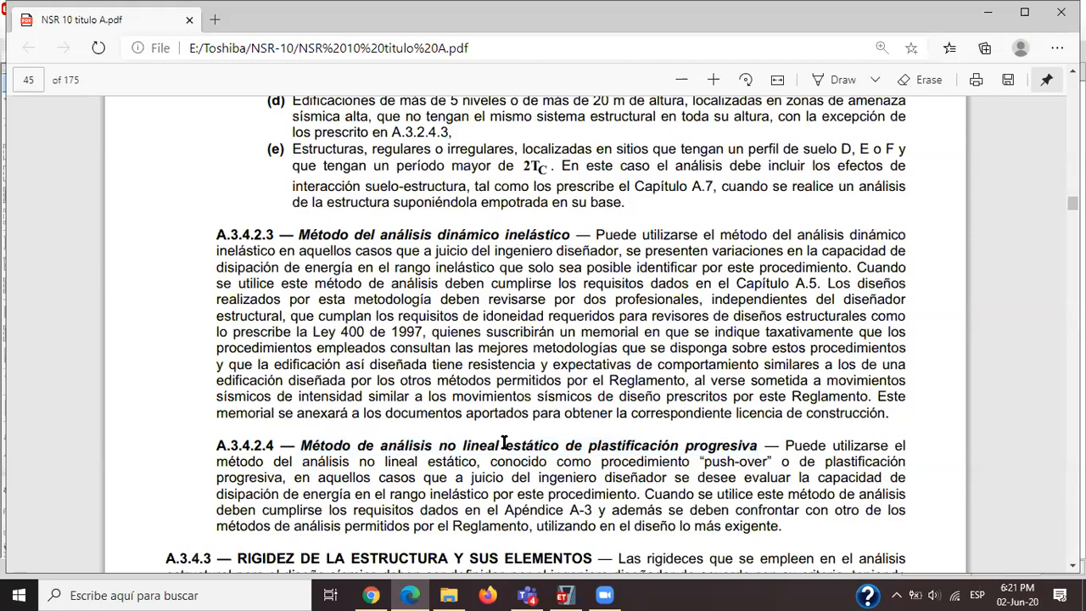
left_click_drag(440, 445, 504, 442)
left_click(515, 238)
left_click_drag(506, 234, 574, 236)
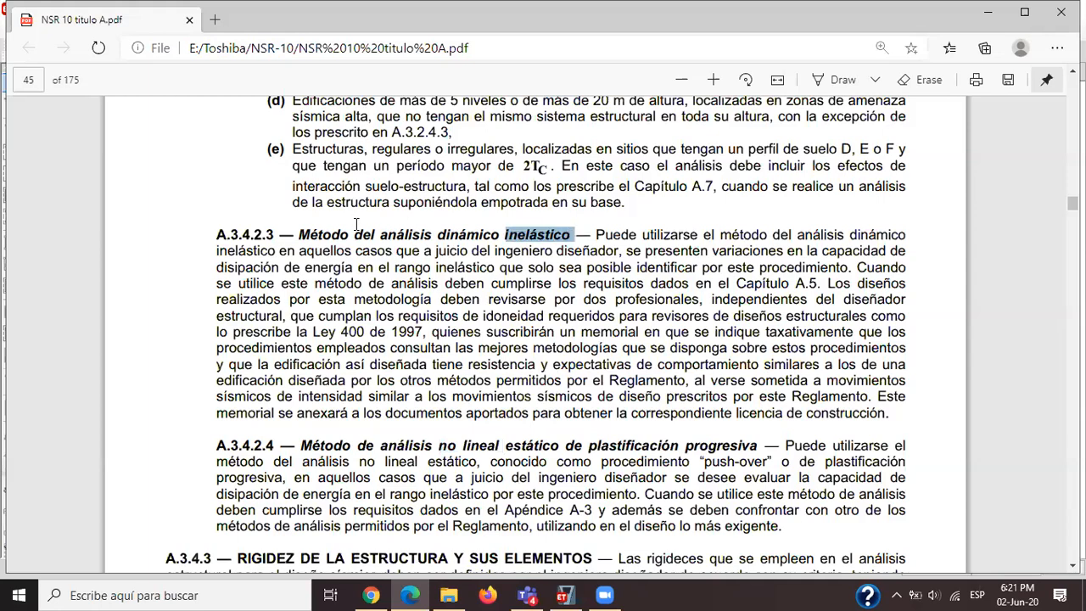
left_click(424, 351)
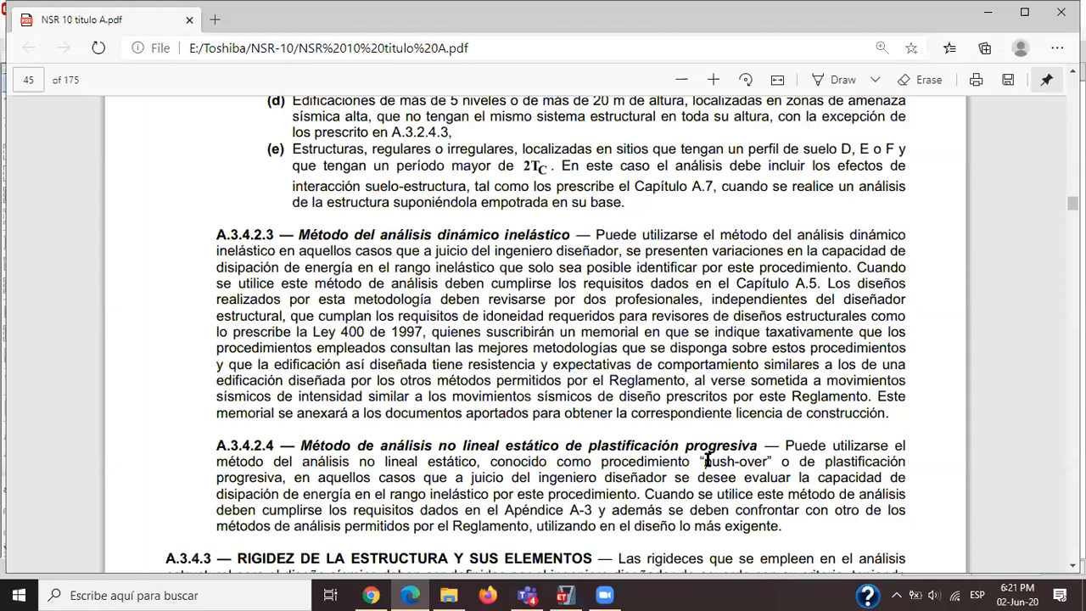
Mark the term "push-over" and the words "no lineal" in the A.3.4.2.4 progressive plastification method.
left_click_drag(703, 462, 774, 461)
left_click(681, 360)
left_click_drag(440, 443, 498, 443)
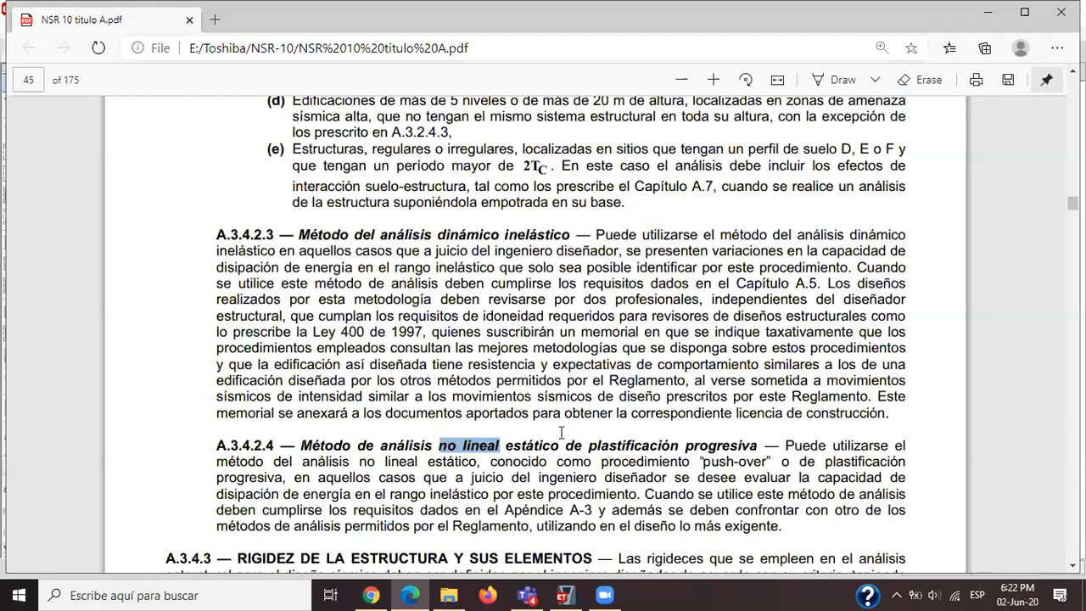
left_click(617, 380)
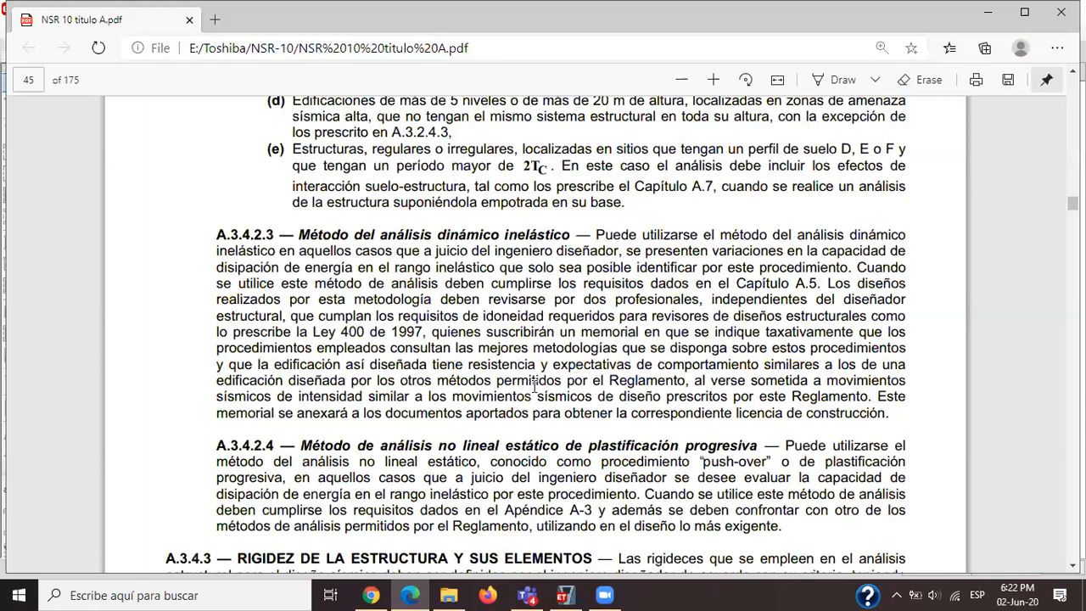
Go to the start of Capítulo A.5, "Método del análisis dinámico", on page 67.
scroll(534, 386, "up", 3)
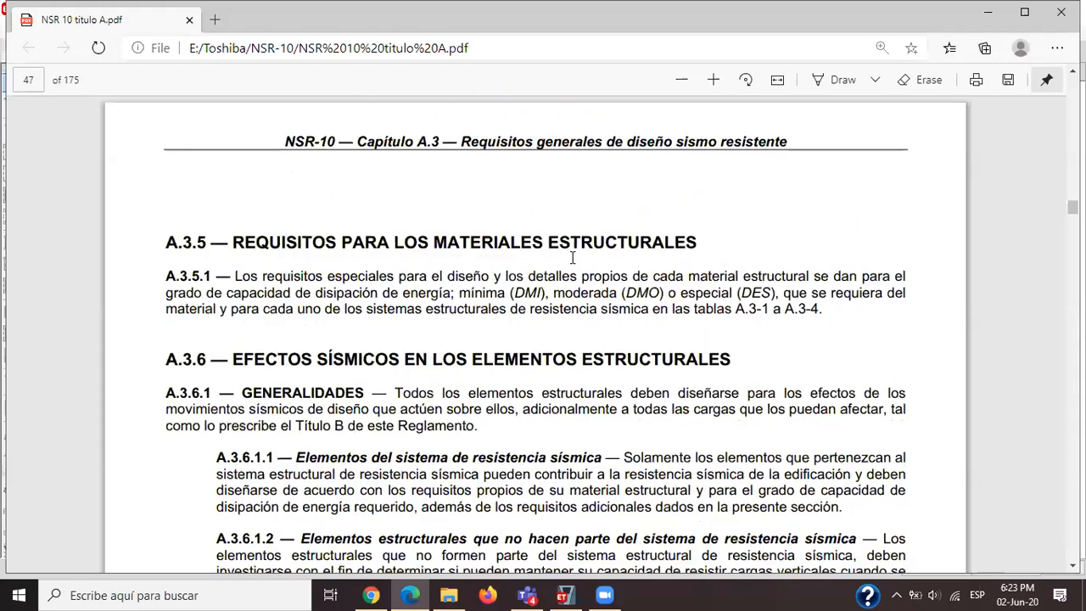
scroll(572, 257, "down", 20)
scroll(573, 257, "down", 16)
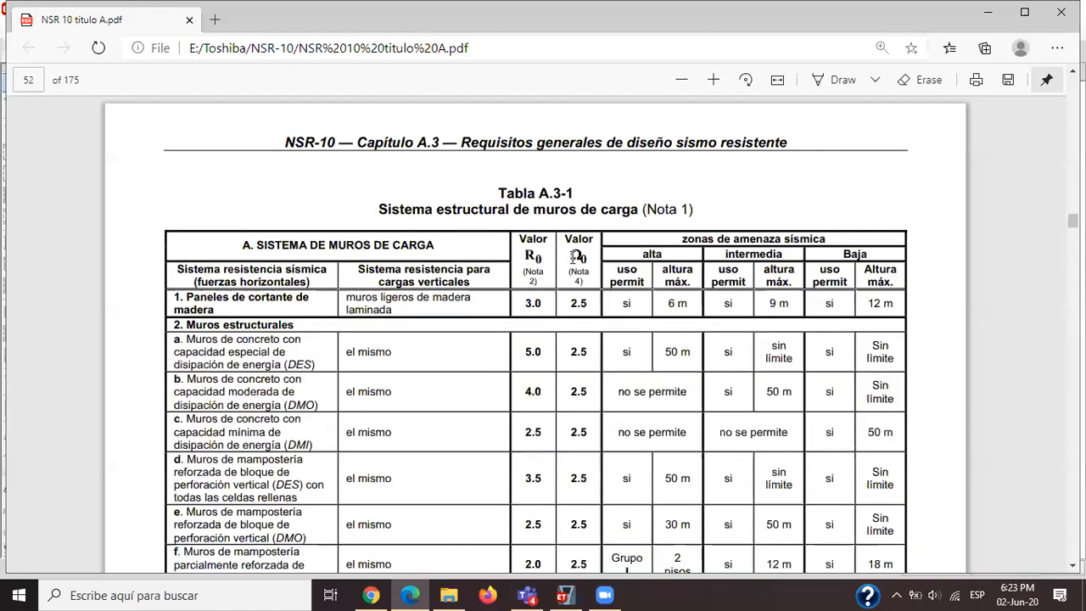
scroll(573, 257, "down", 20)
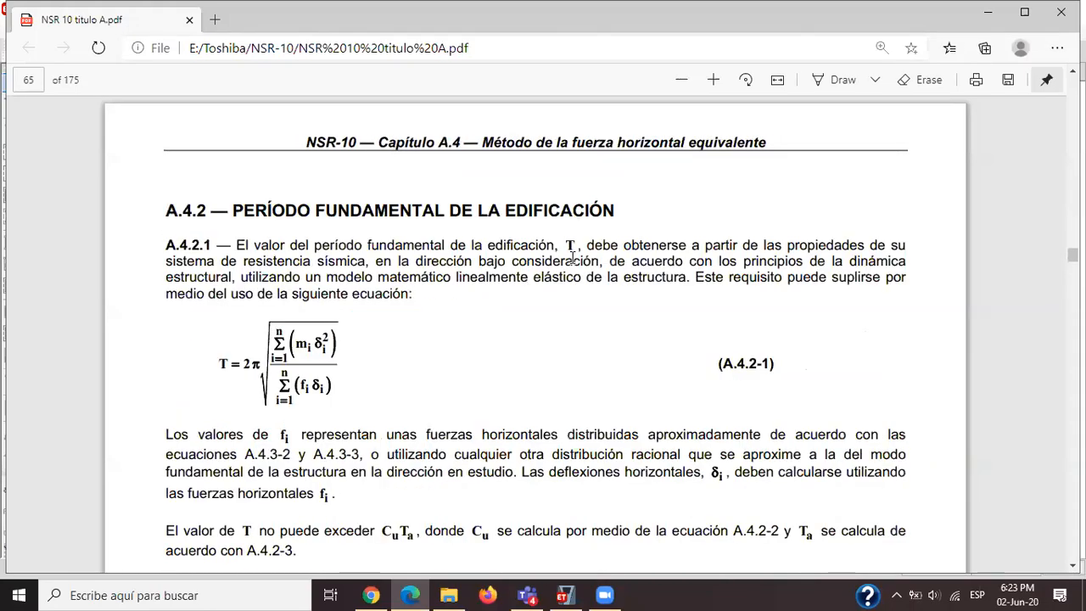
scroll(572, 257, "down", 12)
scroll(573, 257, "up", 3)
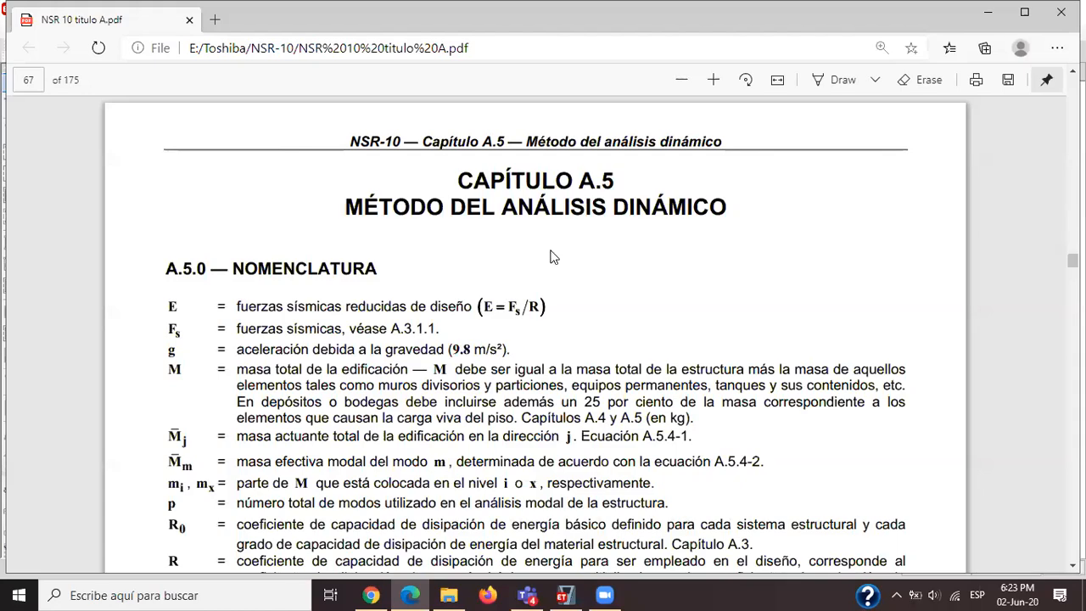
Read sections A.5.1 and A.5.2.1, and mark "diafragma rígido" in the A.5.2.1.1 three-dimensional model heading.
scroll(550, 256, "down", 8)
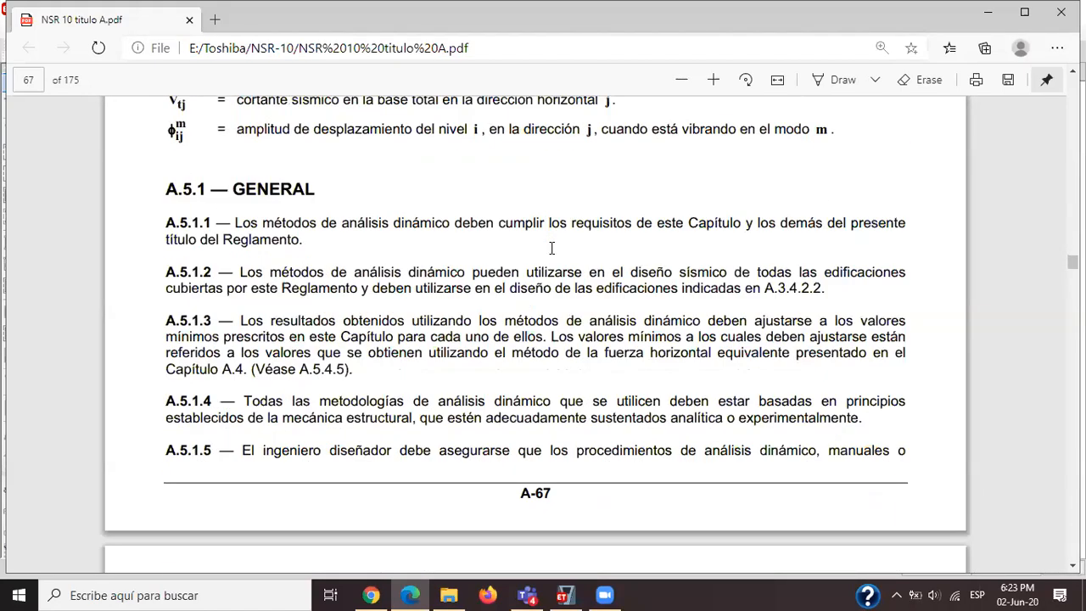
scroll(551, 248, "down", 1)
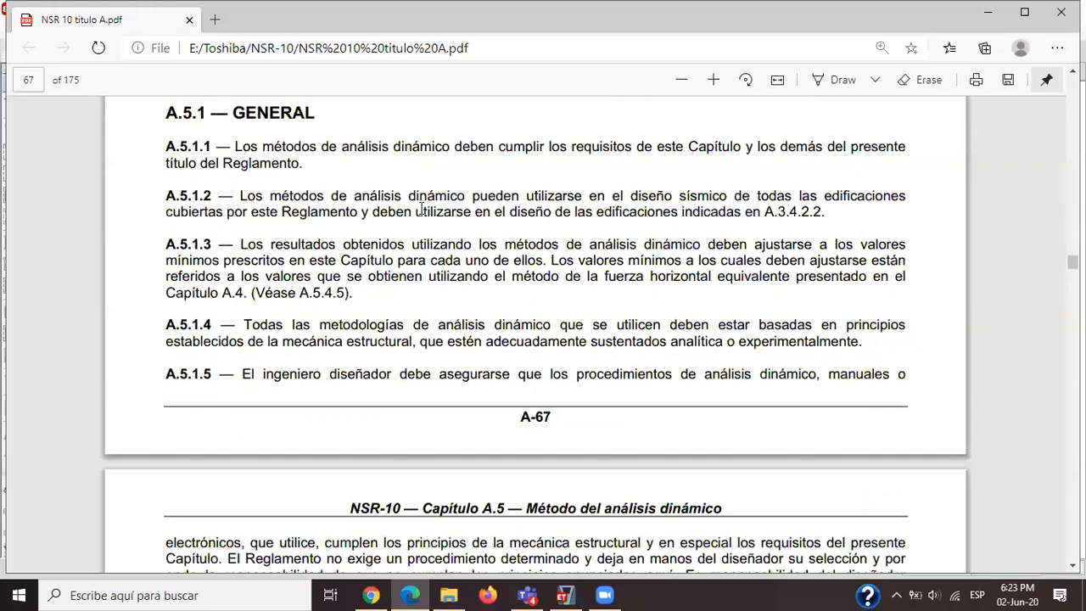
scroll(497, 305, "down", 2)
scroll(497, 306, "down", 1)
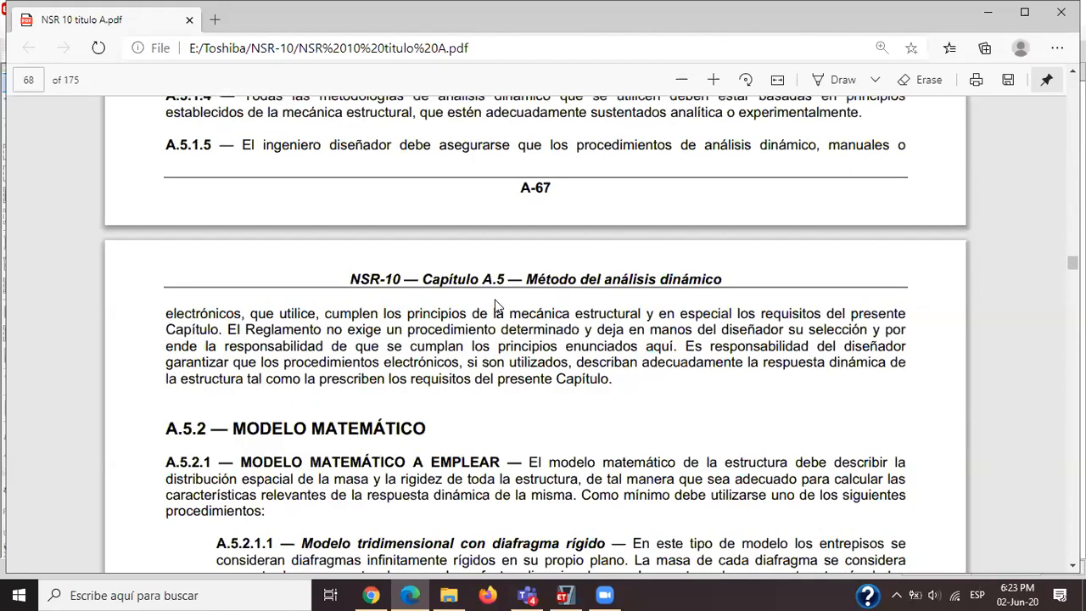
scroll(498, 305, "down", 2)
scroll(599, 289, "down", 1)
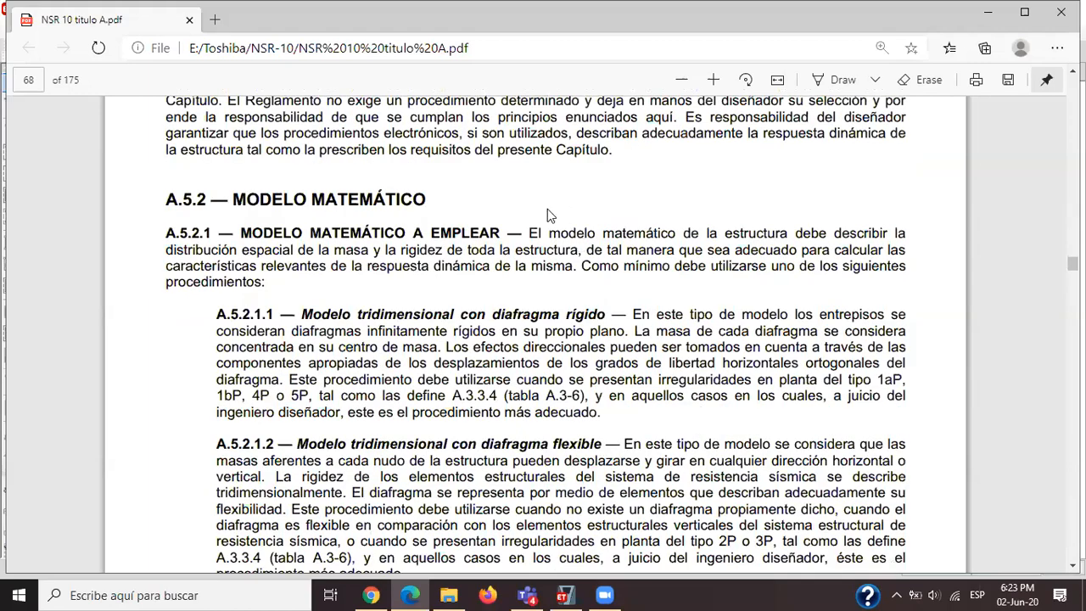
scroll(441, 255, "down", 1)
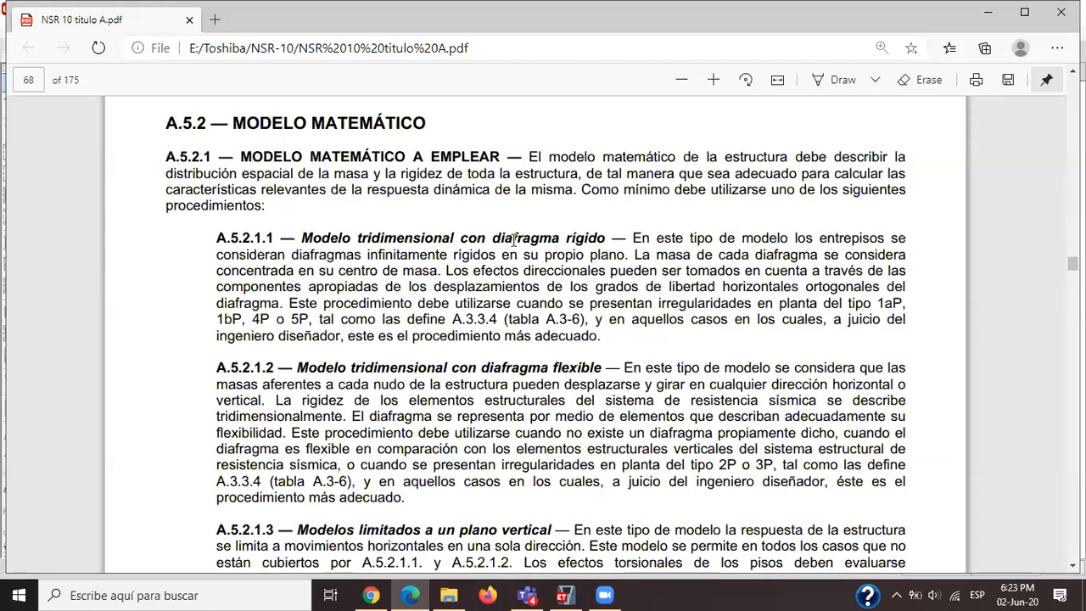
left_click_drag(492, 237, 605, 239)
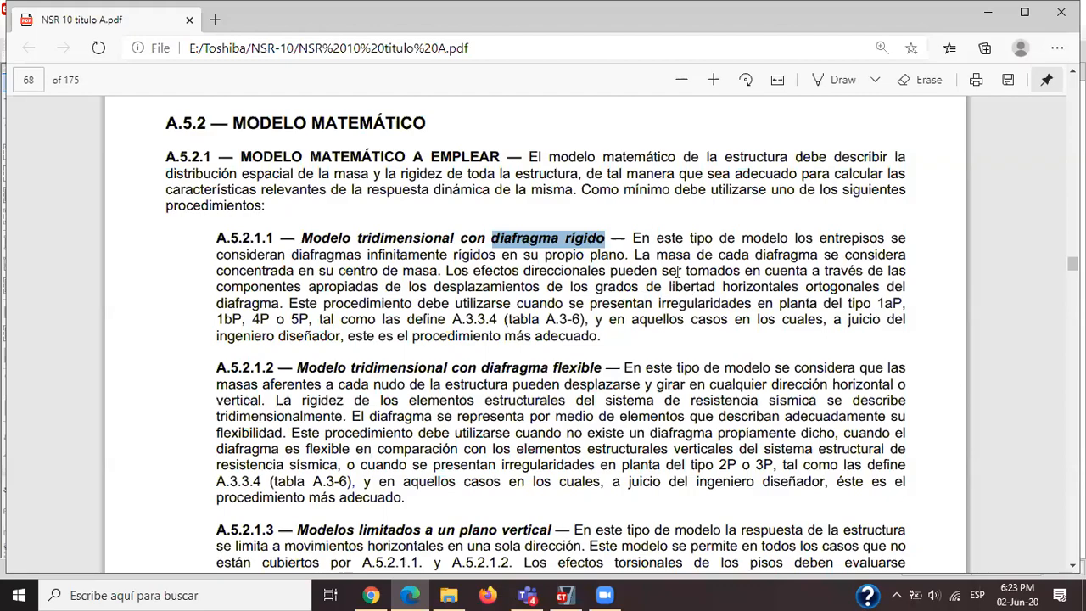
Examine the building mass requirements in A.5.2.2, marking the paragraph and the total mass symbol M.
scroll(677, 270, "down", 2)
scroll(677, 271, "down", 10)
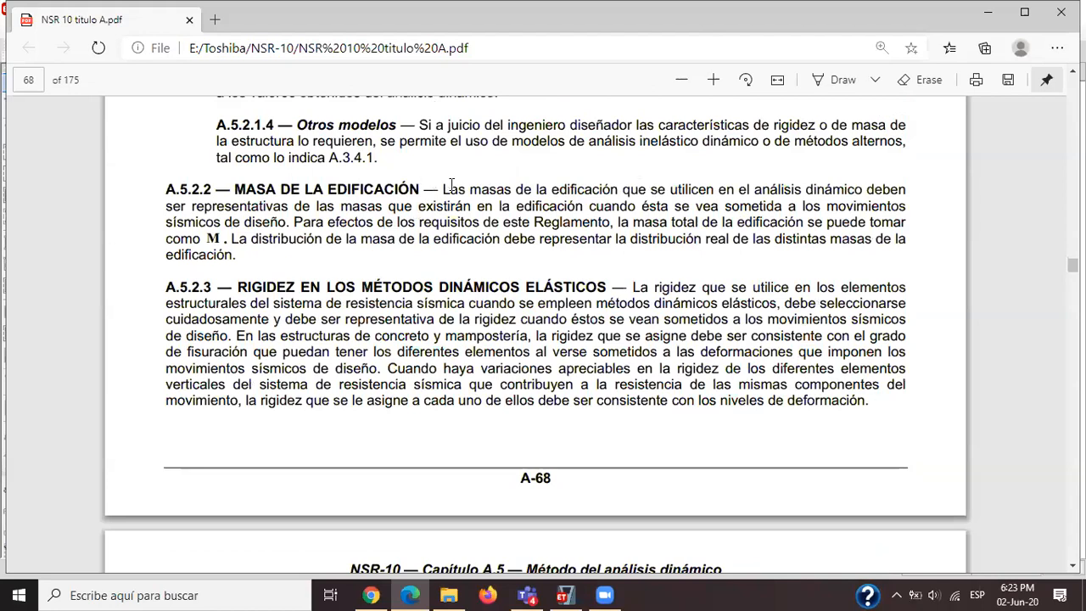
left_click_drag(443, 188, 254, 241)
left_click(514, 252)
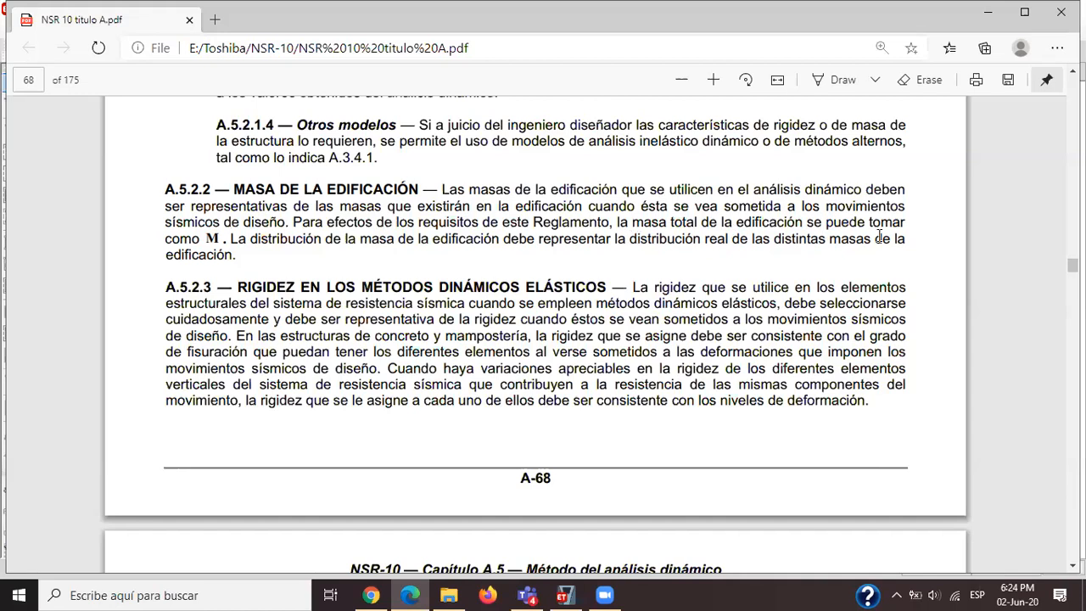
double_click(212, 238)
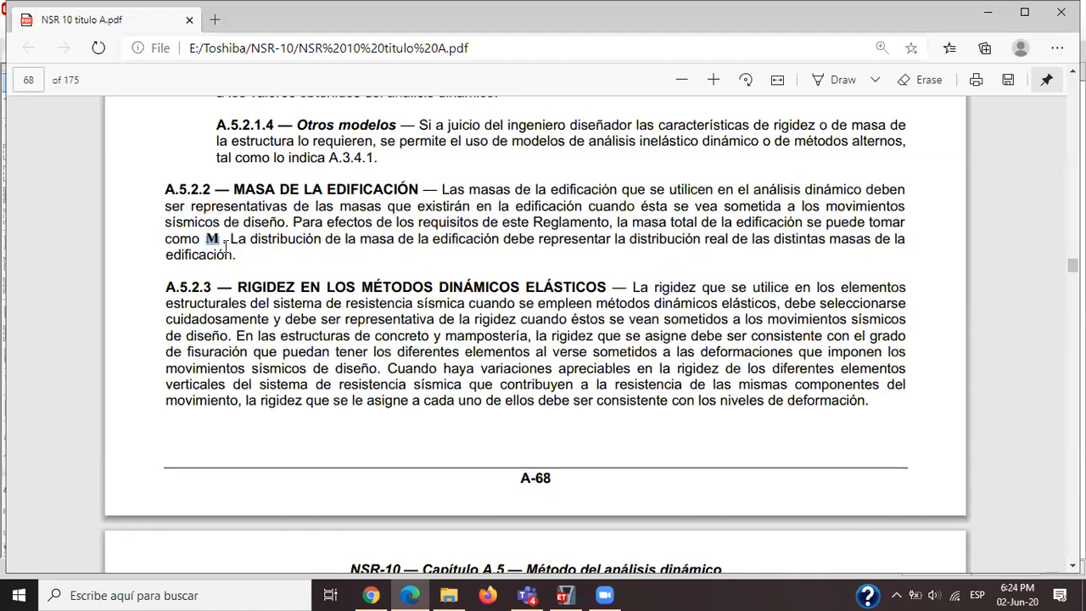
left_click(259, 219)
left_click_drag(444, 189, 234, 256)
left_click(445, 191)
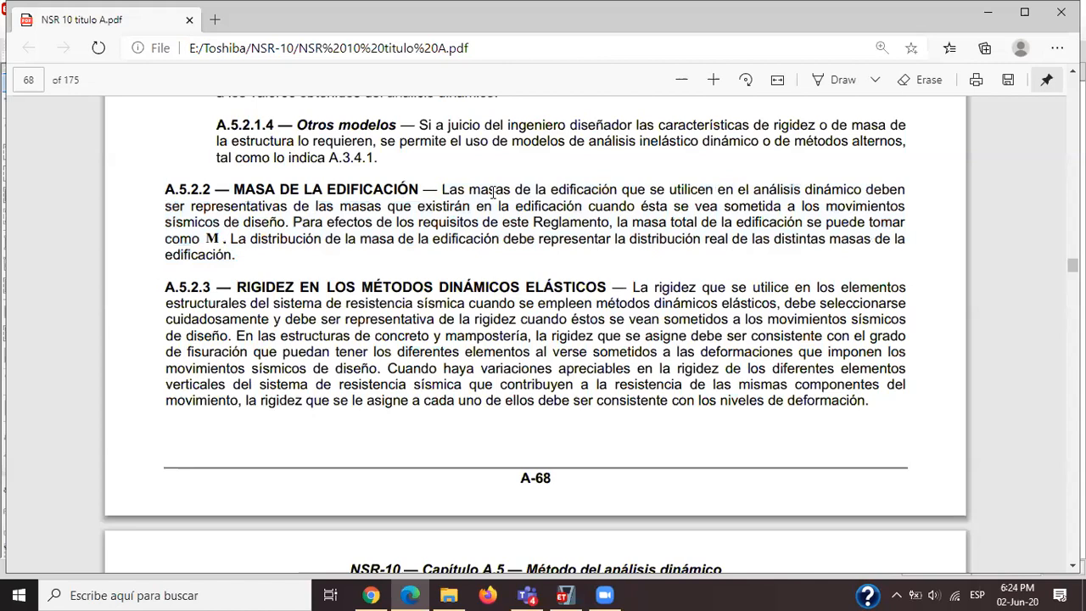
left_click_drag(424, 189, 233, 255)
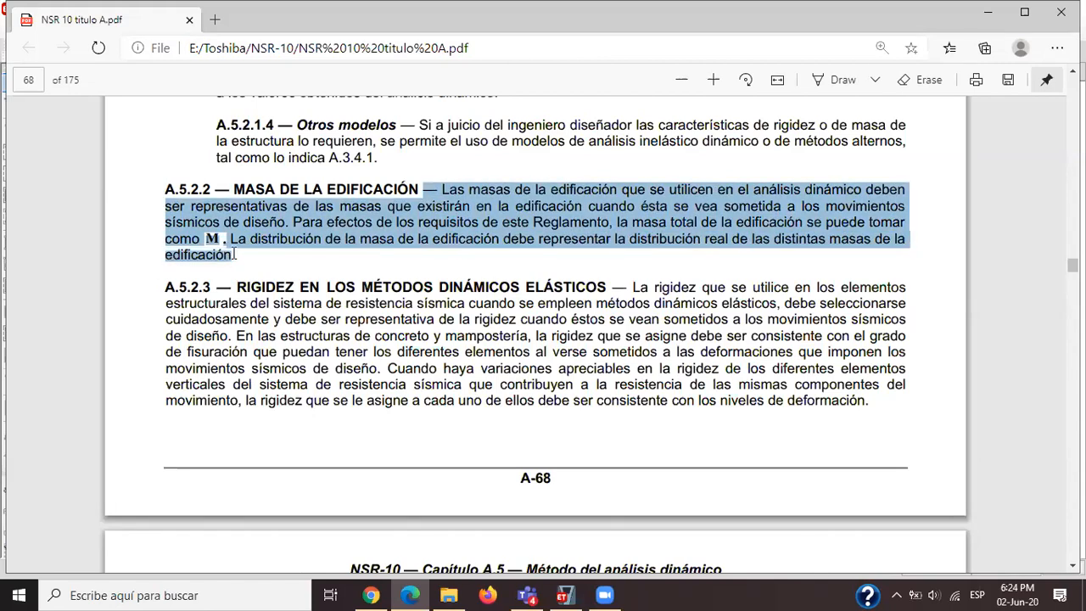
left_click(254, 229)
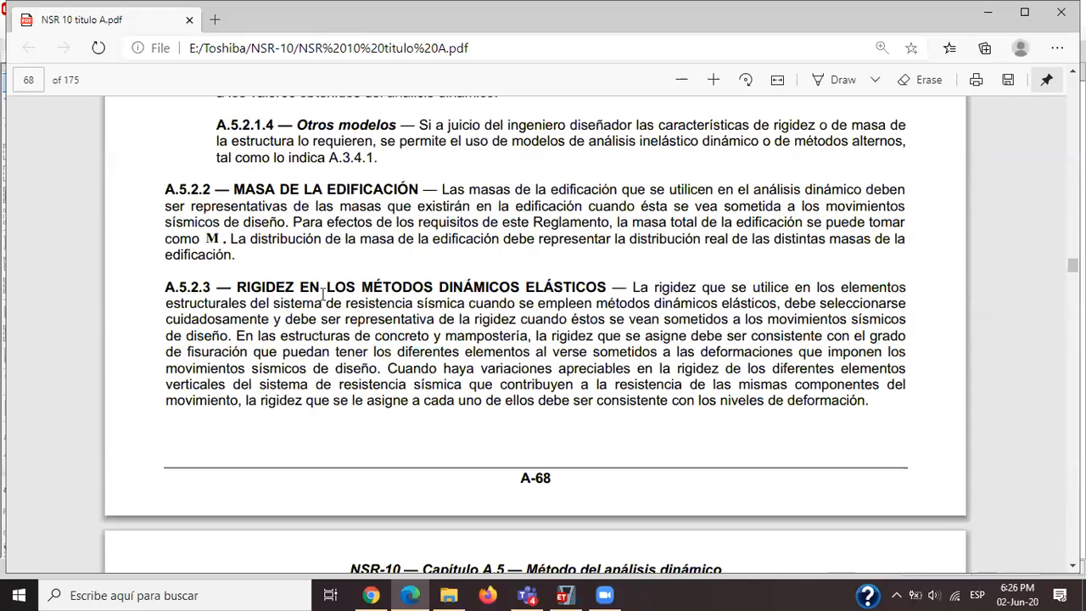
Read on from the stiffness requirements in A.5.2.3 to the representation of seismic movements in A.5.3.
scroll(591, 296, "down", 3)
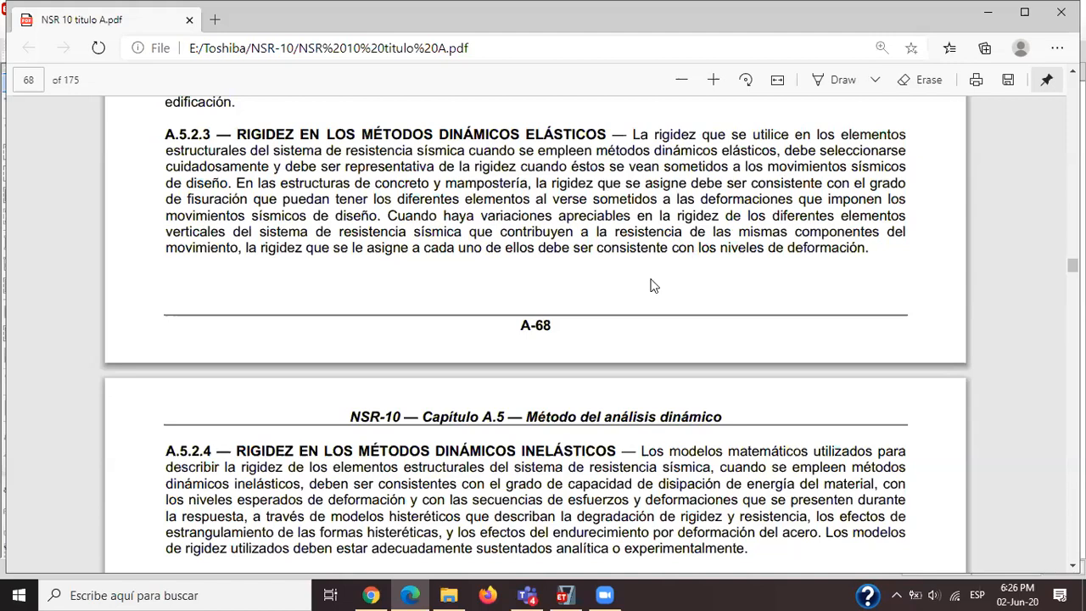
scroll(653, 285, "down", 5)
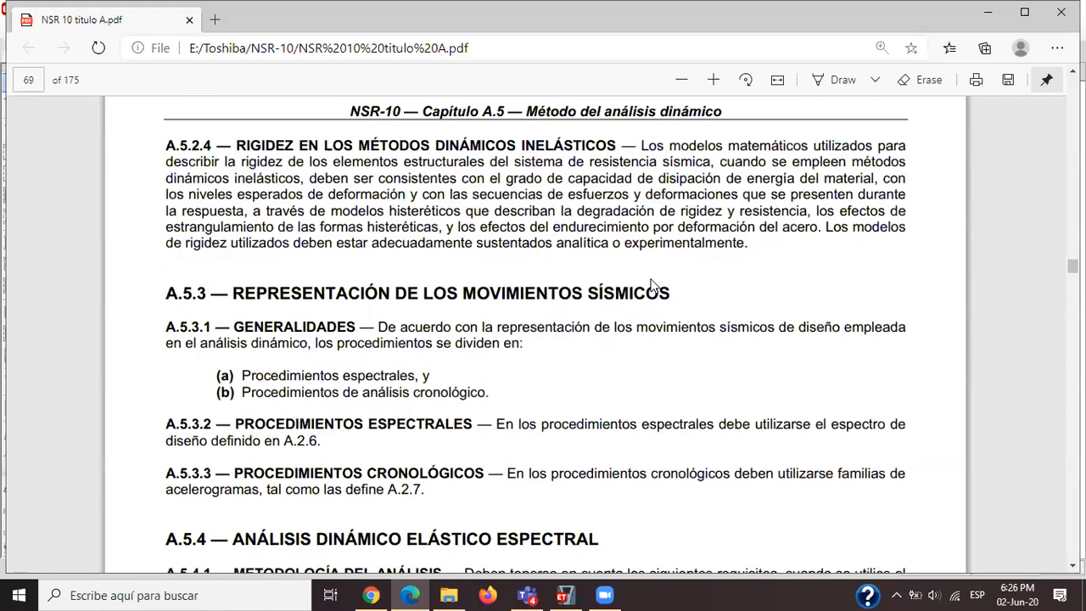
scroll(654, 286, "down", 2)
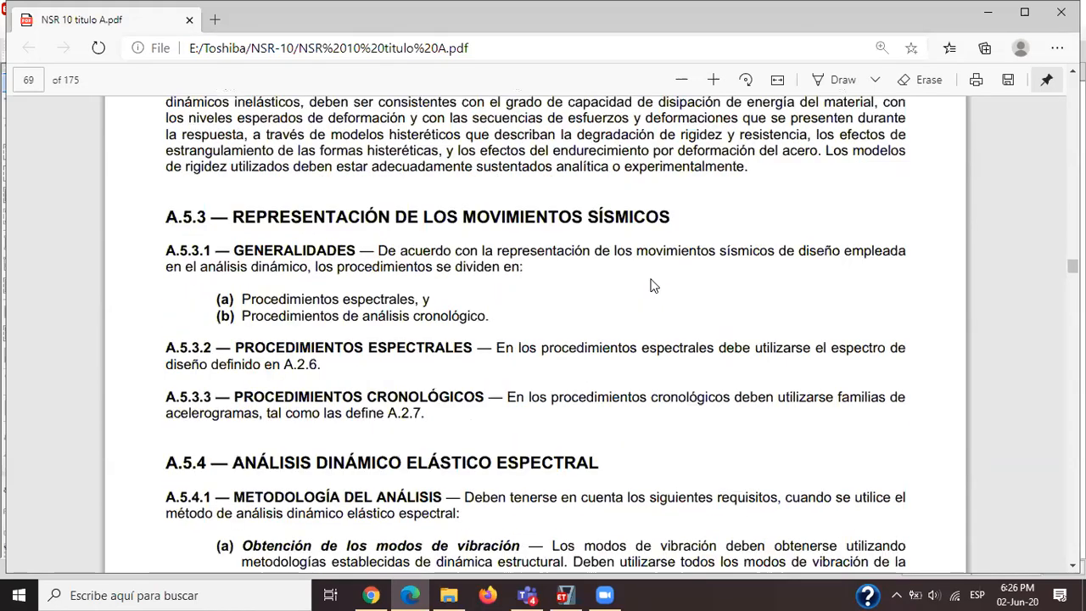
Read A.5.3.1 and mark its two procedure types, "Procedimientos espectrales" and "Procedimientos de análisis cronológico".
scroll(653, 286, "up", 2)
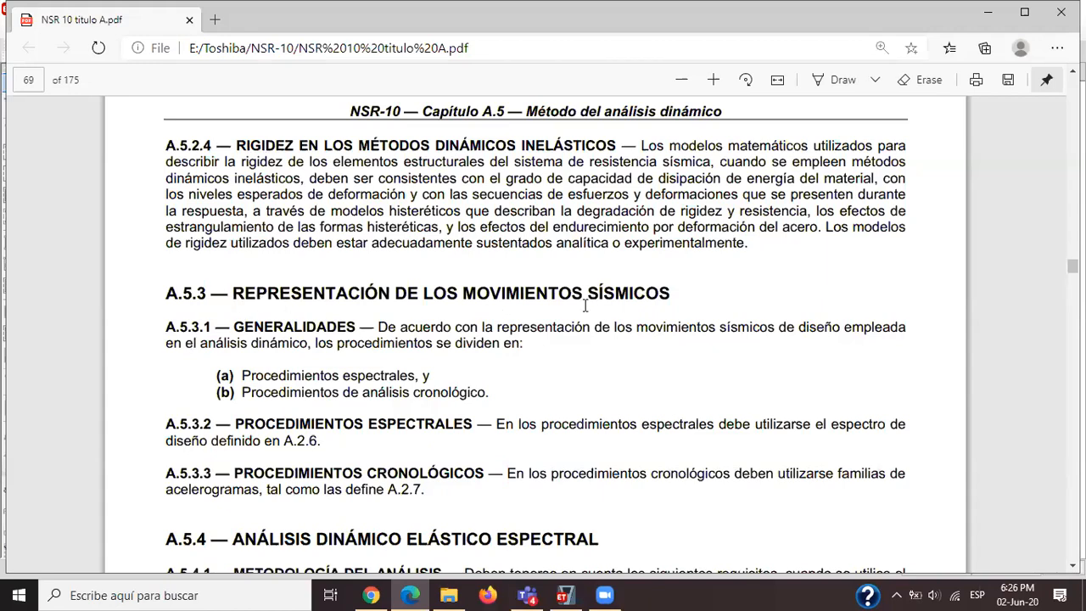
scroll(653, 332, "down", 1)
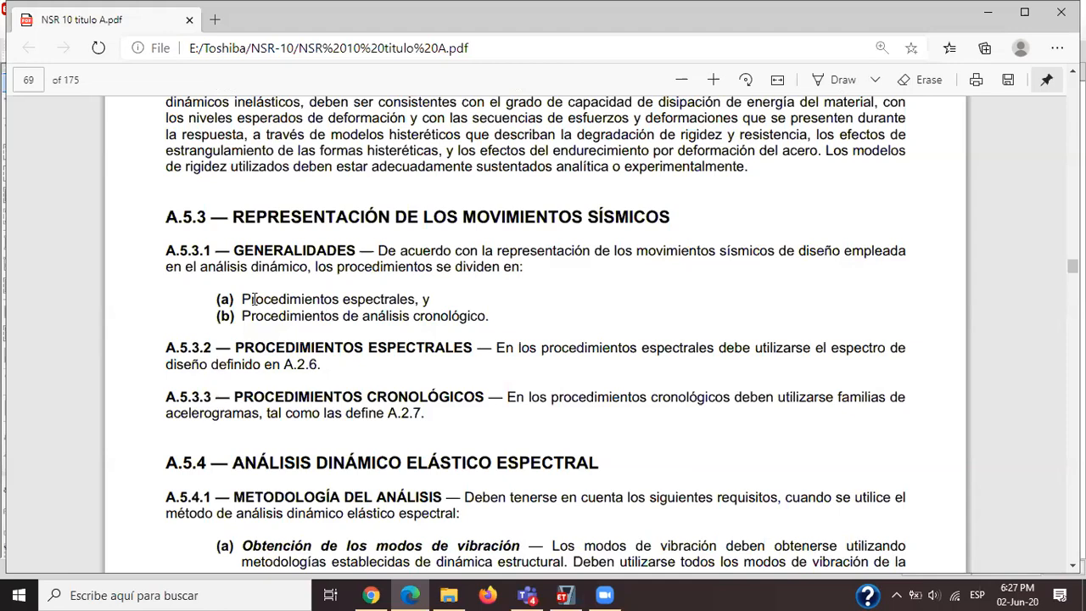
left_click_drag(241, 299, 431, 298)
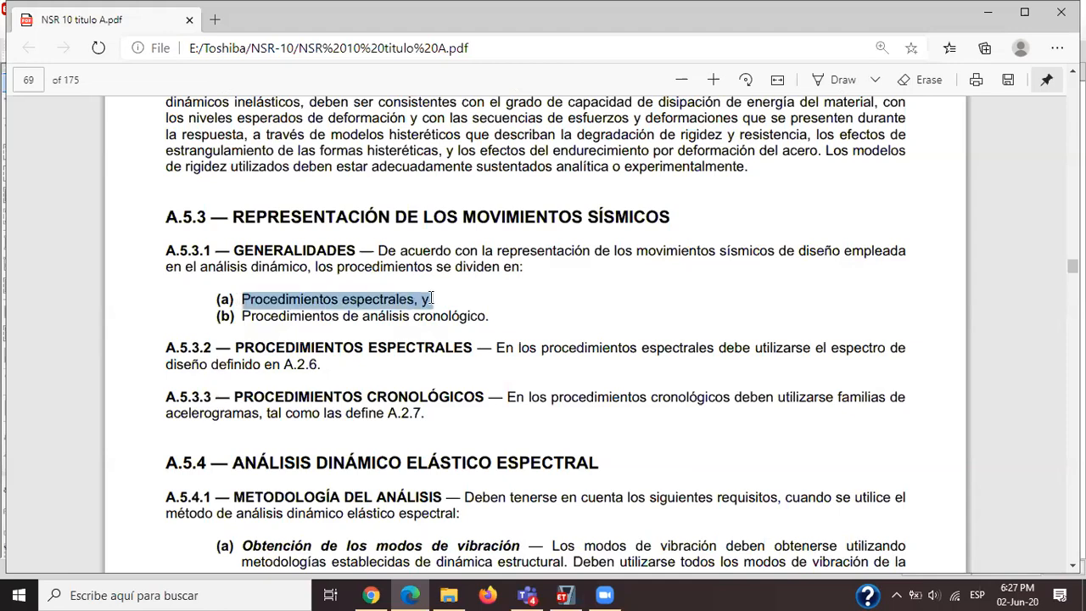
left_click_drag(244, 315, 509, 321)
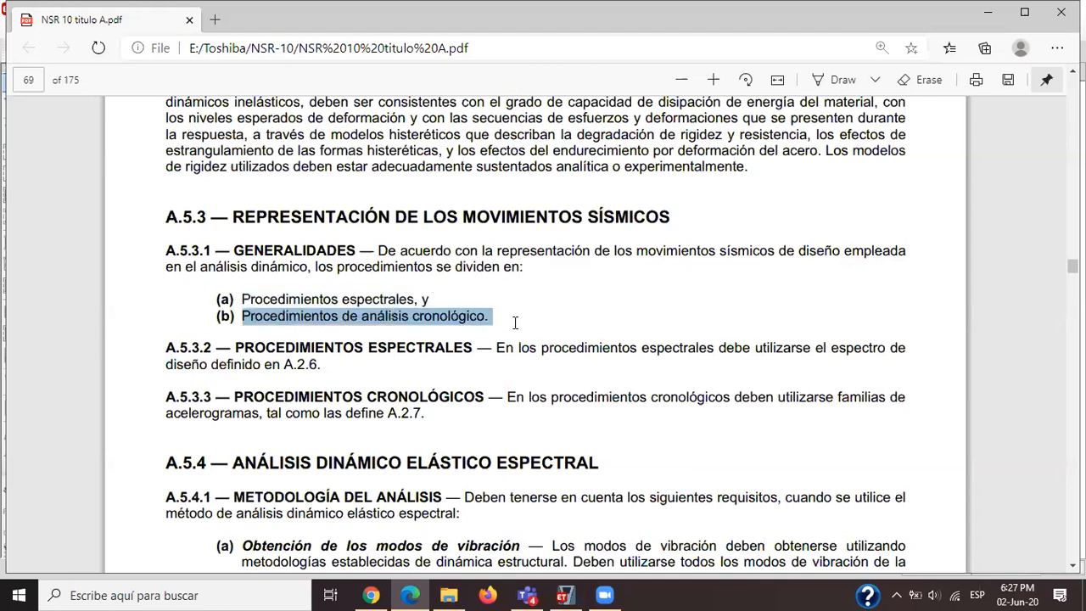
left_click(293, 317)
left_click_drag(241, 316, 490, 323)
left_click(409, 314)
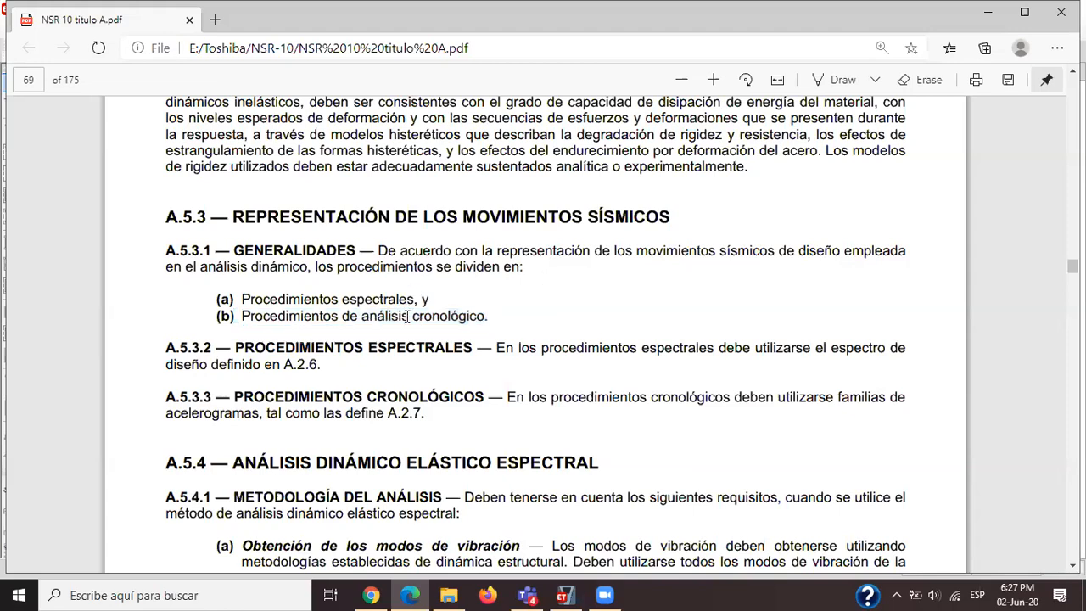
mouse_move(244, 316)
left_mouse_down()
mouse_move(508, 317)
mouse_move(244, 316)
left_mouse_up()
left_click(485, 317)
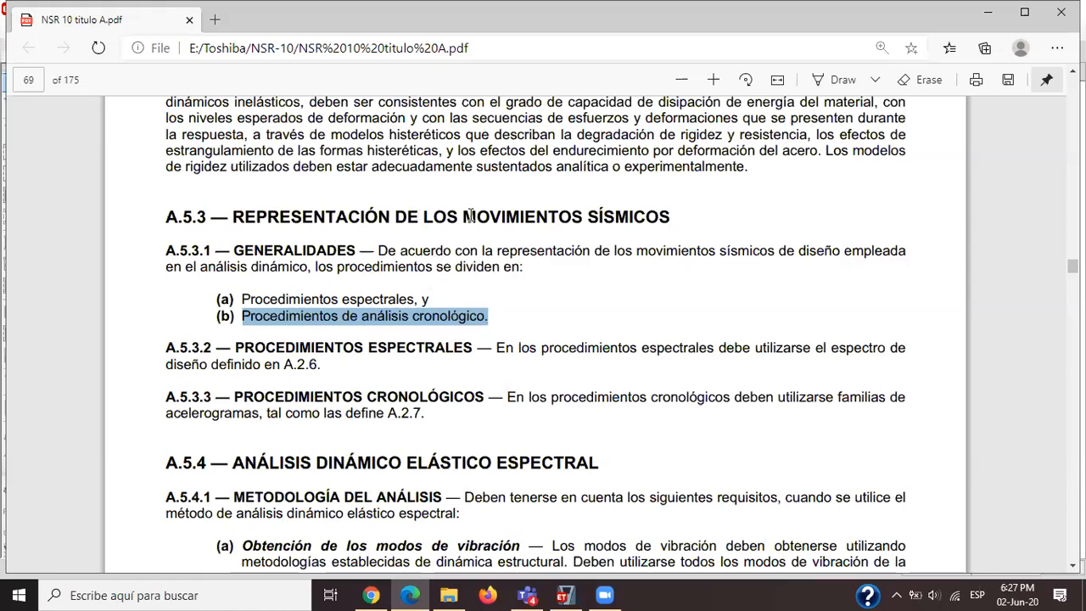
left_click(501, 321)
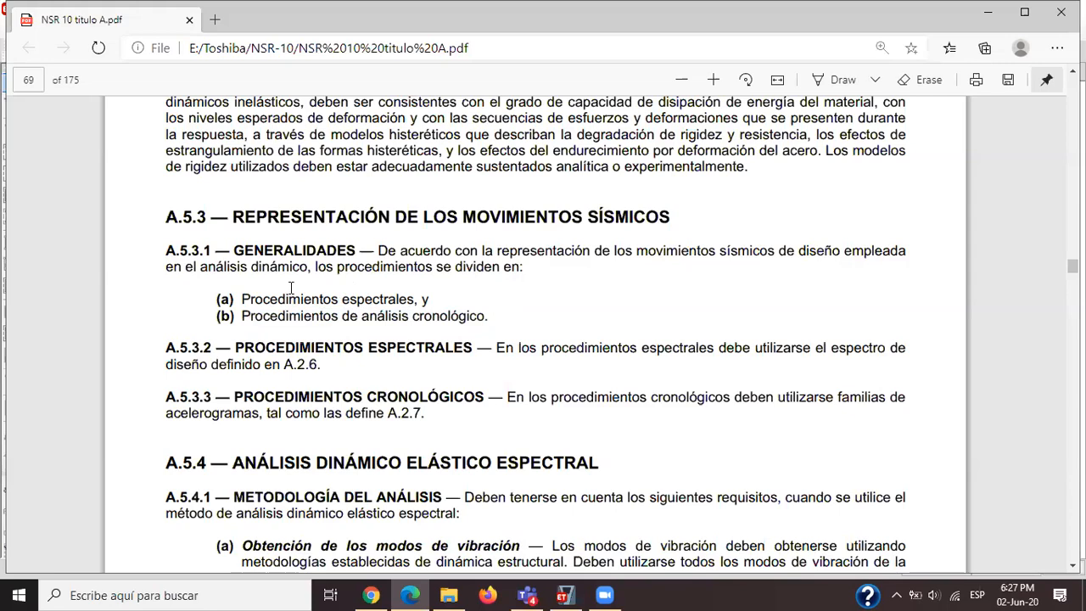
Mark "Procedimientos espectrales" in item (a) of A.5.3.1, narrowing the selection to the word "espectrales".
left_click_drag(246, 294, 416, 296)
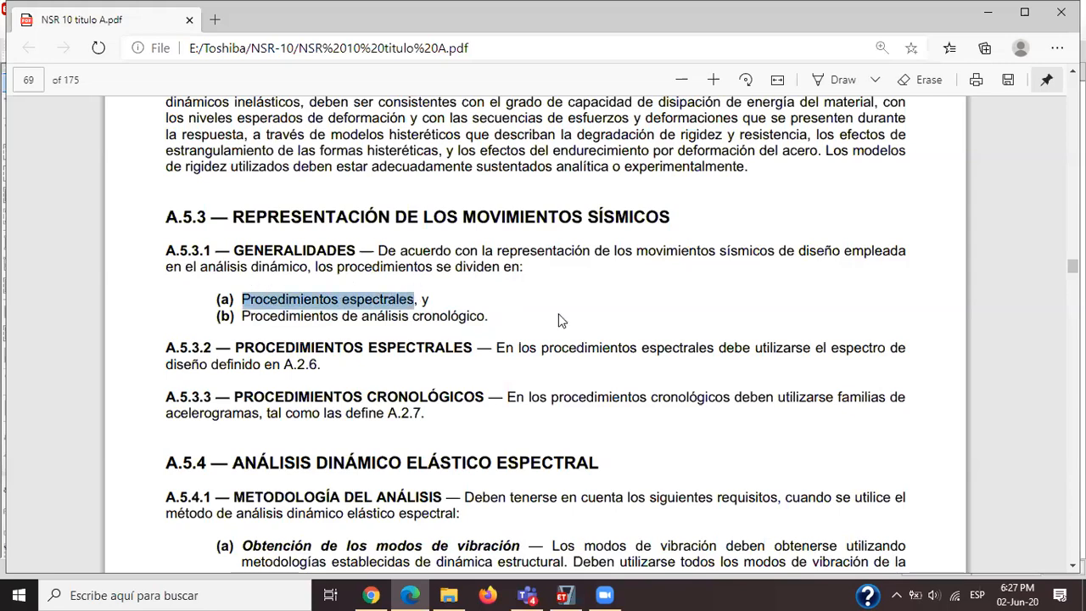
left_click(349, 298)
left_click_drag(341, 299, 416, 299)
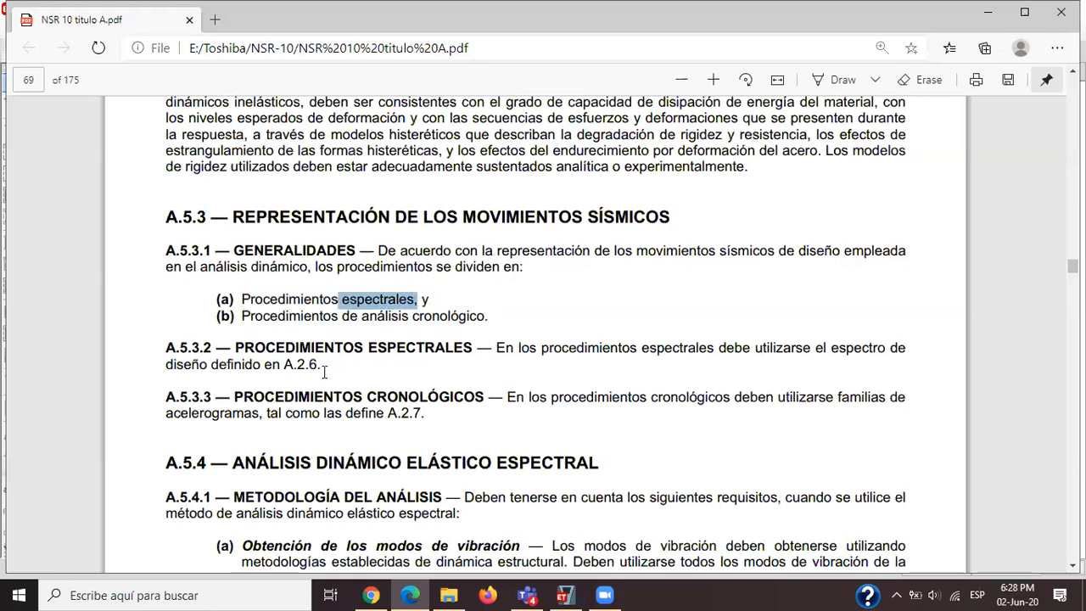
Examine the A.5.3.2 paragraph on the design spectrum by marking it, and mark "Procedimientos espectrales" in item (a) again.
left_click(243, 365)
triple_click(244, 364)
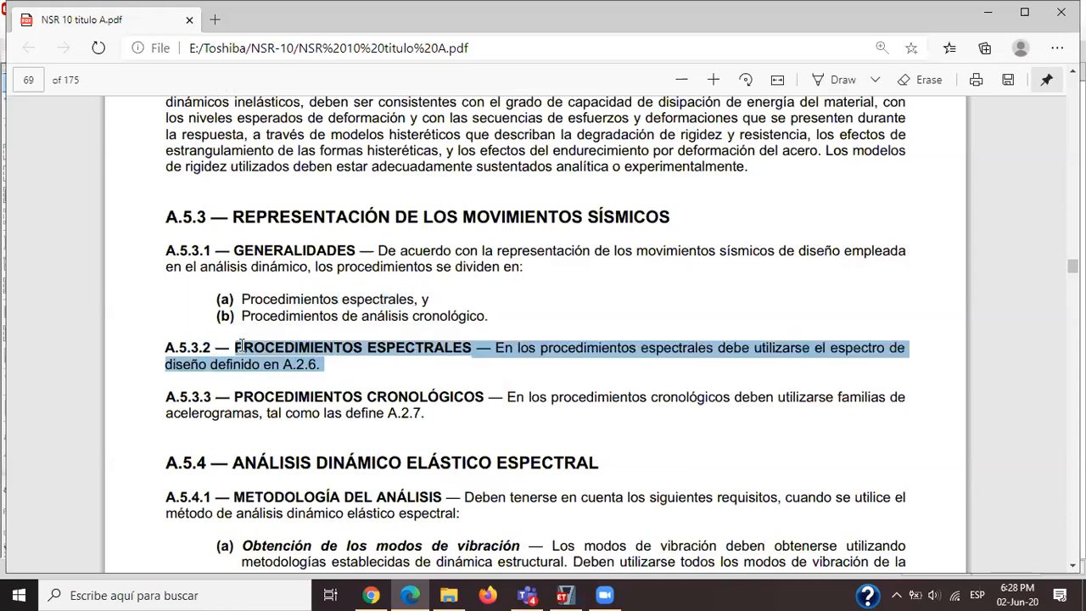
left_click(352, 378)
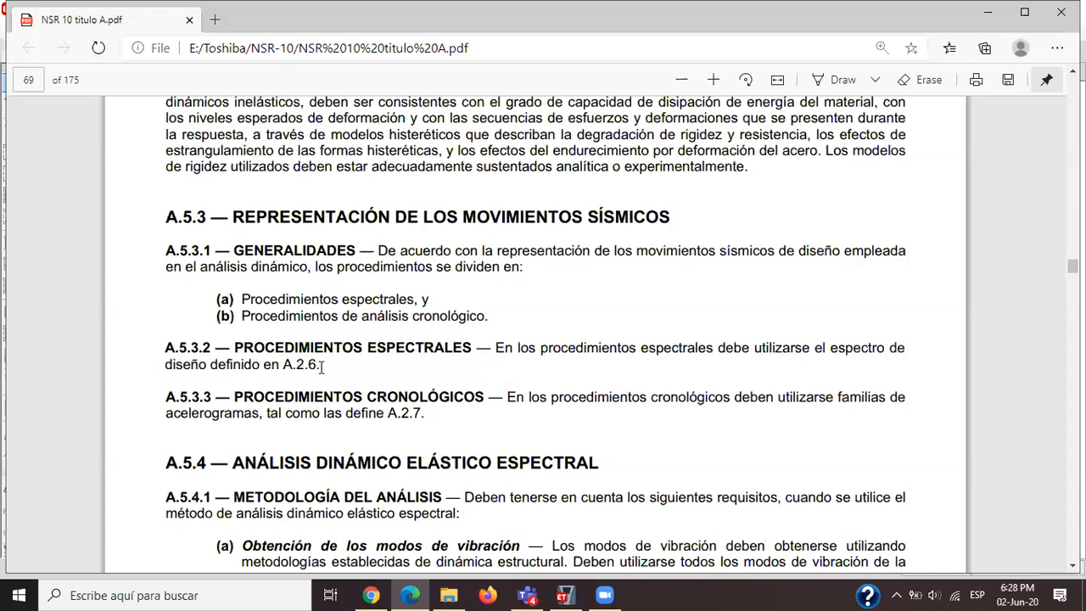
left_click_drag(322, 366, 237, 343)
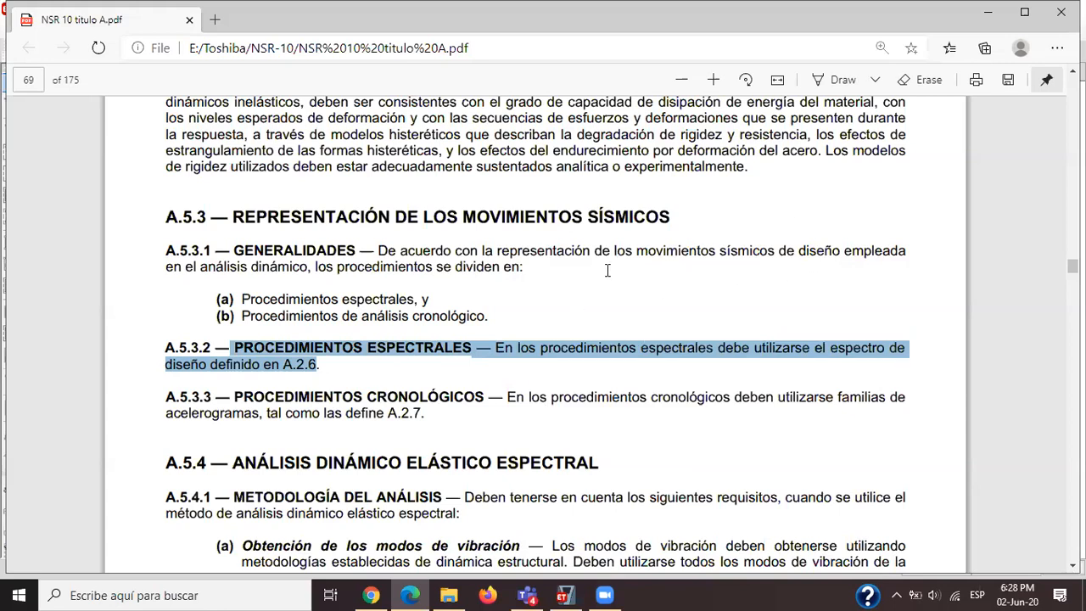
left_click(415, 356)
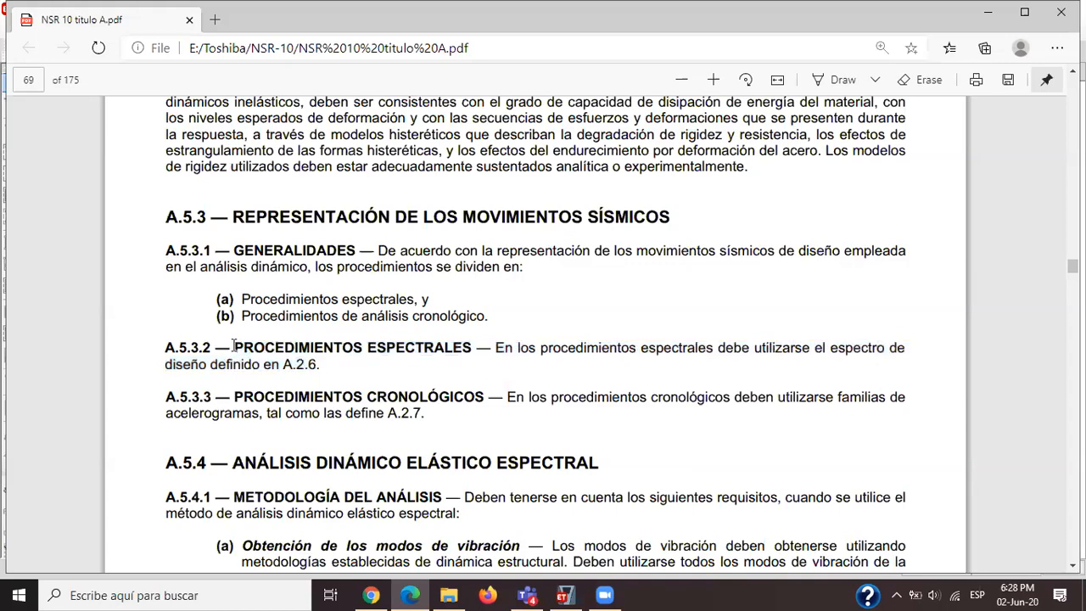
left_click_drag(242, 299, 416, 299)
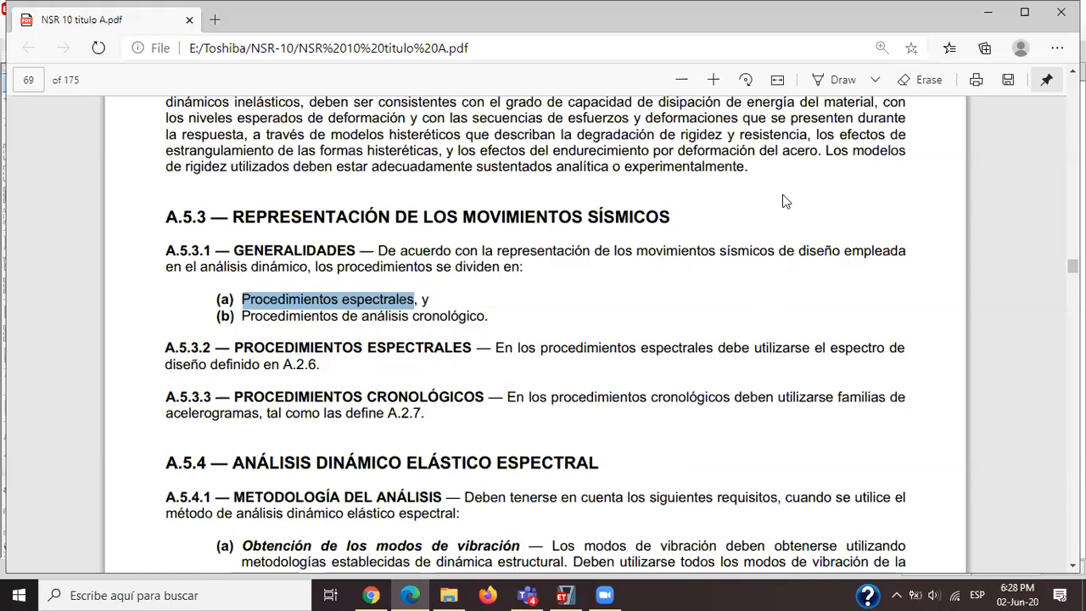
Switch to the CLASE1 model in ETABS and examine the lateral load definition of the SISMO Y load pattern.
left_click(562, 595)
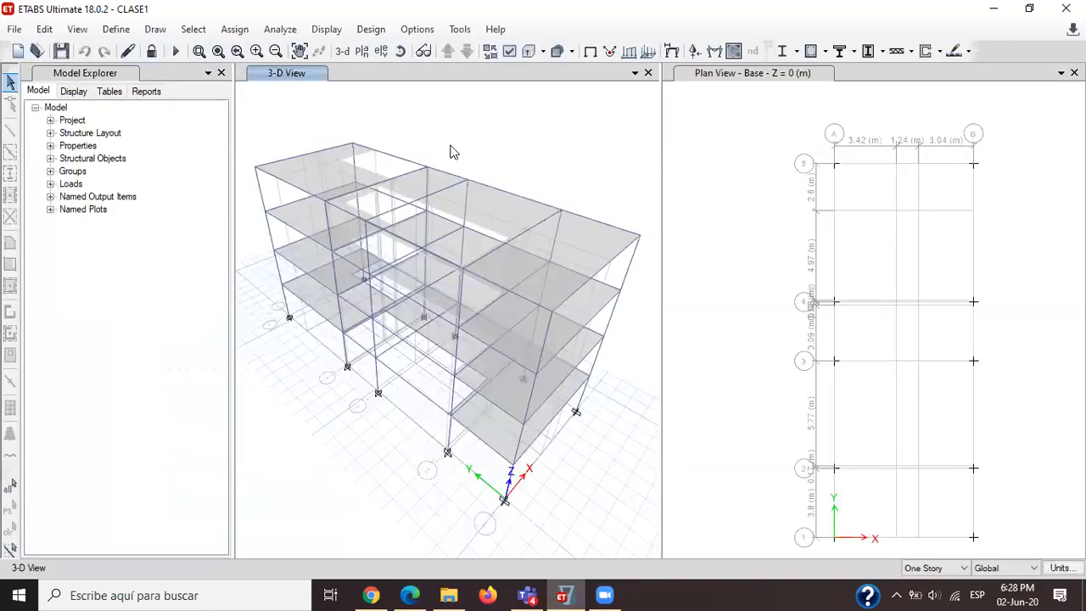
left_click(116, 29)
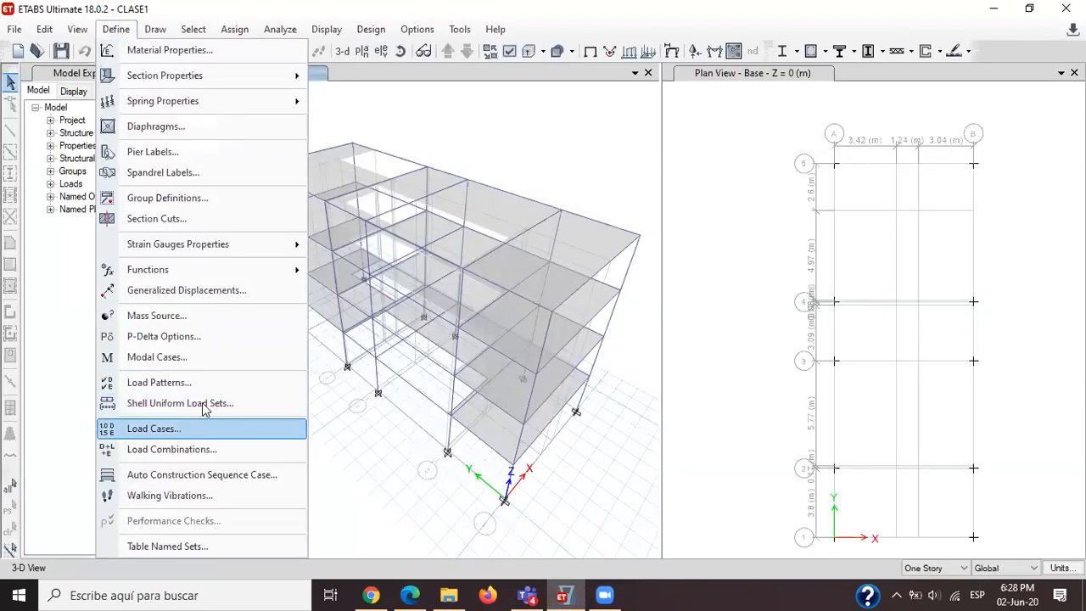
left_click(179, 389)
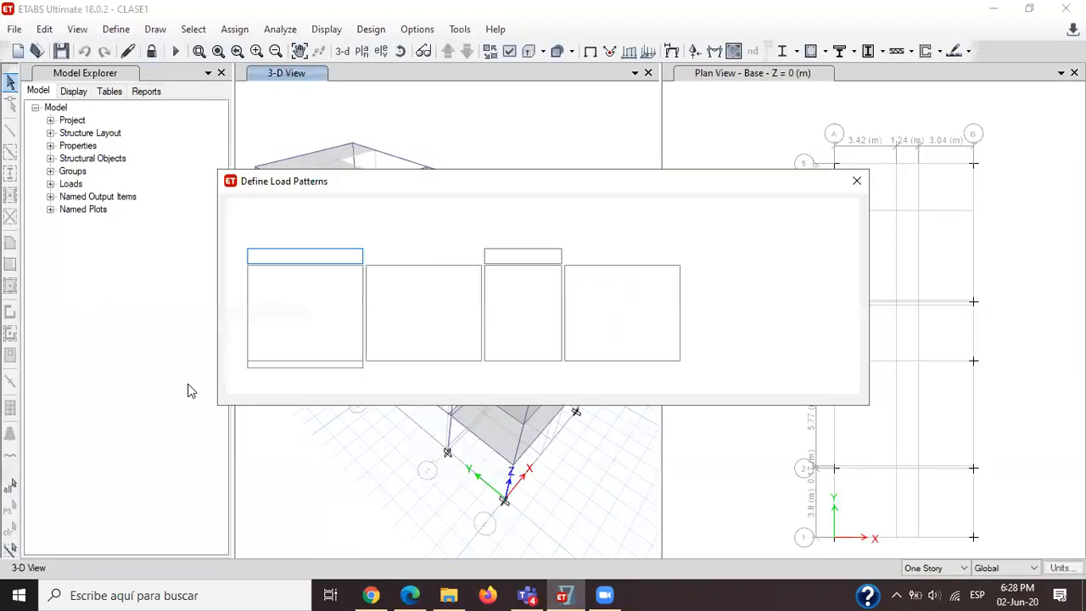
left_click(268, 293)
left_click(285, 304)
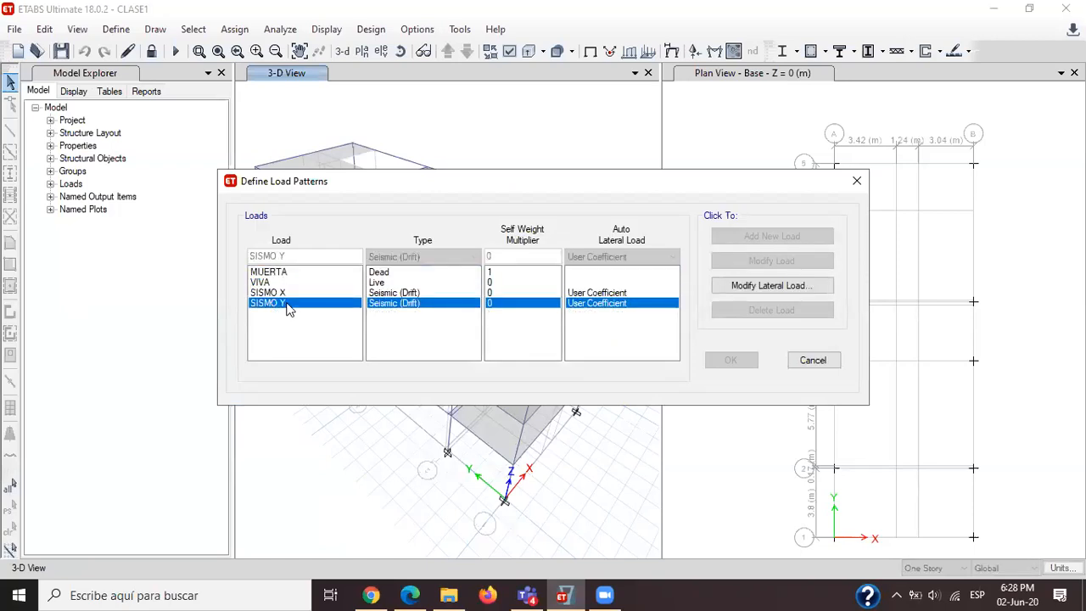
left_click(770, 286)
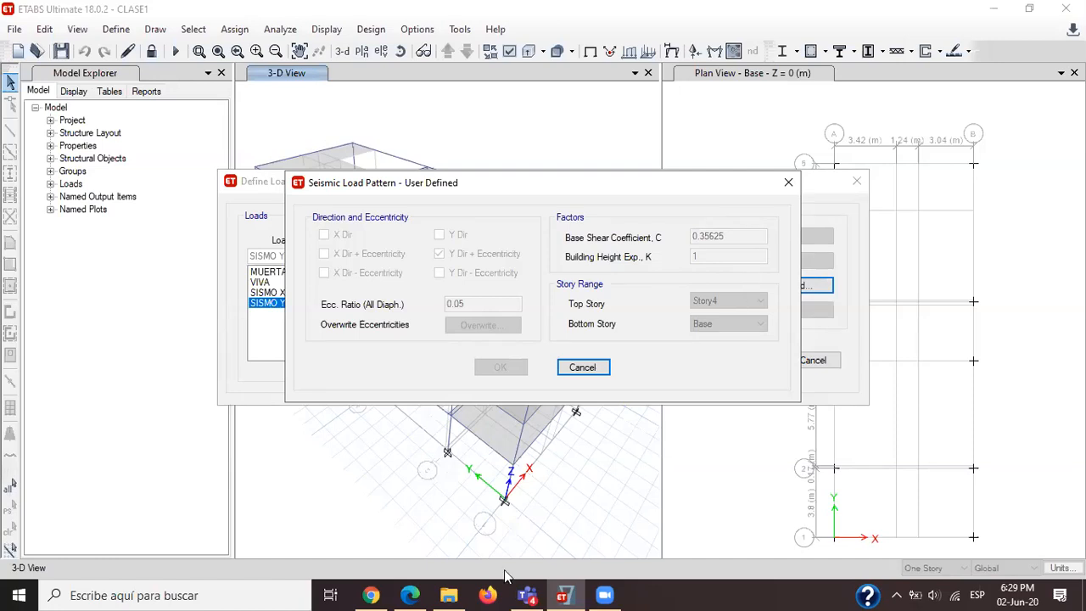
Return to the NSR-10 Título A PDF in Edge and mark "Procedimientos espectrales" in item (a) of A.5.3.1.
left_click(371, 595)
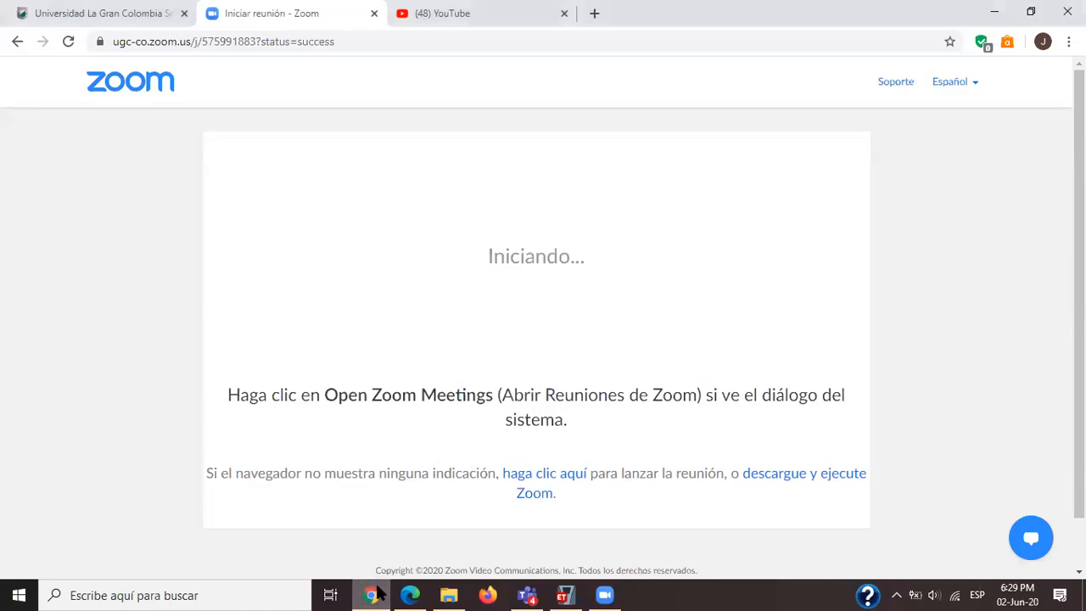
left_click(379, 594)
left_click(421, 594)
left_click(486, 300)
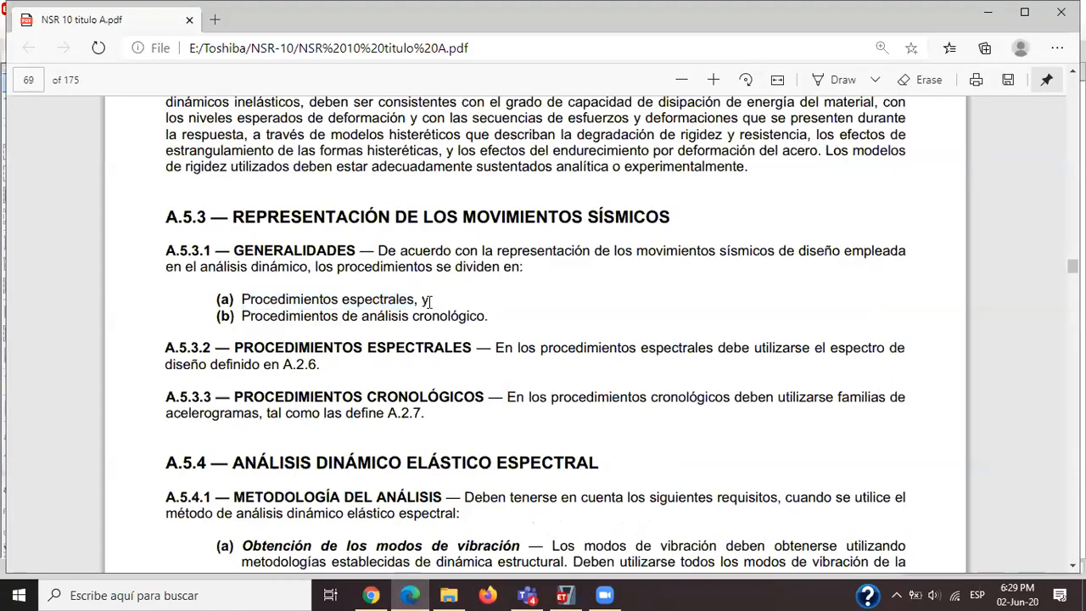
left_click_drag(418, 301, 241, 299)
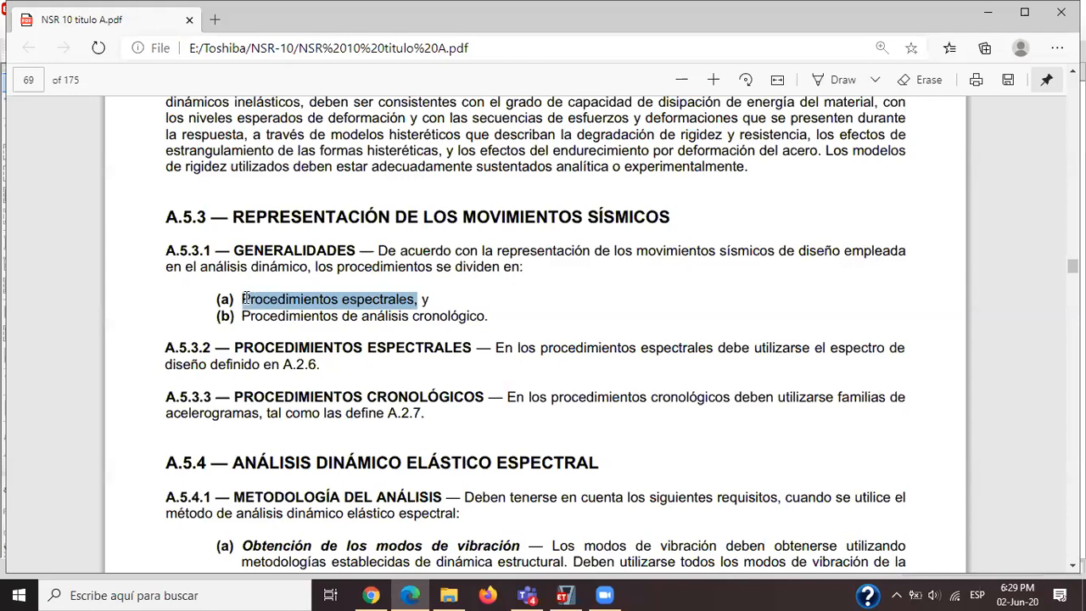
left_click(388, 299)
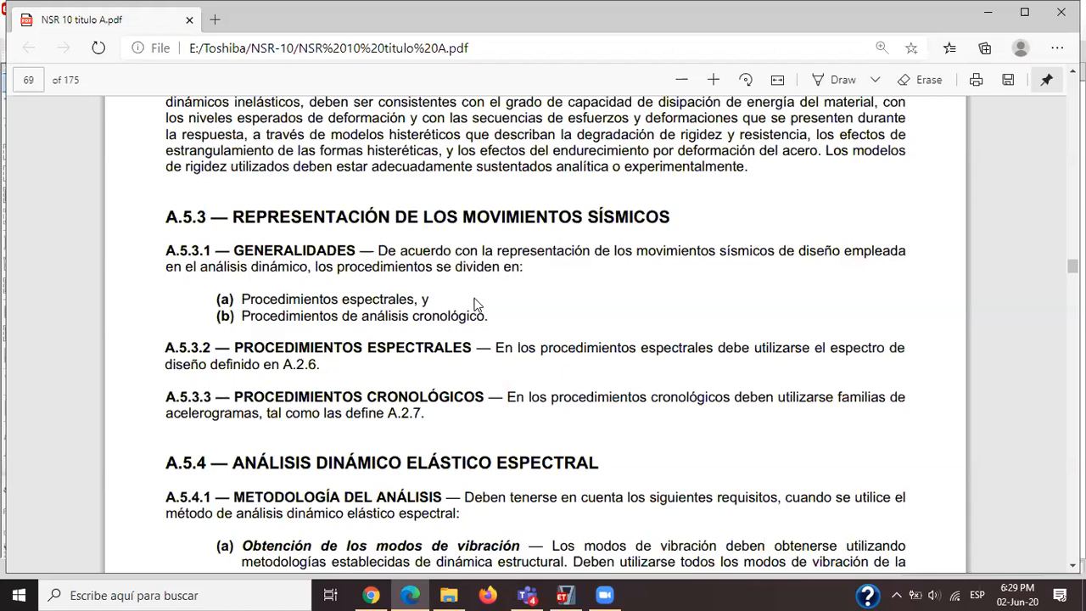
Go to section A.5.4.5 on page 70 and mark its heading "Ajuste de los resultados".
scroll(459, 365, "down", 15)
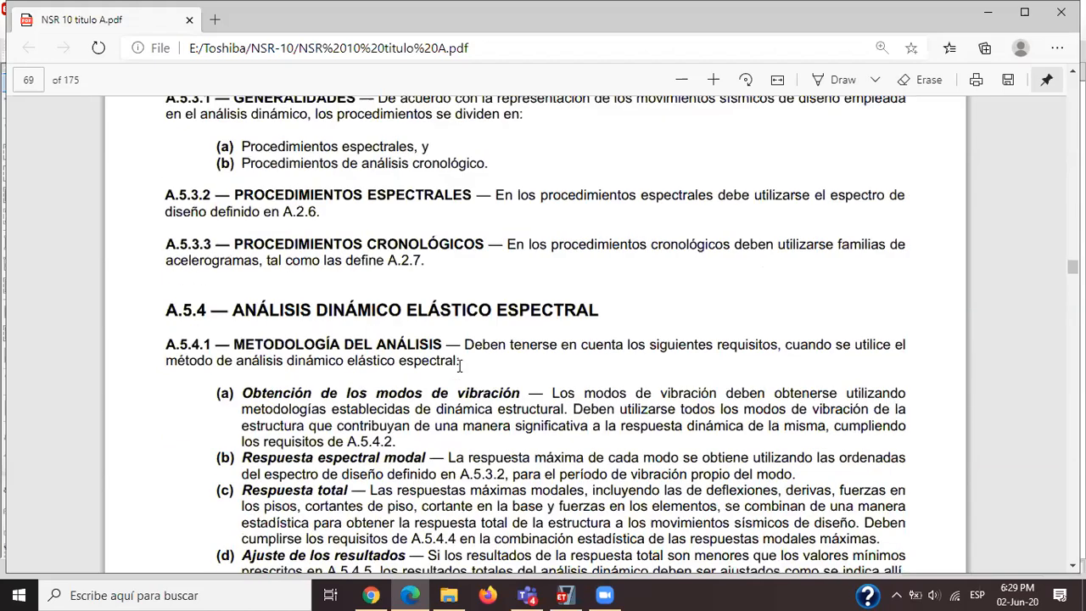
scroll(459, 365, "down", 1)
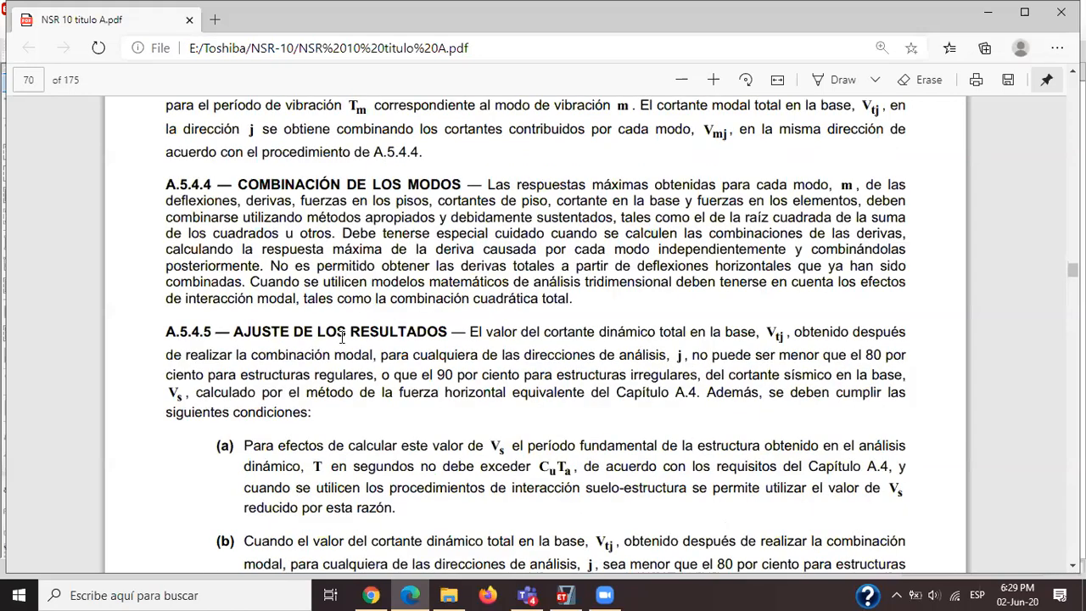
left_click_drag(239, 331, 447, 327)
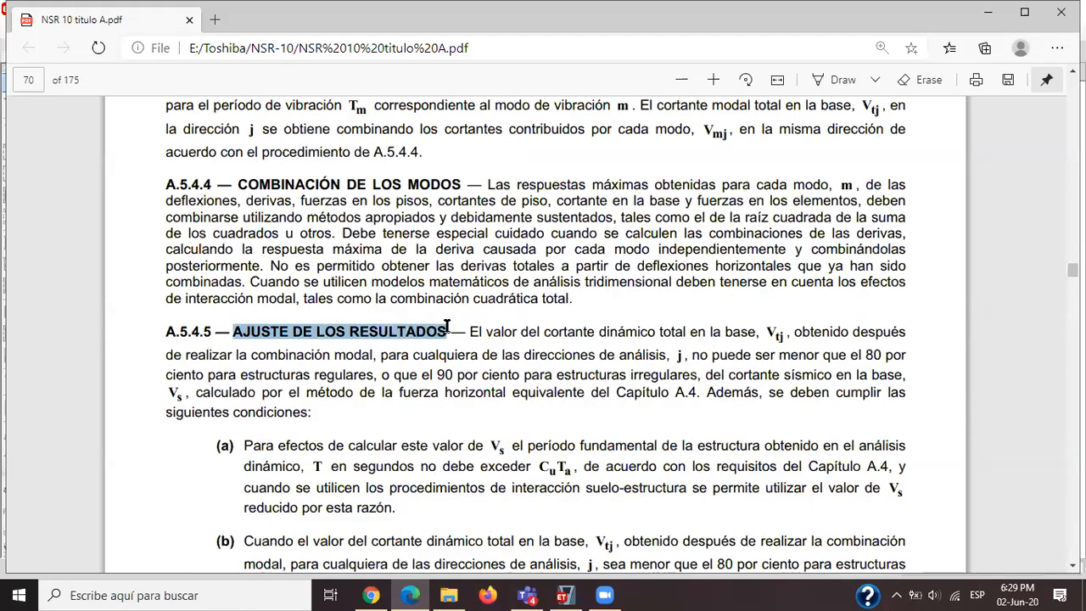
left_click(379, 335)
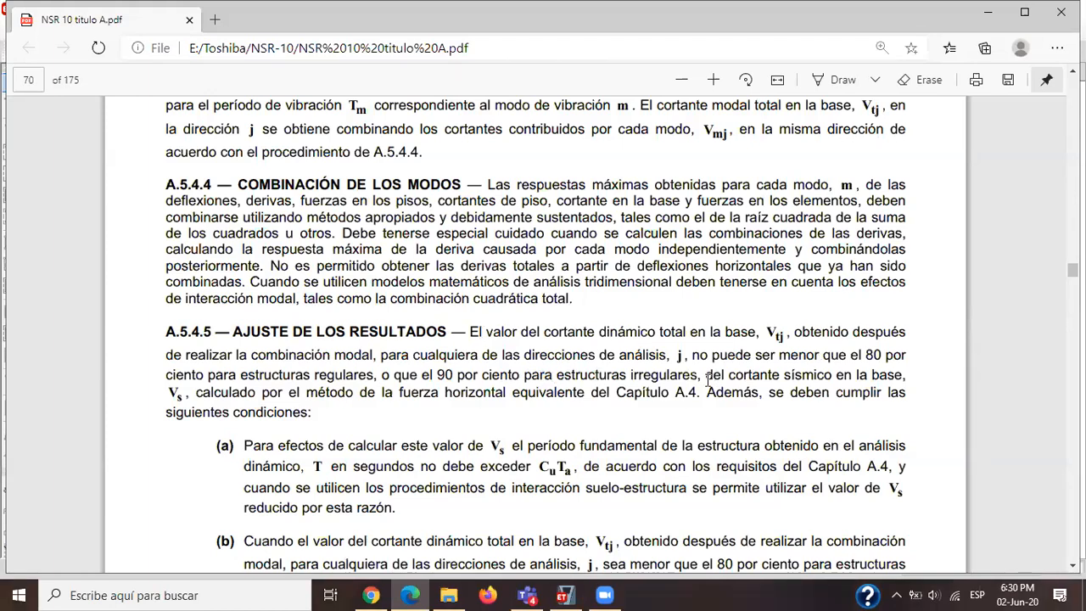
Examine the minimum base shear rule in A.5.4.5, marking the equivalent horizontal force reference, "estructuras regulares" and "90 por ciento para estructuras irregulares".
left_click_drag(398, 393, 703, 394)
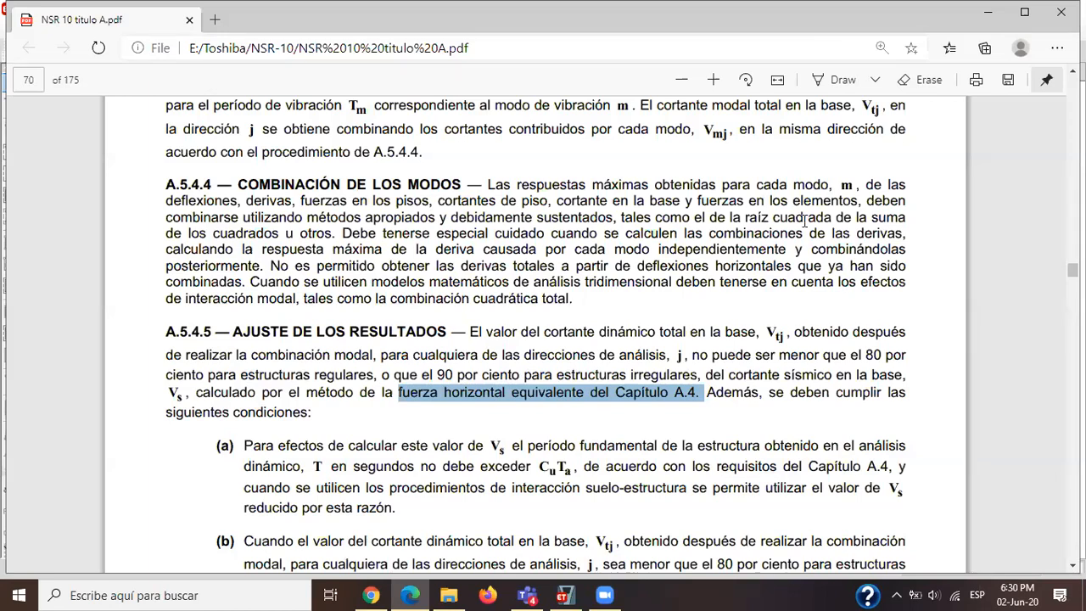
left_click_drag(254, 375, 371, 375)
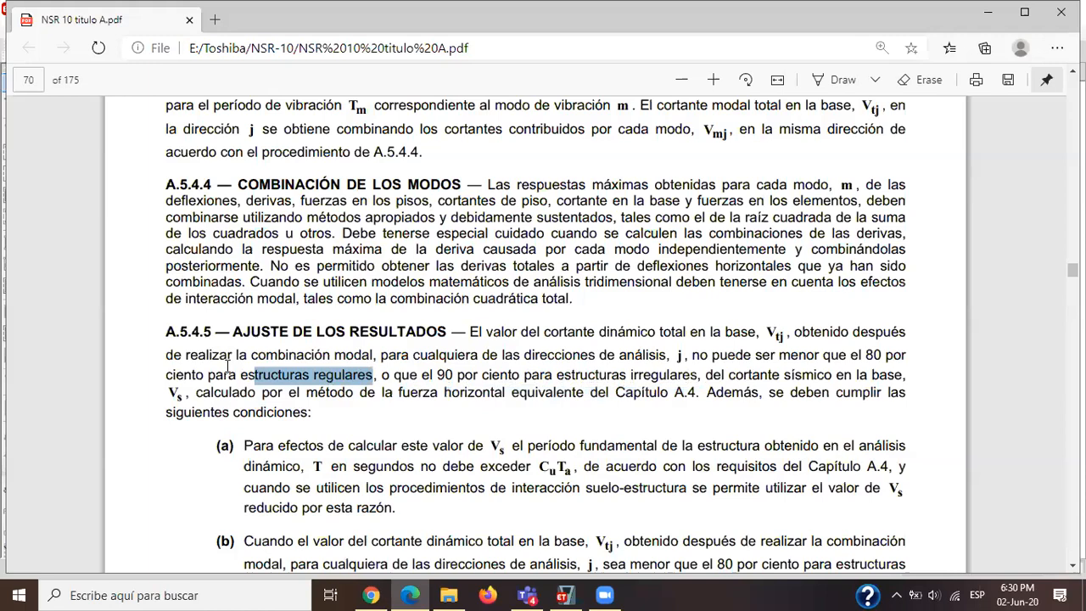
left_click_drag(241, 375, 375, 375)
left_click_drag(233, 333, 450, 331)
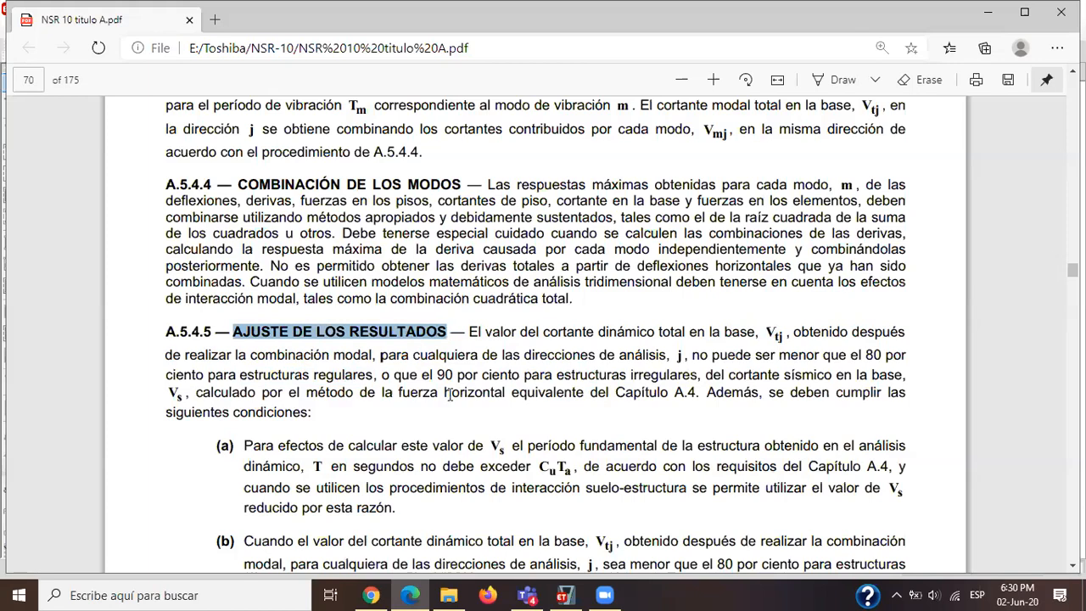
left_click_drag(436, 374, 697, 375)
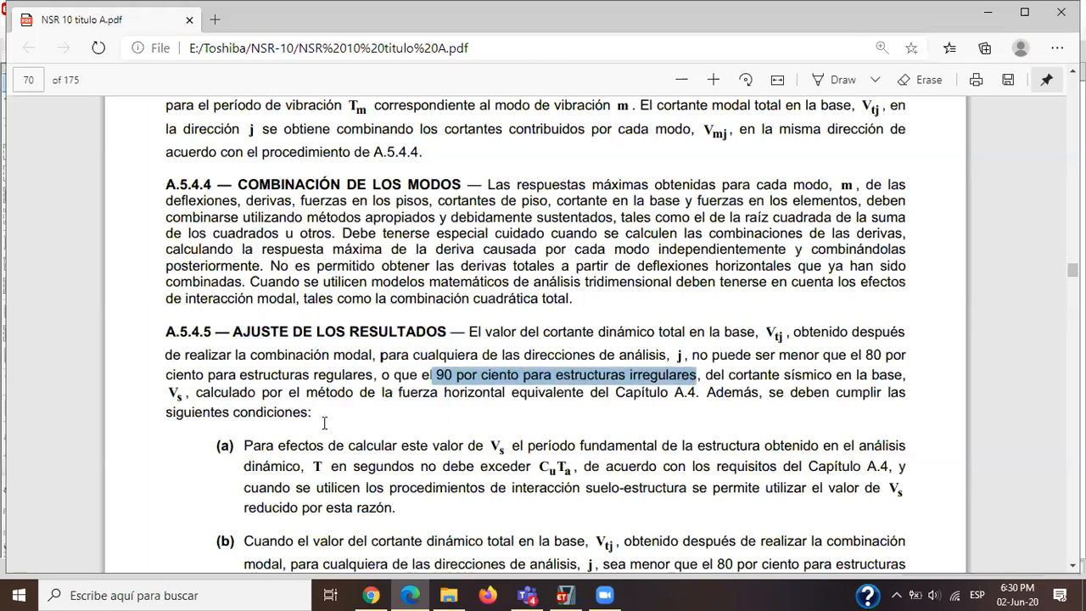
left_click(677, 396)
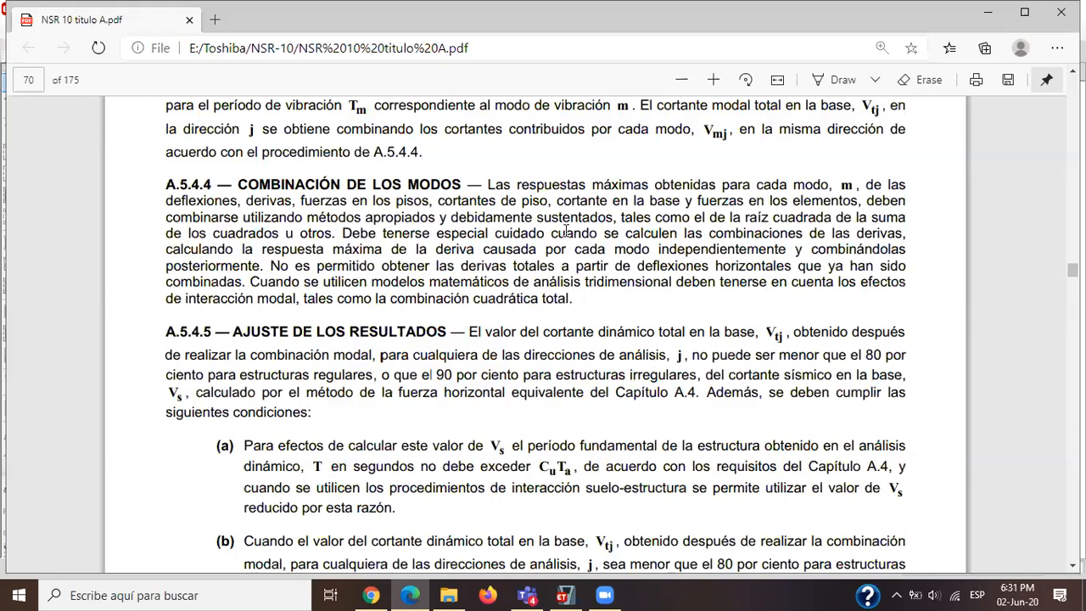
Read conditions (a) and (b) of A.5.4.5 down to the modification factor for regular structures, equation A.5.4-4.
scroll(688, 331, "down", 1)
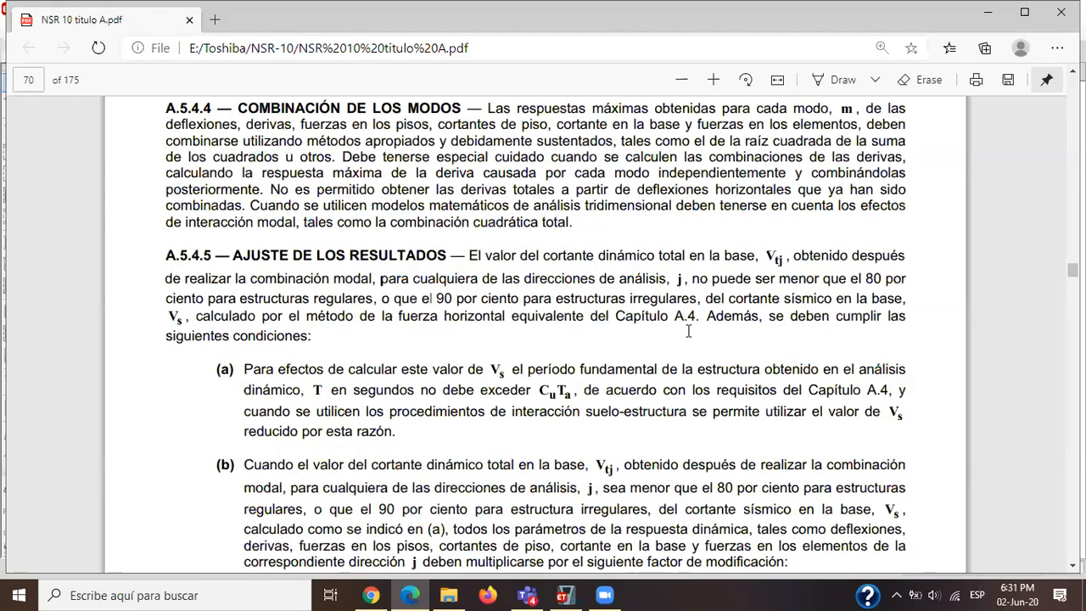
scroll(688, 331, "down", 1)
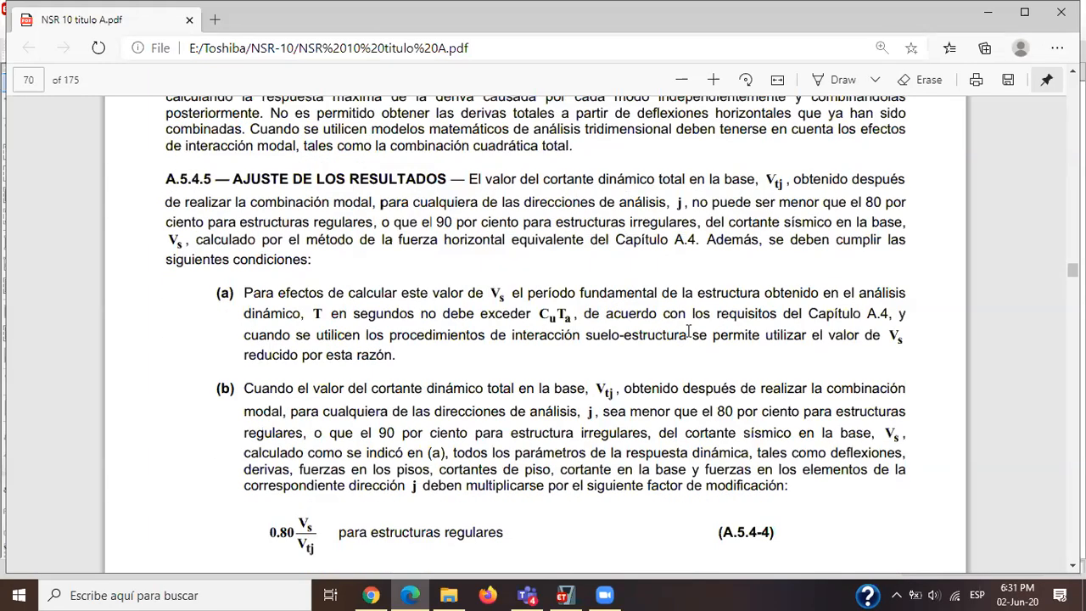
scroll(688, 331, "down", 1)
scroll(688, 331, "down", 1)
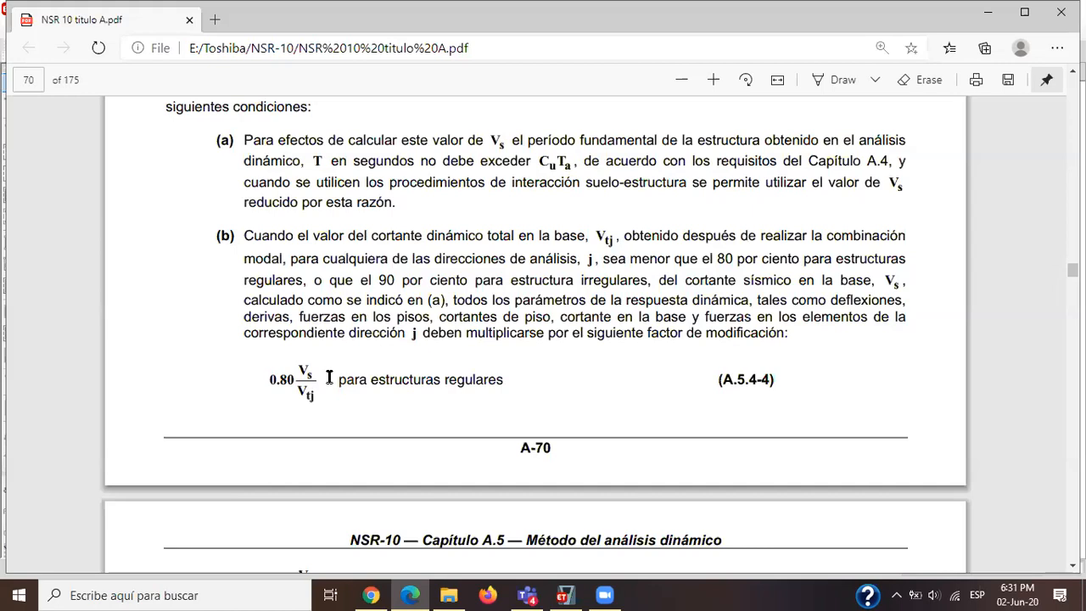
Compare modification factors A.5.4-4 and A.5.4-5 in condition (b), marking "para estructuras regulares" and "para estructuras irregulares".
double_click(272, 379)
left_click_drag(340, 383, 509, 383)
scroll(568, 391, "down", 3)
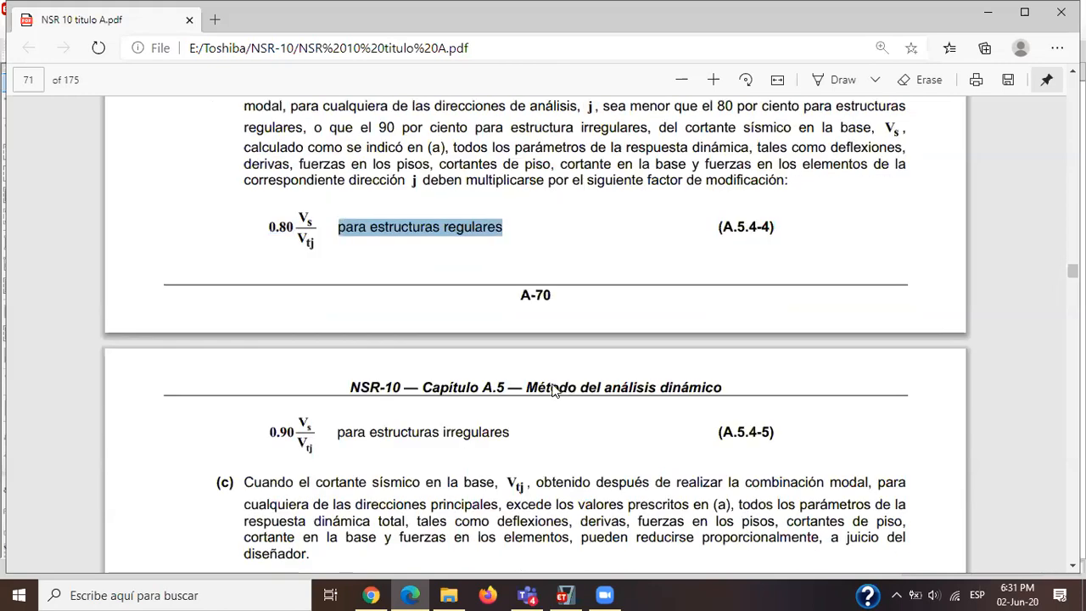
left_click_drag(334, 355, 522, 363)
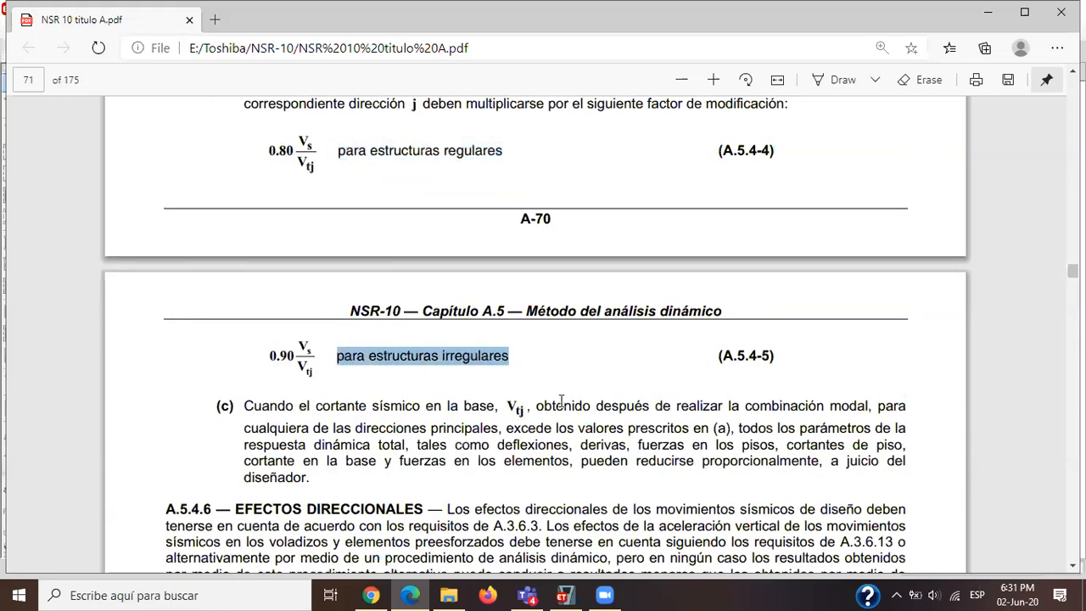
scroll(488, 322, "up", 1)
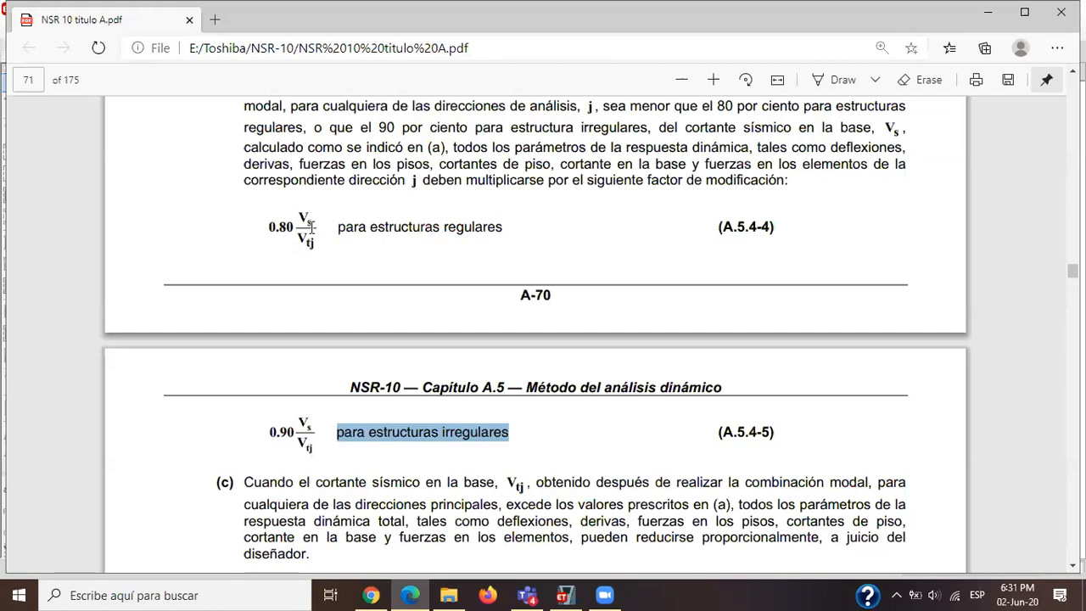
scroll(523, 293, "up", 3)
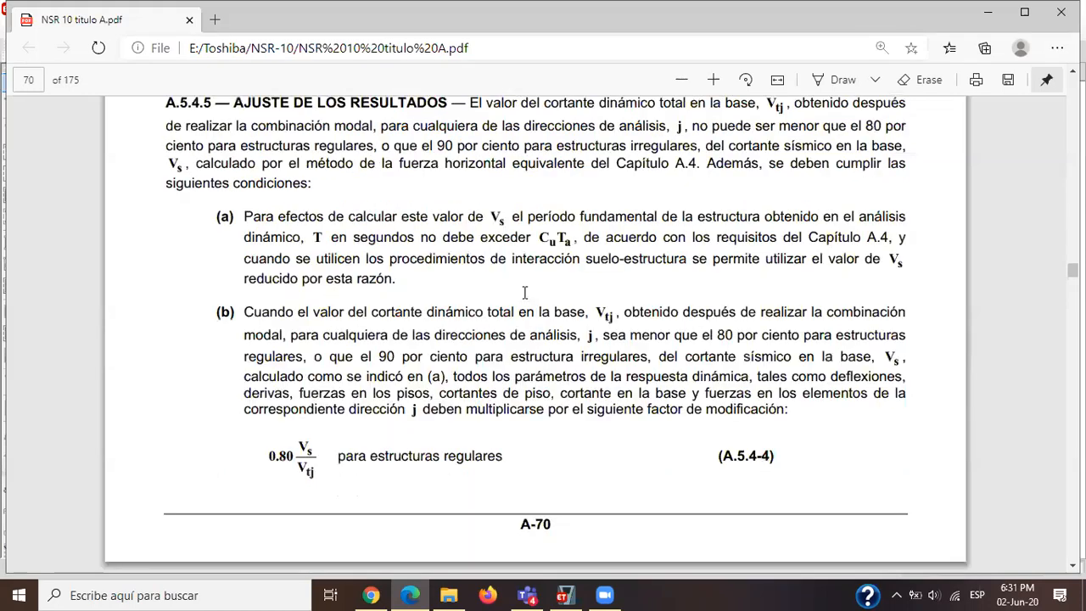
scroll(756, 438, "down", 2)
double_click(513, 459)
triple_click(513, 459)
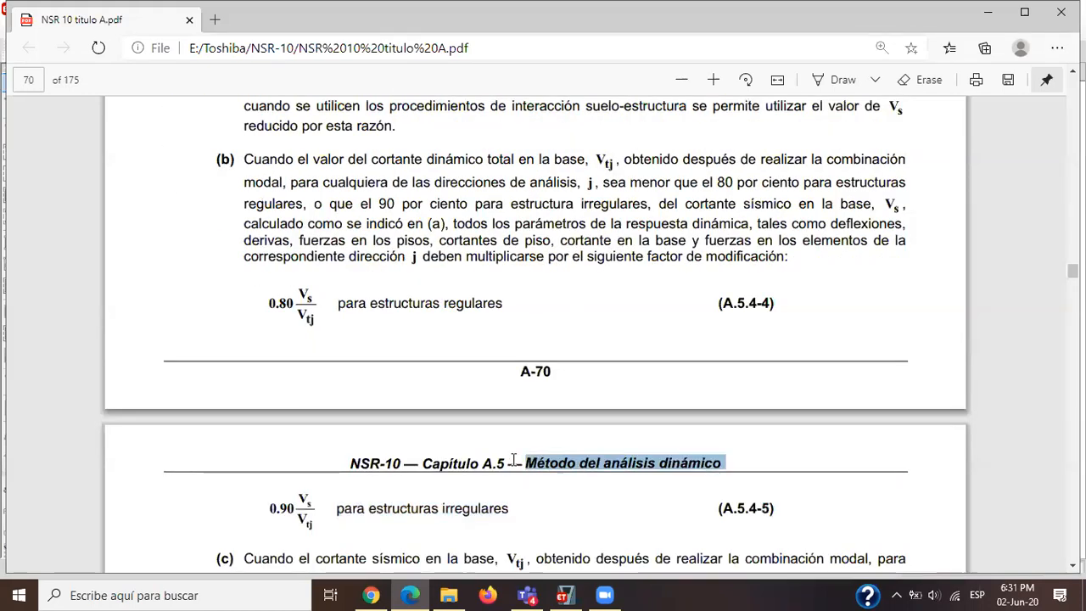
left_click(545, 330)
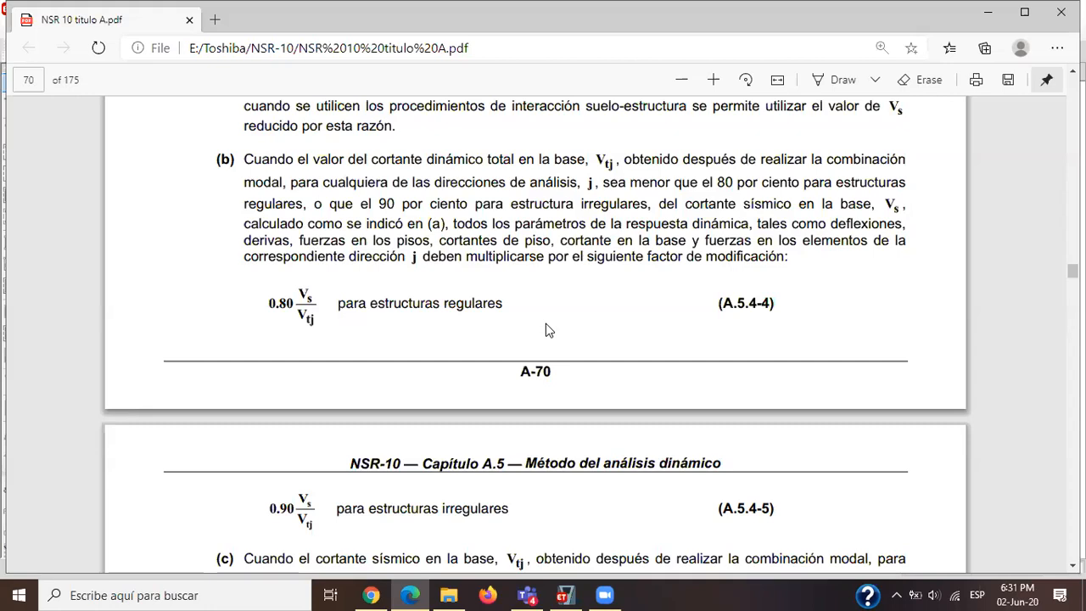
Reread A.5.4.5 from its heading "Ajuste de los resultados" down to the modification factors, marking the heading.
scroll(533, 271, "up", 3)
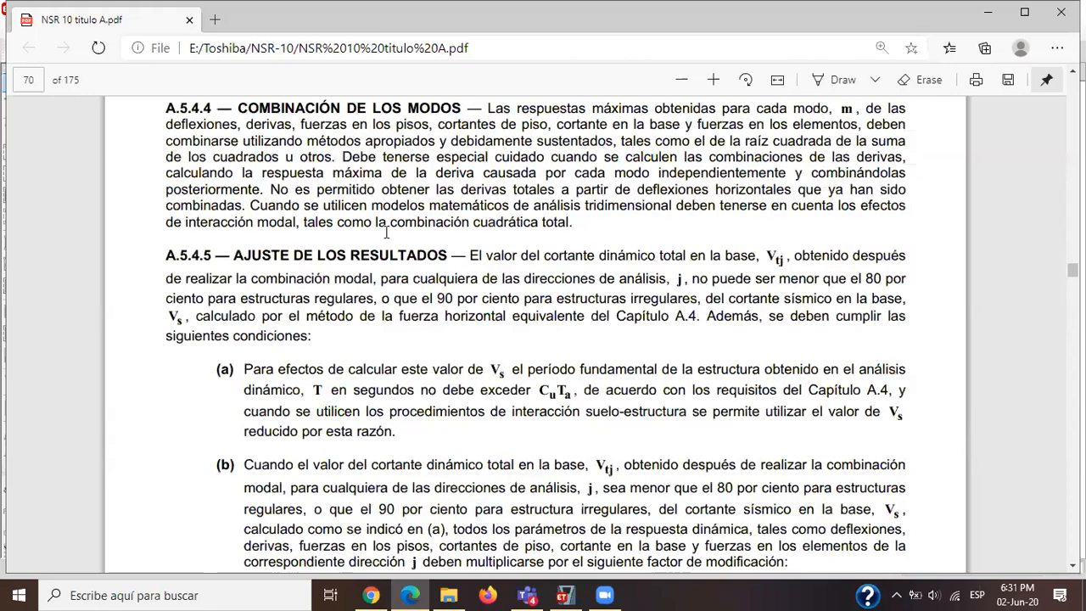
left_click_drag(214, 255, 465, 255)
scroll(478, 379, "down", 1)
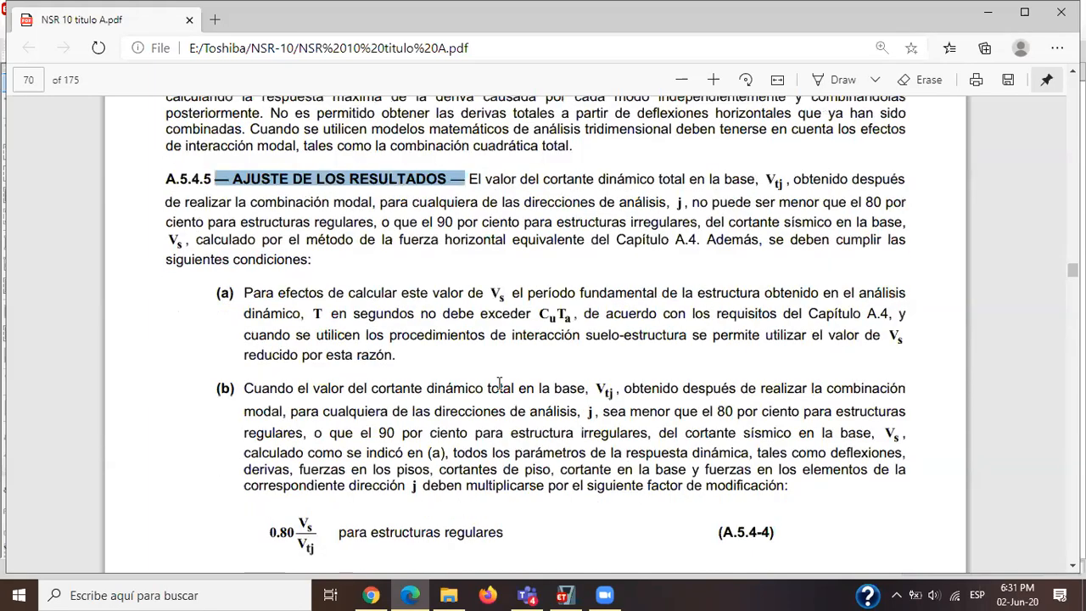
scroll(504, 431, "down", 2)
scroll(339, 386, "down", 1)
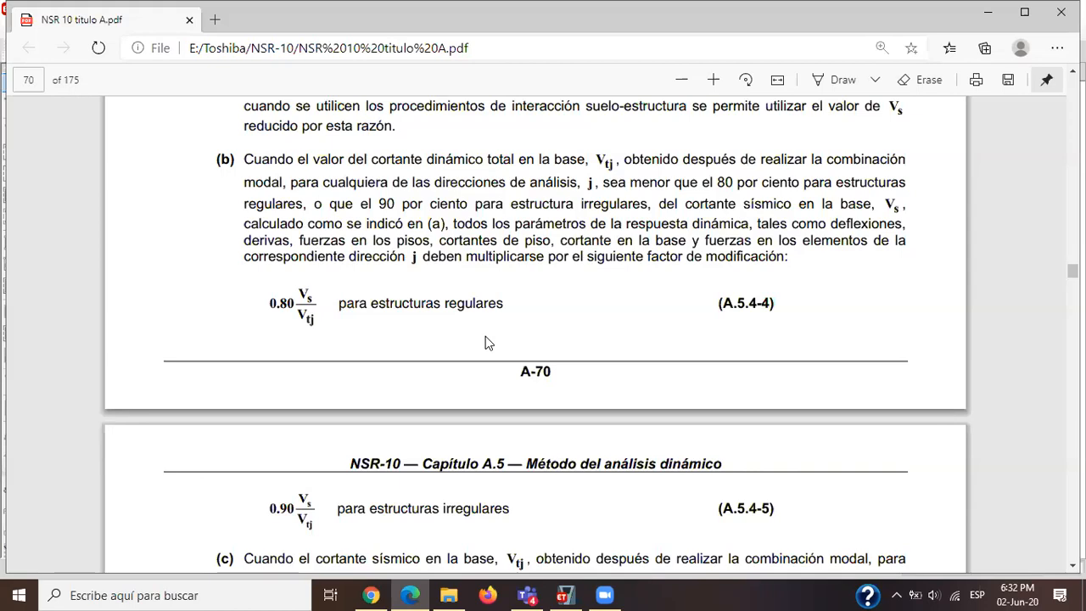
scroll(339, 227, "up", 1)
scroll(338, 227, "up", 2)
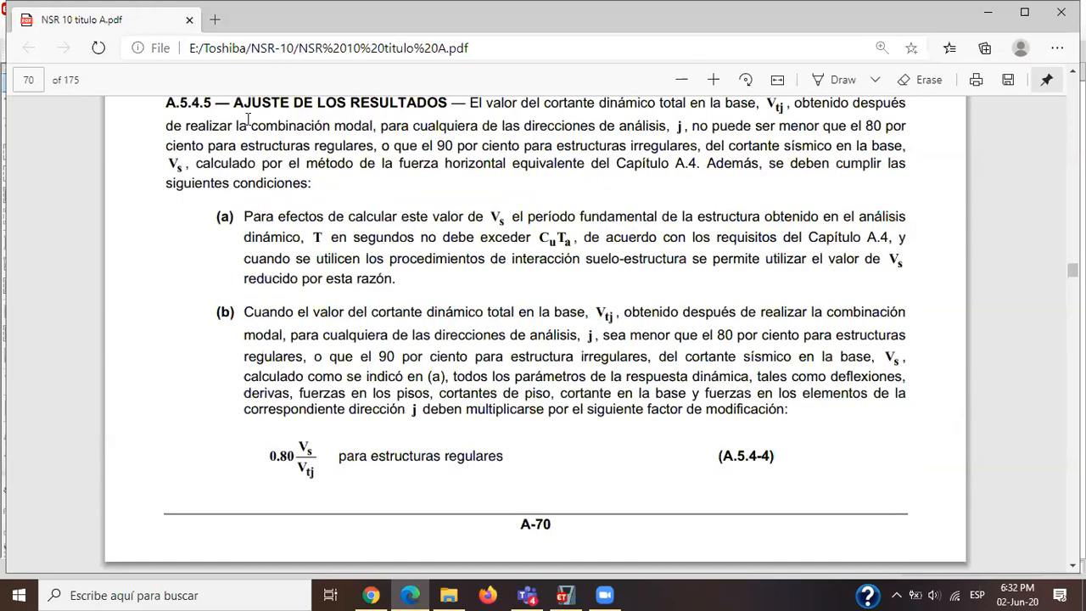
left_click_drag(231, 179, 447, 180)
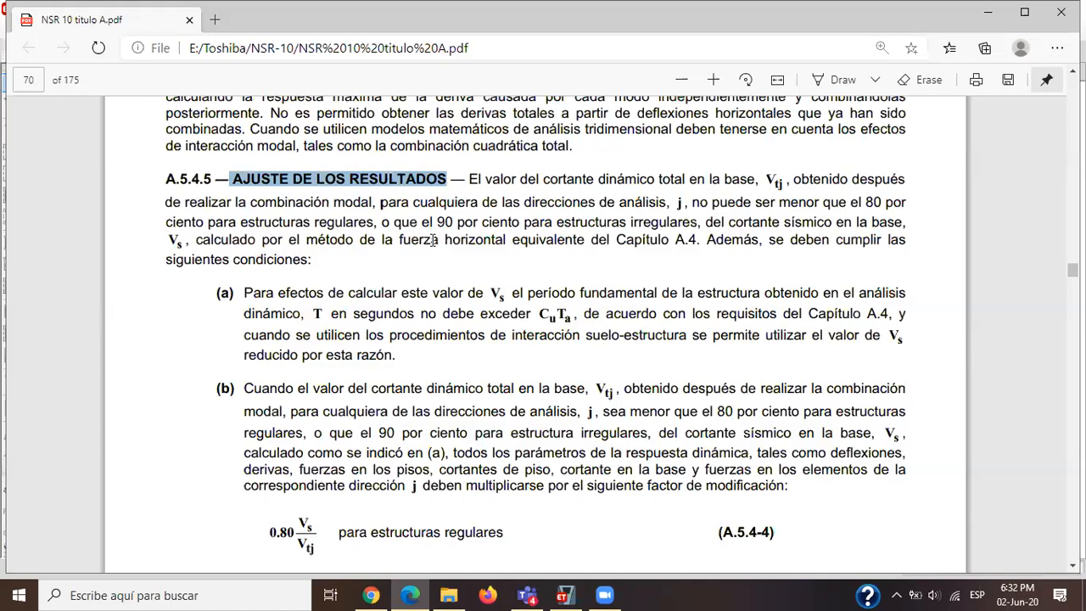
scroll(431, 240, "down", 1)
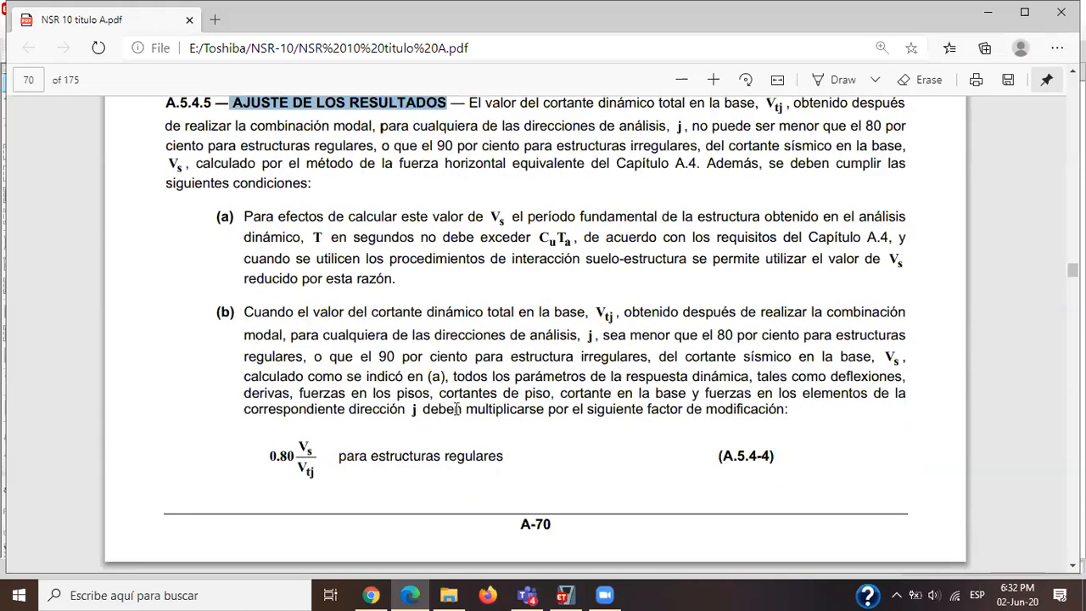
scroll(456, 409, "down", 2)
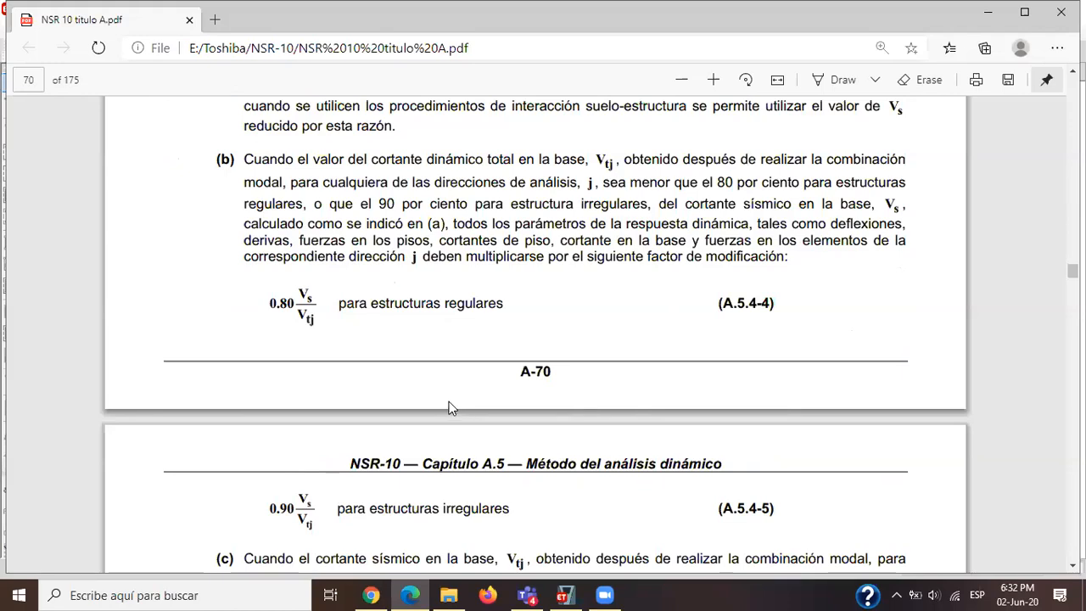
scroll(485, 301, "up", 3)
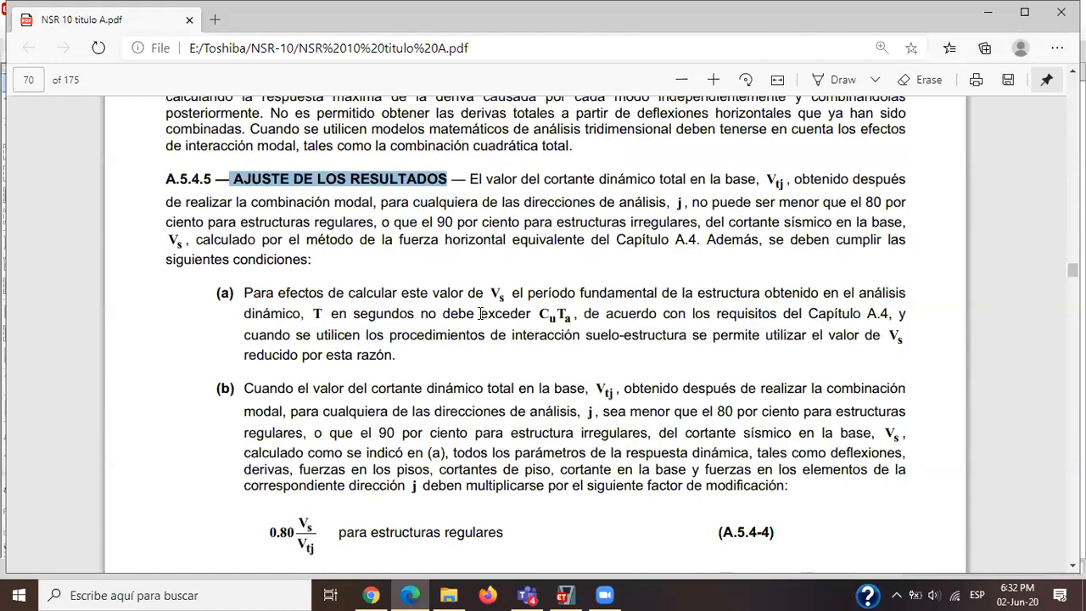
left_click(485, 265)
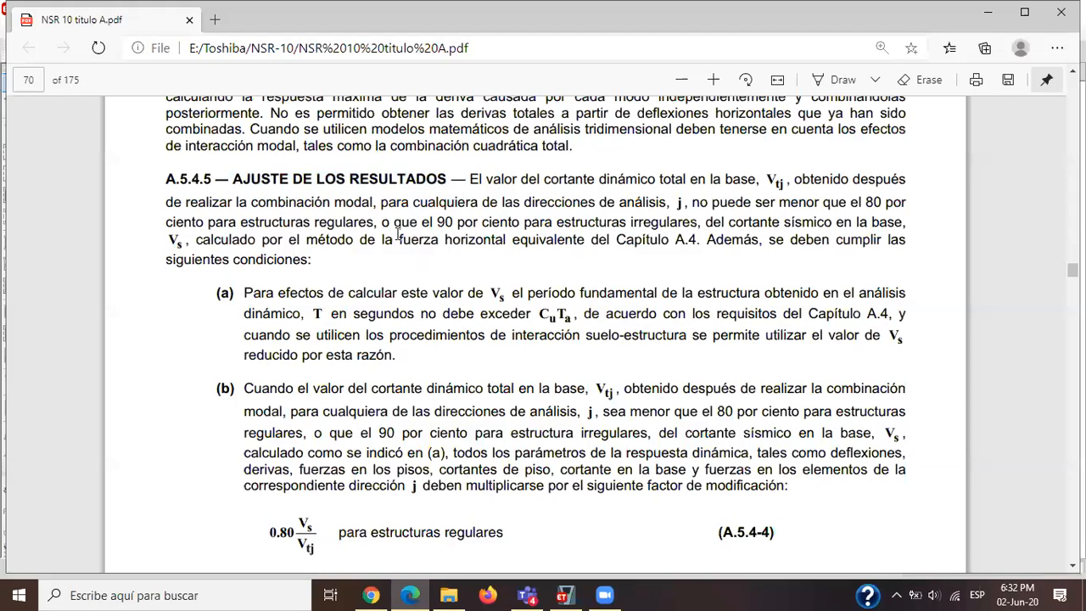
Mark "fuerza horizontal equivalente" in the opening paragraph of A.5.4.5.
left_click_drag(398, 240, 585, 240)
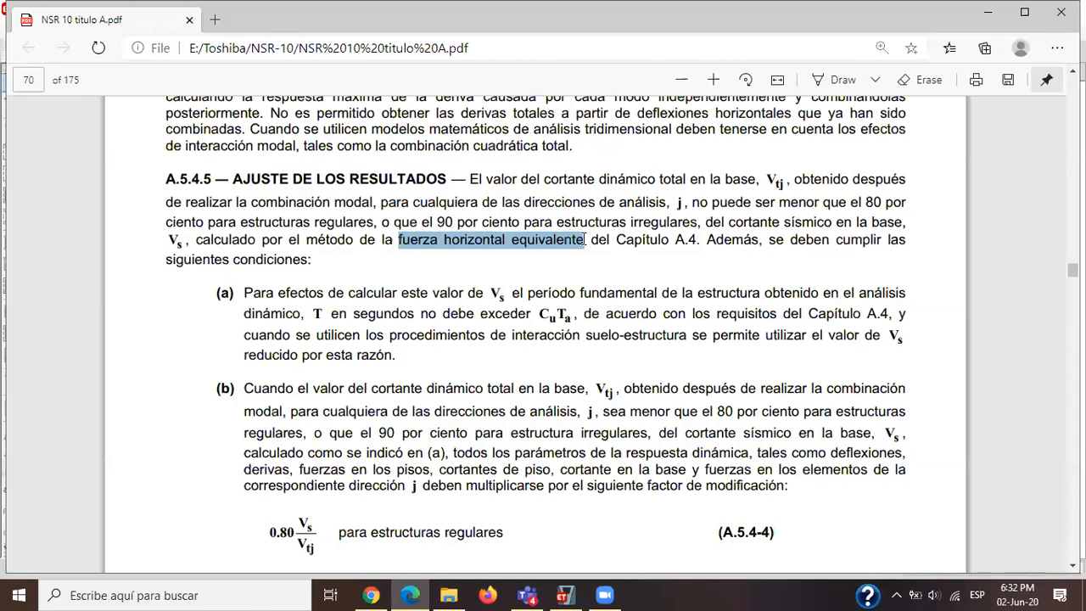
left_click(409, 229)
left_click_drag(385, 240, 583, 244)
Go back to section A.5.4.4 on page 70 and mark its heading "Combinación de los modos".
scroll(531, 338, "up", 3)
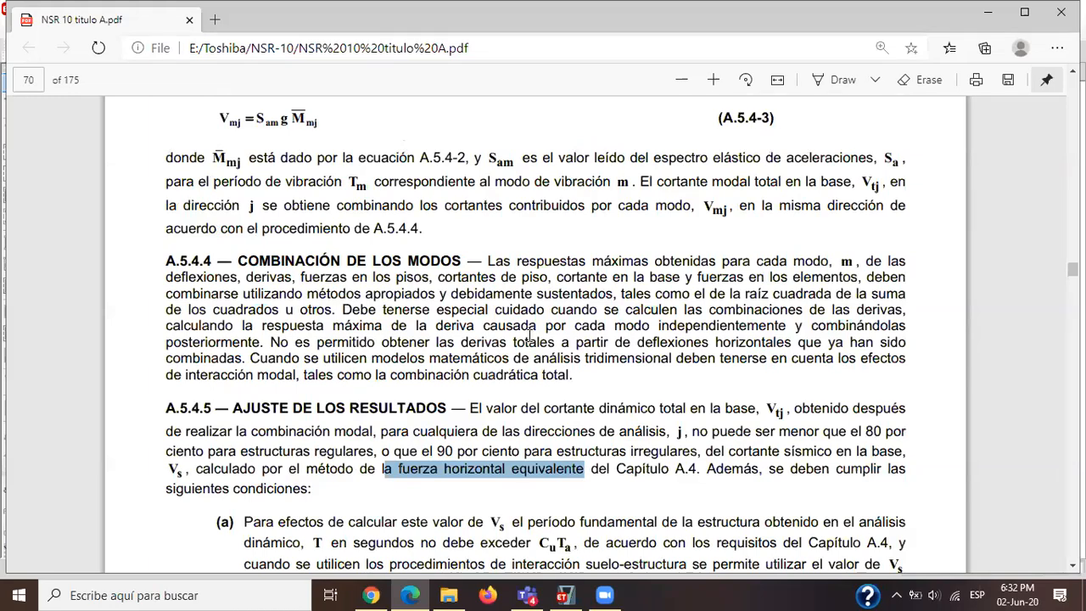
scroll(513, 348, "up", 2)
scroll(353, 354, "down", 1)
left_click_drag(269, 337, 520, 337)
left_click_drag(237, 337, 462, 336)
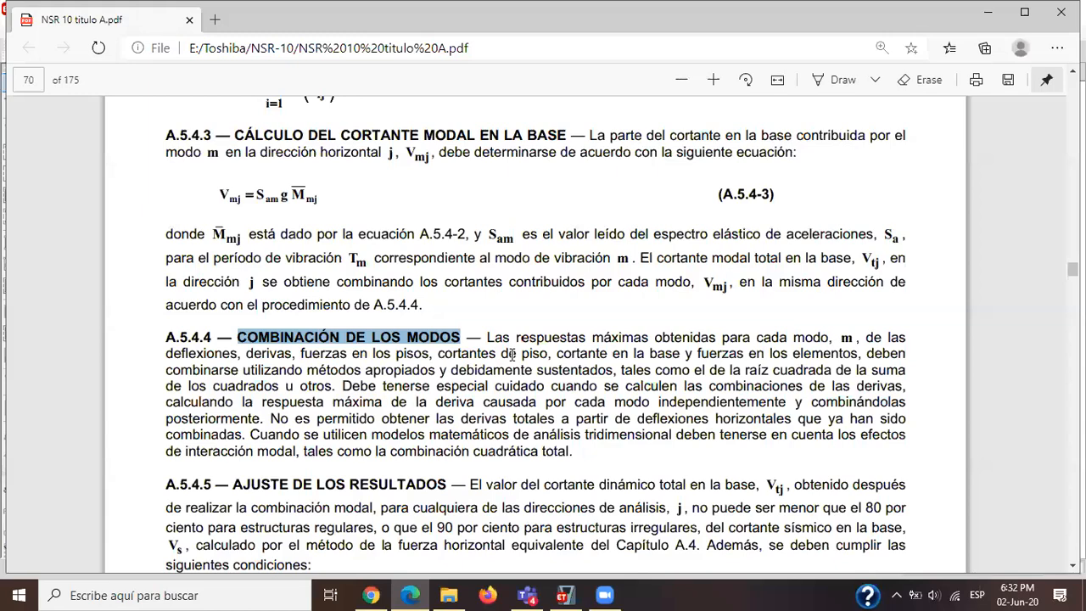
Go back to section A.5.4.2 on page 69 and mark its heading "Número de modos de vibración".
scroll(512, 353, "up", 1)
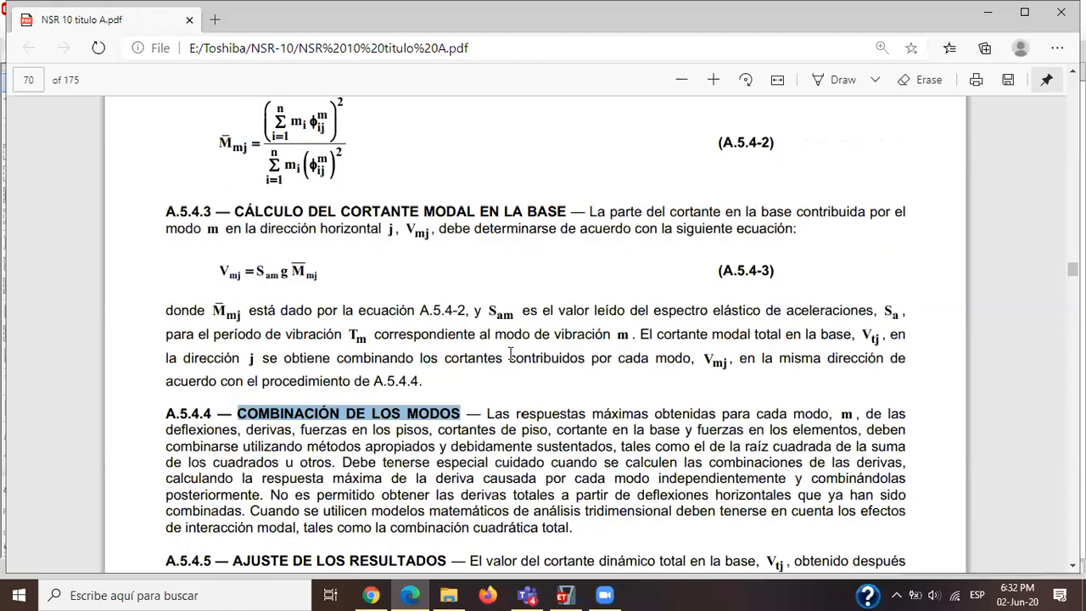
scroll(512, 354, "up", 1)
scroll(509, 353, "up", 9)
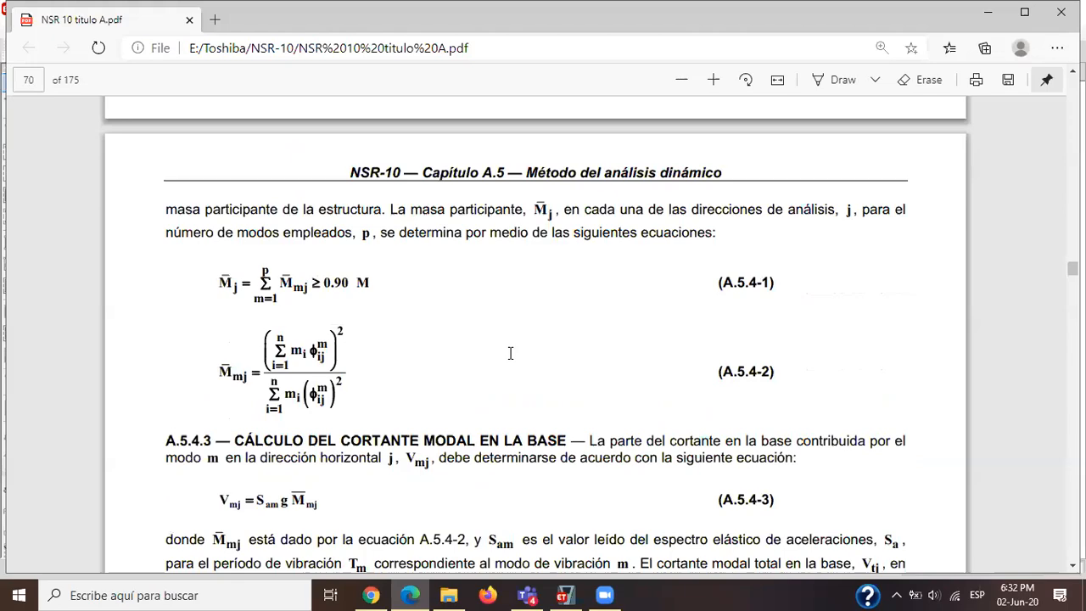
scroll(510, 353, "down", 1)
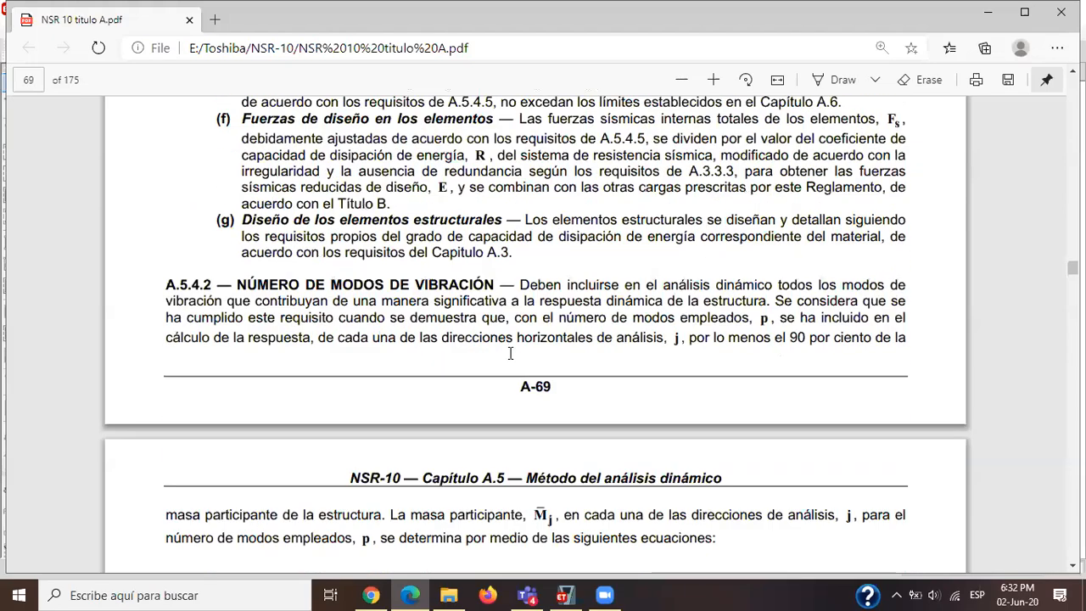
left_click_drag(235, 285, 216, 285)
left_click_drag(360, 287, 499, 287)
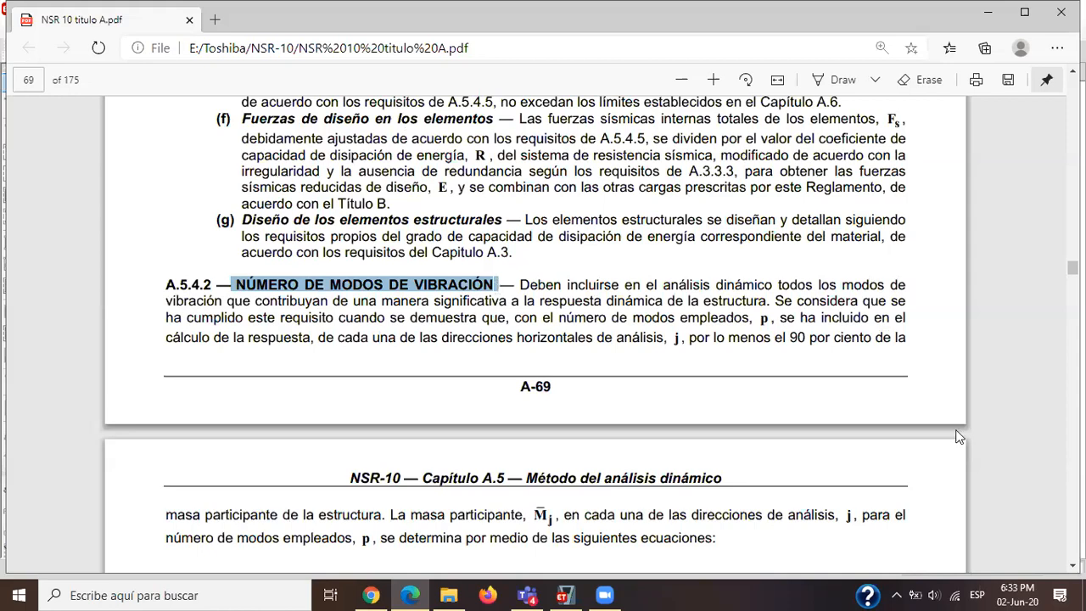
left_click(854, 345)
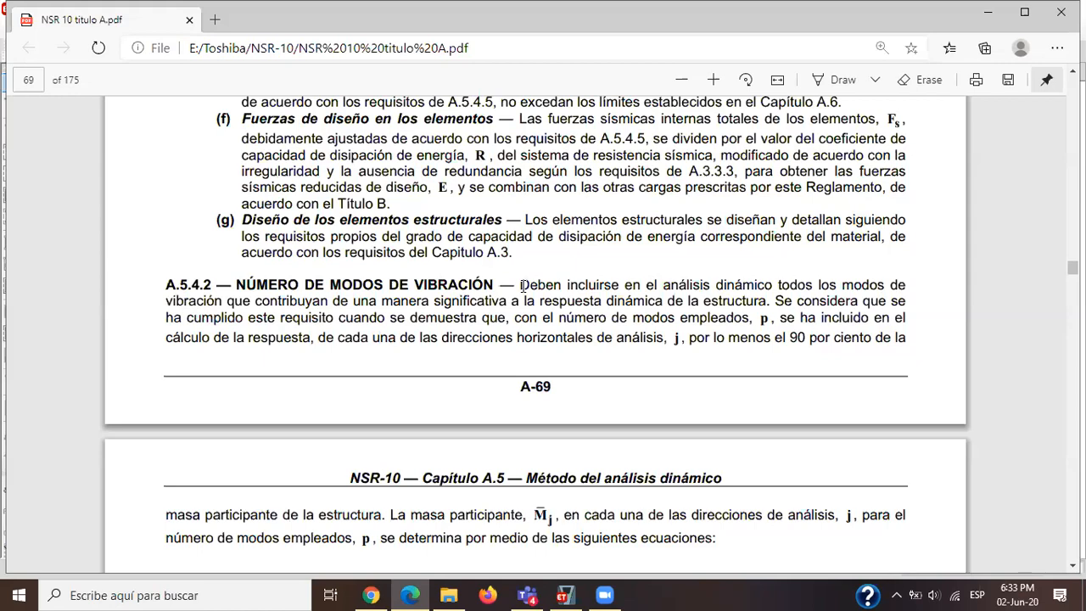
left_click_drag(329, 284, 488, 284)
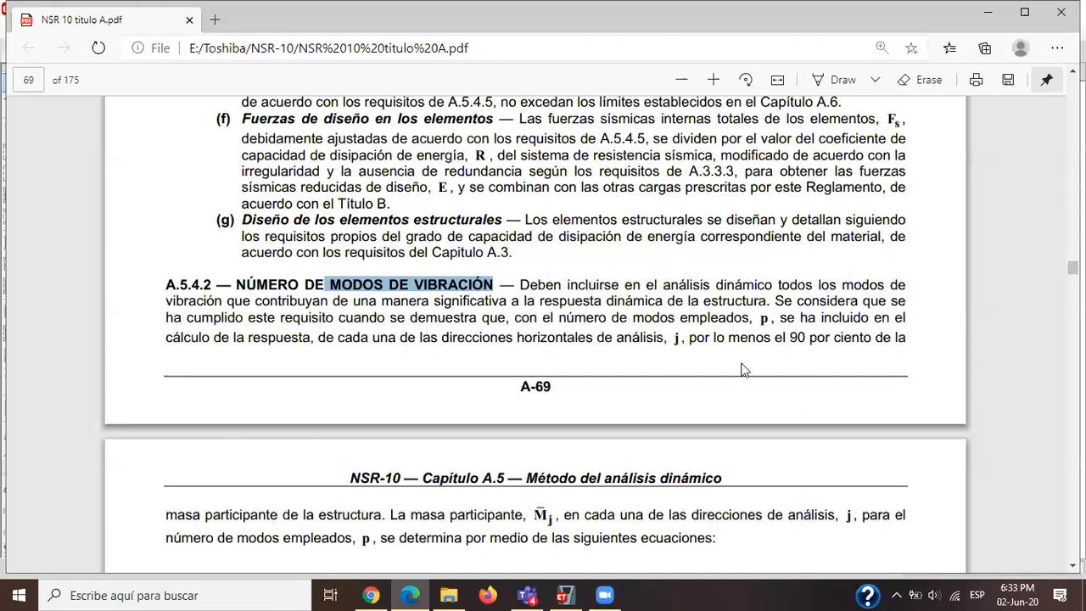
Go back to section A.5.4.1 and mark its heading "Metodología del análisis" with the introductory sentence.
scroll(740, 370, "up", 5)
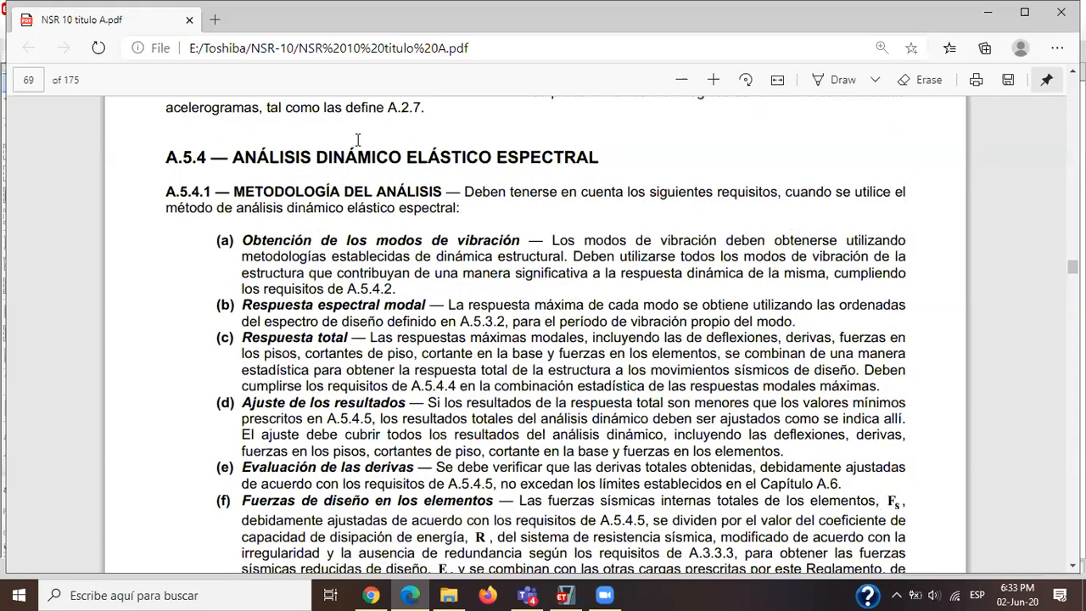
left_click_drag(235, 191, 454, 201)
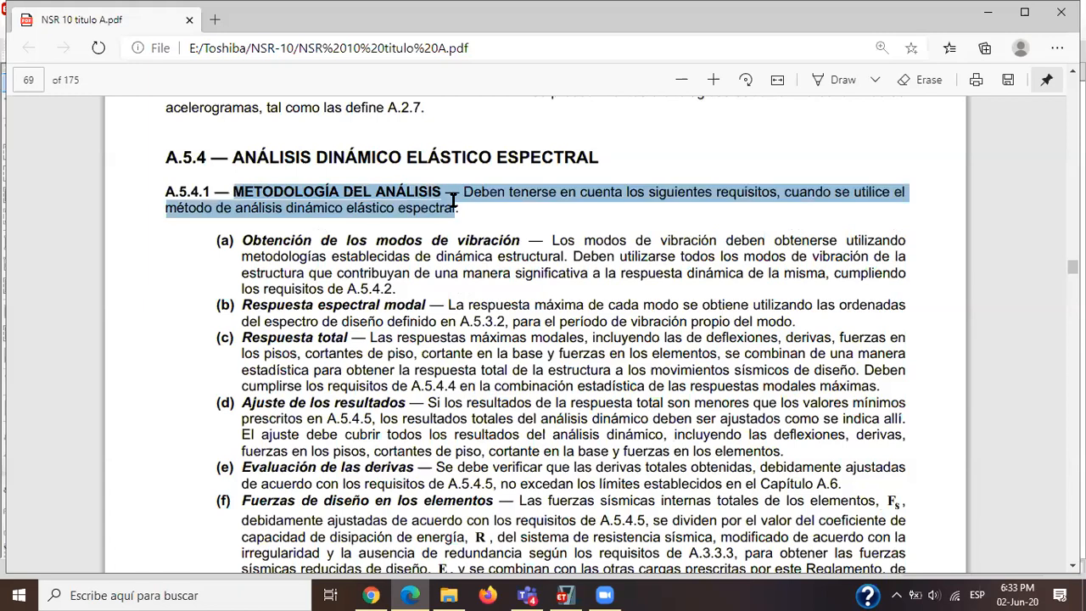
left_click(529, 222)
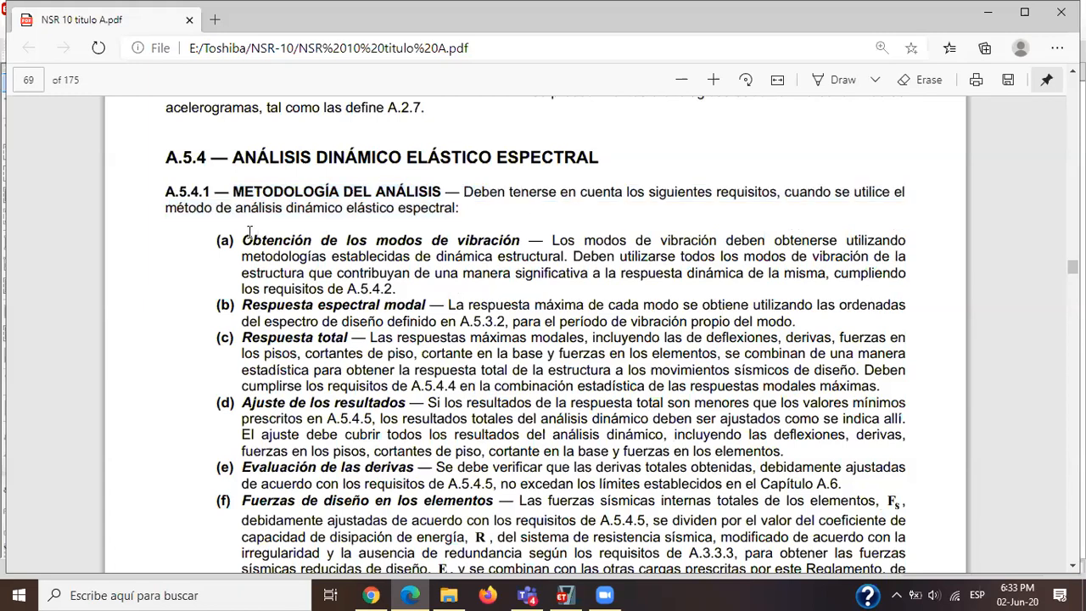
Mark the title "Obtención de los modos de vibración" in item (a) of A.5.4.1 and its sentence requiring all significant modes per A.5.4.2.
left_click_drag(246, 237, 444, 280)
left_click(645, 299)
left_click_drag(243, 240, 519, 240)
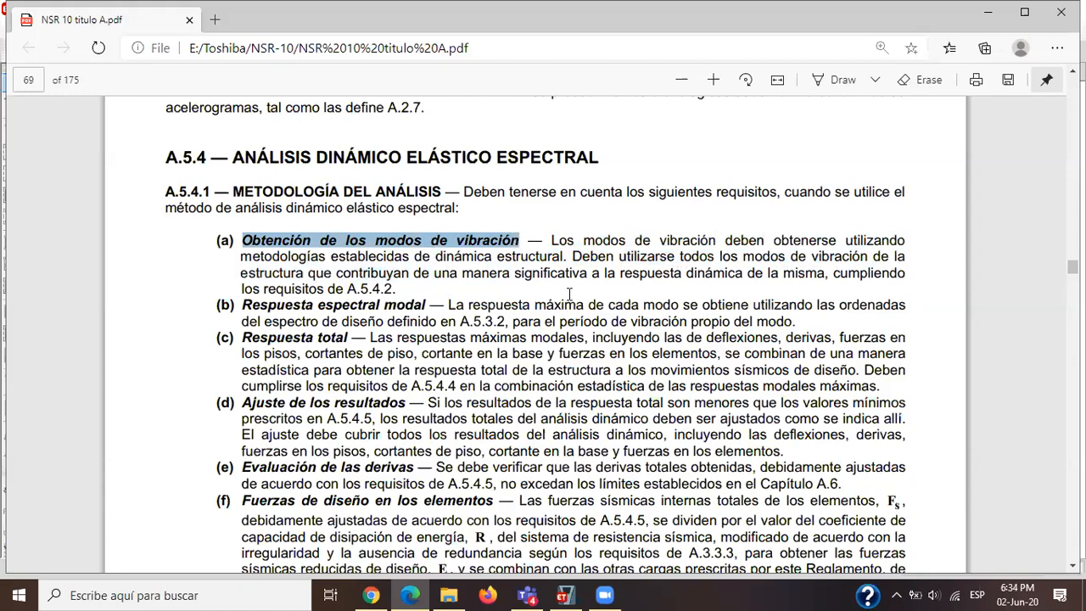
left_click(640, 252)
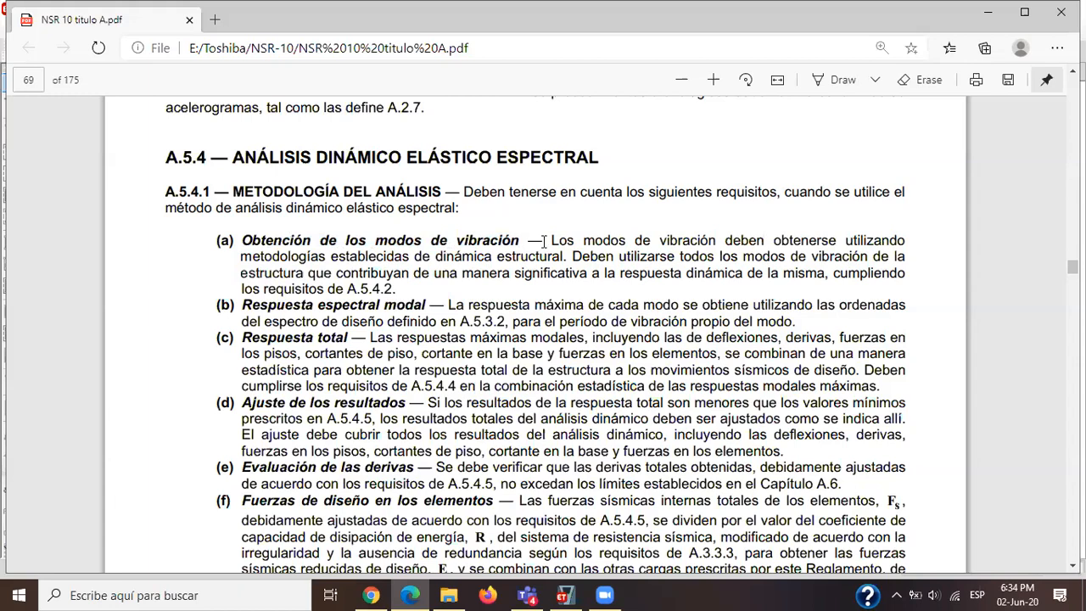
left_click_drag(574, 255, 399, 291)
Return to A.5.4.2 and mark the requirement of at least 90 por ciento de la masa participante de la estructura.
scroll(511, 389, "down", 10)
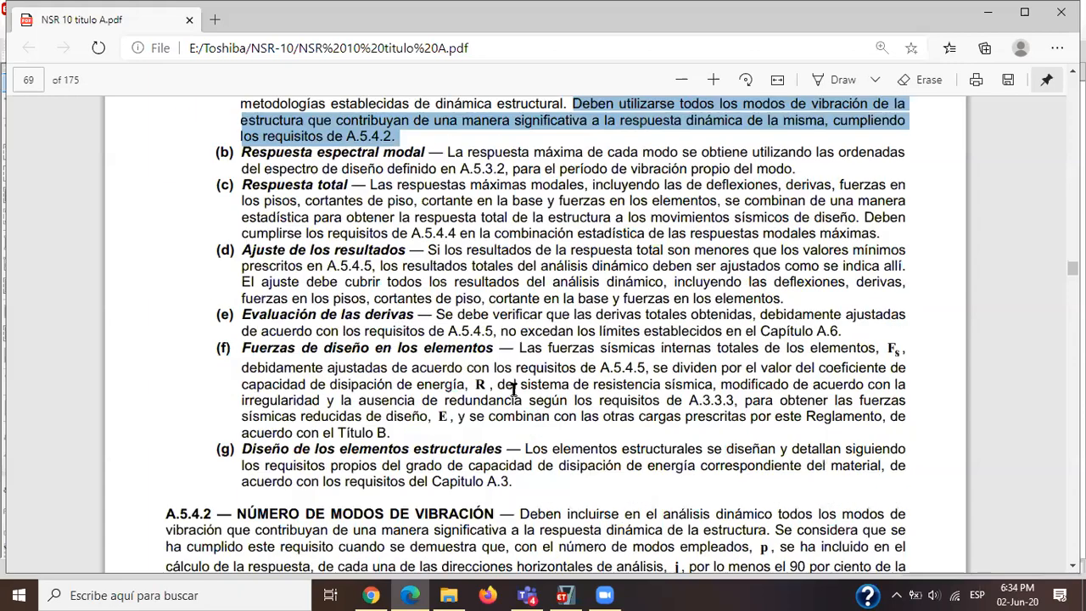
scroll(763, 407, "up", 8)
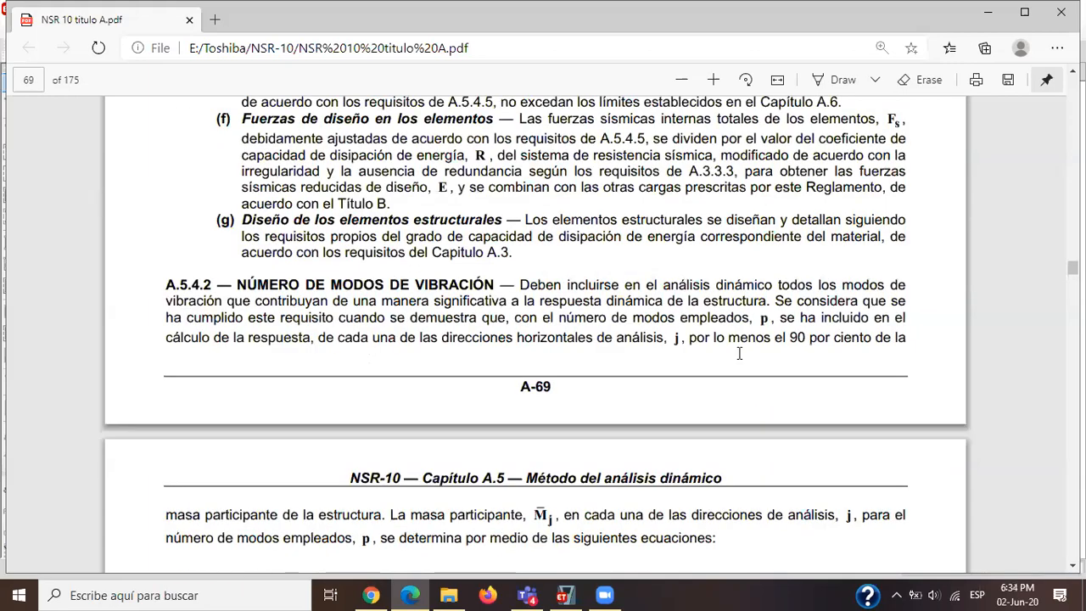
left_click_drag(696, 338, 386, 515)
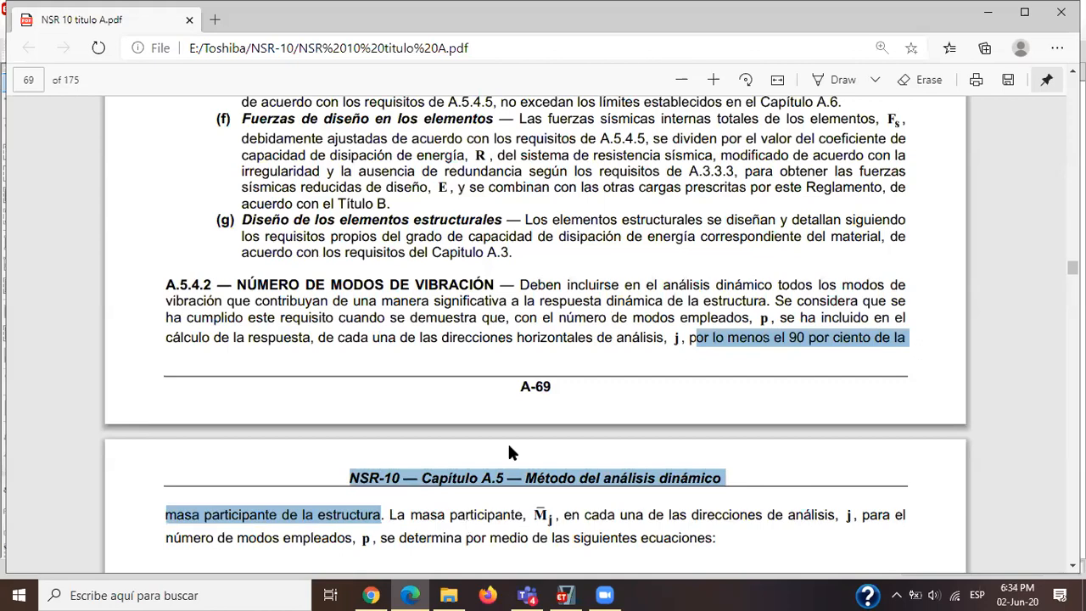
left_click(478, 327)
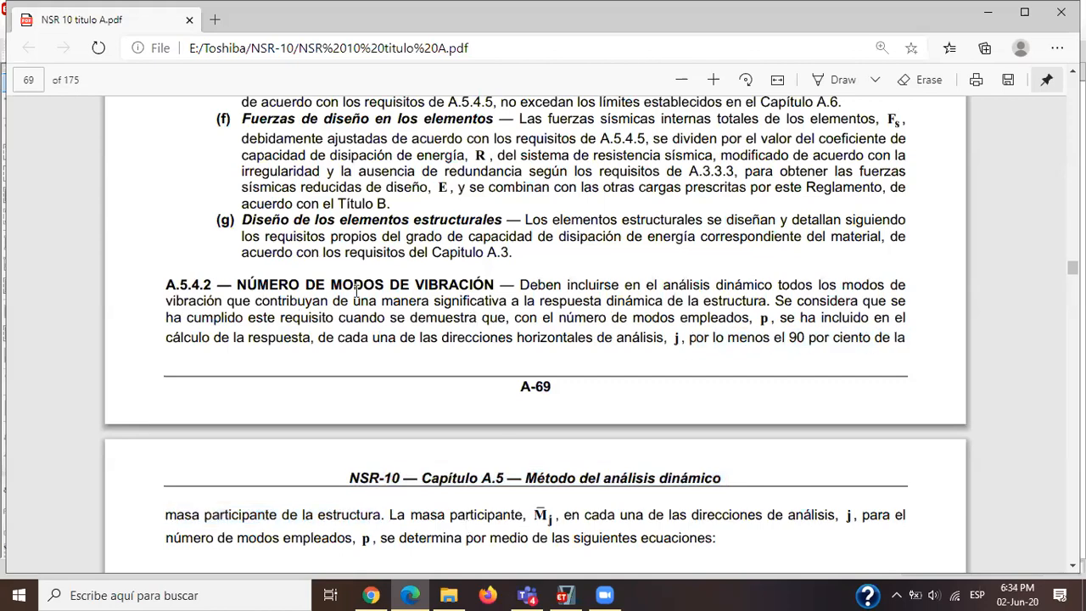
Return to item (b) "Respuesta espectral modal" of A.5.4.1 and mark its reference to A.5.3.2.
scroll(524, 348, "up", 1)
scroll(523, 348, "up", 4)
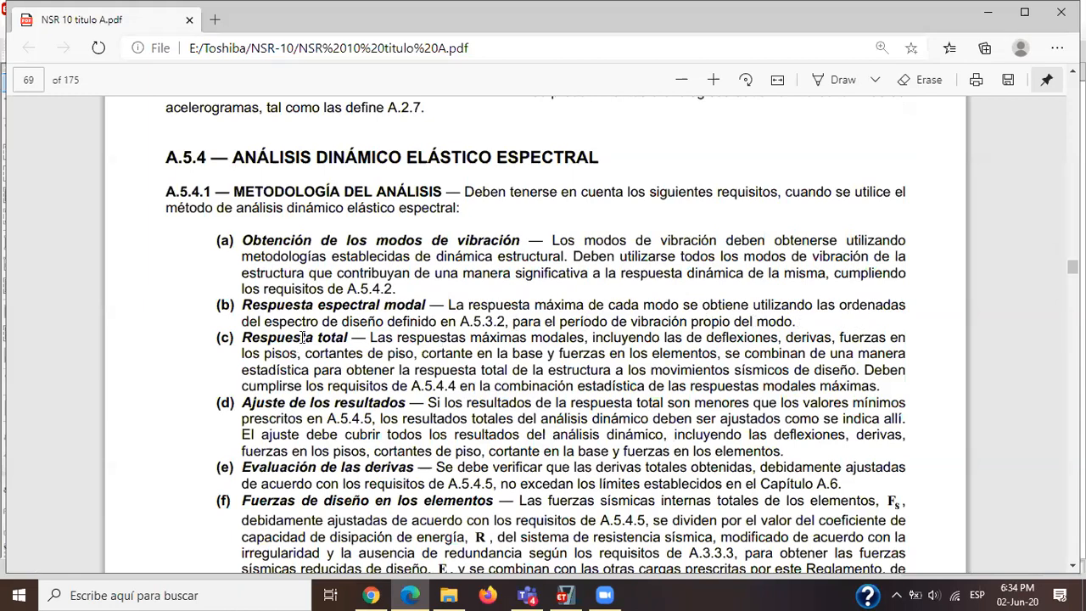
left_click_drag(460, 322, 508, 323)
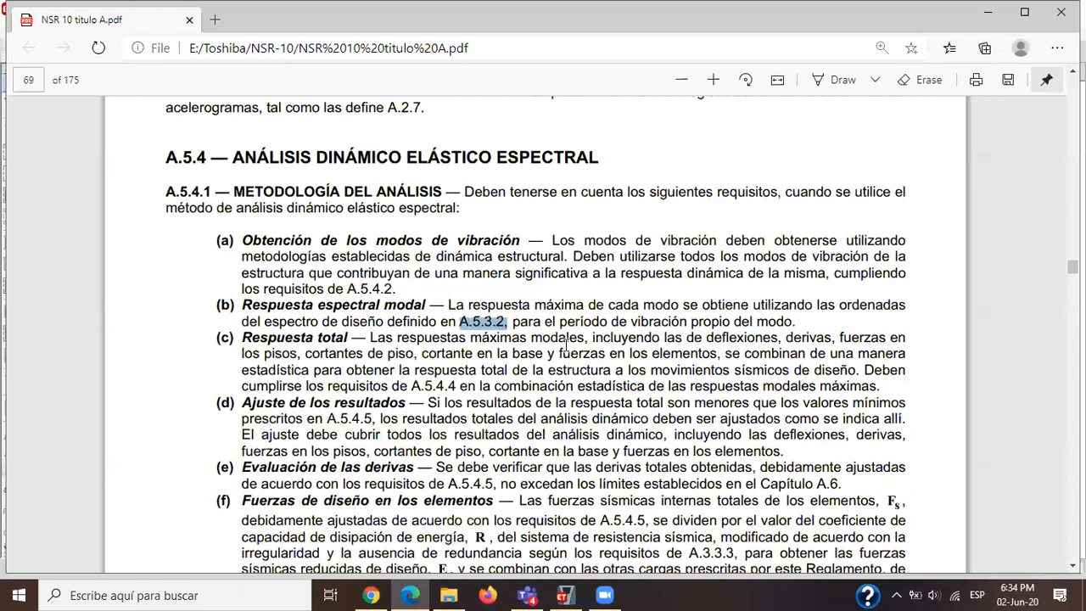
Mark the title "Respuesta total" in item (c) of A.5.4.1 and its requirement on the combinación estadística de las respuestas modales máximas per A.5.4.4.
left_click(525, 357)
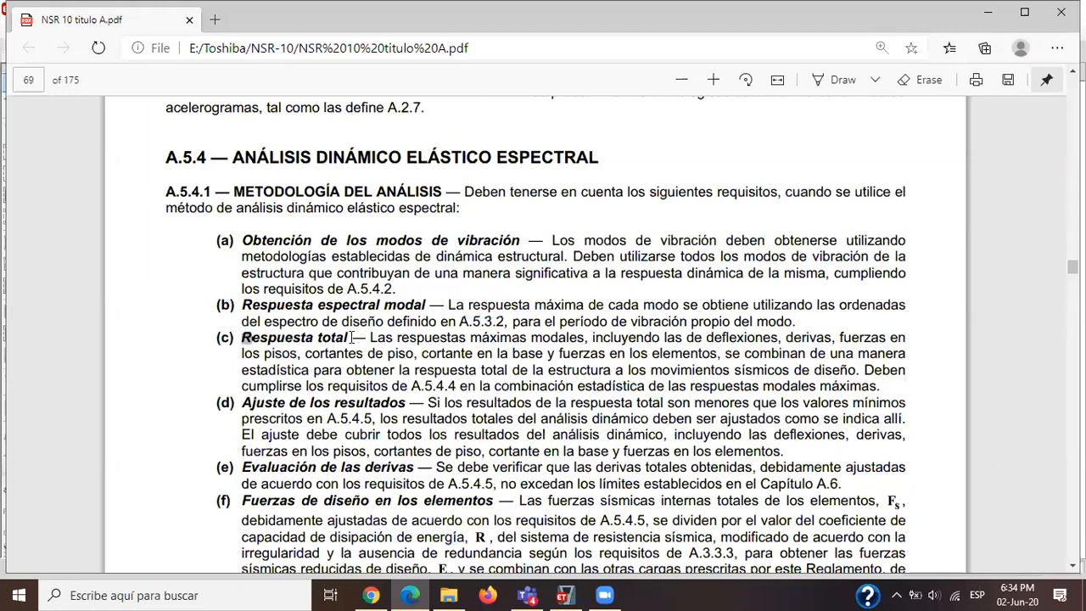
left_click_drag(244, 337, 354, 338)
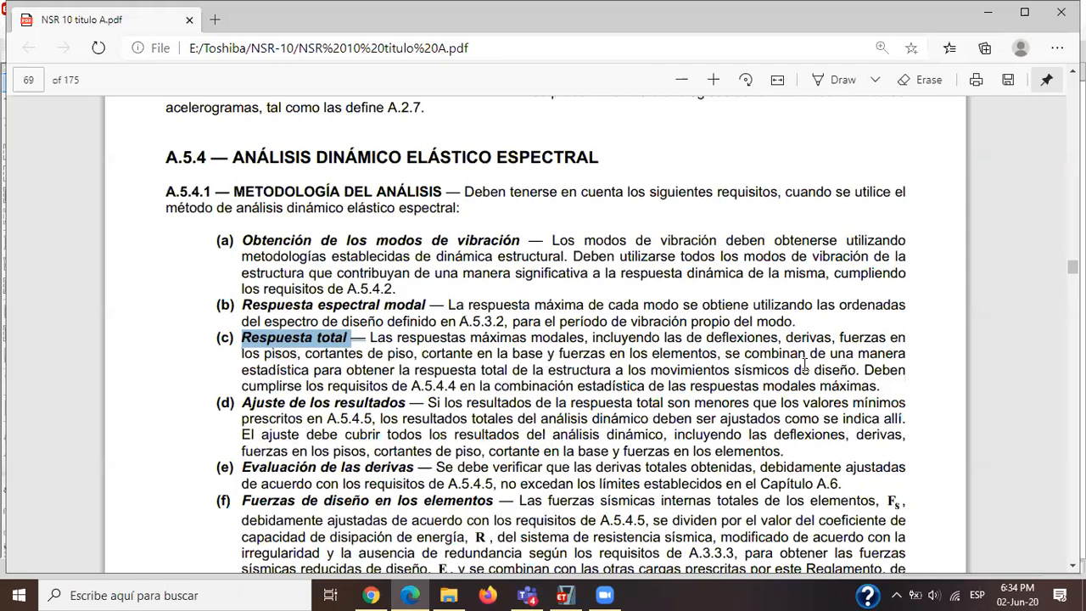
left_click(360, 367)
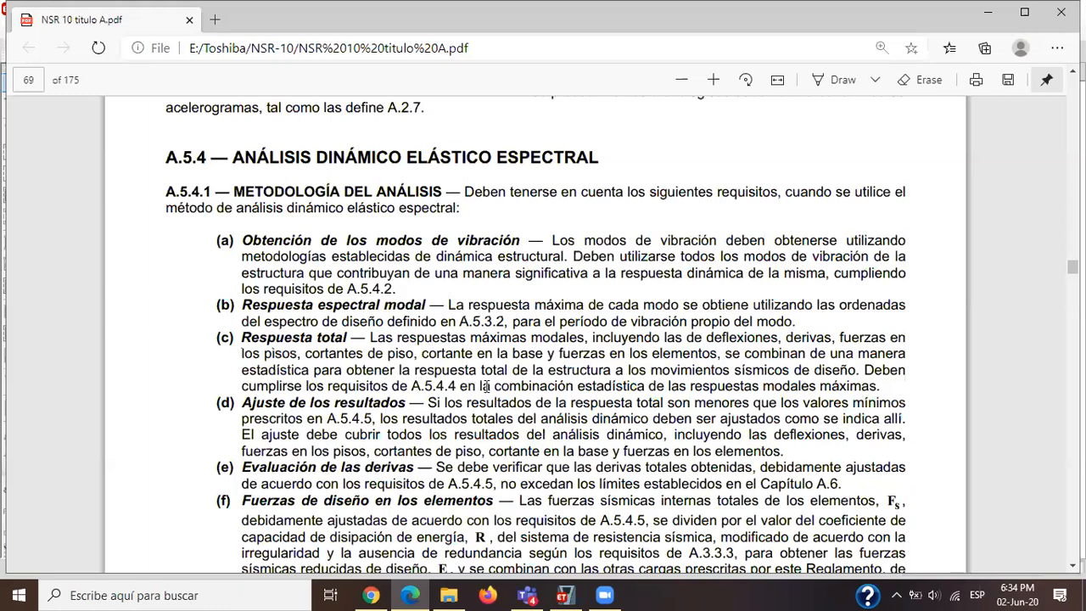
left_click_drag(490, 388, 880, 388)
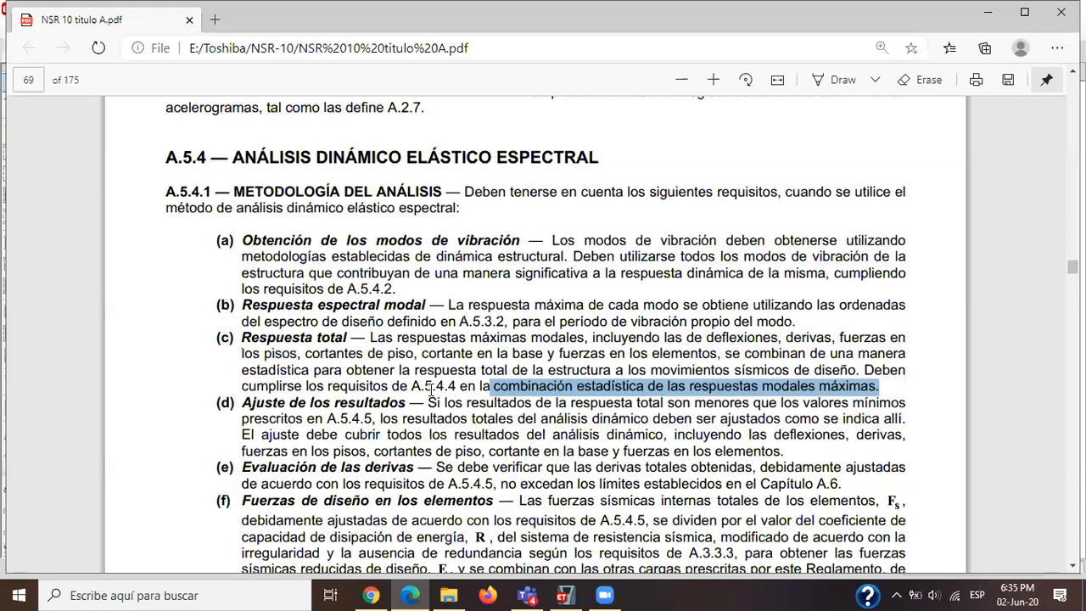
left_click(475, 375)
left_click_drag(651, 371, 415, 388)
left_click(519, 433)
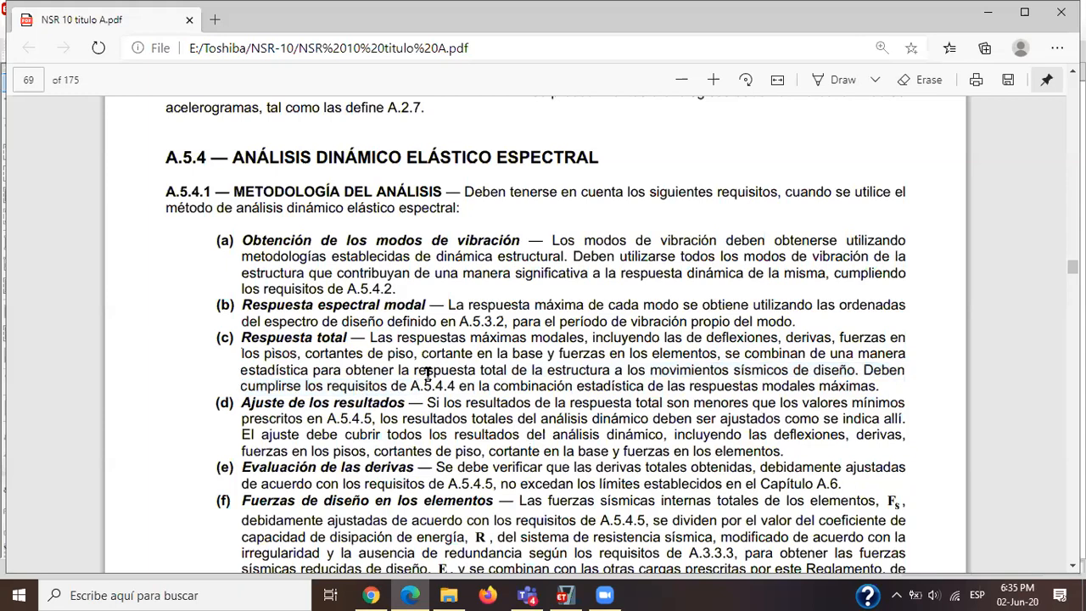
Mark the title "Ajuste de los resultados" in item (d) of A.5.4.1.
left_click_drag(241, 402, 407, 402)
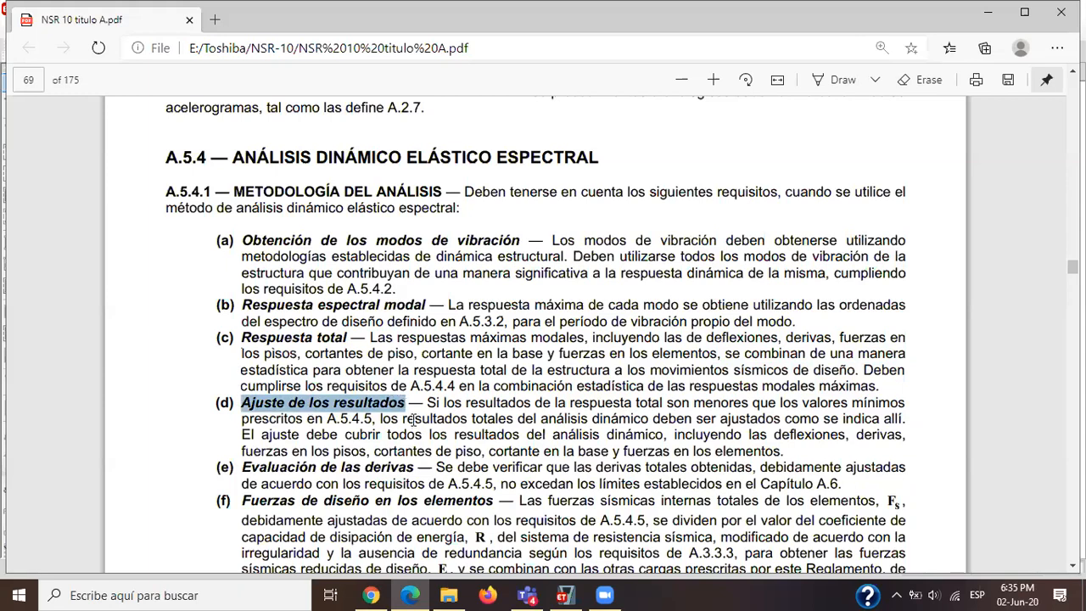
left_click(254, 402)
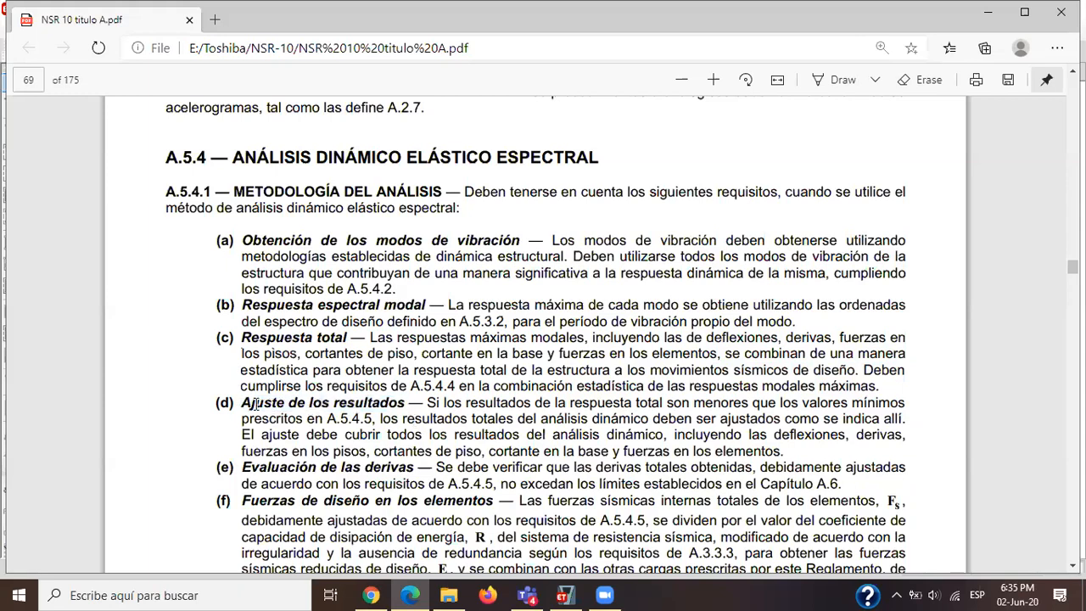
left_click_drag(244, 402, 406, 403)
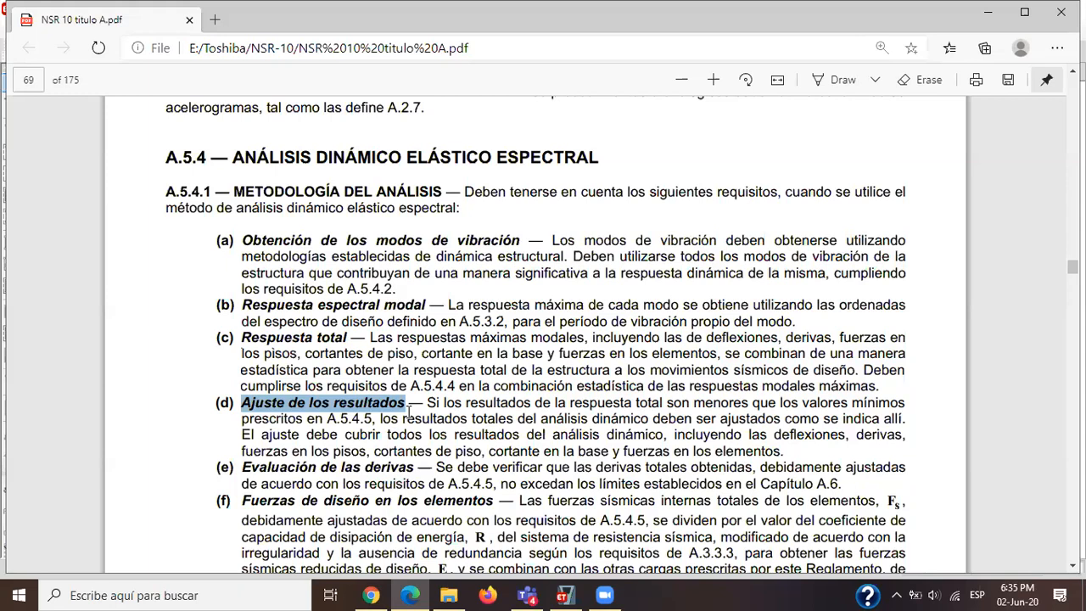
left_click(412, 403)
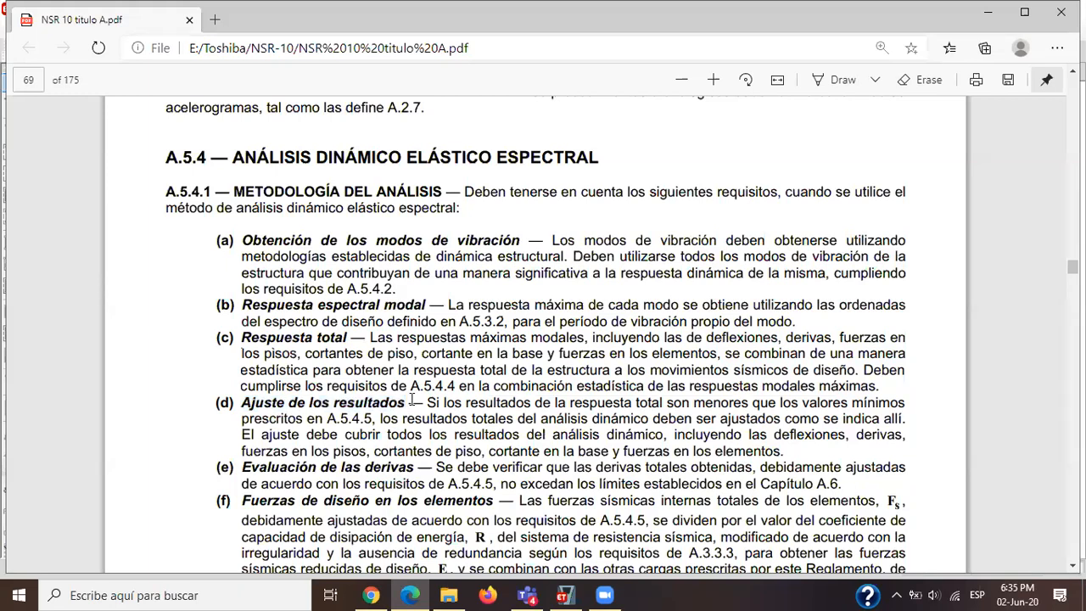
left_click_drag(241, 402, 404, 402)
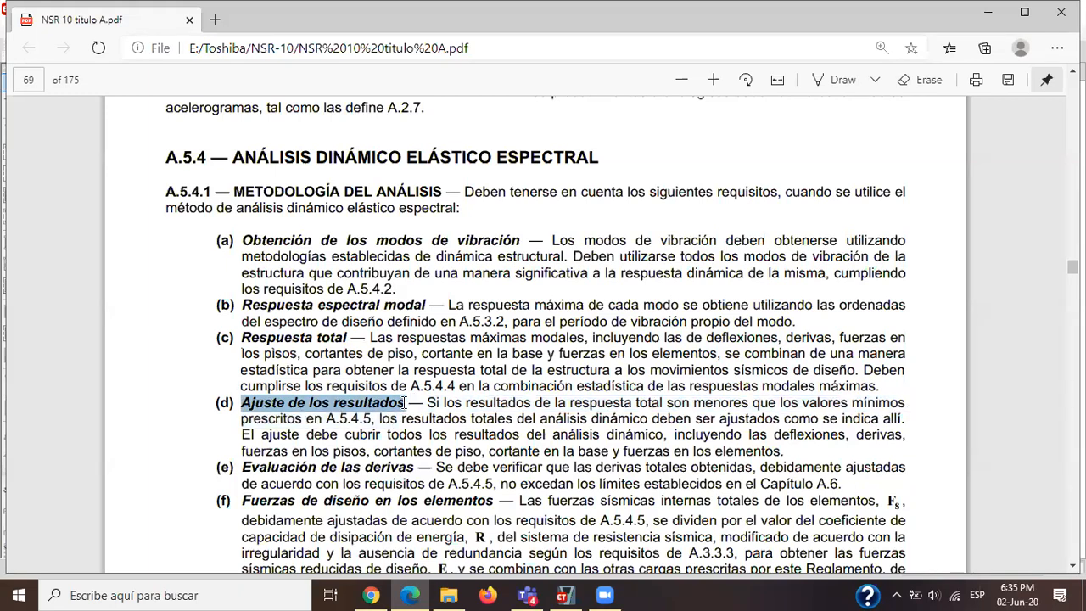
Mark the title "Evaluación de las derivas" in item (e) and the division of seismic forces by coefficient R in item (f).
scroll(427, 398, "down", 1)
left_click_drag(242, 392, 421, 392)
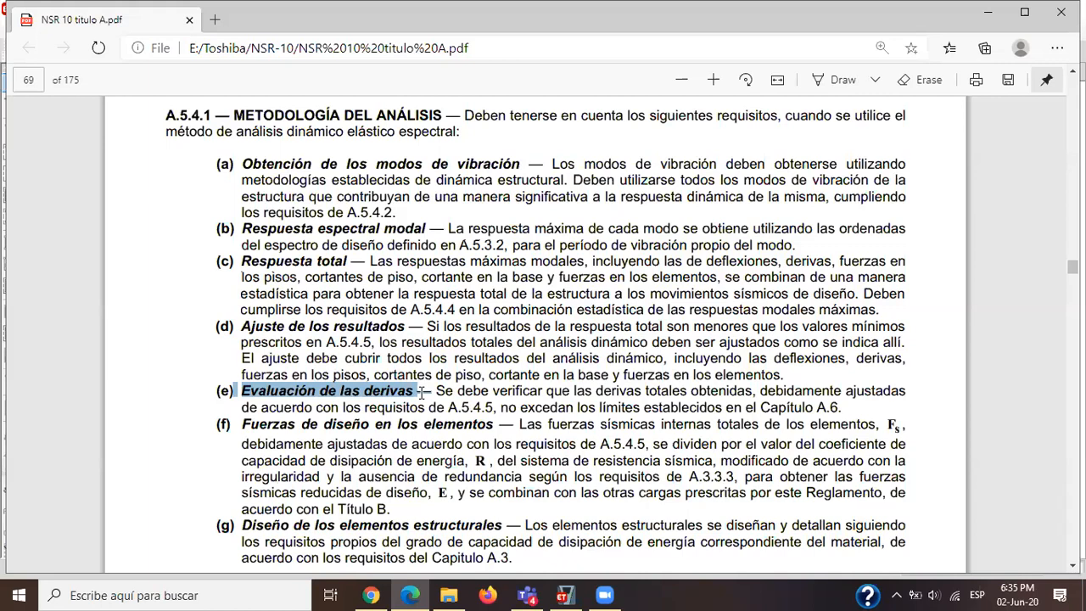
left_click_drag(519, 424, 475, 463)
left_click(477, 462)
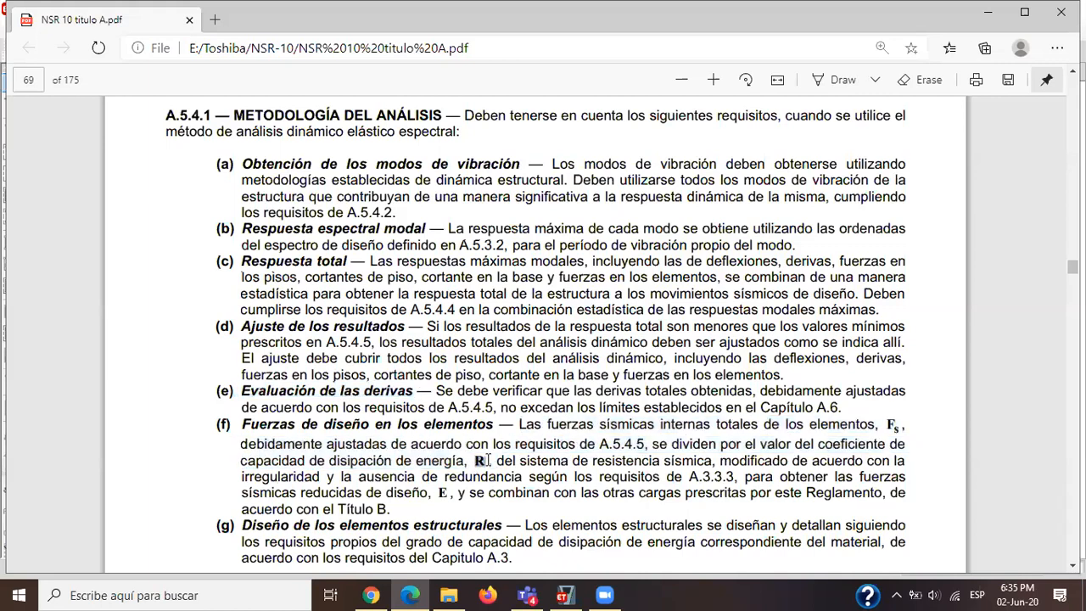
Mark the title "Diseño de los elementos estructurales" in item (g) of A.5.4.1.
scroll(548, 427, "down", 1)
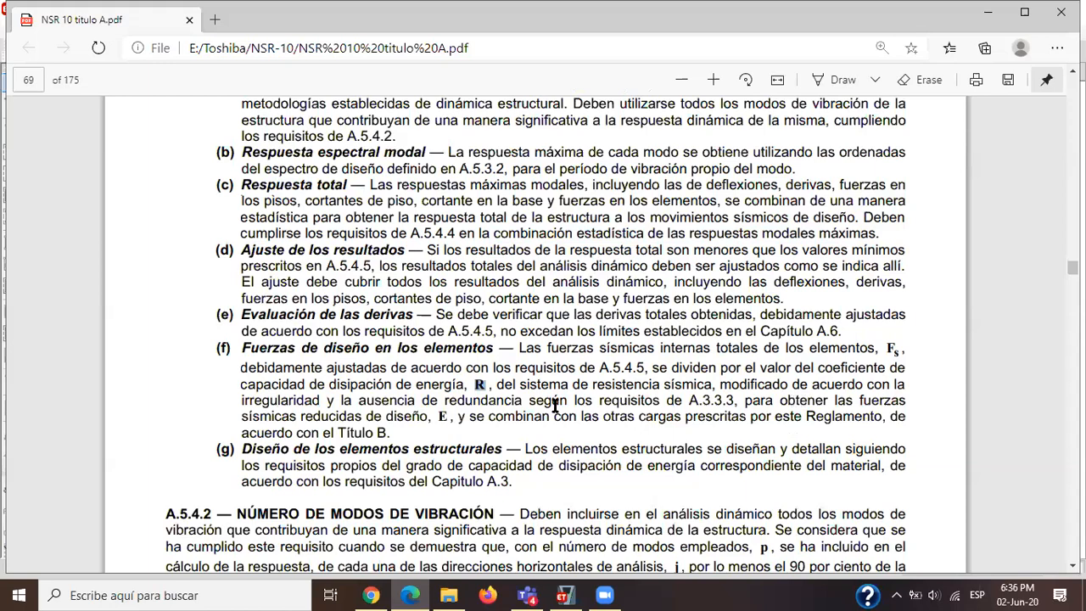
scroll(481, 419, "down", 1)
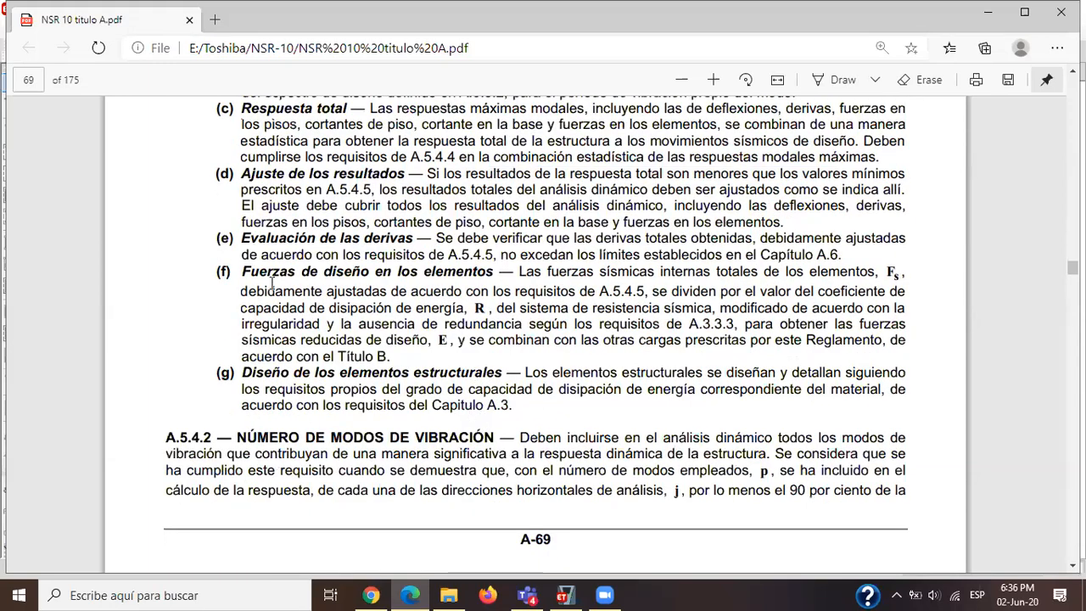
left_click_drag(243, 374, 507, 373)
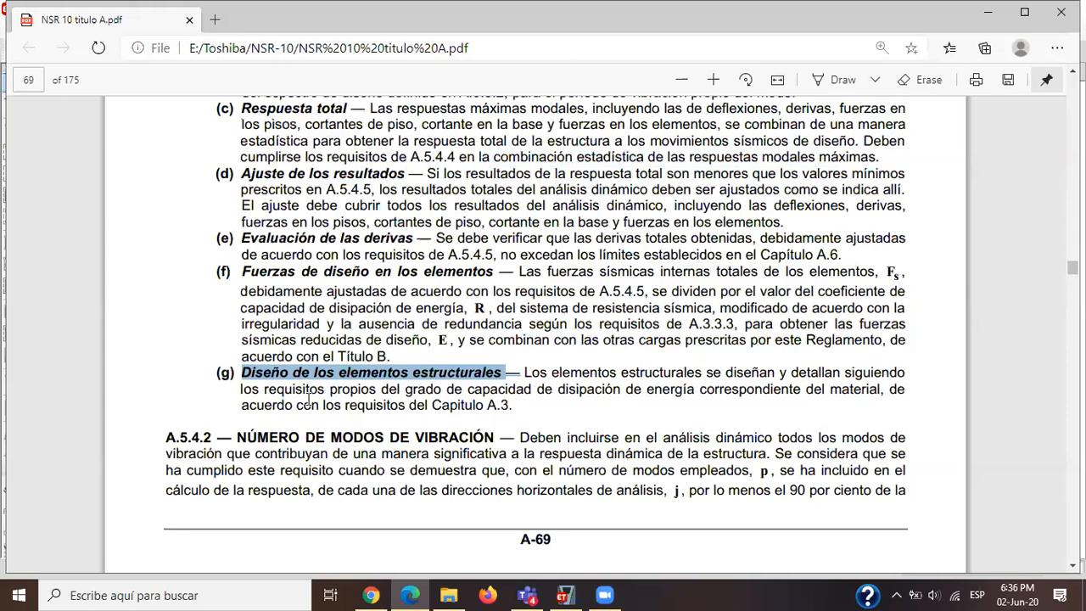
left_click(509, 410)
Return to item (d) of A.5.4.1 to mark "Ajuste de los resultados", and mark "espectral modal" in the title of item (b).
scroll(524, 389, "up", 3)
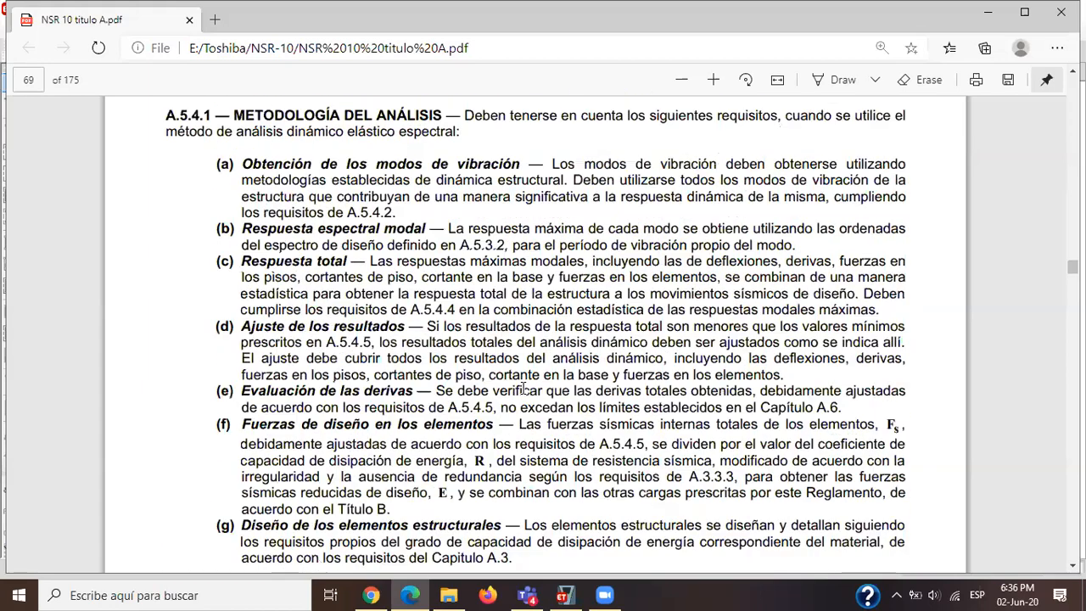
left_click_drag(242, 327, 403, 327)
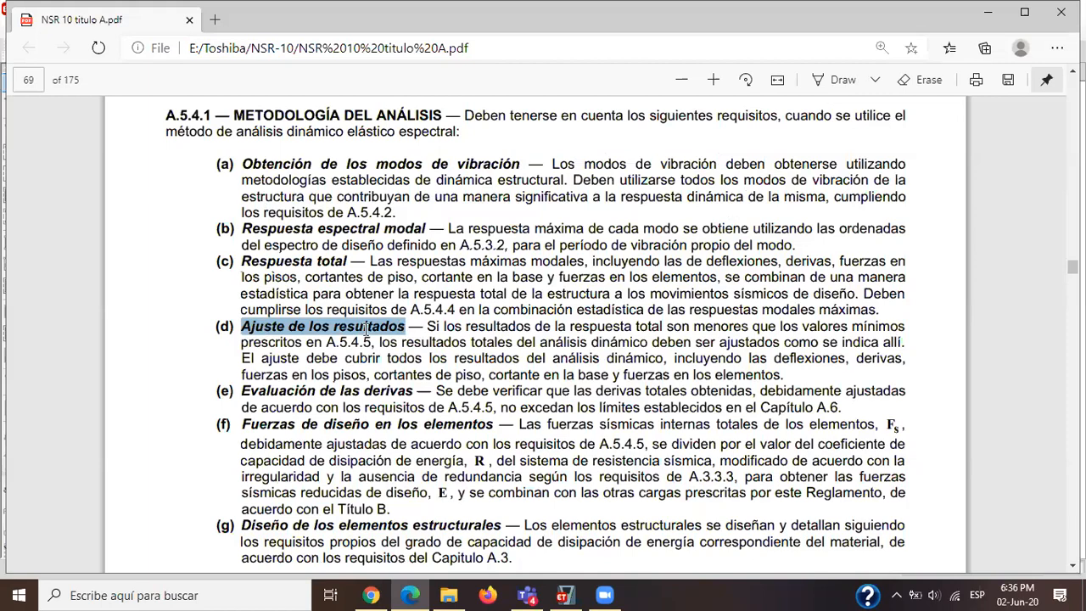
left_click(377, 232)
left_click_drag(320, 231, 433, 228)
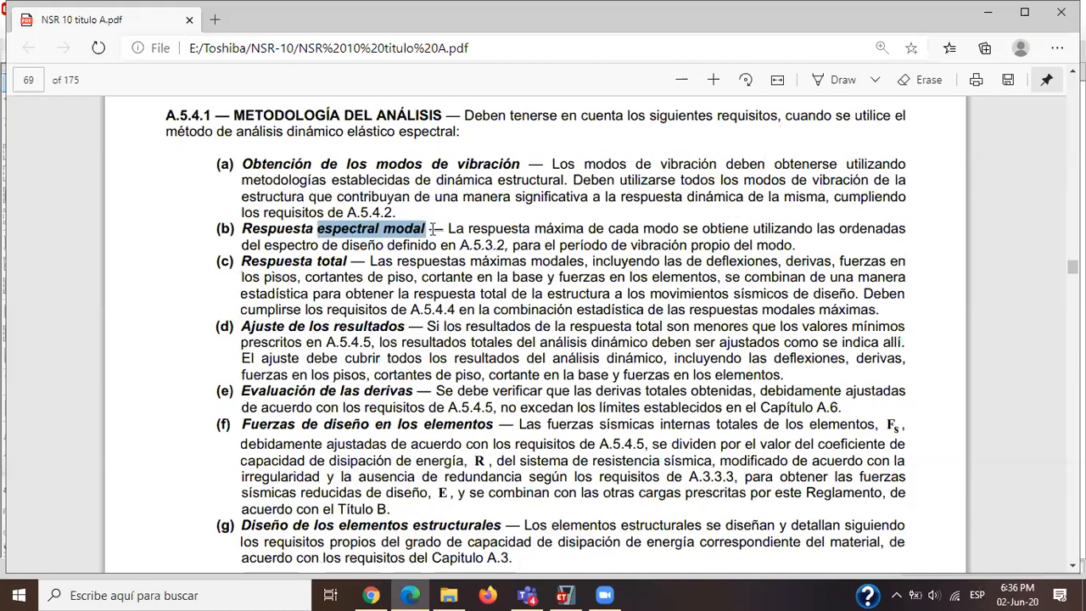
left_click(316, 230)
left_click_drag(319, 230, 428, 230)
left_click(469, 279)
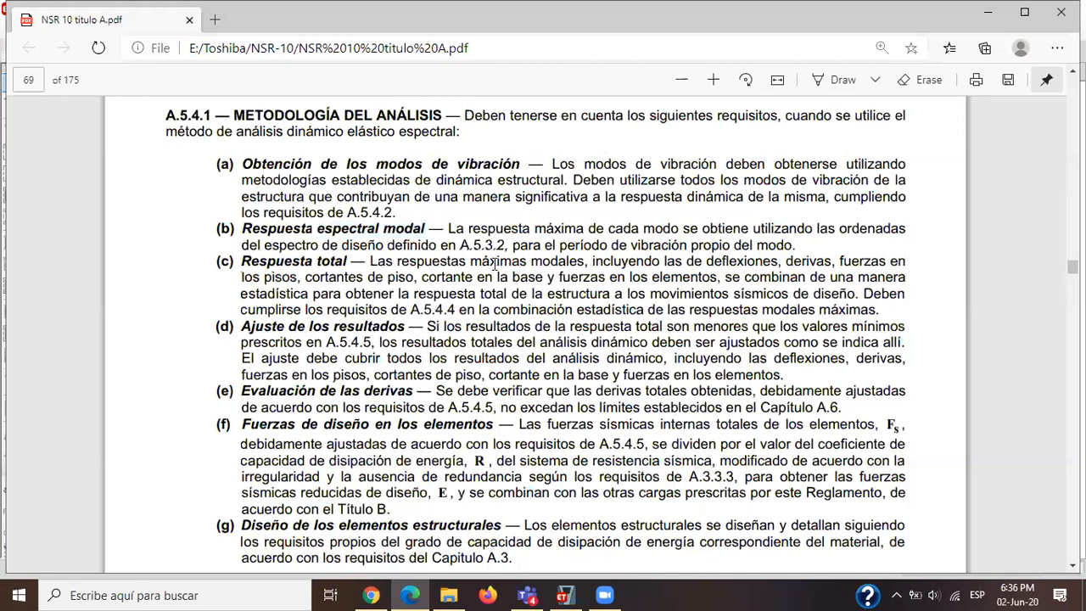
Go to section A.5.4.6 "Efectos direccionales" on page 71 and mark its reference to A.3.6.3.
scroll(524, 352, "down", 4)
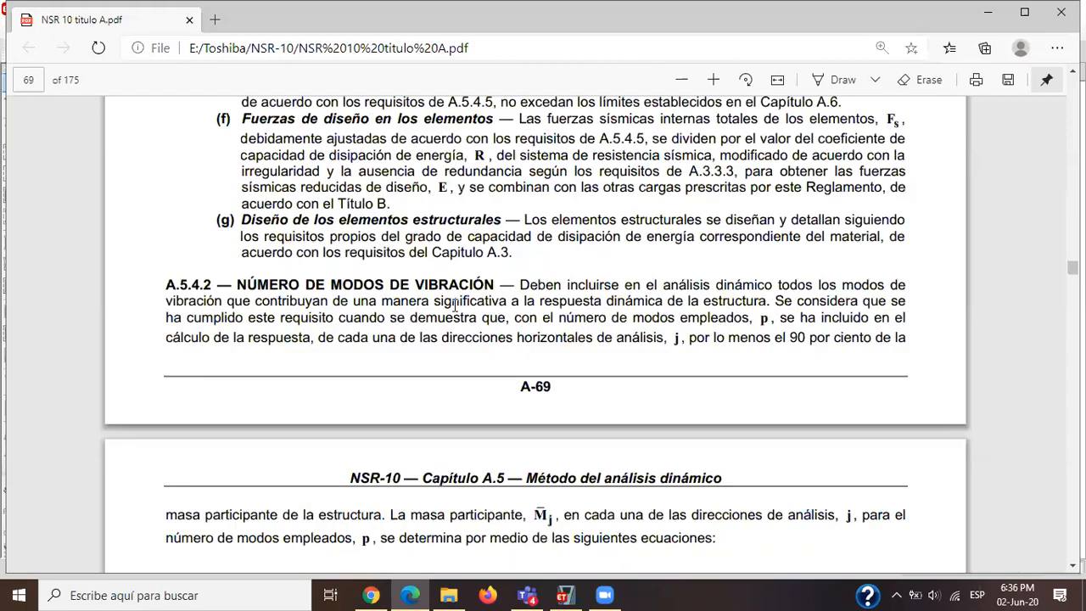
scroll(453, 302, "down", 2)
scroll(448, 273, "down", 10)
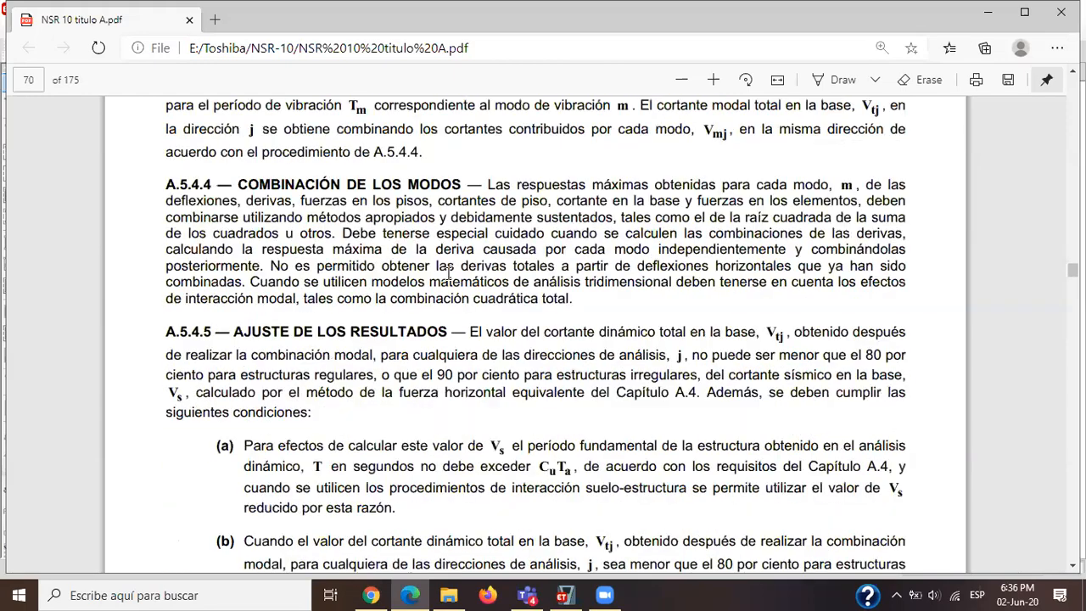
scroll(448, 274, "down", 8)
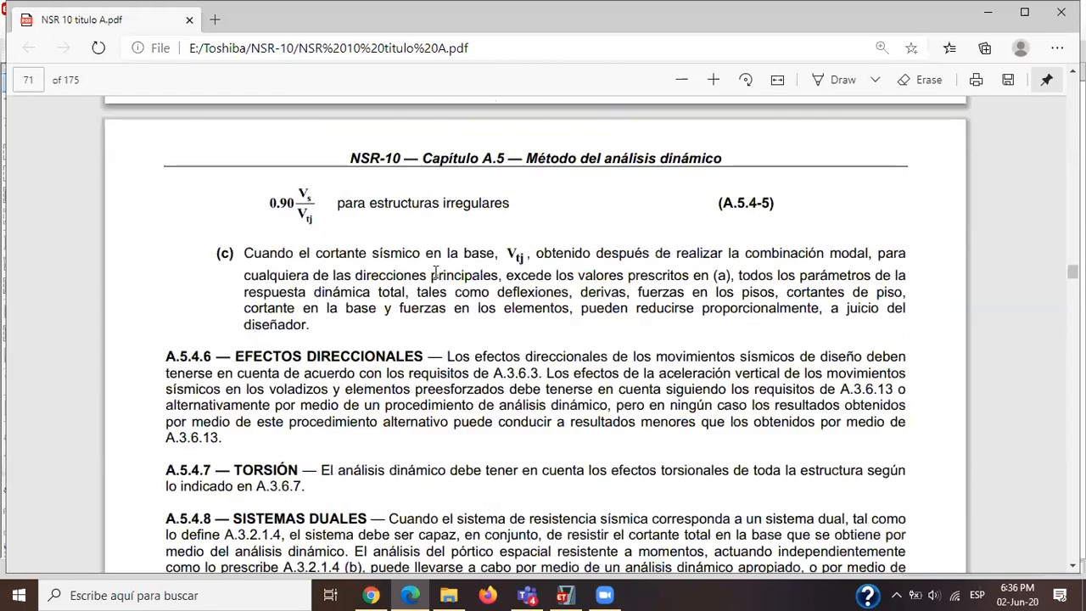
scroll(435, 276, "down", 2)
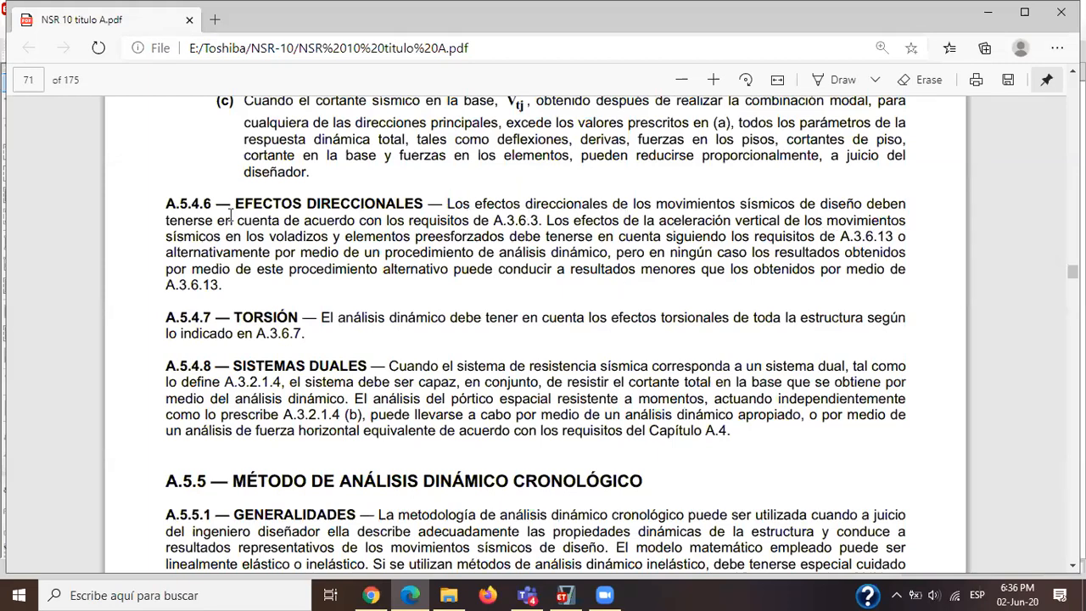
left_click_drag(493, 220, 543, 220)
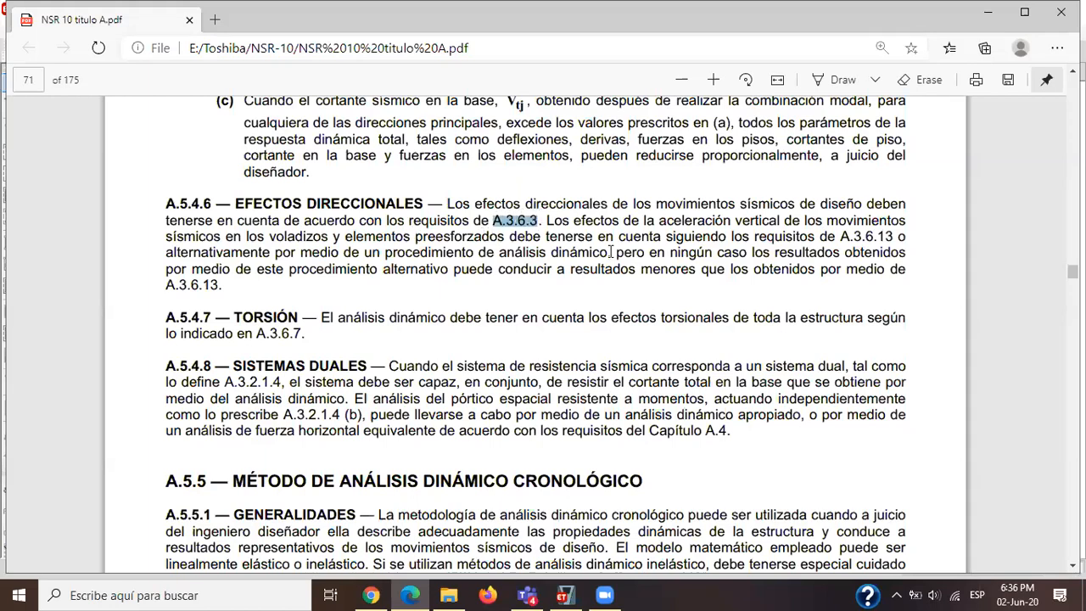
left_click(533, 222)
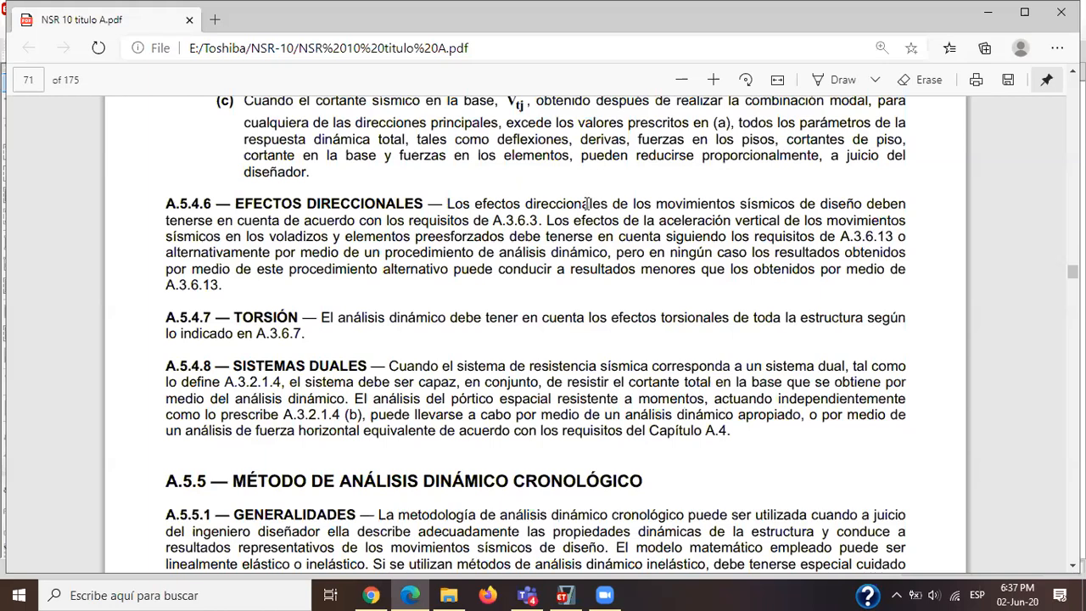
Mark the heading "Sistemas duales" of section A.5.4.8.
scroll(587, 203, "down", 1)
left_click_drag(234, 289, 373, 290)
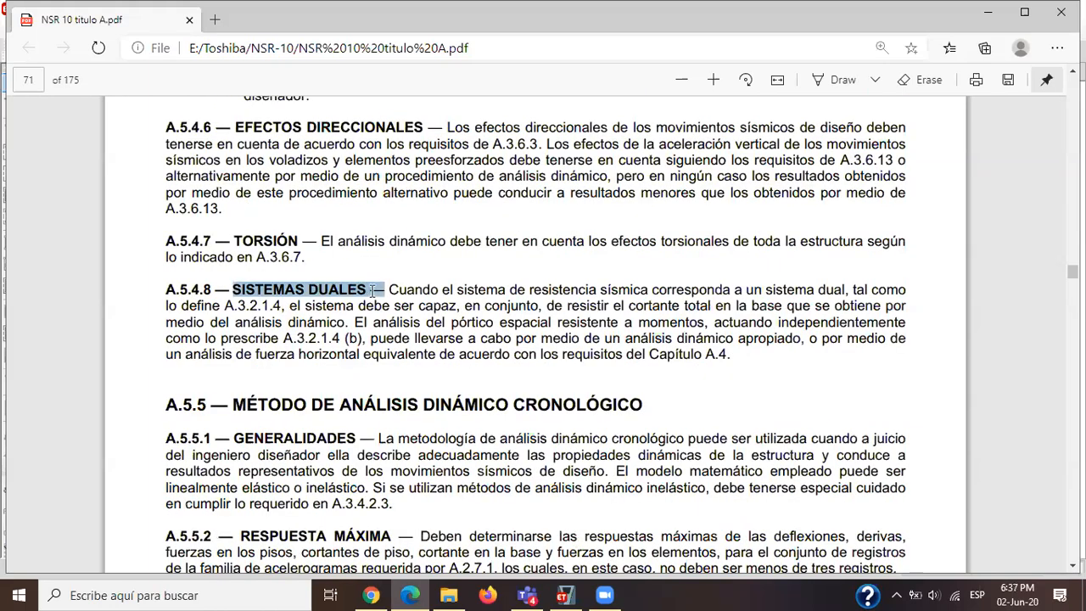
left_click(371, 290)
mouse_move(231, 290)
left_mouse_down()
mouse_move(367, 290)
mouse_move(231, 290)
left_mouse_up()
left_click(370, 290)
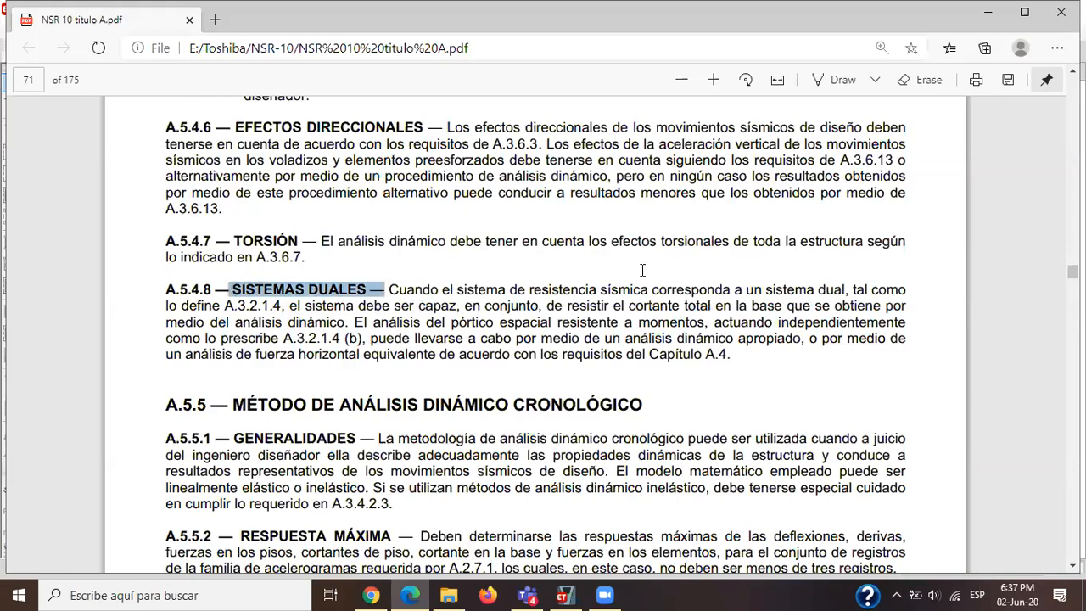
left_click(331, 292)
left_click_drag(231, 290, 377, 288)
left_click(234, 288)
left_click_drag(256, 289, 385, 289)
left_click_drag(230, 290, 387, 289)
left_click_drag(306, 289, 370, 289)
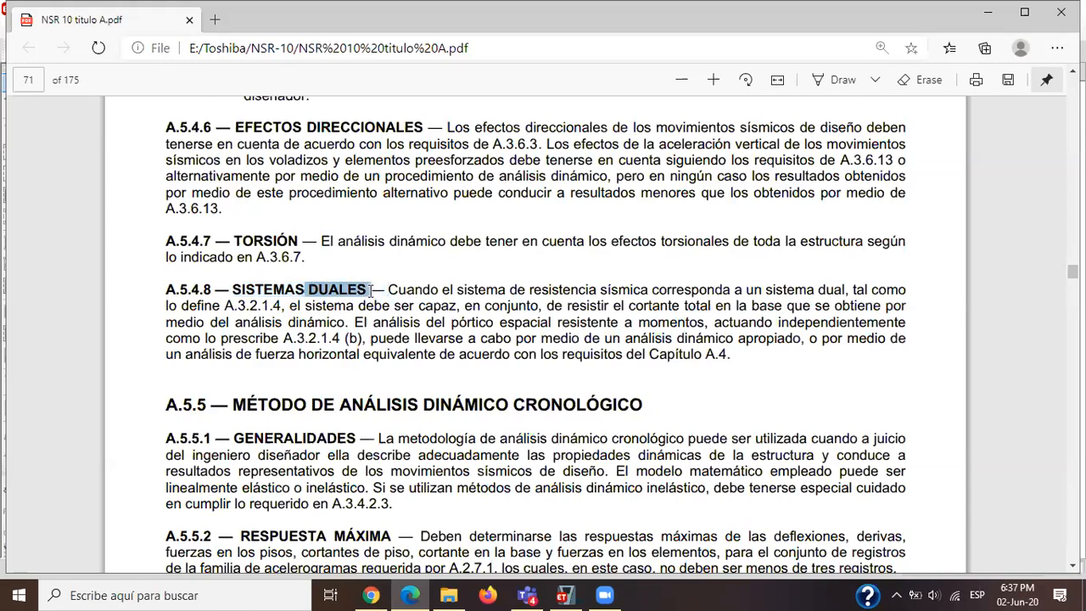
left_click(363, 305)
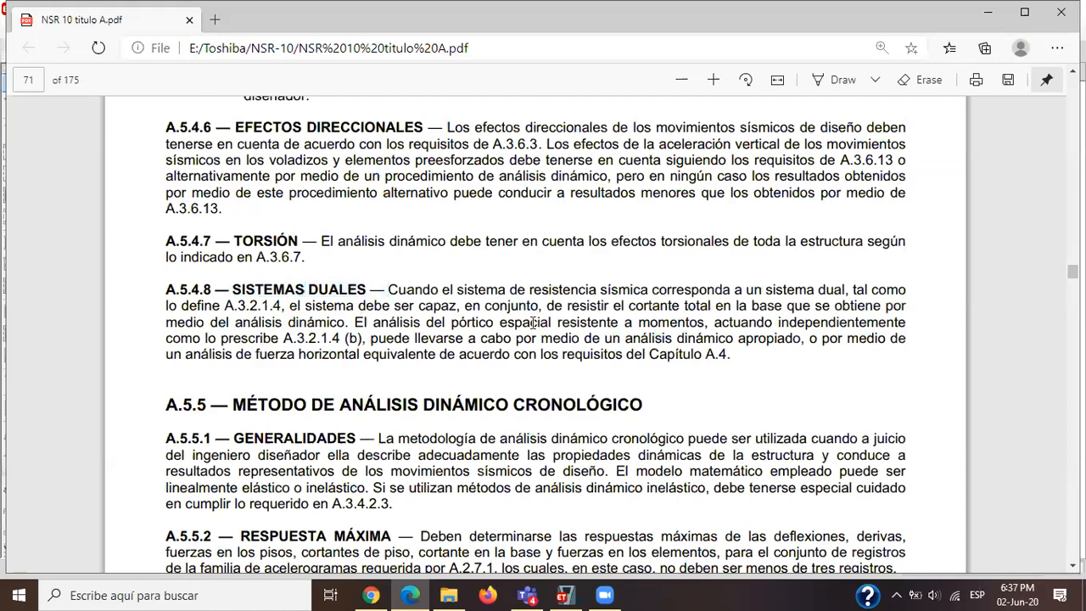
left_click_drag(367, 289, 308, 285)
left_click_drag(234, 289, 376, 289)
left_click(418, 338)
left_click_drag(232, 290, 383, 289)
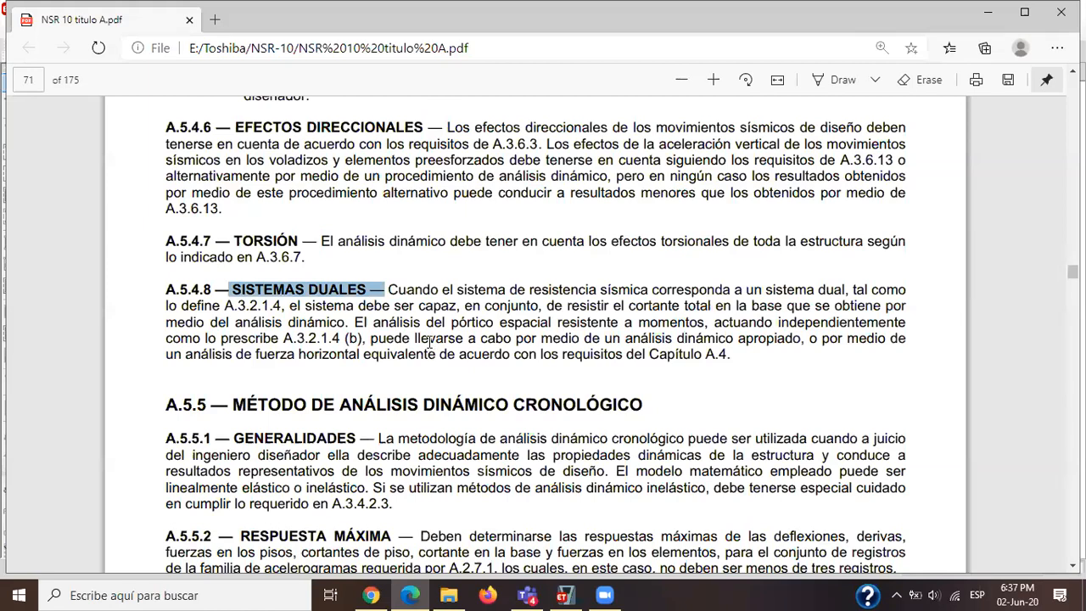
Go to section A.5.5 and mark its heading "Método de análisis dinámico cronológico".
scroll(404, 283, "down", 3)
left_click(403, 280)
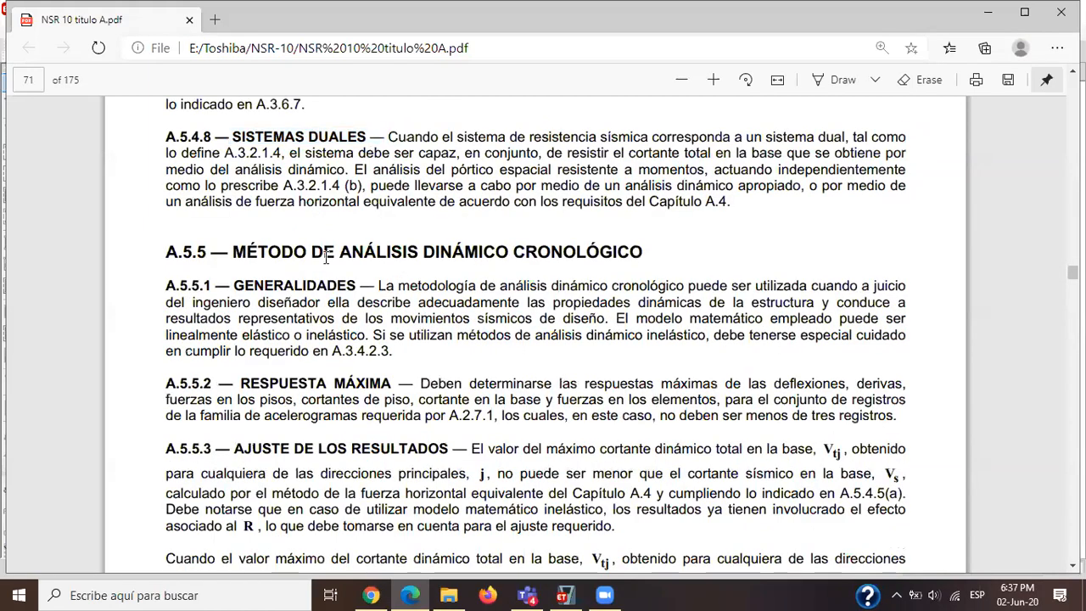
left_click_drag(231, 252, 642, 255)
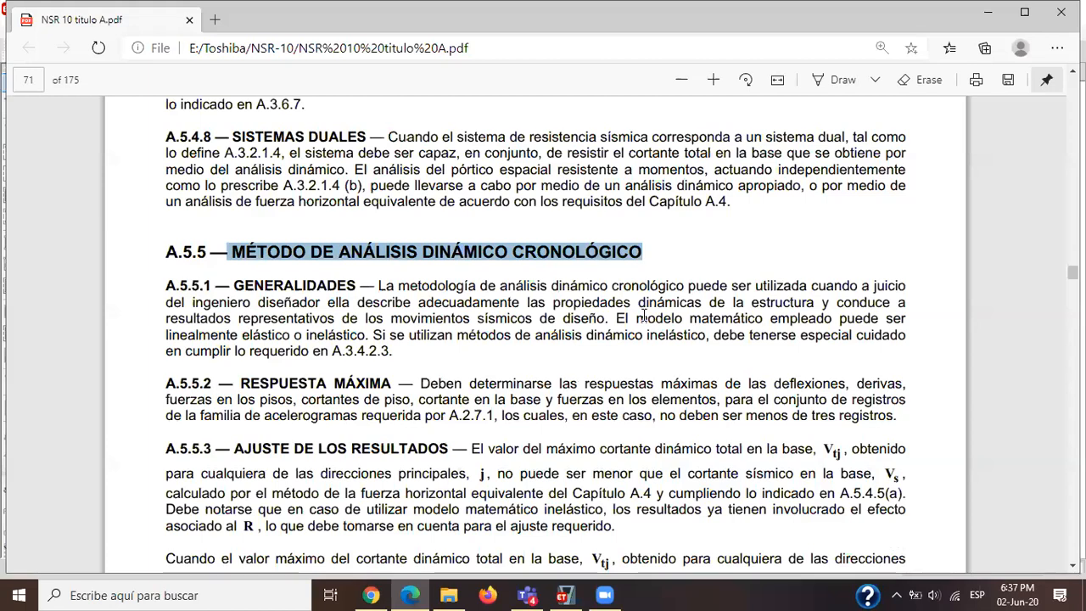
left_click(622, 252)
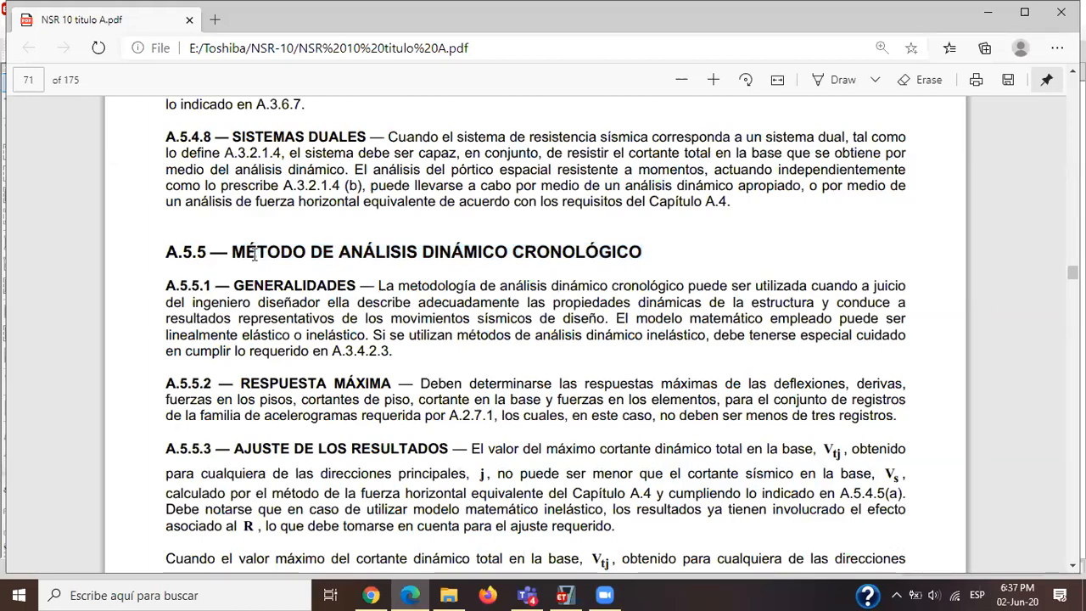
left_click_drag(232, 252, 631, 256)
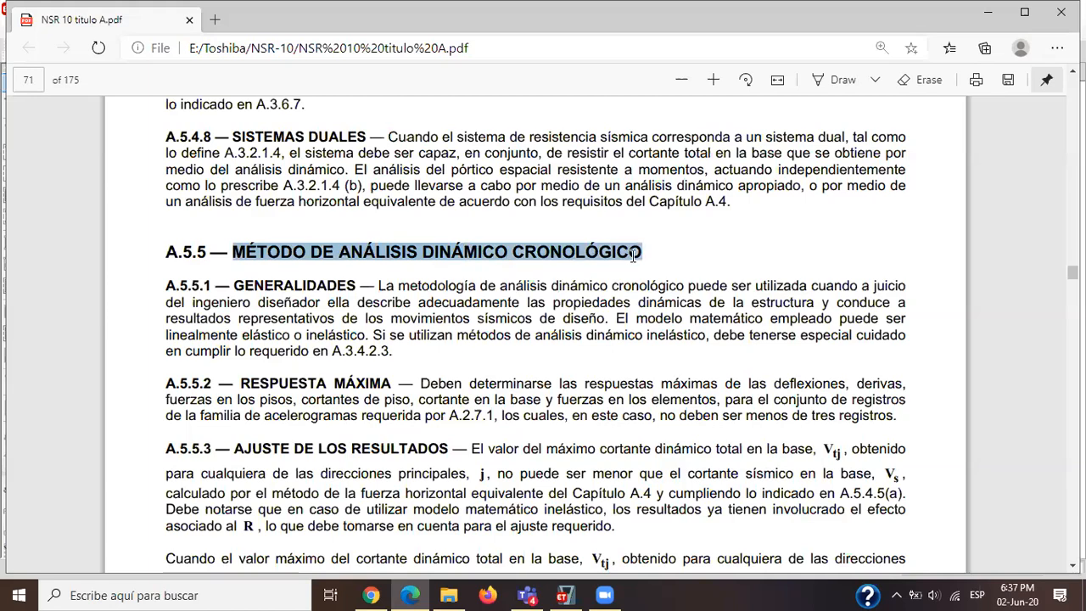
left_click(626, 257)
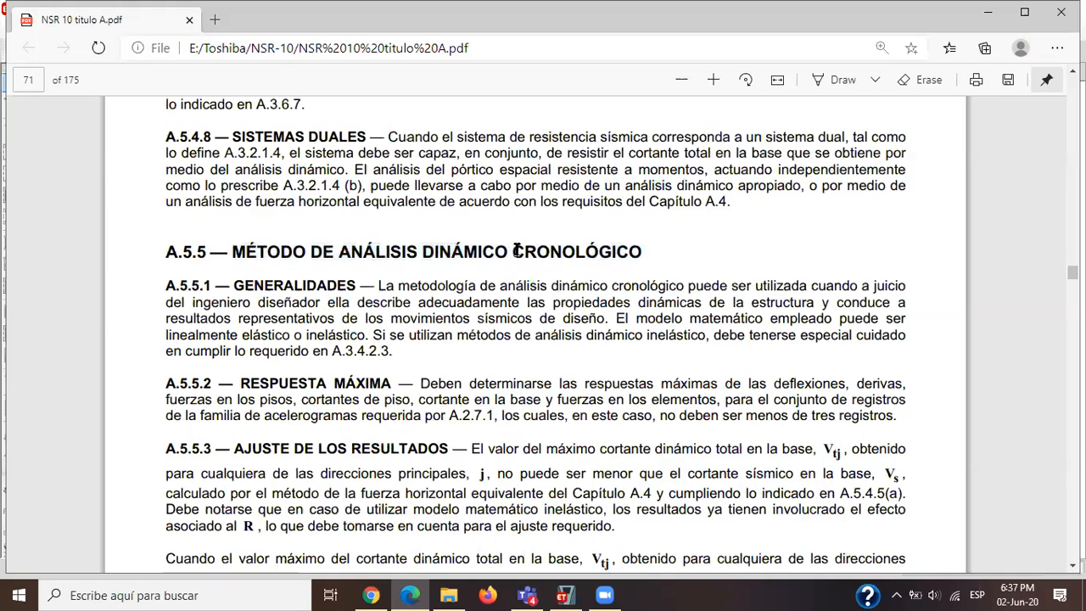
Mark "DINÁMICO CRONOLÓGICO" and the word "CRONOLÓGICO" in the heading of section A.5.5.
left_click_drag(418, 251, 658, 263)
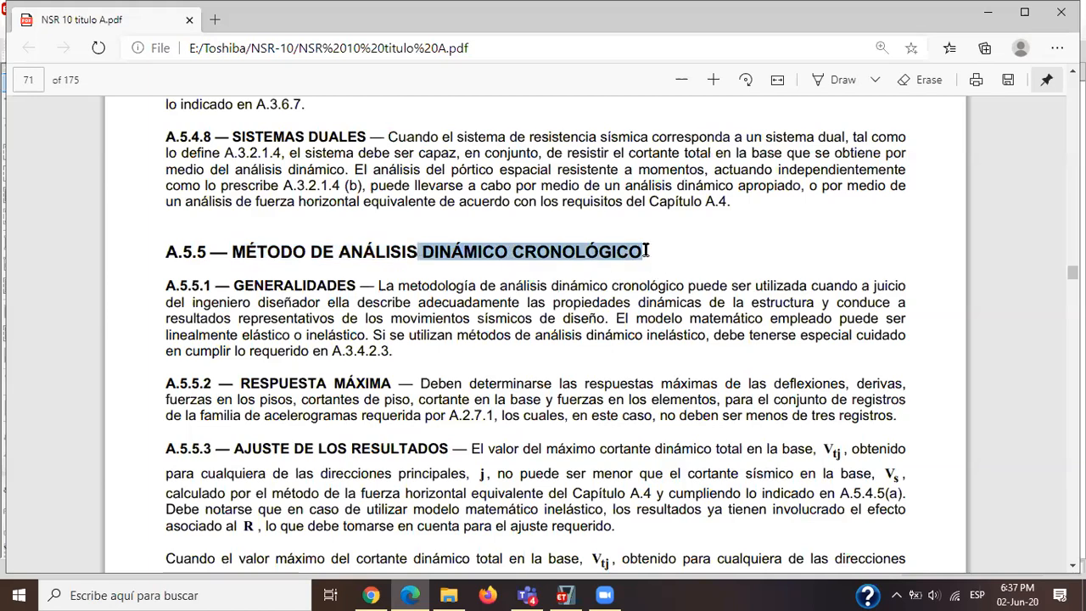
left_click(645, 250)
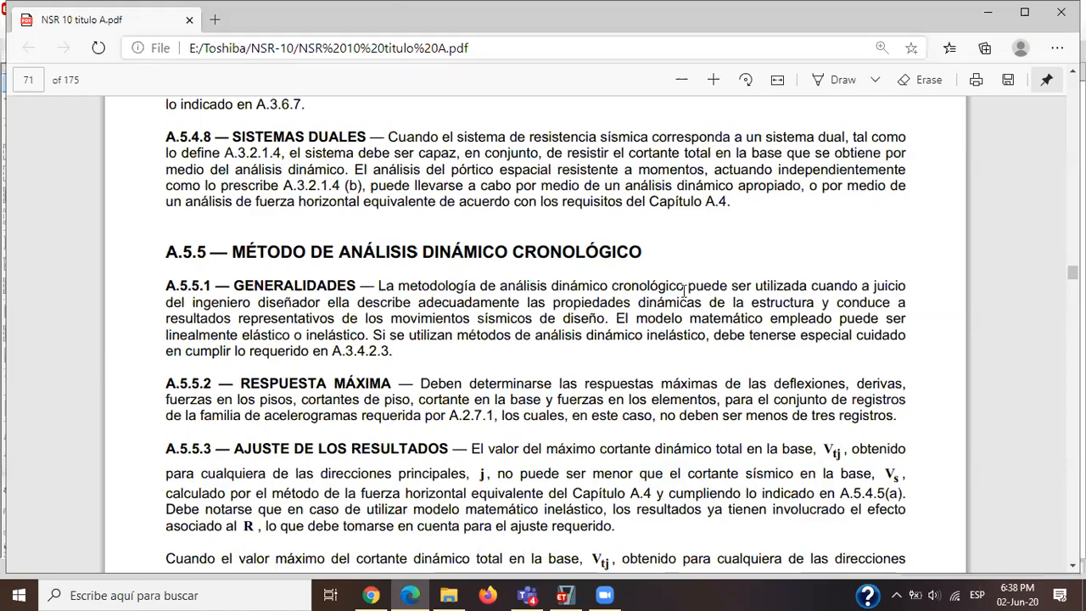
left_click_drag(233, 251, 577, 252)
left_click_drag(708, 256, 655, 256)
left_click(642, 225)
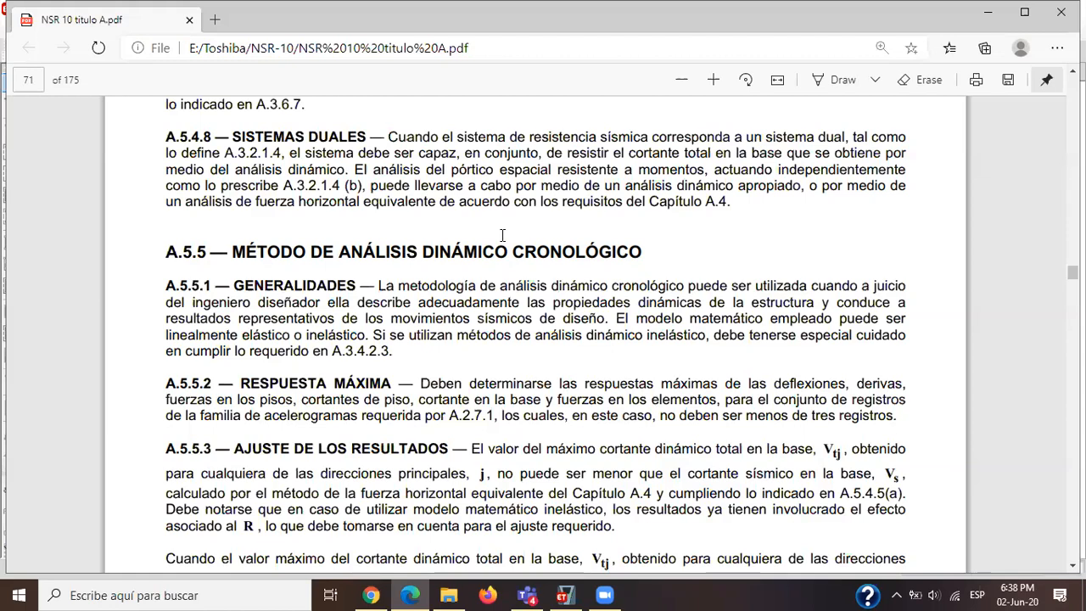
left_click_drag(513, 251, 648, 253)
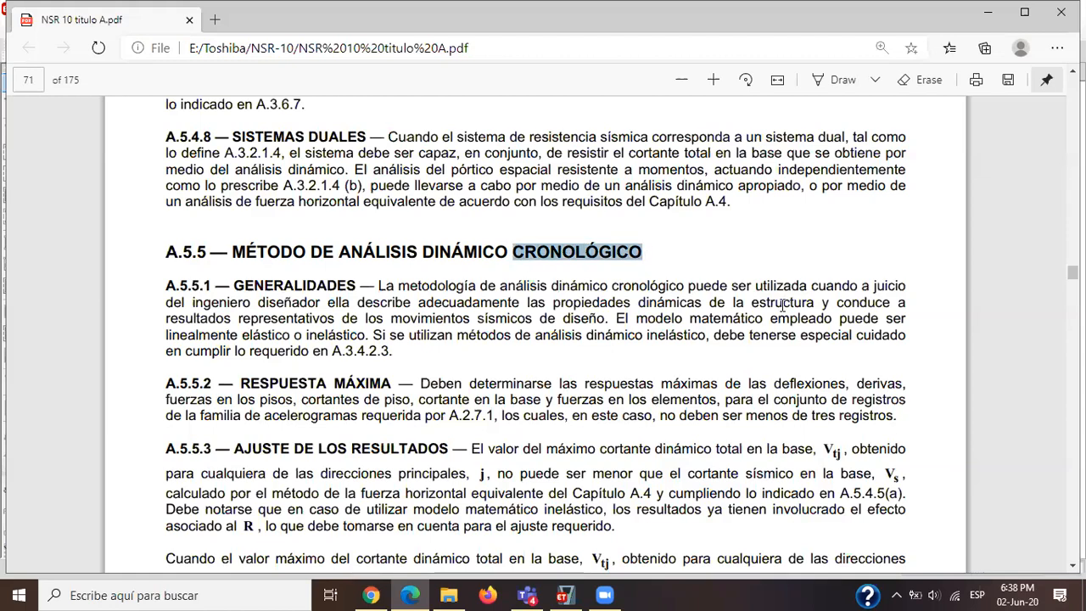
mouse_move(509, 251)
left_mouse_down()
mouse_move(650, 251)
mouse_move(516, 261)
left_mouse_up()
left_click(525, 256)
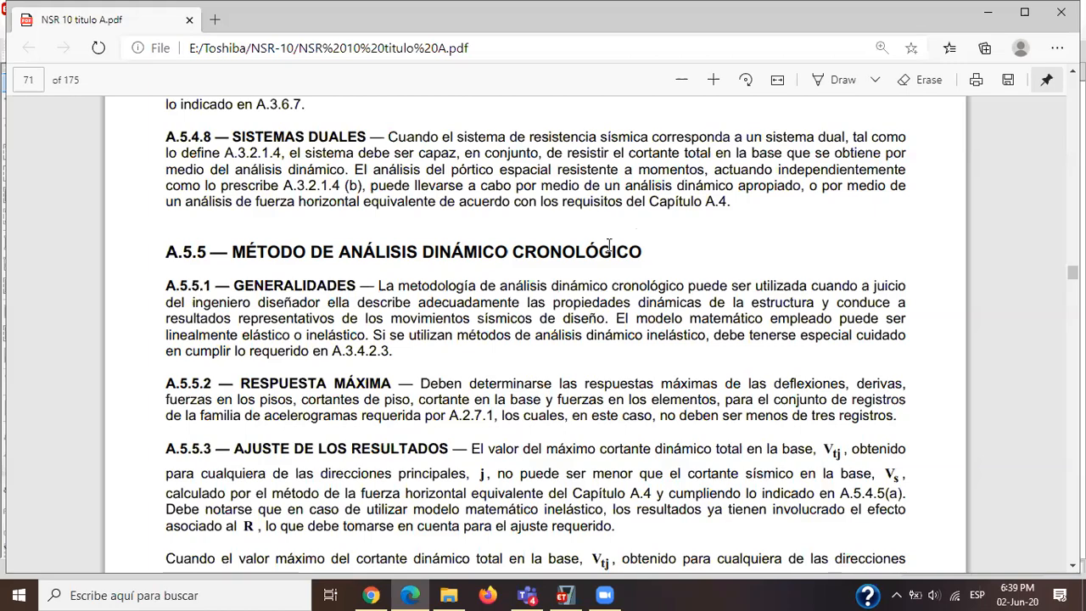
Go to section A.5.5.5 "Fuerzas de diseño en la cimentación" on page 72 and mark the load coefficient 0.7.
scroll(607, 246, "down", 5)
scroll(608, 246, "down", 6)
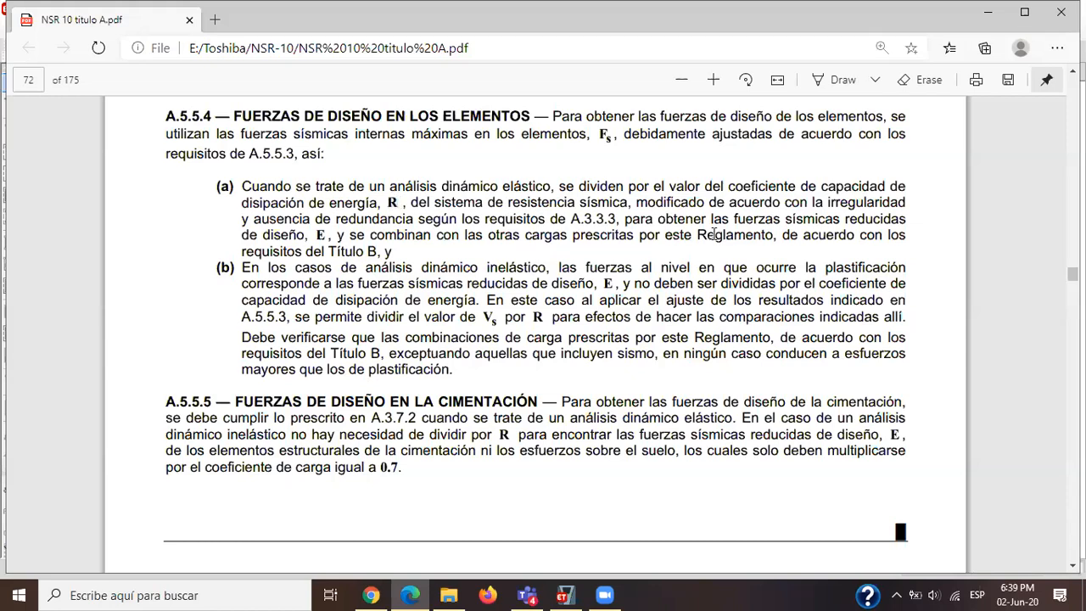
scroll(626, 285, "down", 1)
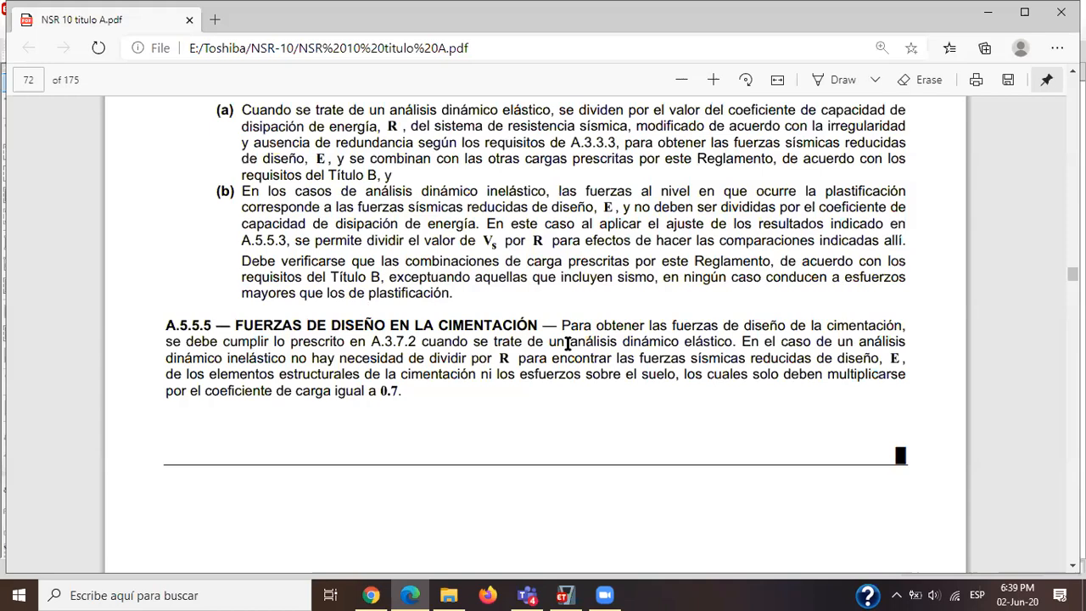
scroll(567, 343, "up", 1)
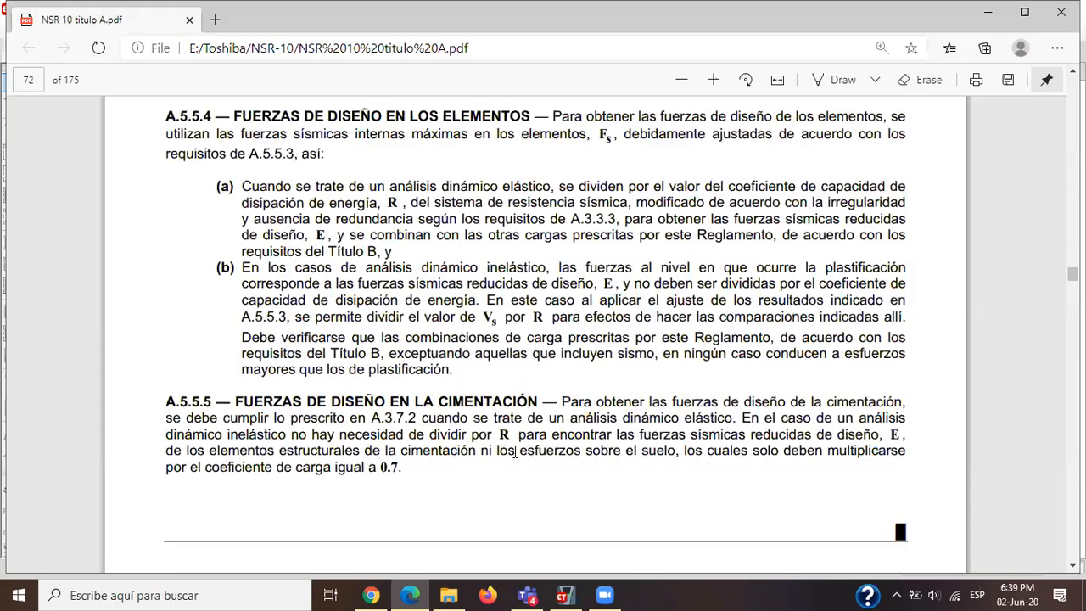
left_click_drag(376, 468, 395, 467)
left_click(404, 468)
left_click_drag(382, 467, 410, 469)
left_click(455, 473)
Return to the start of Capítulo A.5 "Método del análisis dinámico" on page 67.
scroll(298, 356, "up", 7)
scroll(297, 365, "up", 10)
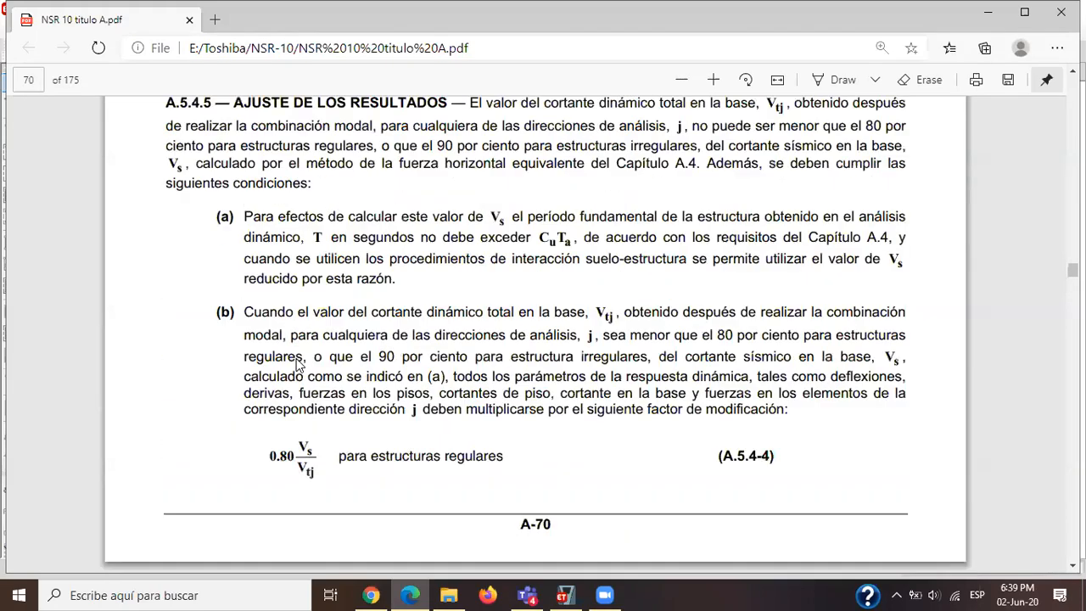
scroll(297, 365, "up", 10)
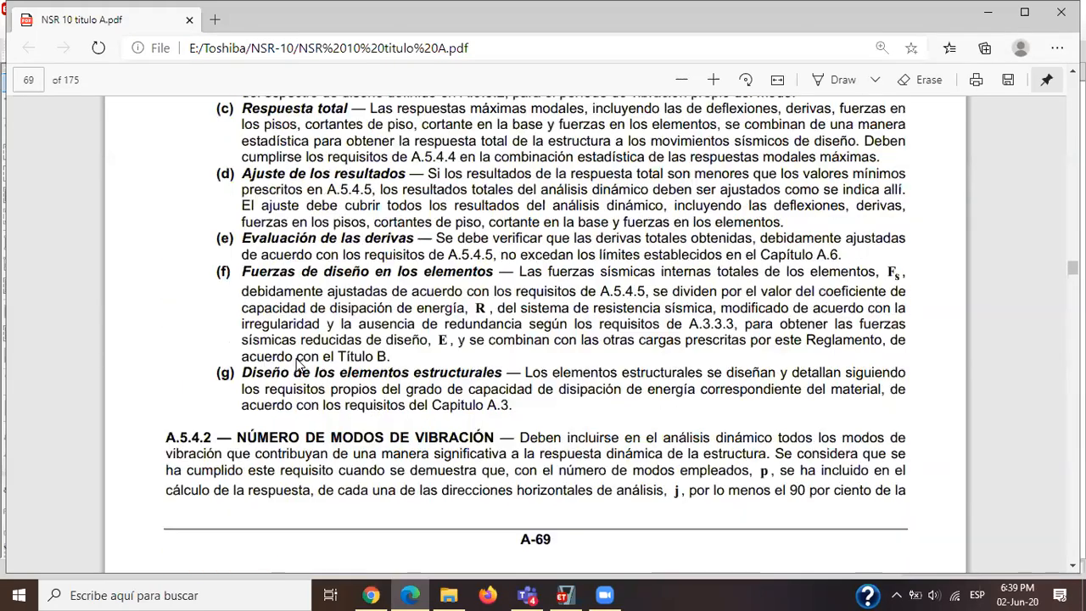
scroll(297, 361, "up", 15)
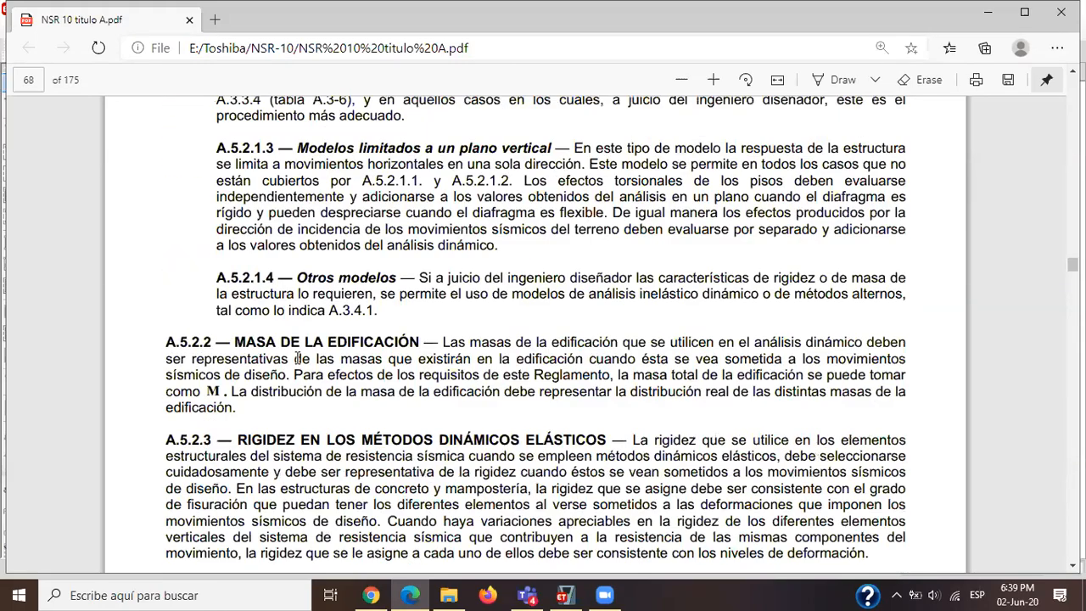
scroll(296, 361, "up", 10)
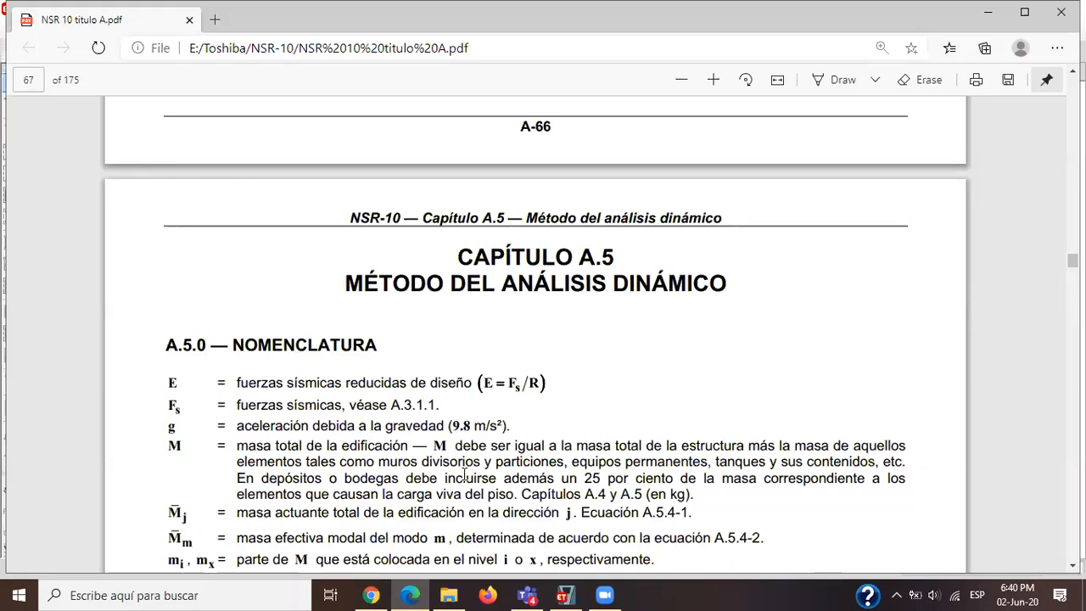
Switch to ETABS and cancel the open seismic load pattern and load pattern definition dialogs.
left_click(561, 595)
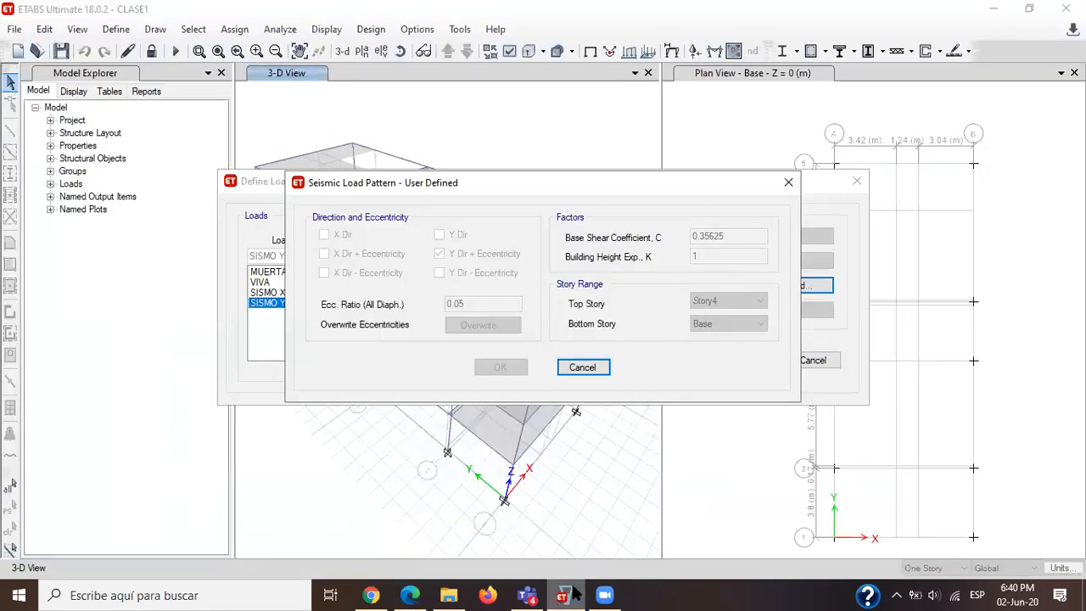
left_click(583, 367)
left_click(818, 362)
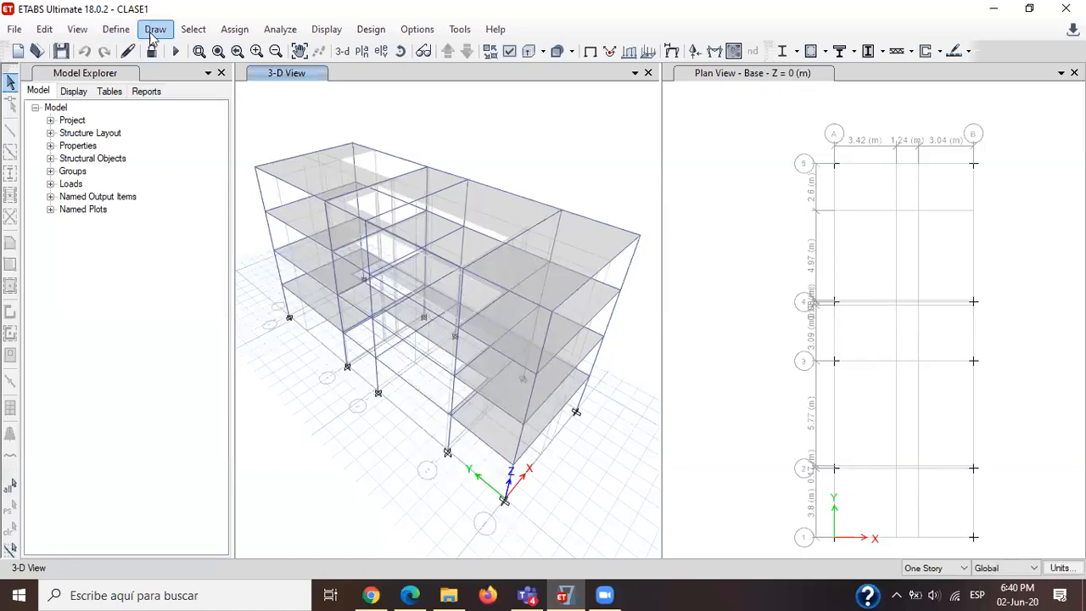
View the list of load patterns defined in the model and close it without changes.
left_click(117, 30)
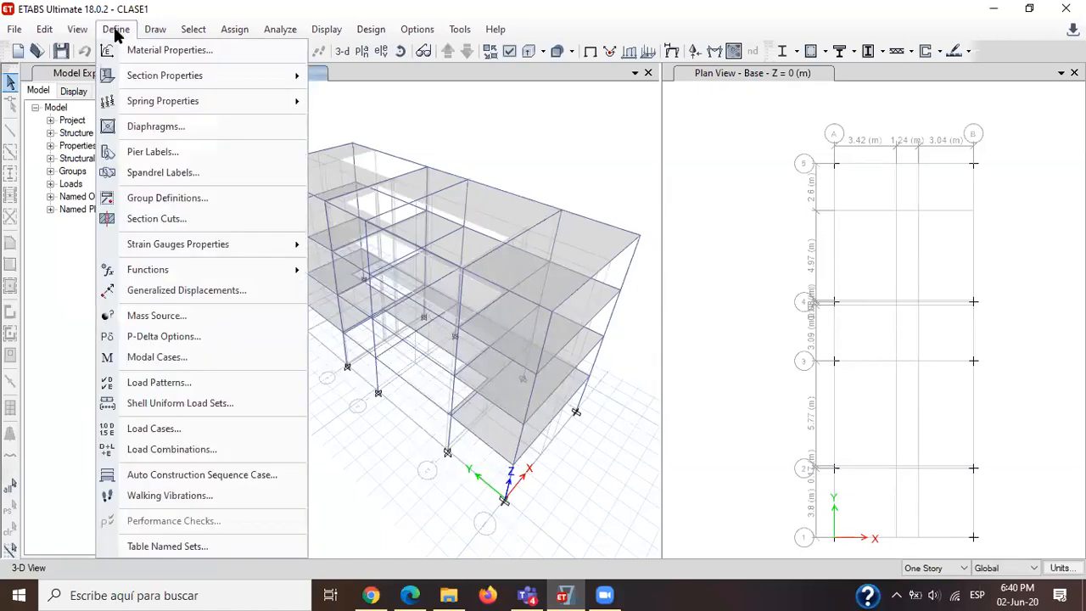
left_click(173, 384)
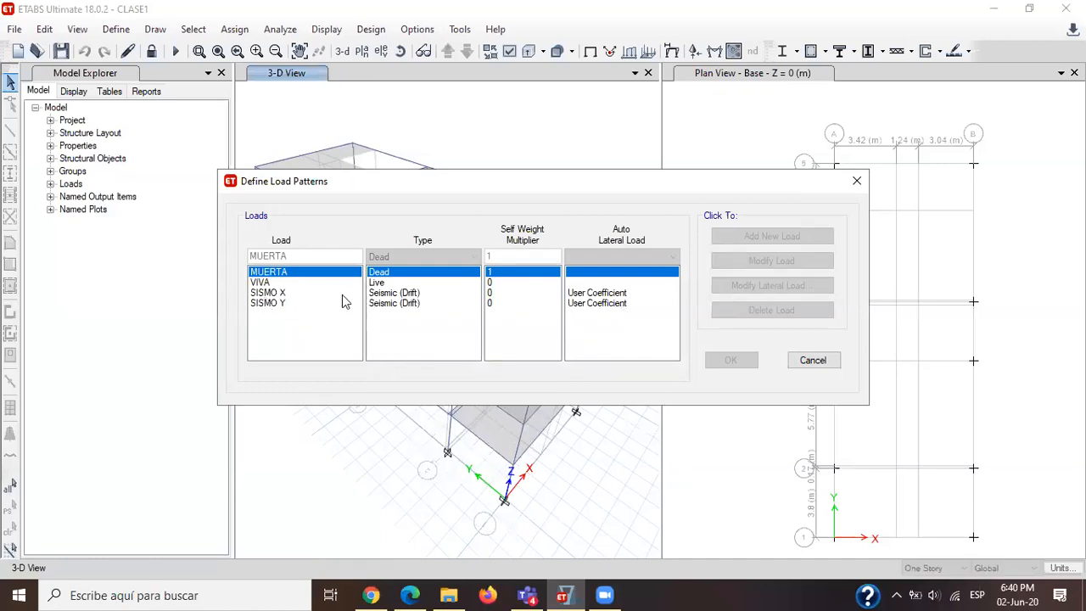
left_click(812, 361)
Switch to File Explorer and open the VIRTUALIDAD folder inside Documentos.
left_click(449, 594)
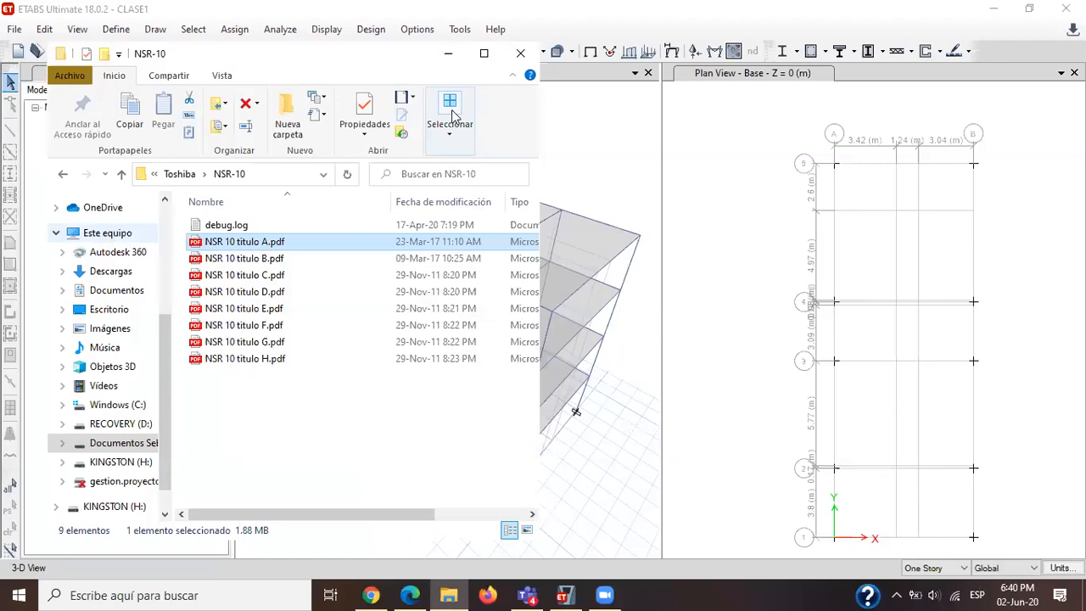
left_click(194, 594)
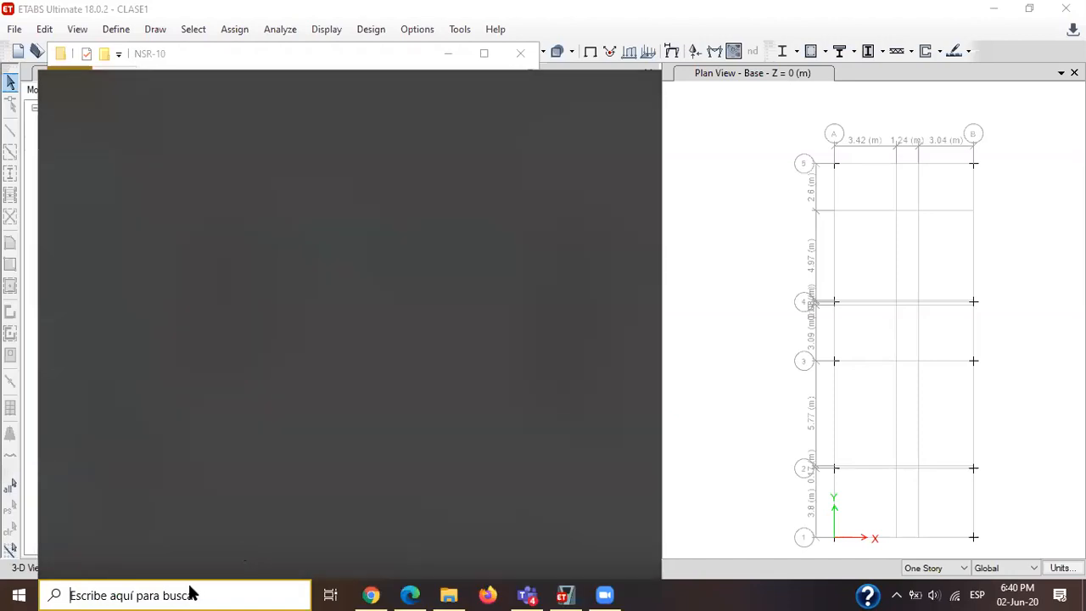
left_click(460, 589)
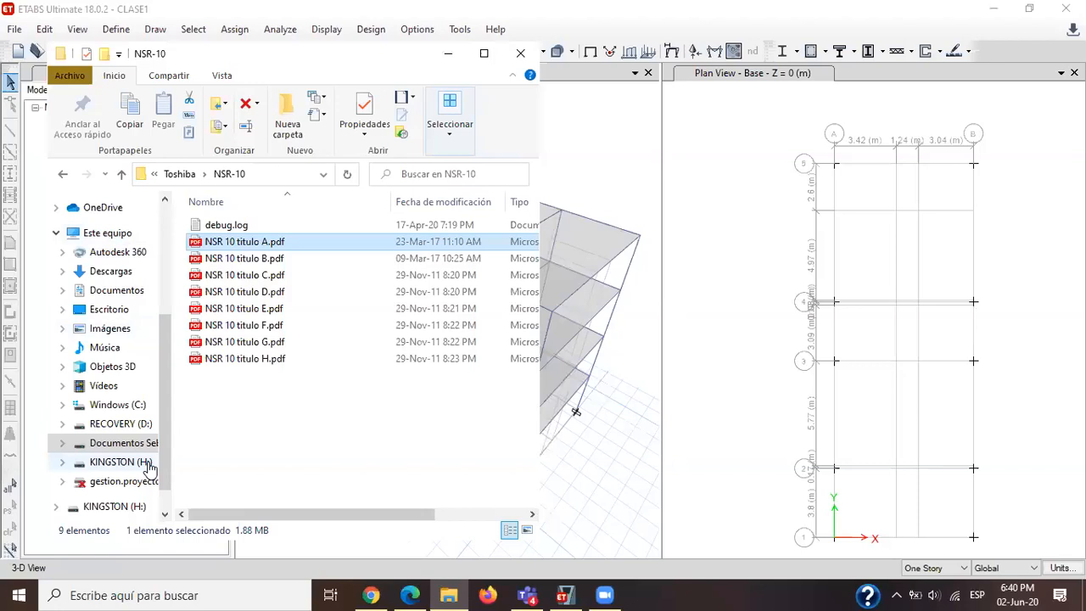
left_click(119, 298)
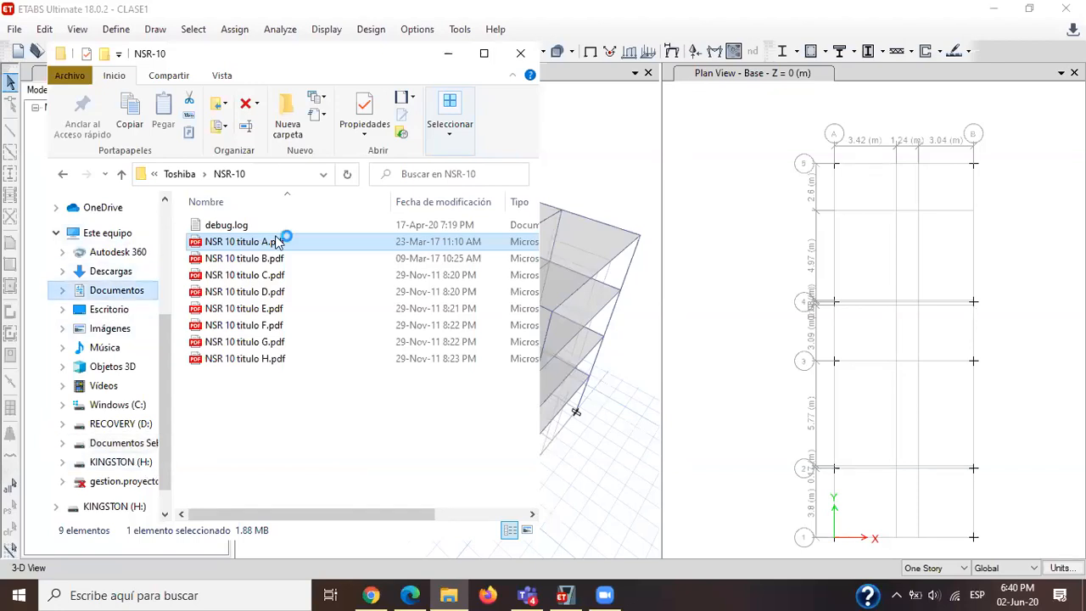
left_click(259, 392)
scroll(252, 443, "down", 3)
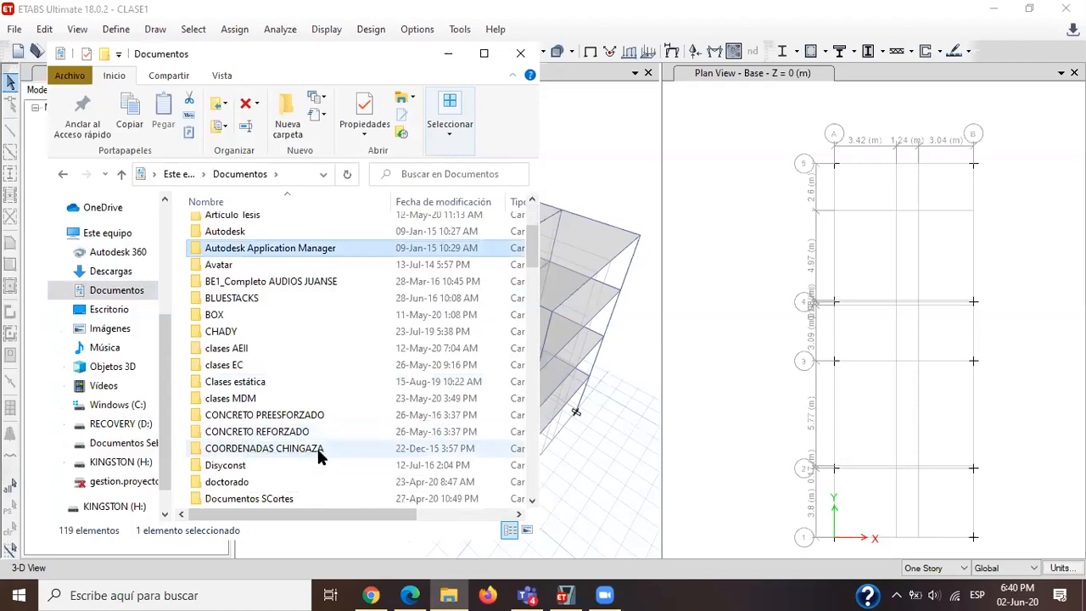
scroll(310, 454, "down", 6)
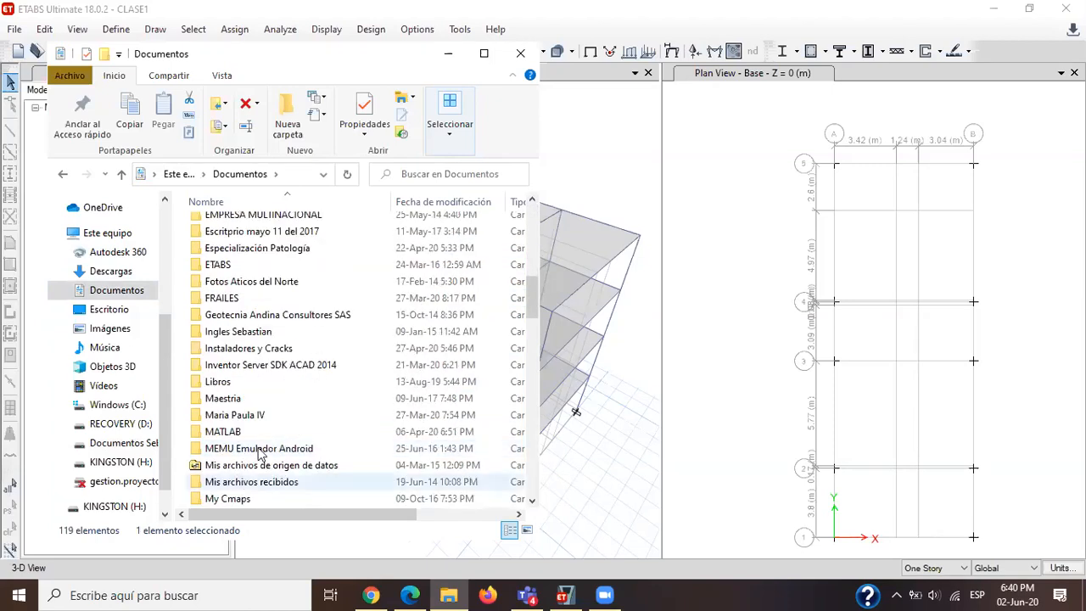
scroll(280, 451, "down", 2)
scroll(279, 449, "down", 4)
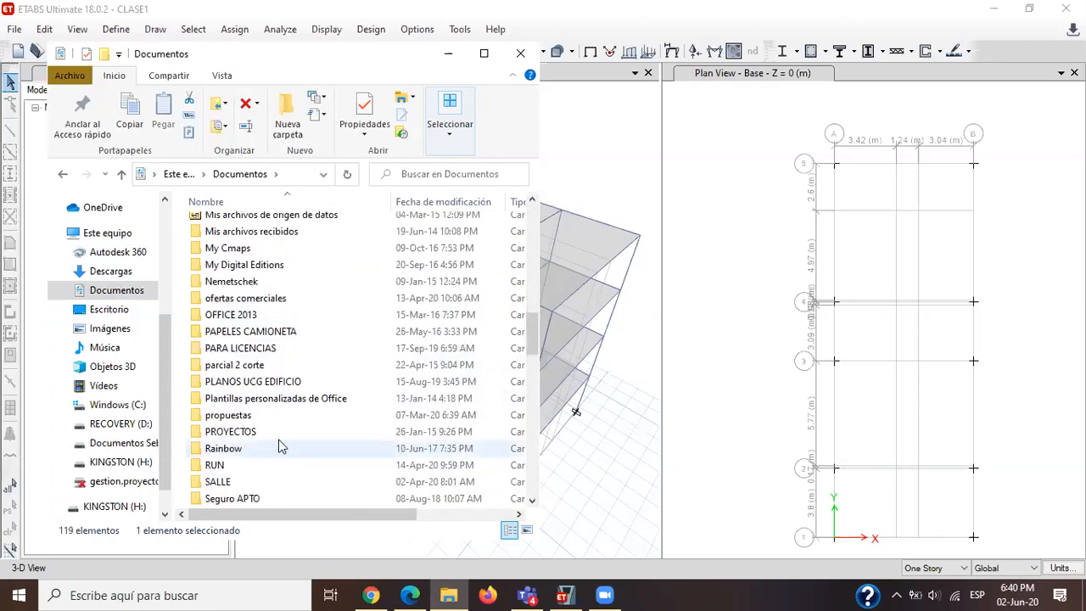
scroll(280, 405, "down", 3)
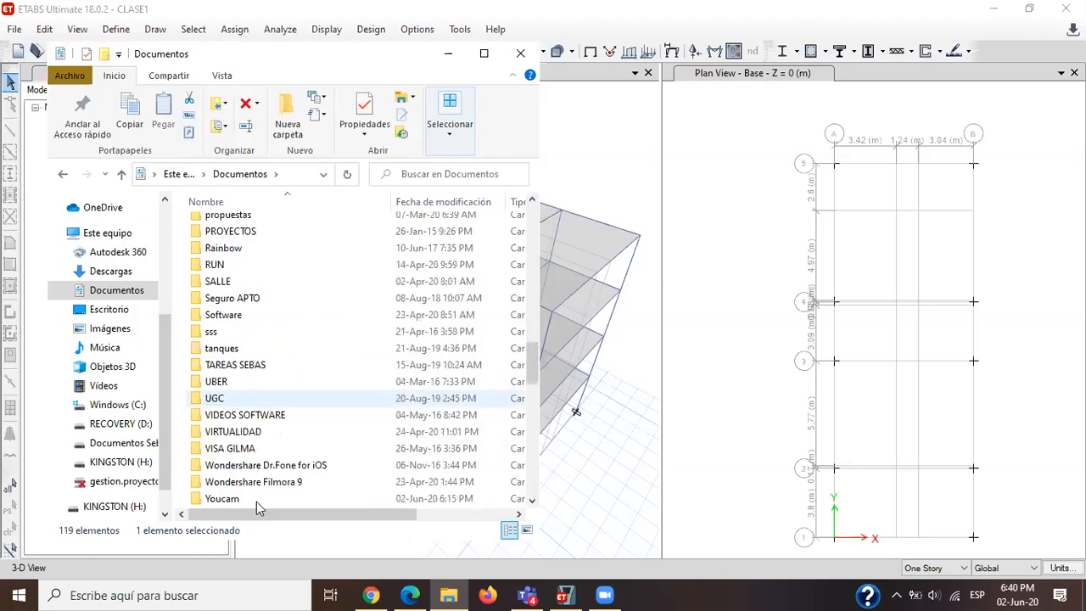
double_click(264, 431)
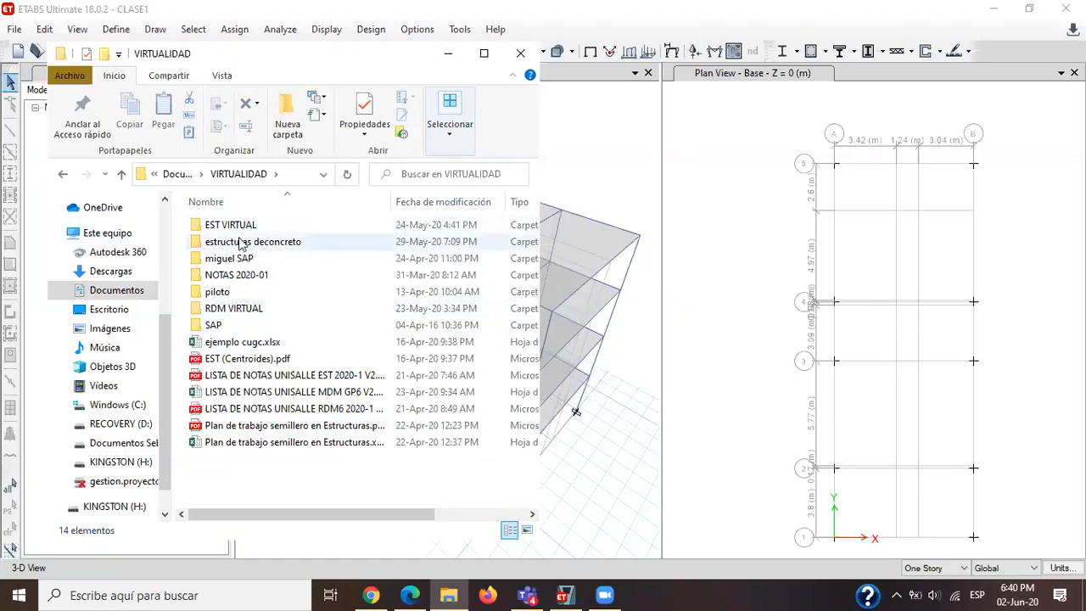
Open the workbook "FHE (modelación).xlsx" from the ETABS folder inside "estructuras deconcreto".
double_click(242, 245)
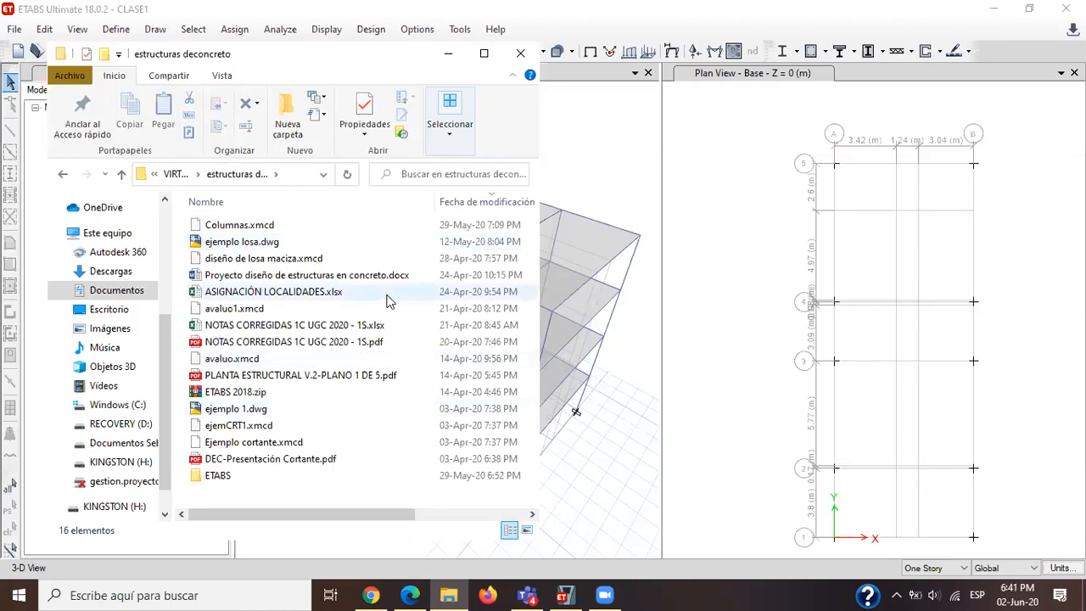
double_click(222, 473)
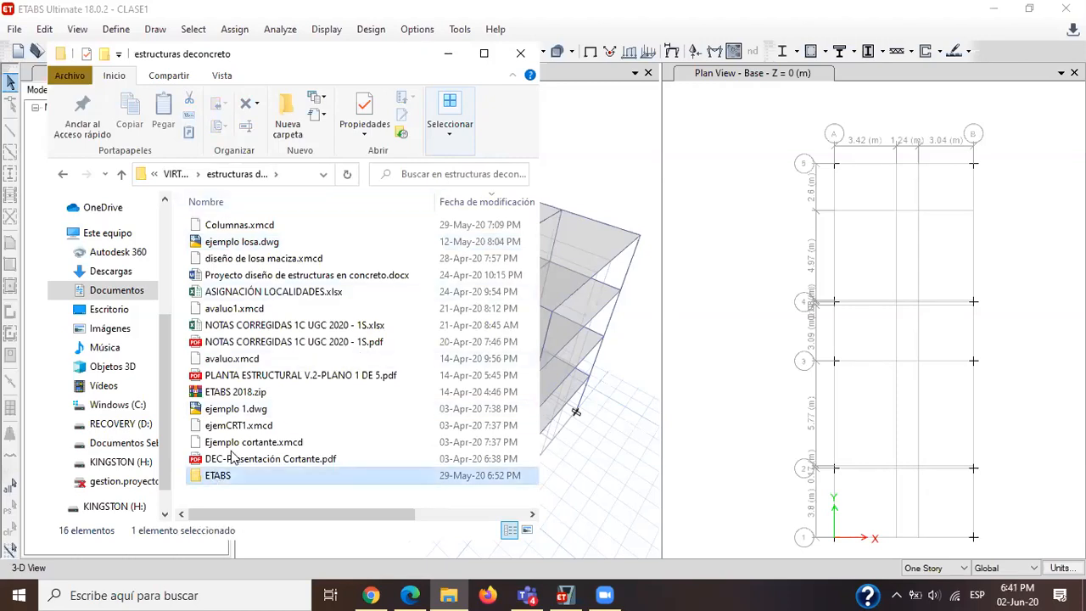
scroll(312, 370, "down", 4)
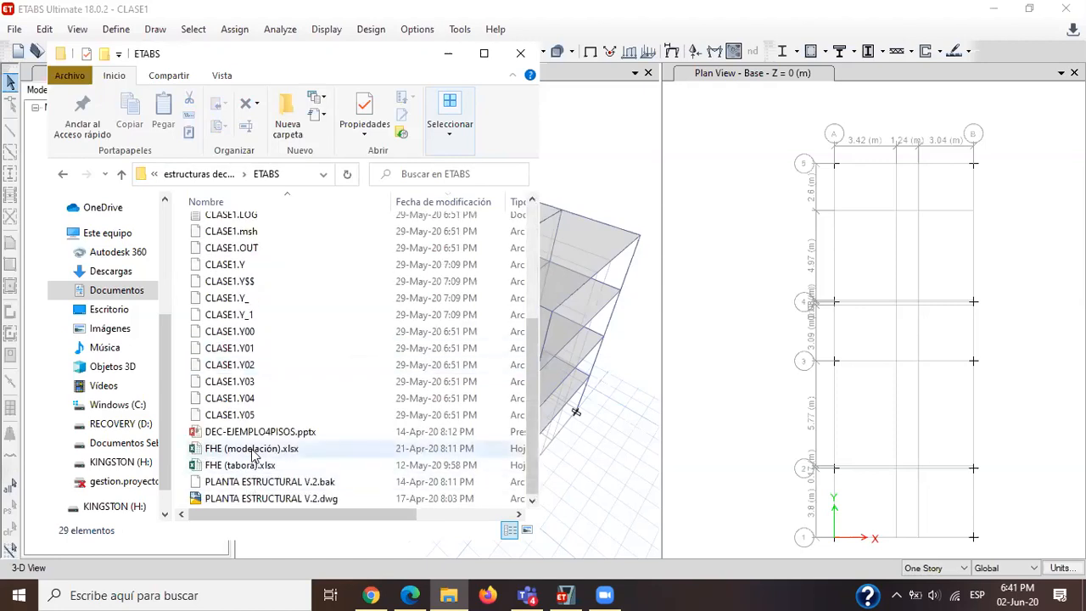
double_click(253, 450)
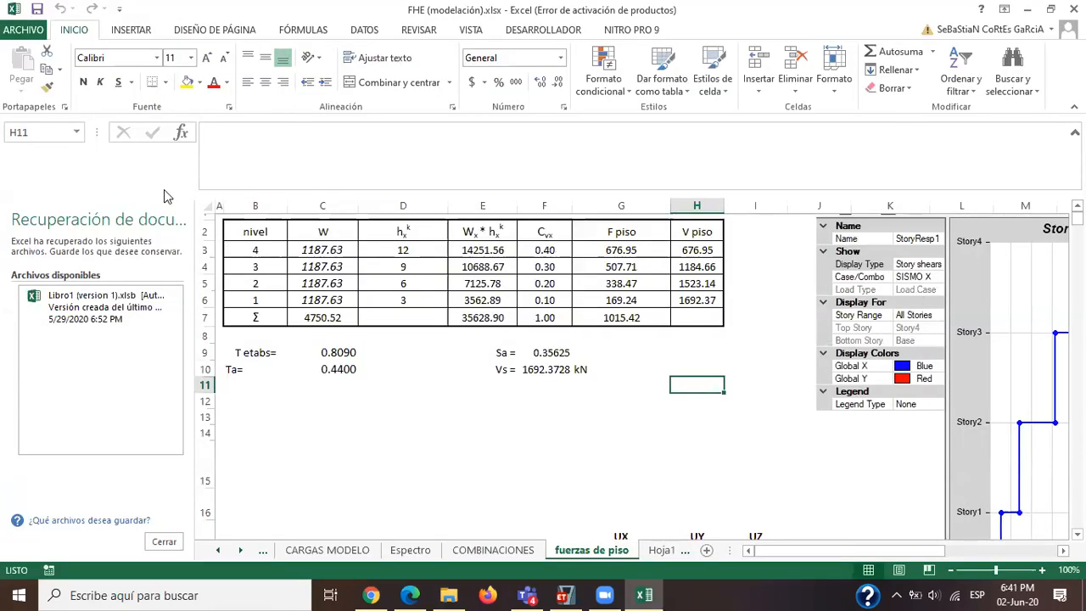
Close the document recovery list in Excel and choose to remove the recovered files.
left_click(164, 541)
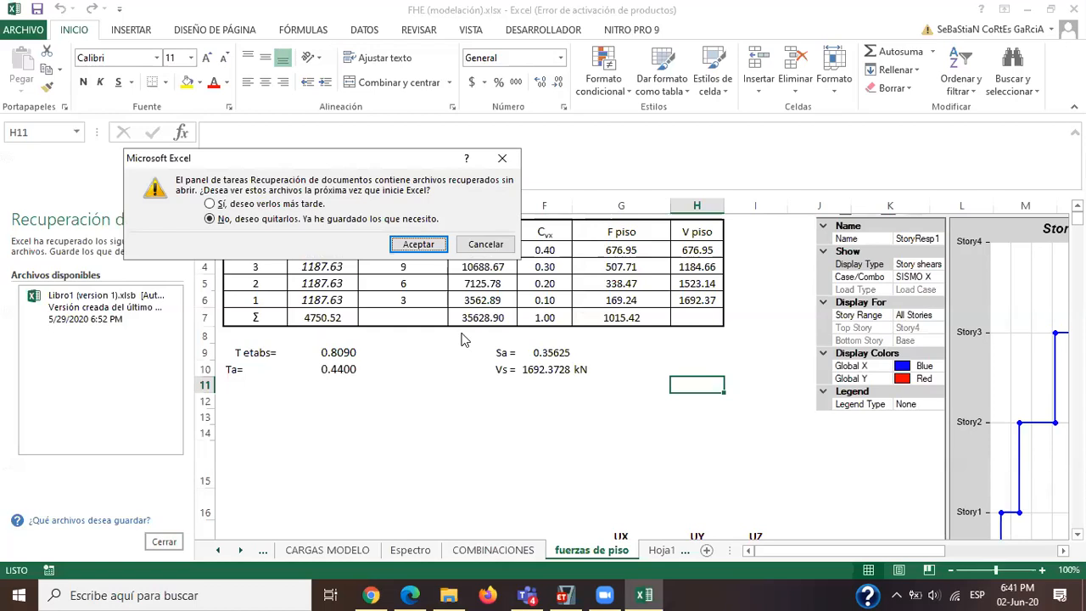
left_click(418, 244)
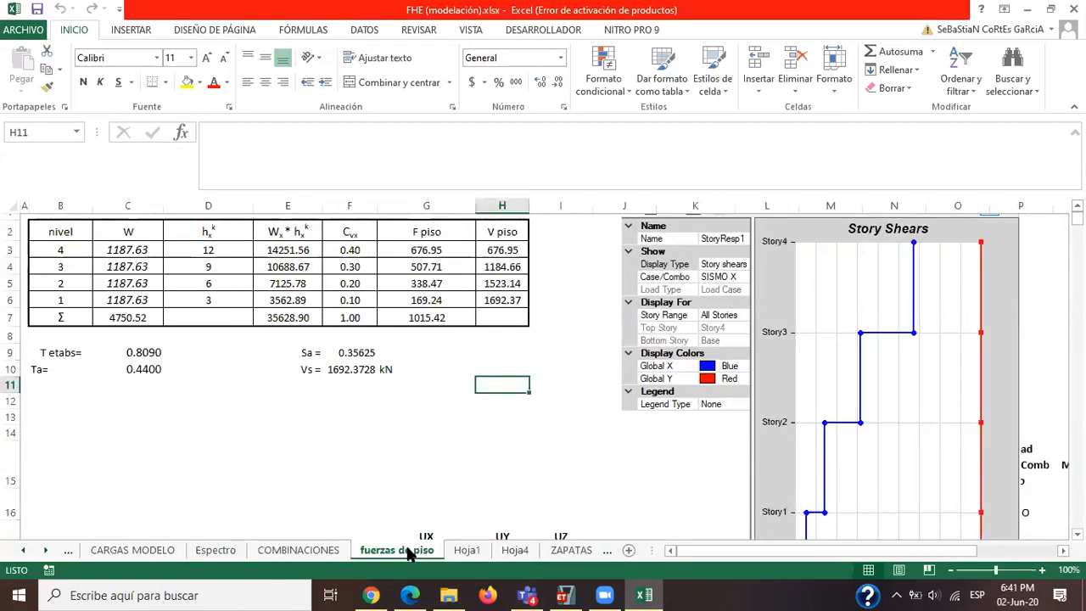
left_click(731, 453)
Go to the design spectrum table on the Espectro sheet and select its T and Sa headings in N5:O5.
left_click(216, 550)
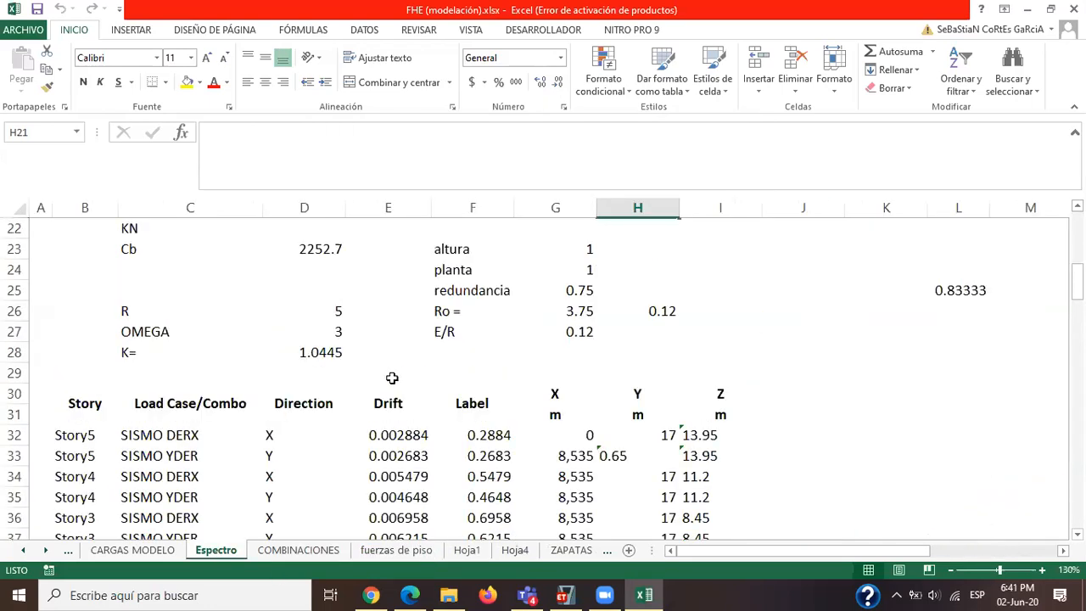
scroll(374, 416, "up", 7)
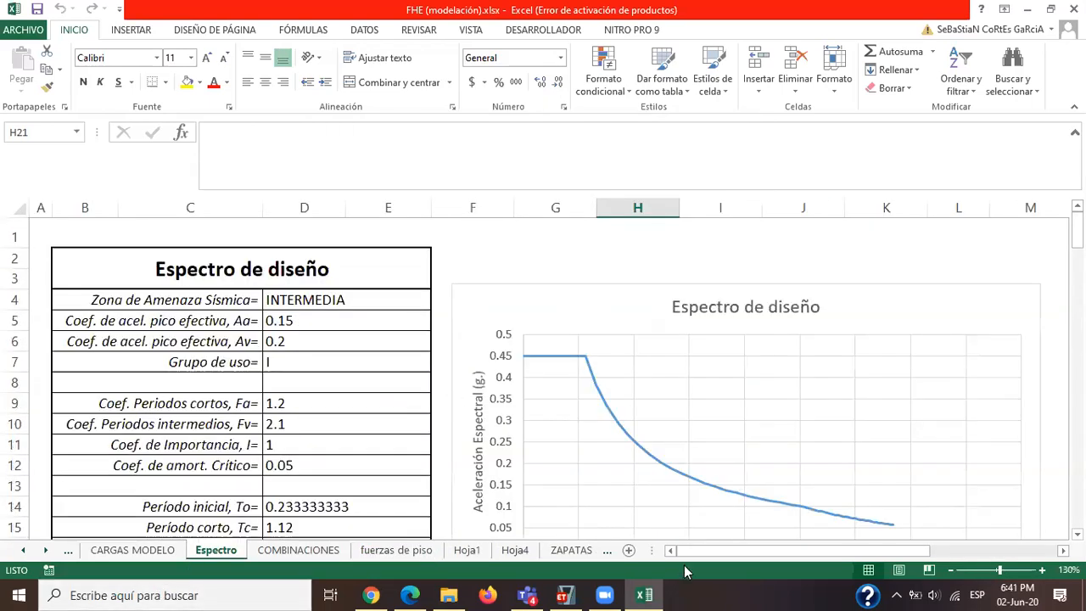
left_click_drag(707, 550, 813, 545)
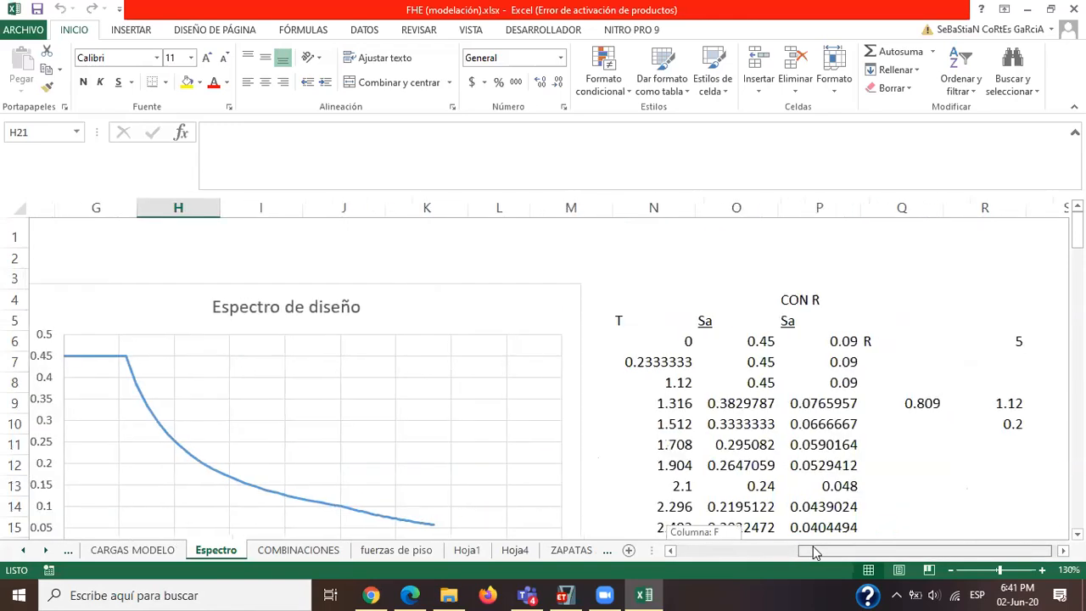
scroll(817, 399, "down", 2)
scroll(817, 398, "up", 2)
left_click_drag(607, 321, 678, 320)
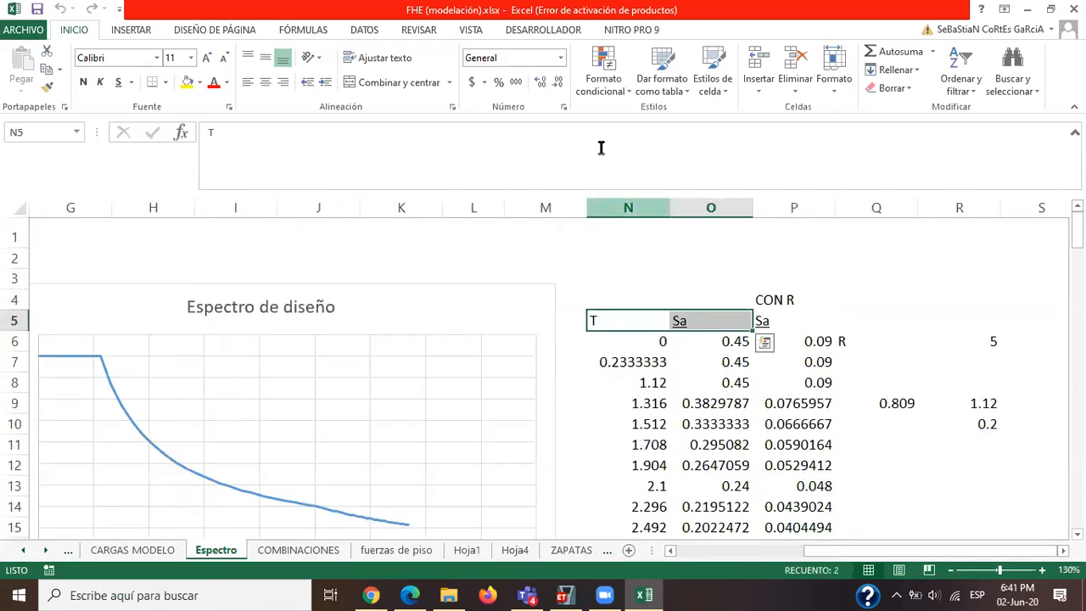
Center the T and Sa headings in N5:O5 of the design spectrum table.
left_click(265, 83)
left_click(617, 411)
left_click(642, 320)
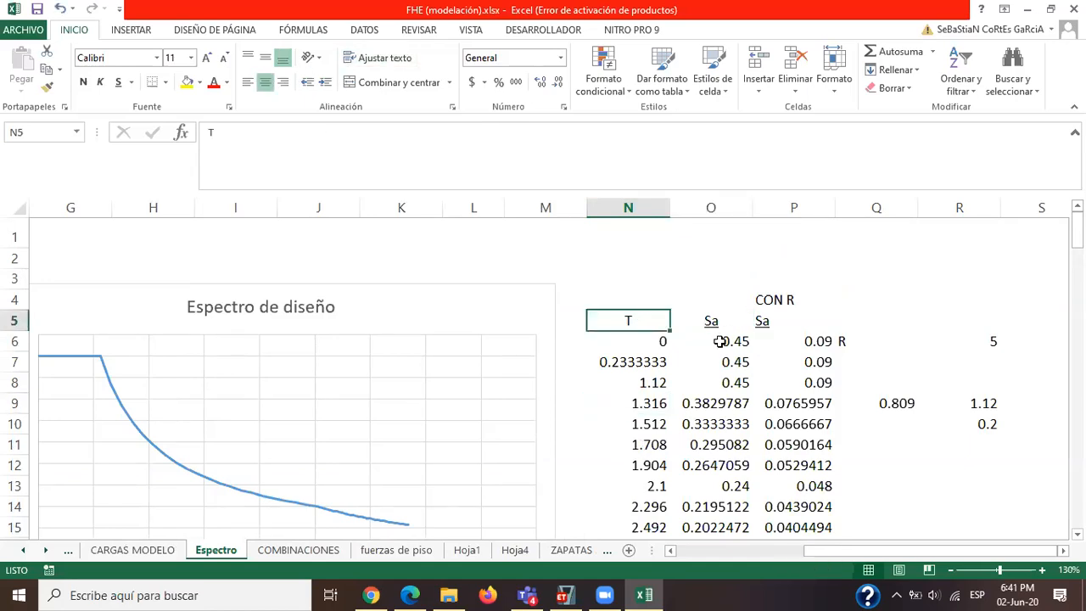
Copy the T and Sa columns of the design spectrum, range N5:O61 including the headings.
scroll(528, 432, "down", 2)
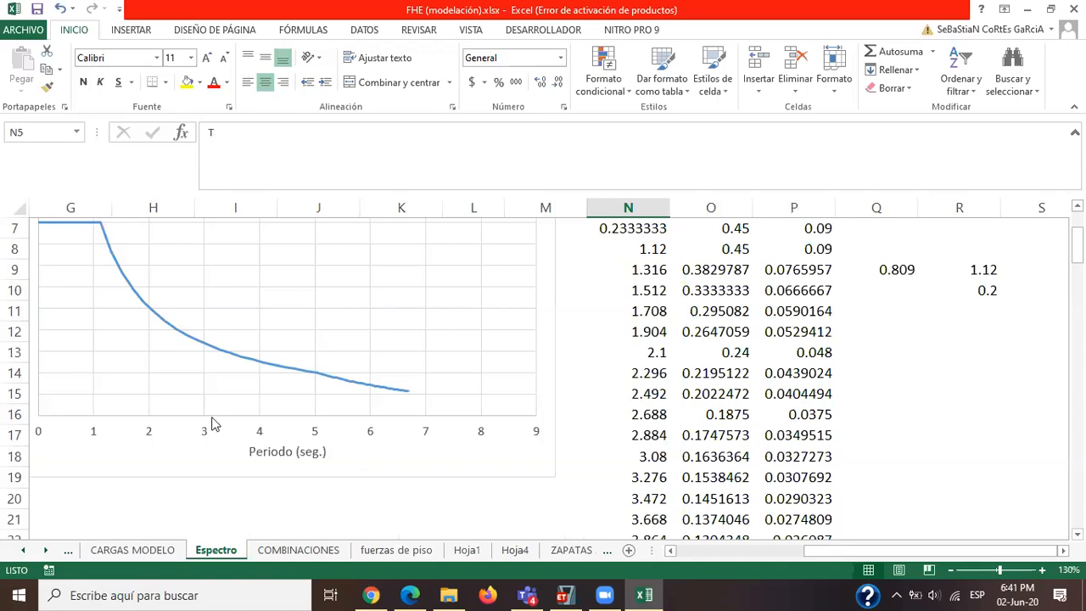
scroll(535, 460, "up", 1)
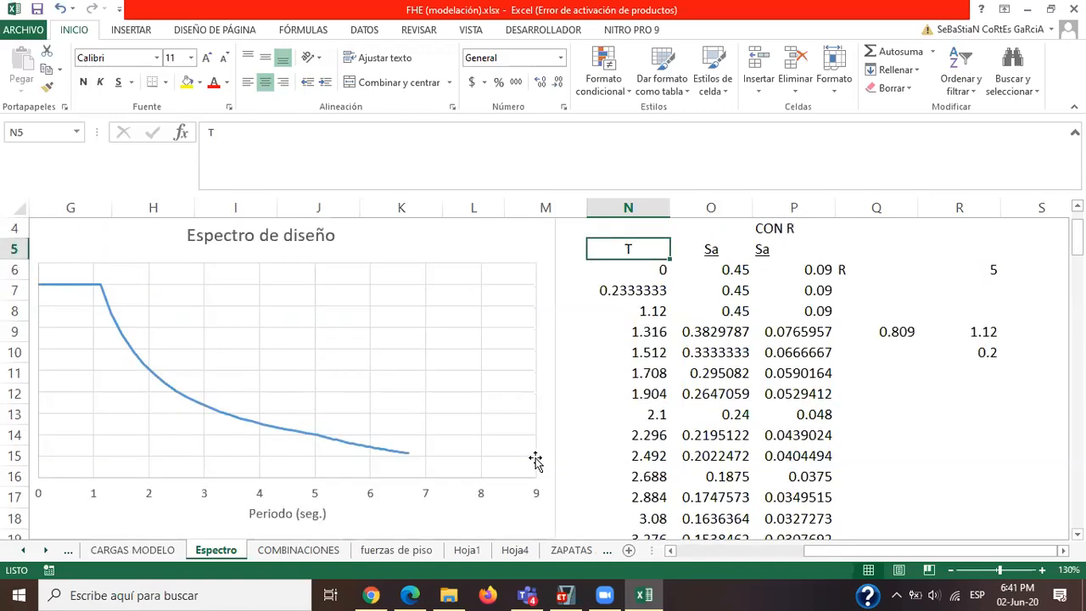
left_click(952, 571)
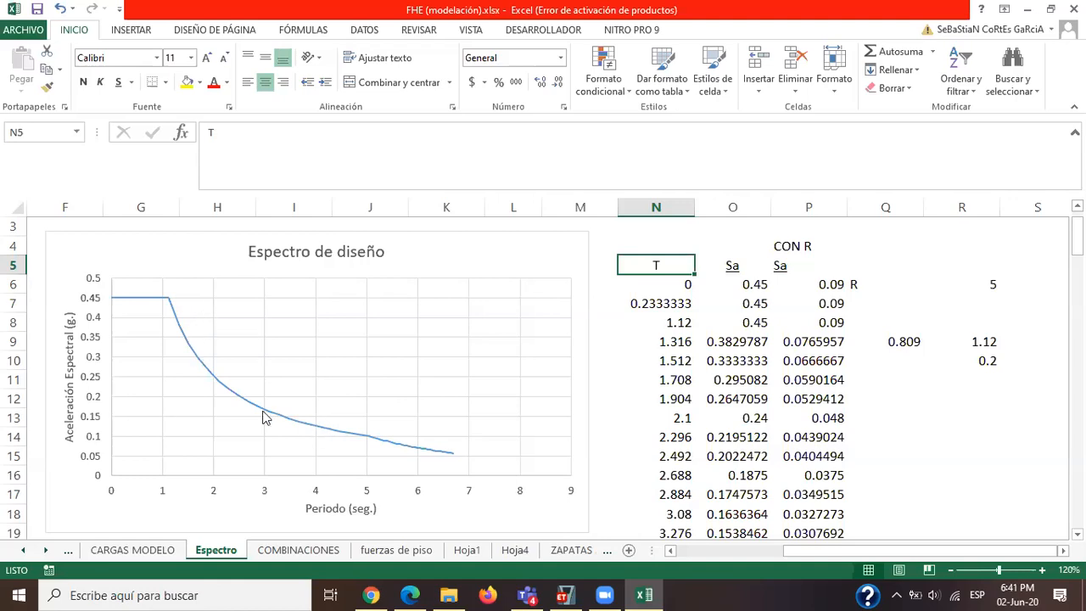
left_click_drag(680, 268, 719, 554)
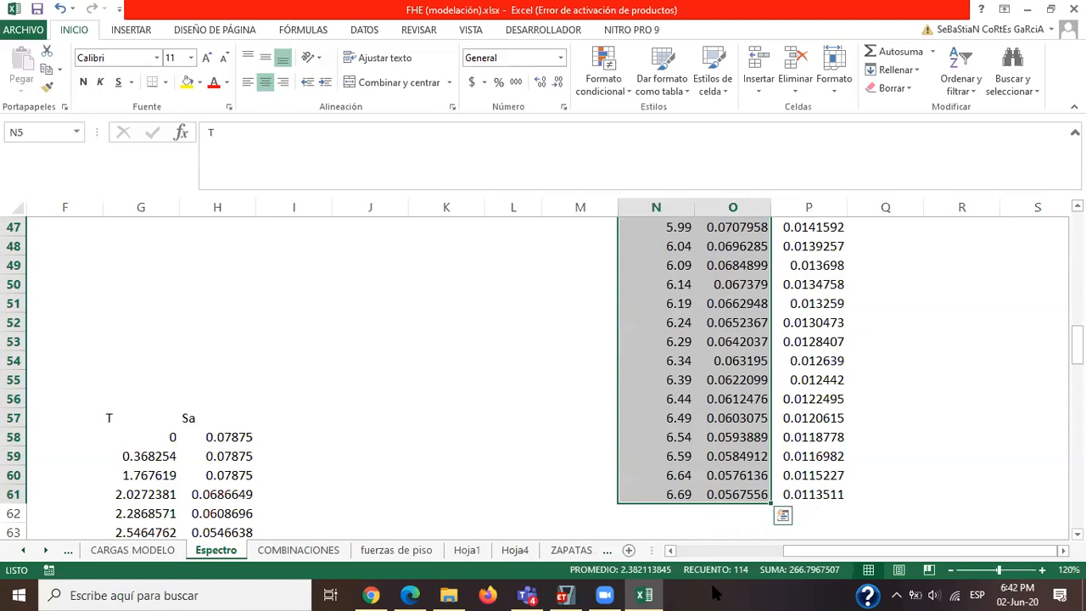
key("ctrl+c")
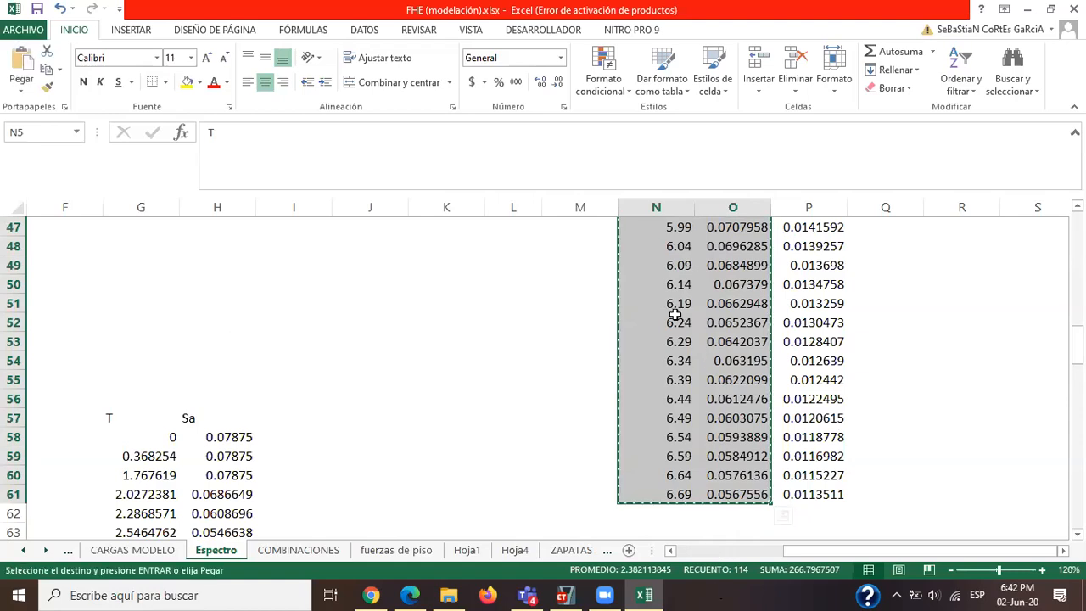
Open a new WordPad document and paste the copied T and Sa spectrum table into it.
left_click(226, 594)
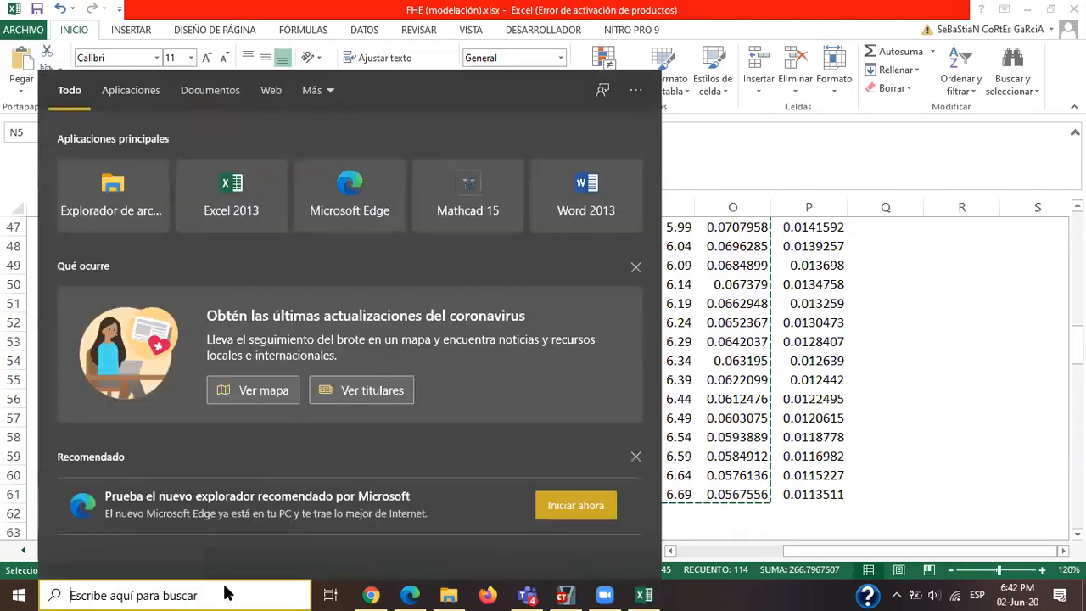
type("wor")
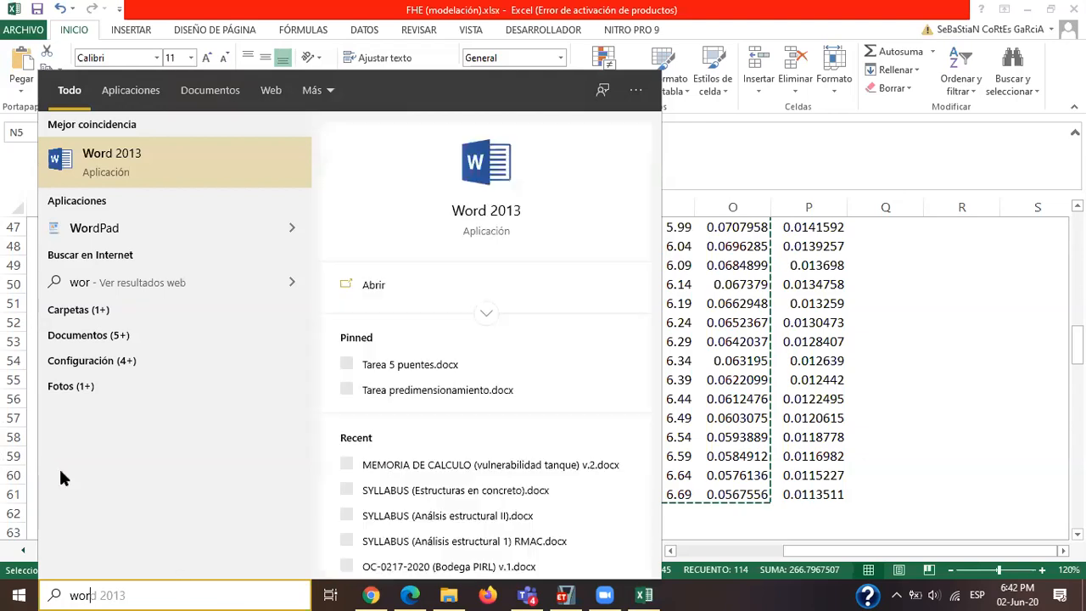
left_click(133, 237)
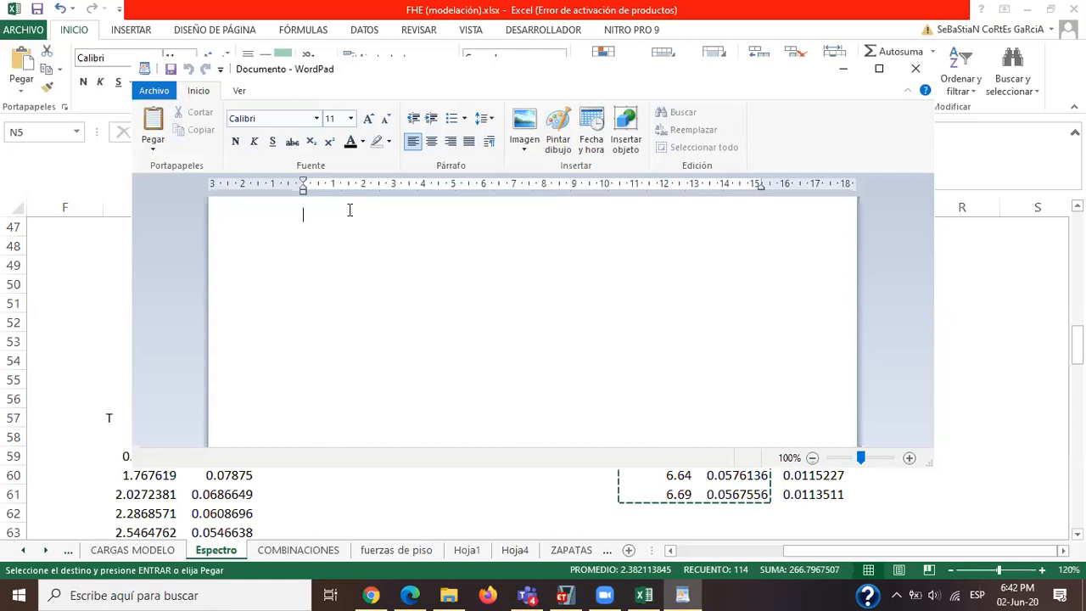
key("ctrl+v")
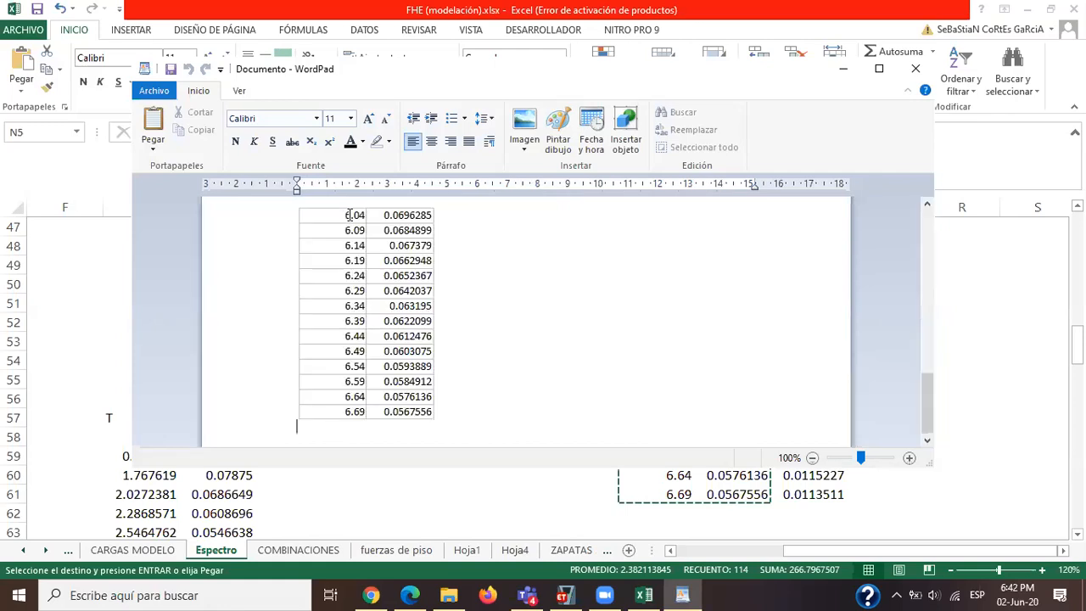
scroll(395, 351, "up", 5)
scroll(394, 350, "up", 6)
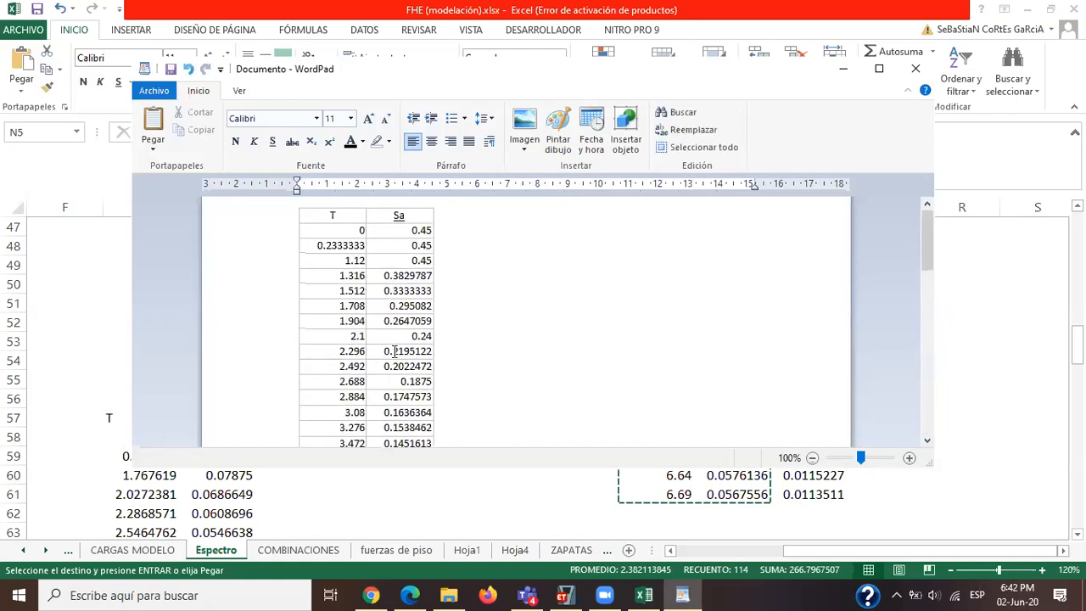
Start saving the WordPad document under a new name and go to the VIRTUALIDAD folder in Documentos.
left_click(157, 92)
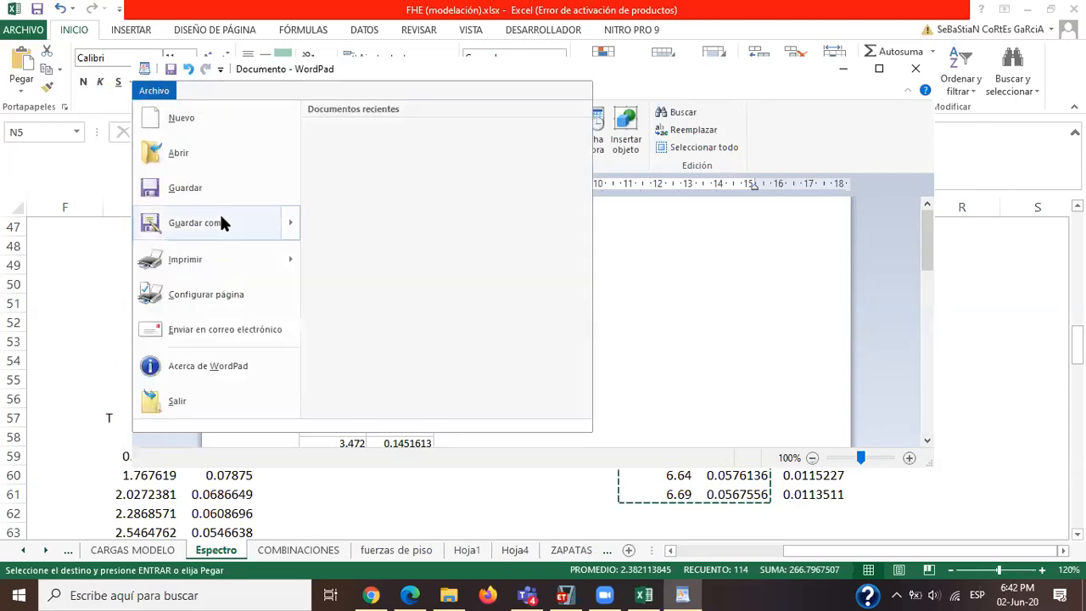
left_click(197, 234)
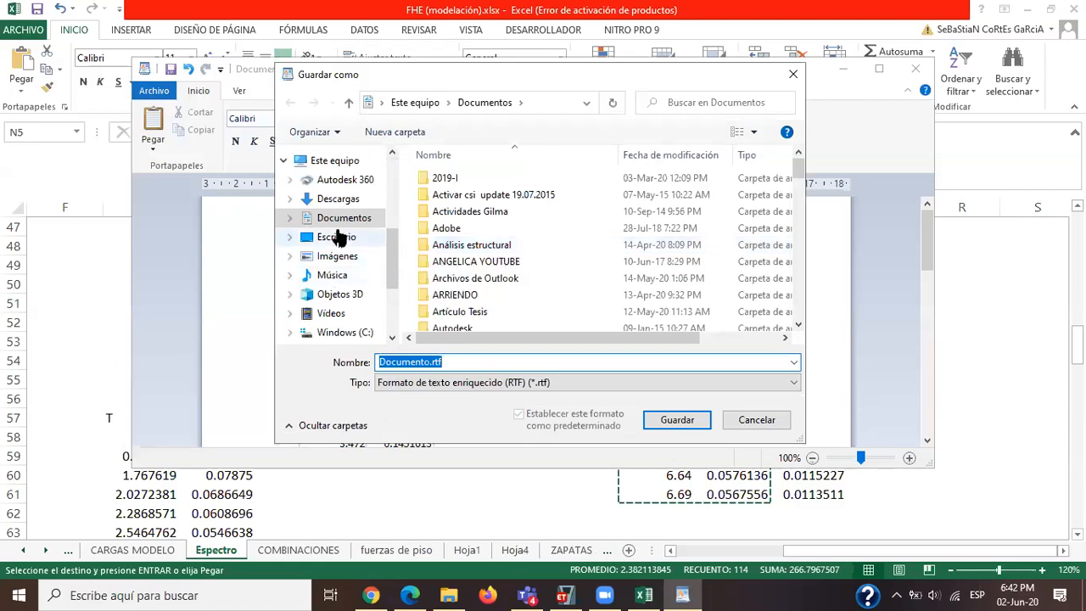
left_click(465, 297)
scroll(458, 305, "down", 10)
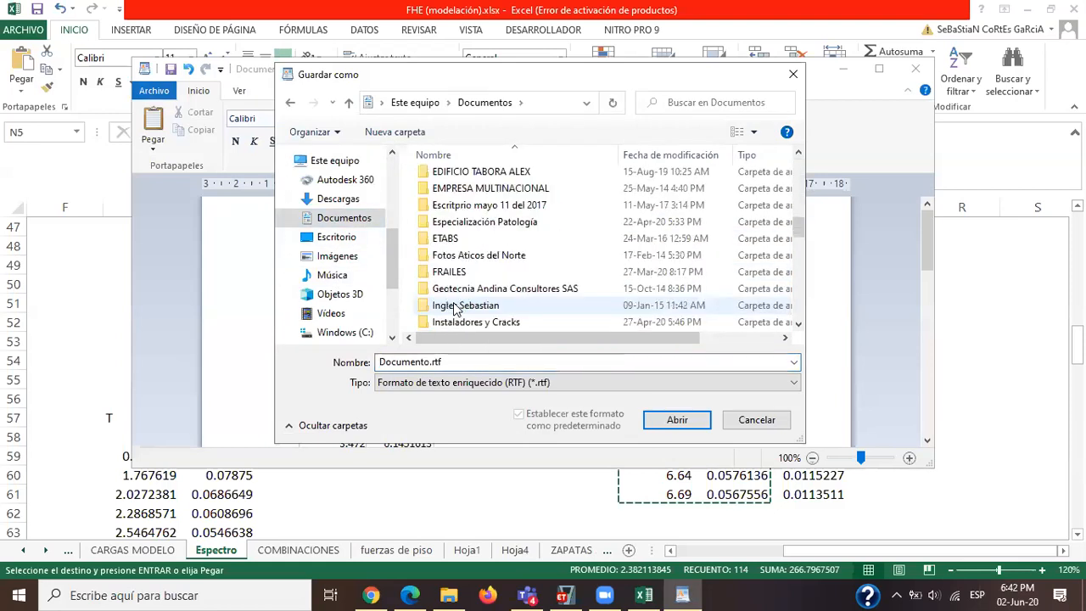
scroll(453, 306, "down", 3)
scroll(483, 297, "down", 3)
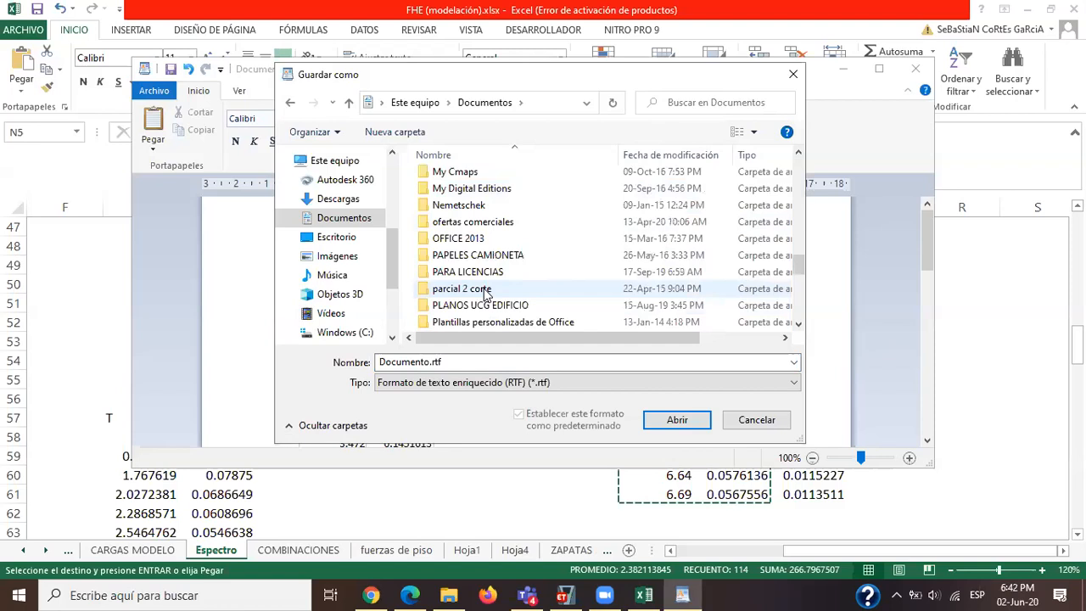
scroll(486, 293, "down", 10)
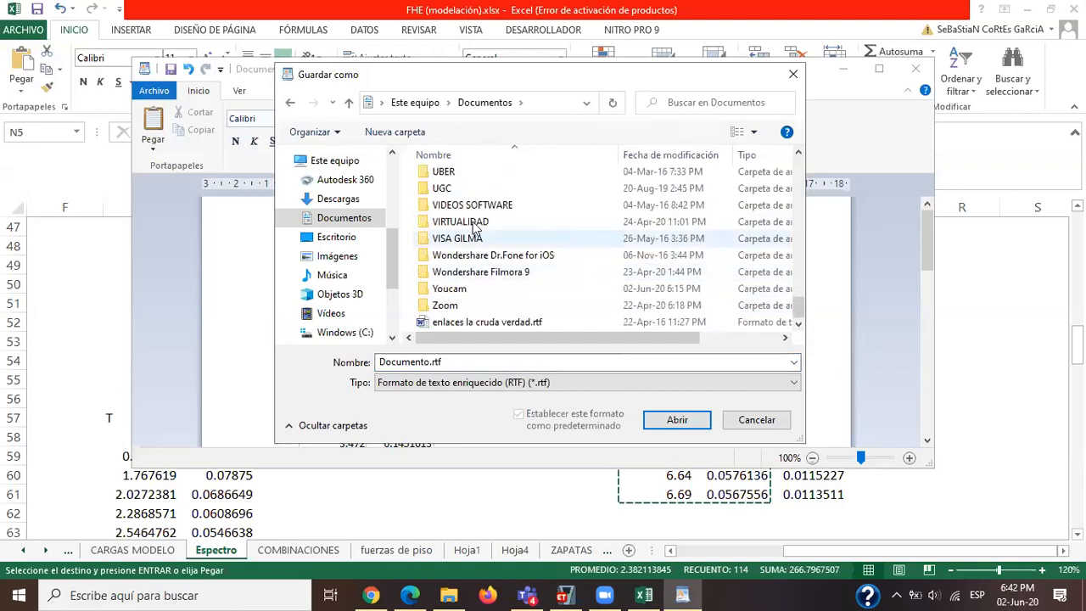
double_click(473, 224)
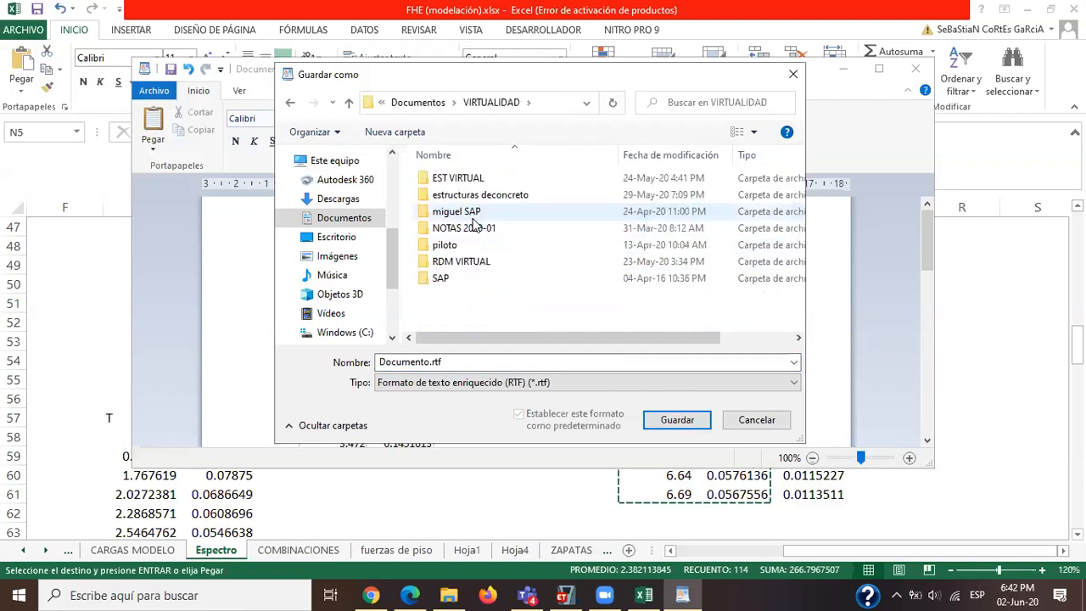
Save the document as "Espectro Clase.rtf" in rich text format and close WordPad.
double_click(416, 363)
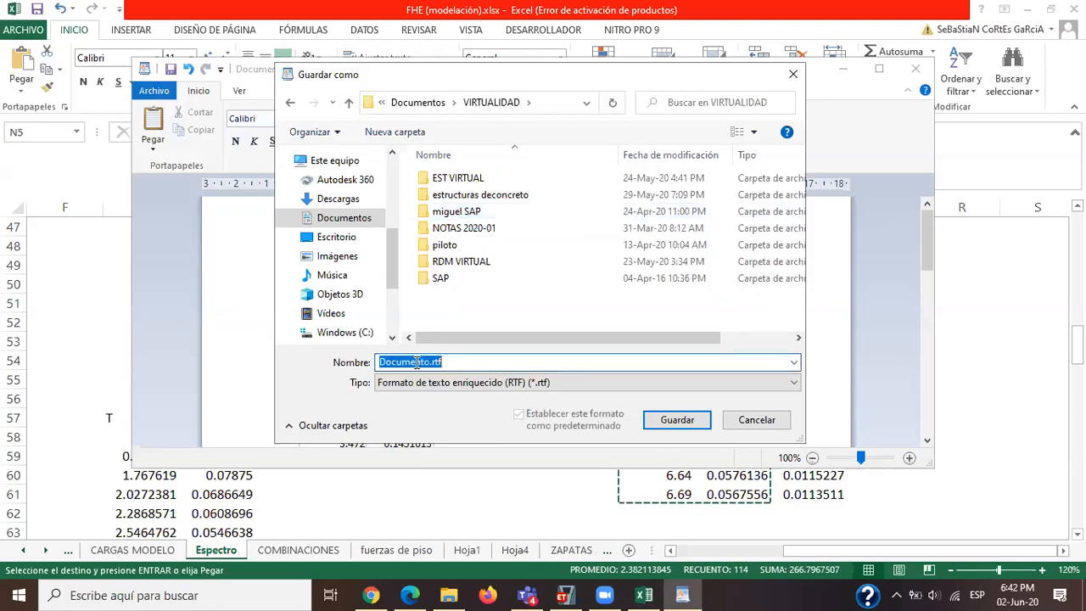
left_click_drag(379, 362, 430, 362)
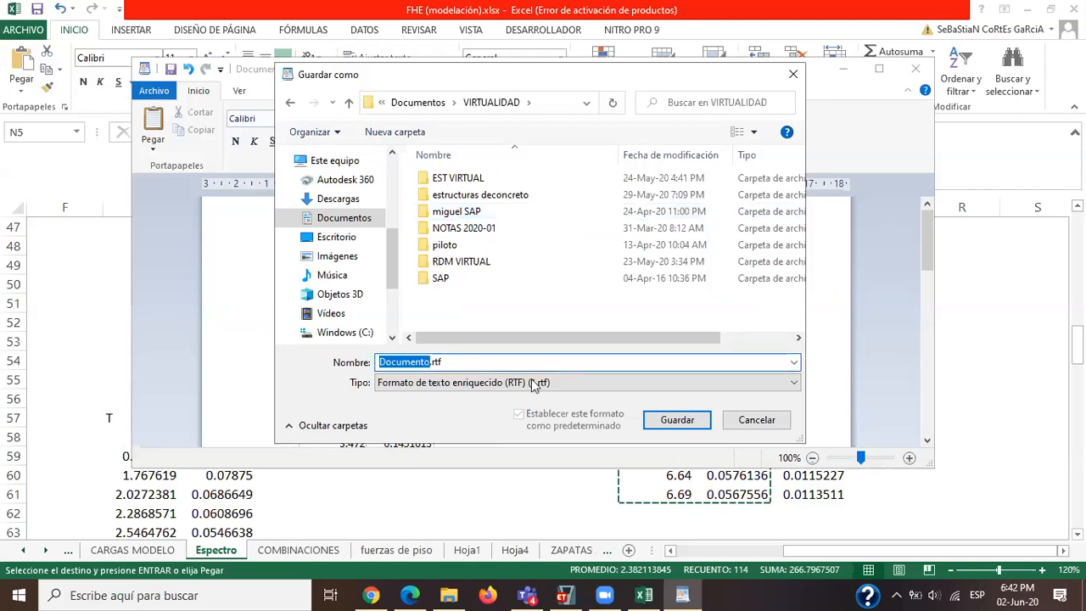
type("Espectro Clase")
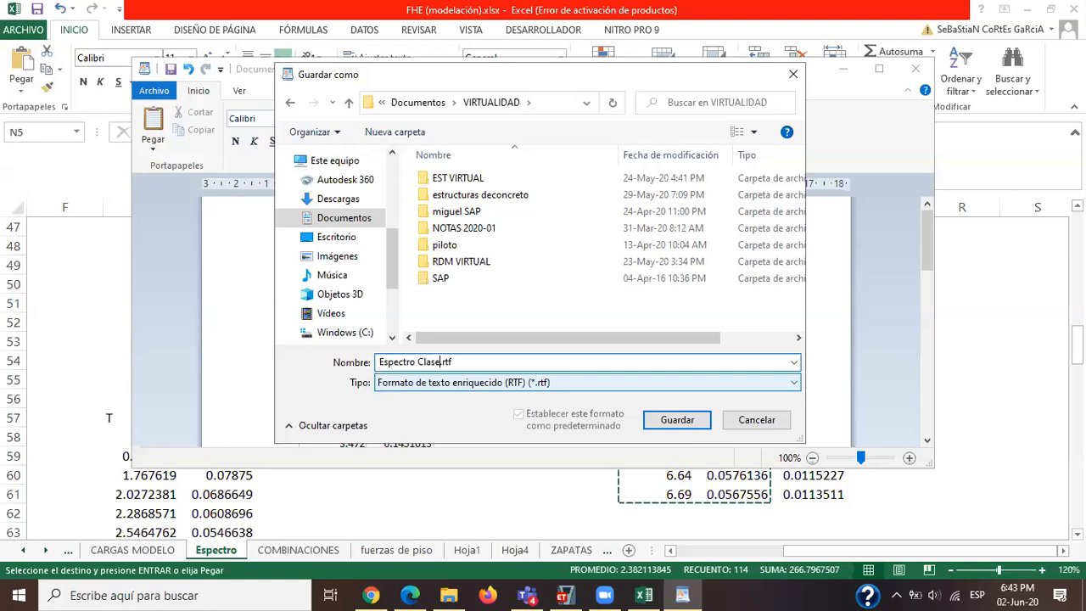
key("Return")
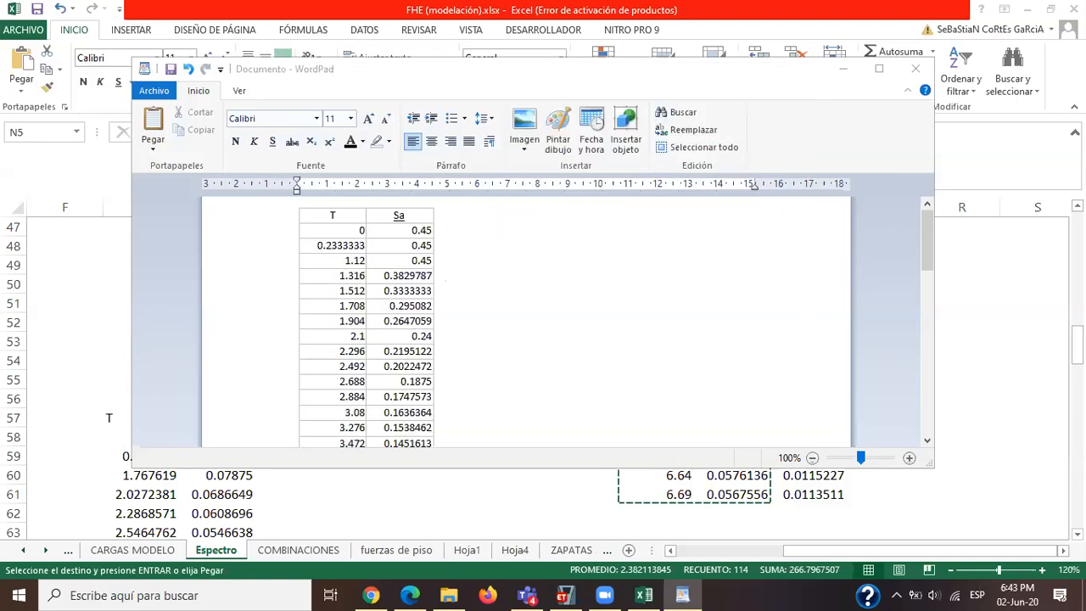
left_click(914, 70)
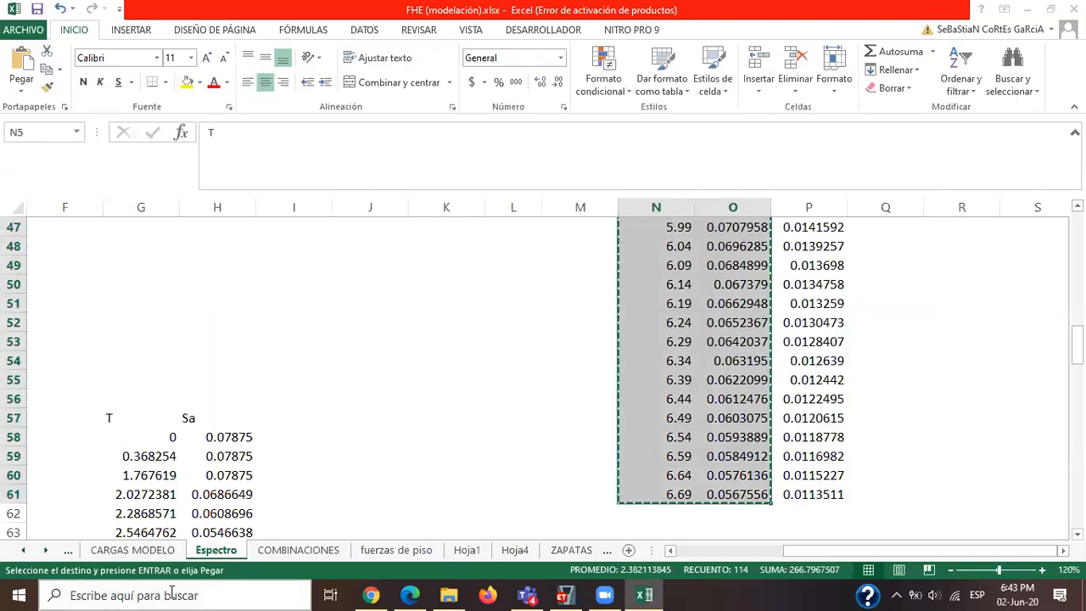
Switch to the CLASE1 model in ETABS and open the response spectrum function definitions.
left_click(172, 593)
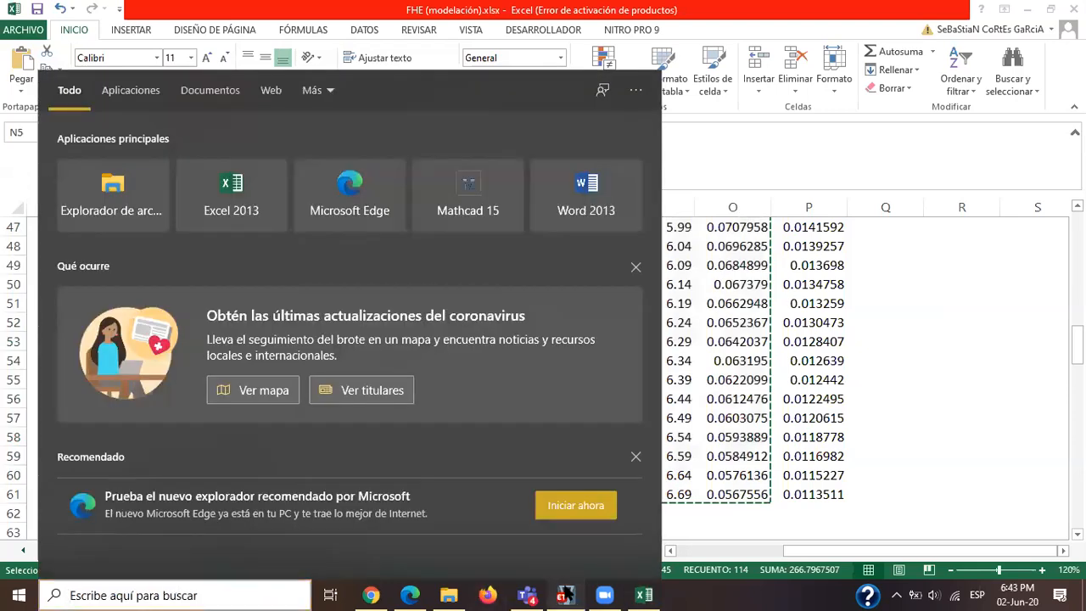
left_click(565, 592)
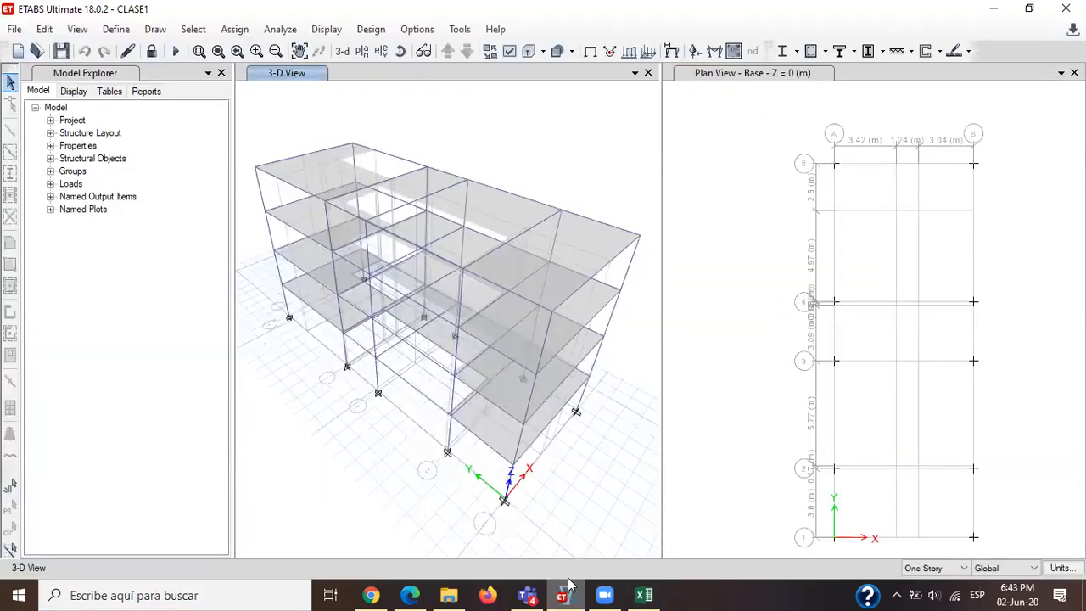
left_click(113, 30)
mouse_move(153, 280)
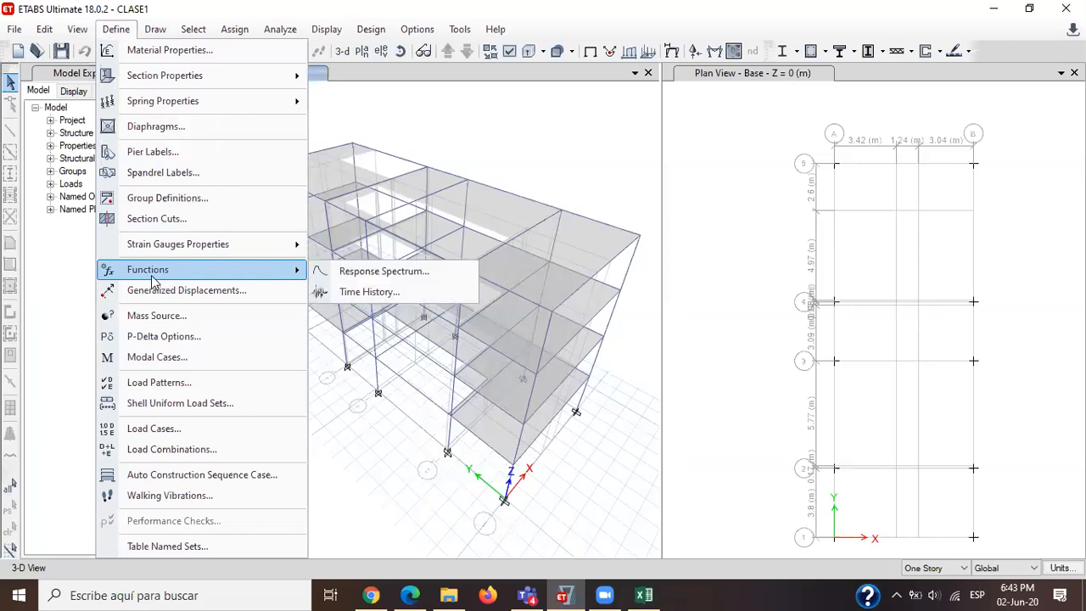
left_click(366, 280)
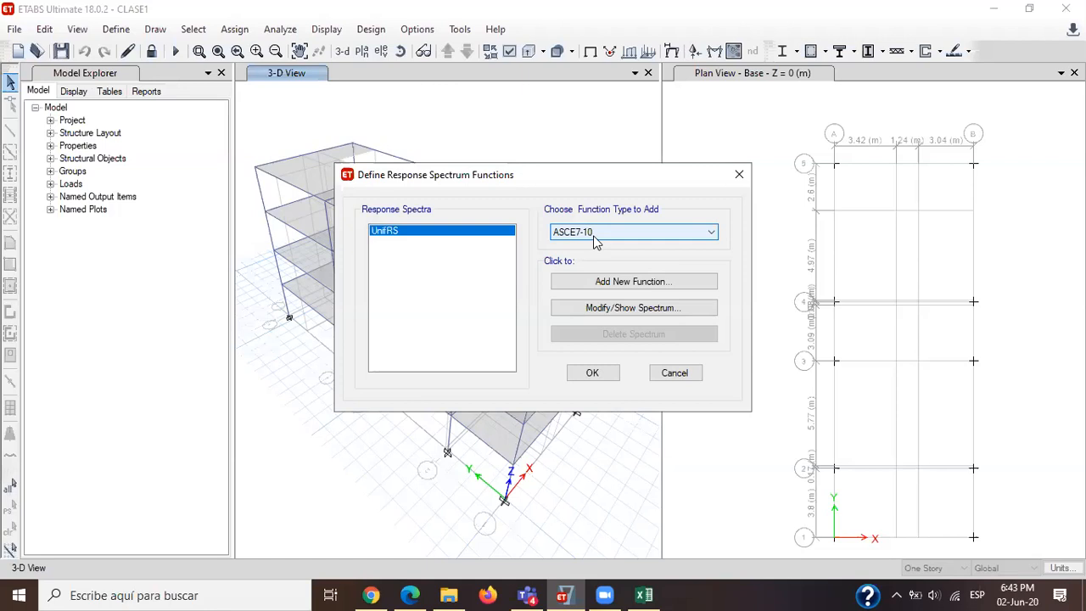
Add a new response spectrum function with the function type From File.
left_click(595, 234)
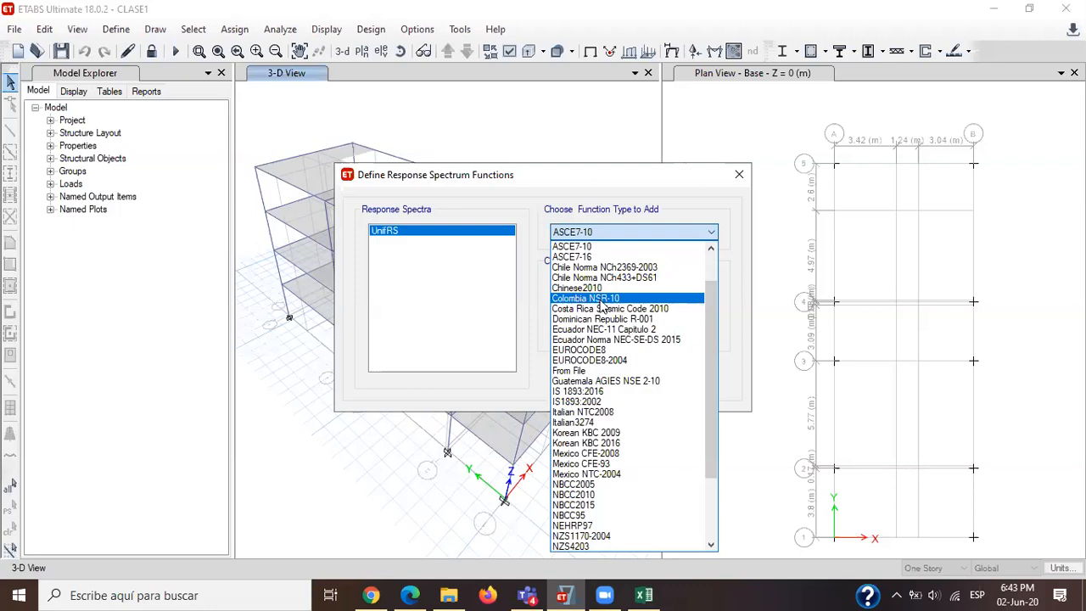
left_click(587, 374)
left_click(653, 283)
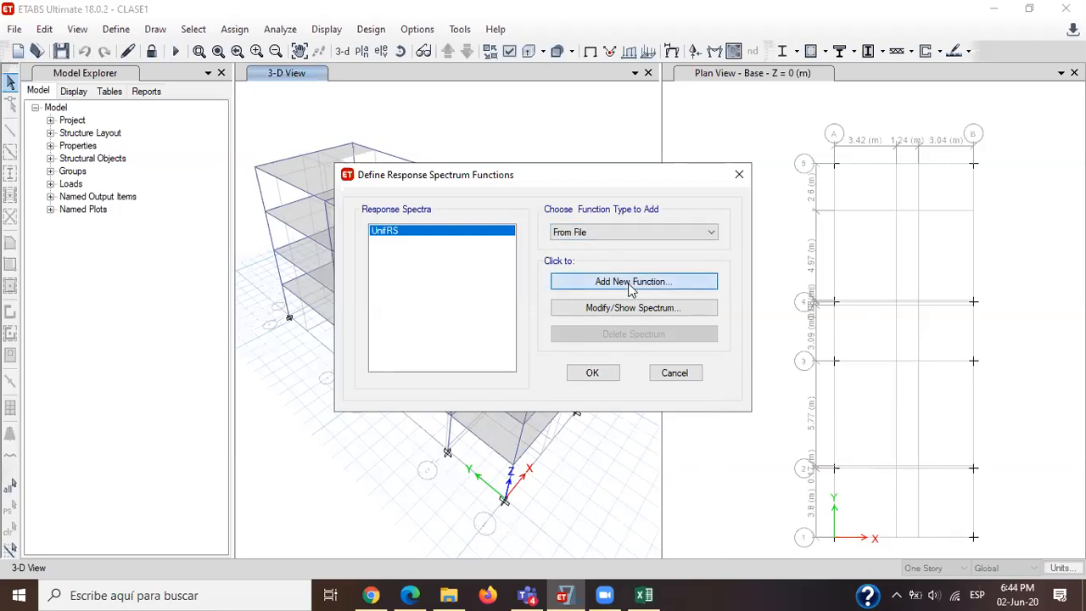
left_click(628, 285)
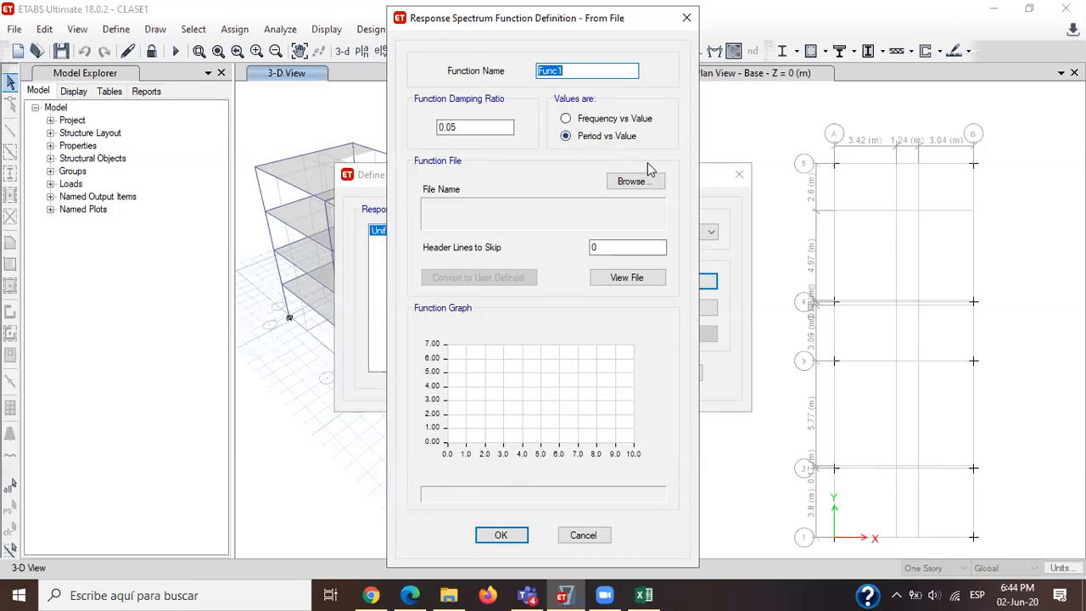
Browse for the function's data file and go to the estructuras deconcreto folder within Documentos, VIRTUALIDAD.
left_click(644, 188)
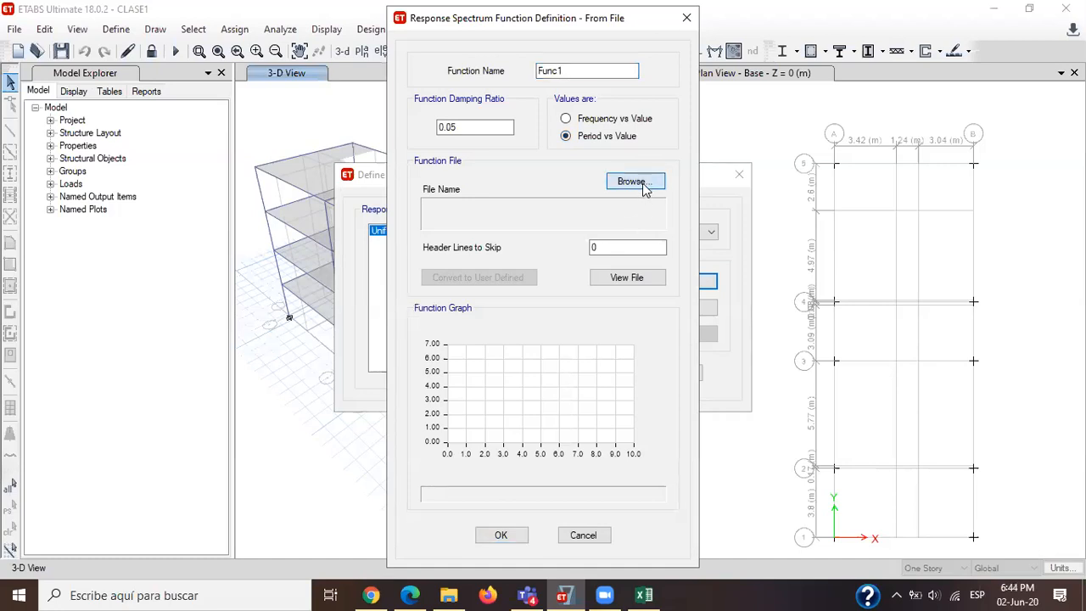
left_click(644, 188)
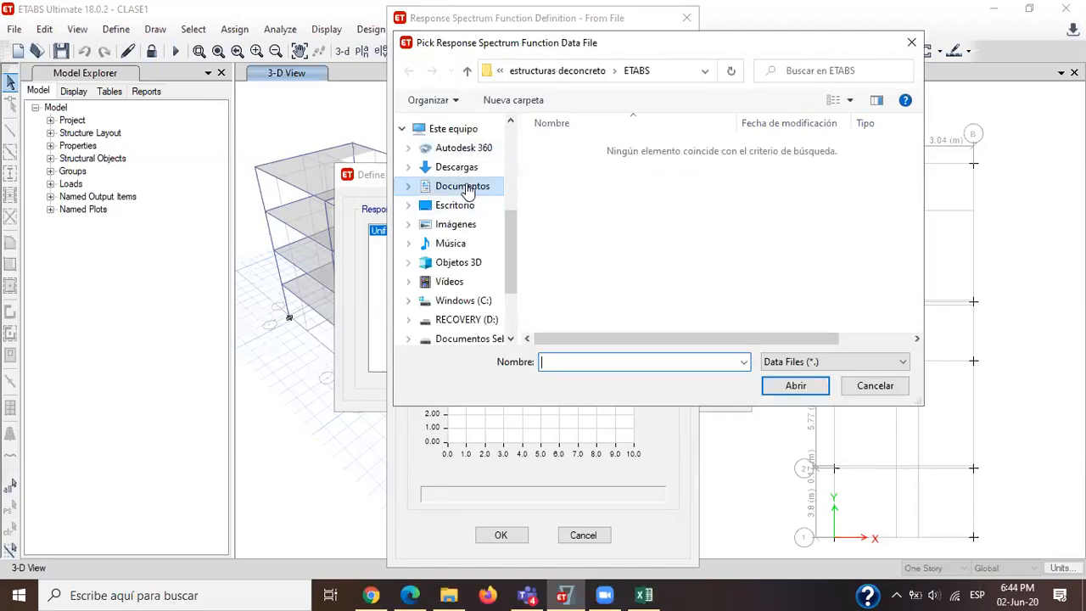
left_click(465, 187)
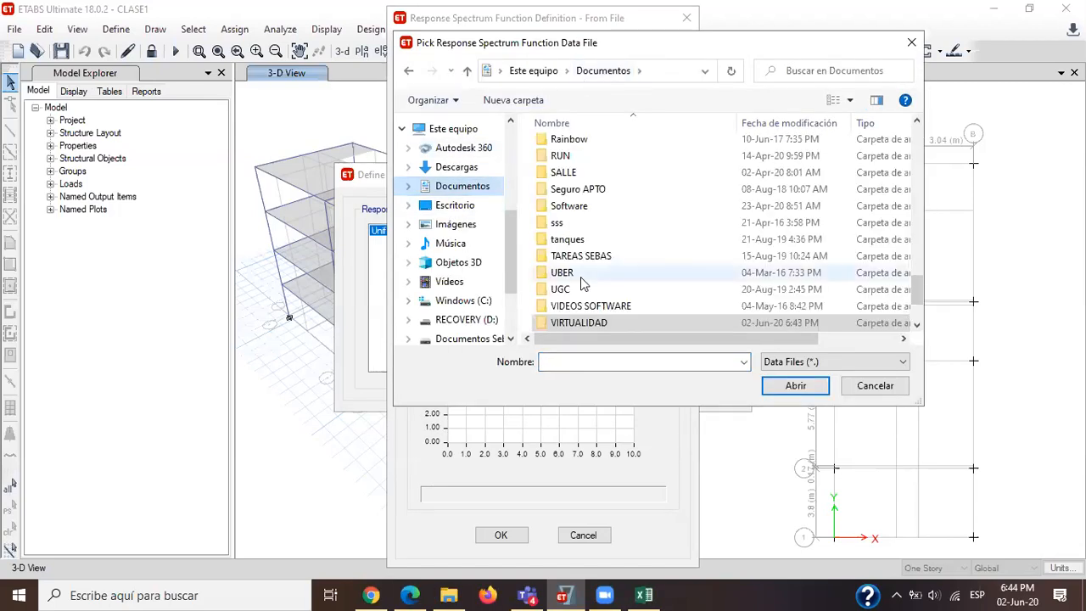
scroll(580, 277, "down", 2)
double_click(586, 242)
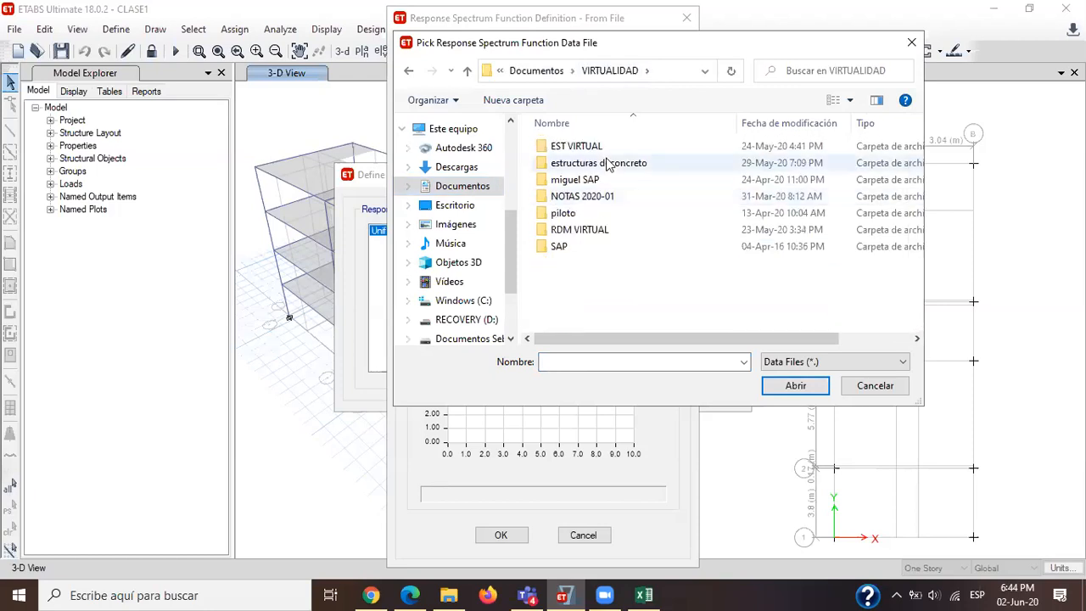
double_click(605, 164)
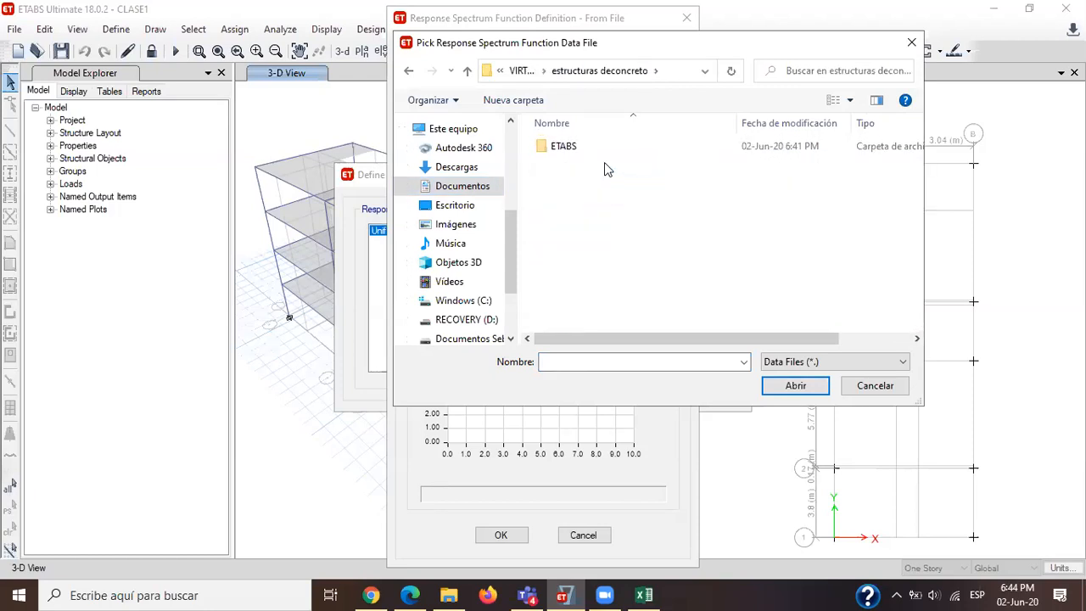
Set the file filter to All files and look through the estructuras deconcreto folder for the spectrum file.
left_click(802, 363)
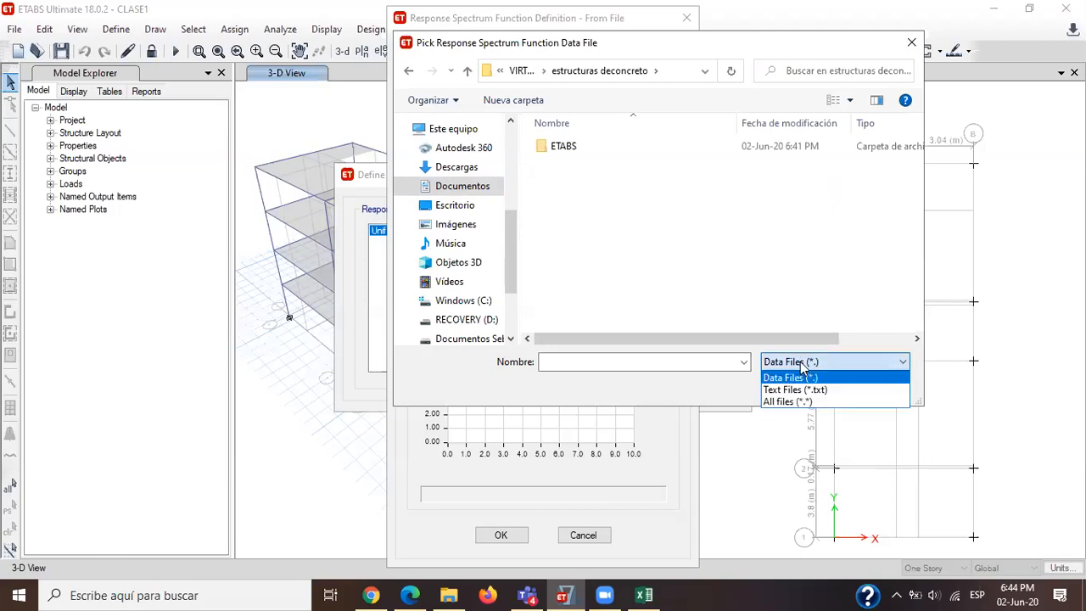
left_click(788, 402)
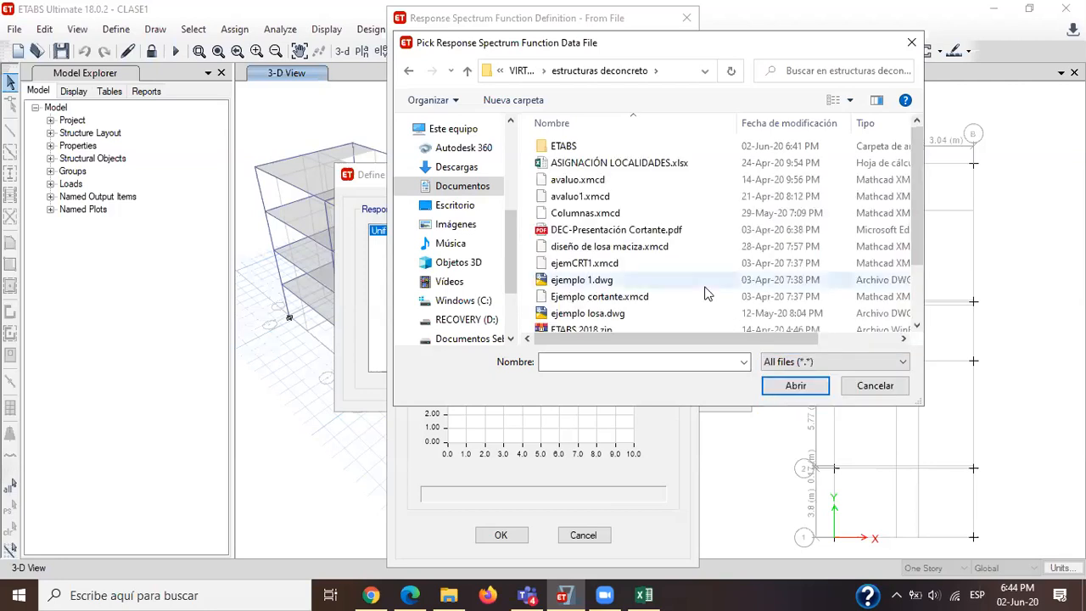
scroll(685, 256, "down", 2)
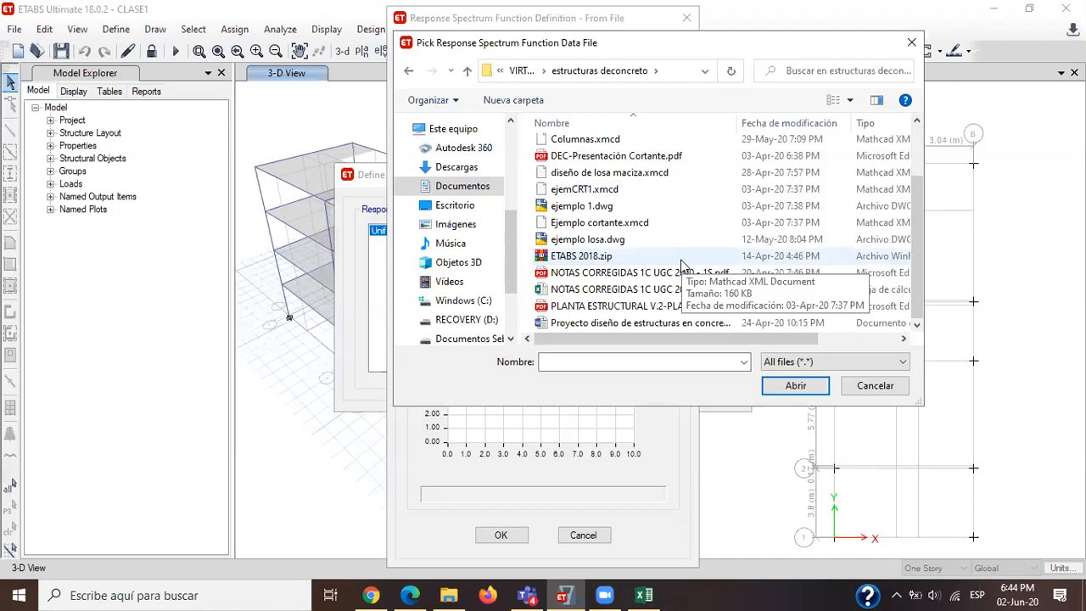
scroll(681, 265, "up", 2)
scroll(681, 266, "down", 2)
scroll(674, 280, "up", 2)
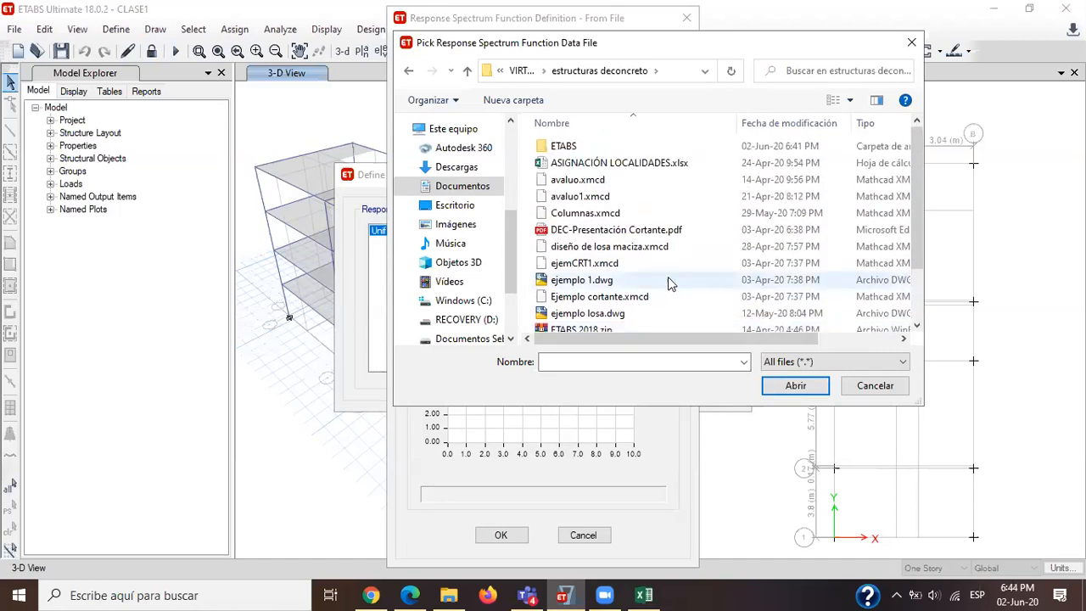
Check the ETABS folder in File Explorer for the saved spectrum file and return to the ETABS data file picker.
left_click(439, 593)
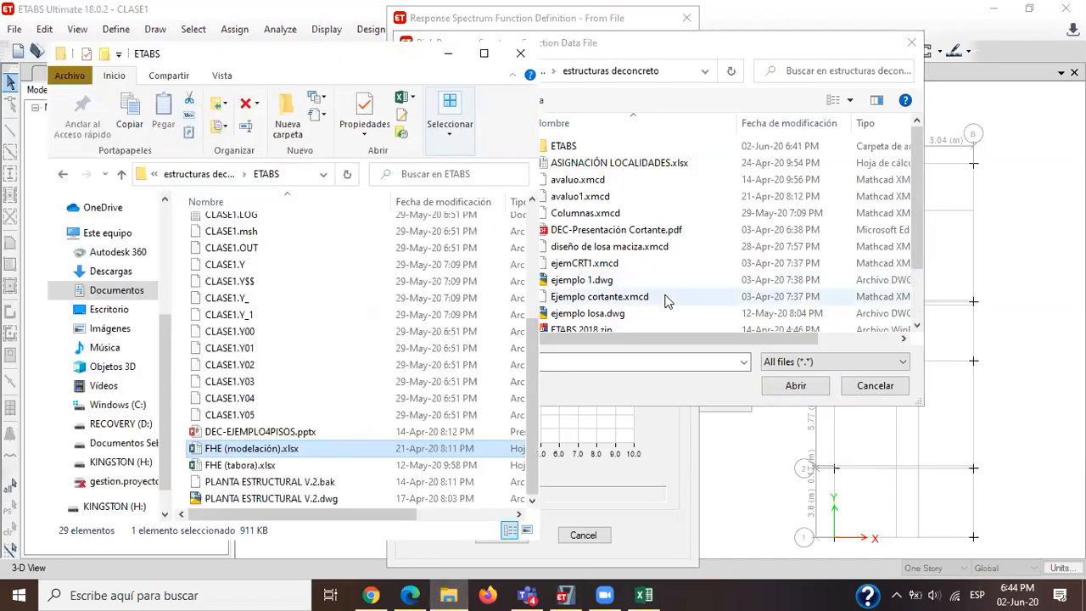
scroll(450, 415, "up", 4)
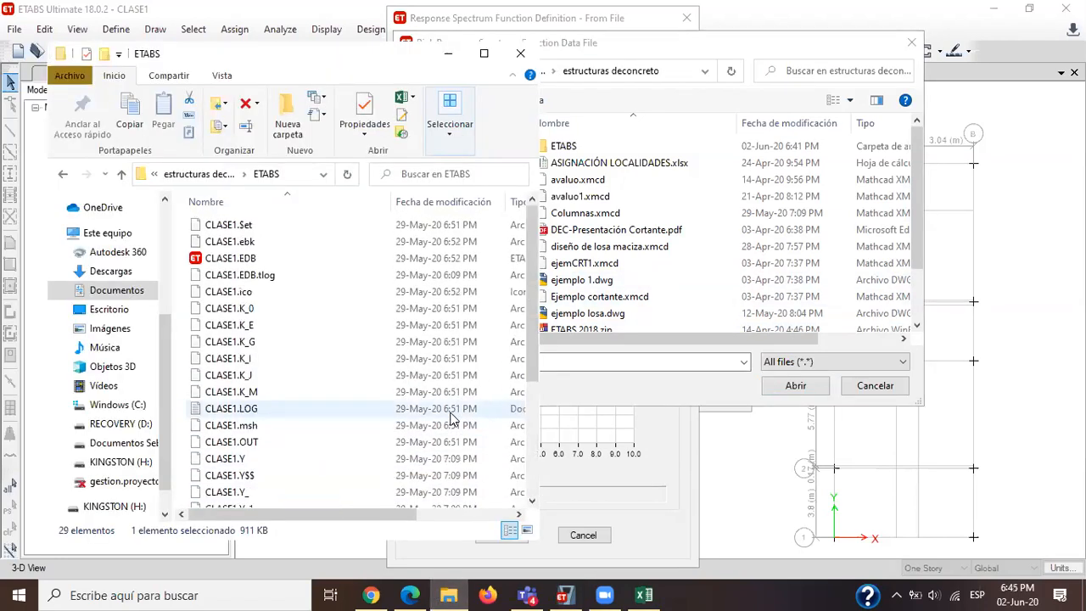
scroll(452, 417, "down", 4)
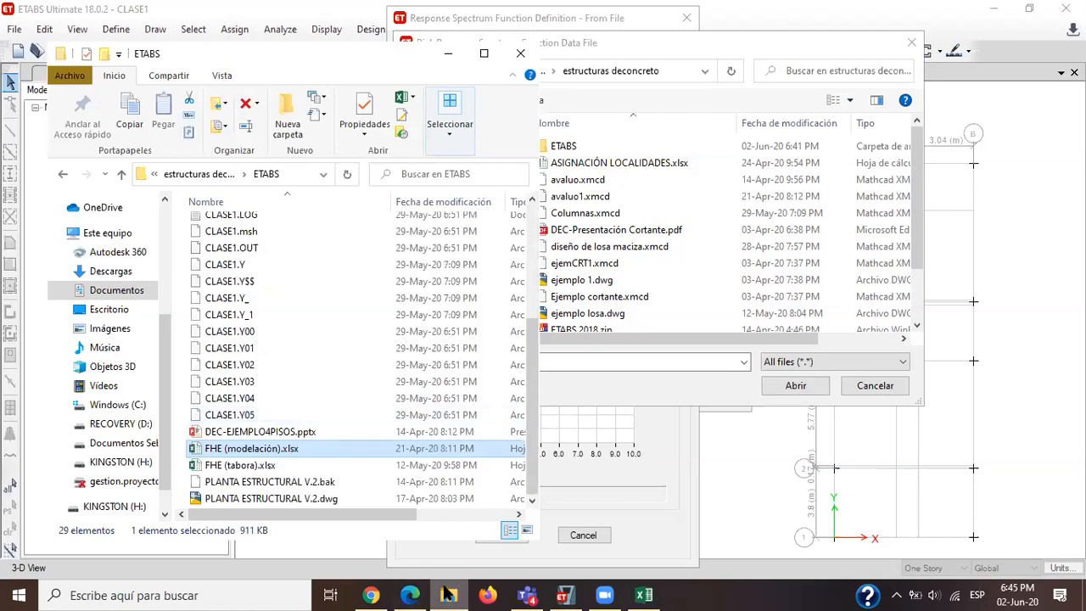
mouse_move(458, 594)
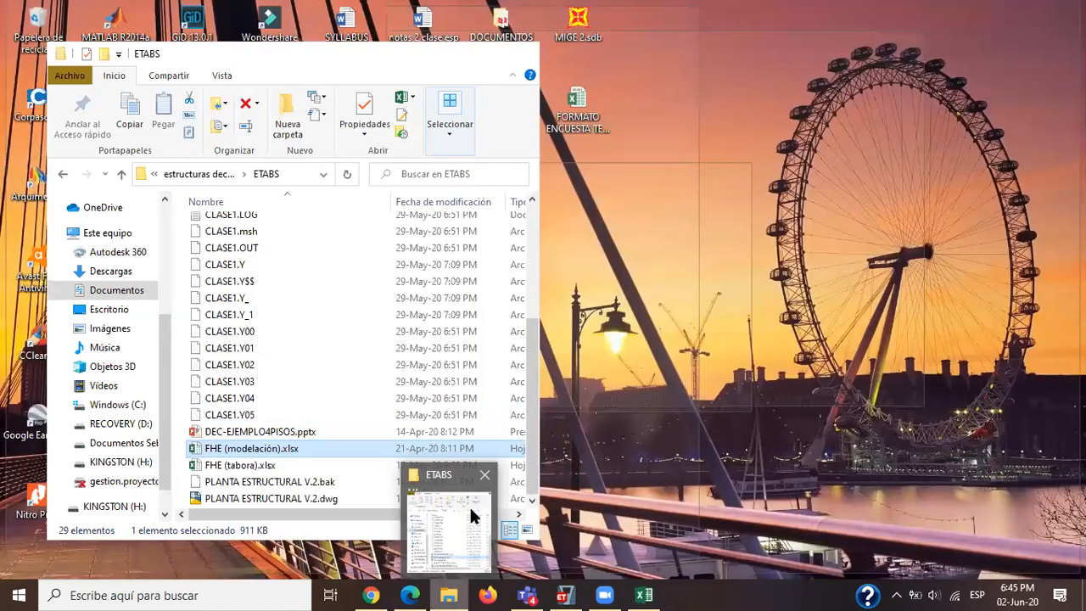
left_click(470, 509)
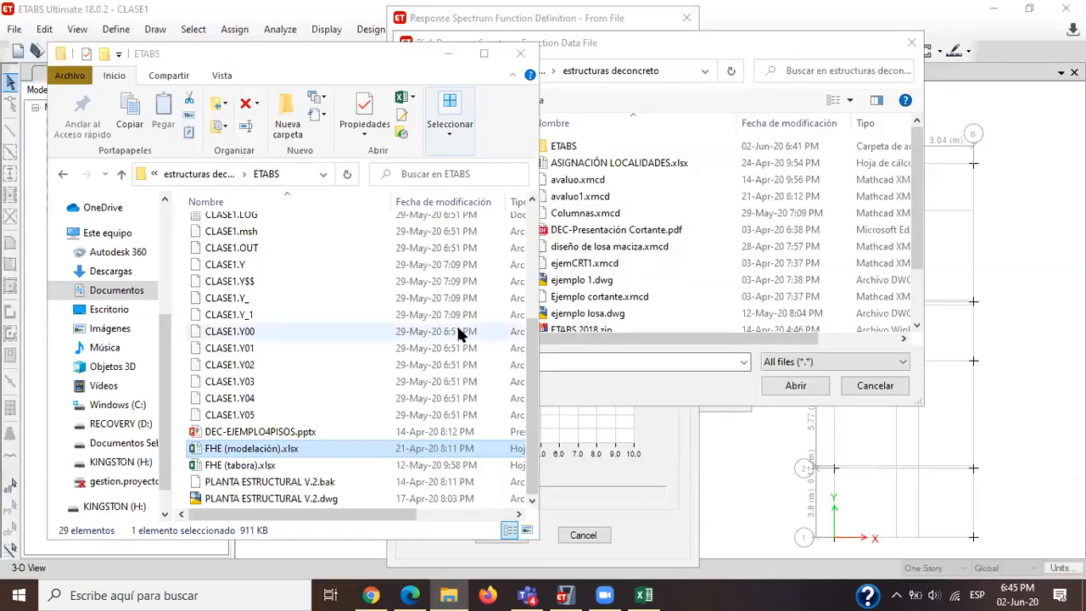
left_click(654, 59)
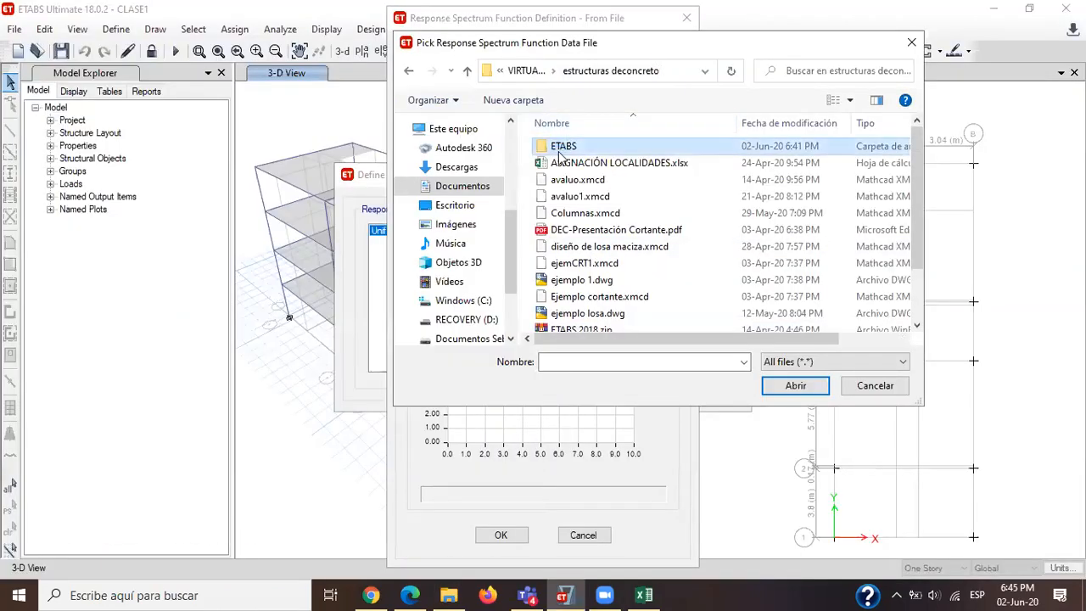
Search the ETABS subfolder and its parent folder in the data file picker for the spectrum file.
double_click(563, 148)
scroll(613, 240, "down", 8)
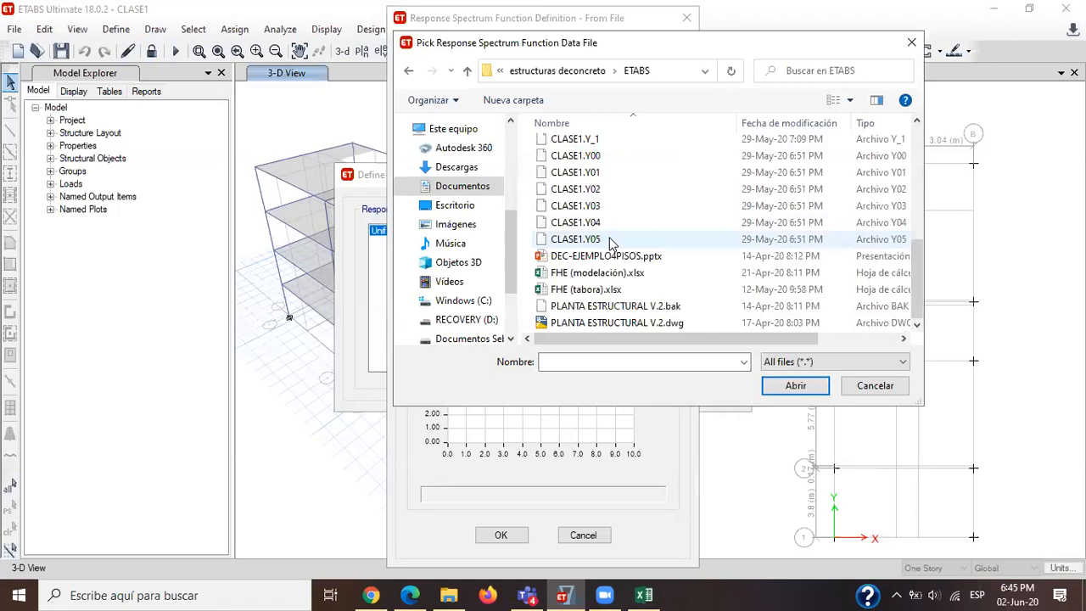
scroll(611, 242, "up", 8)
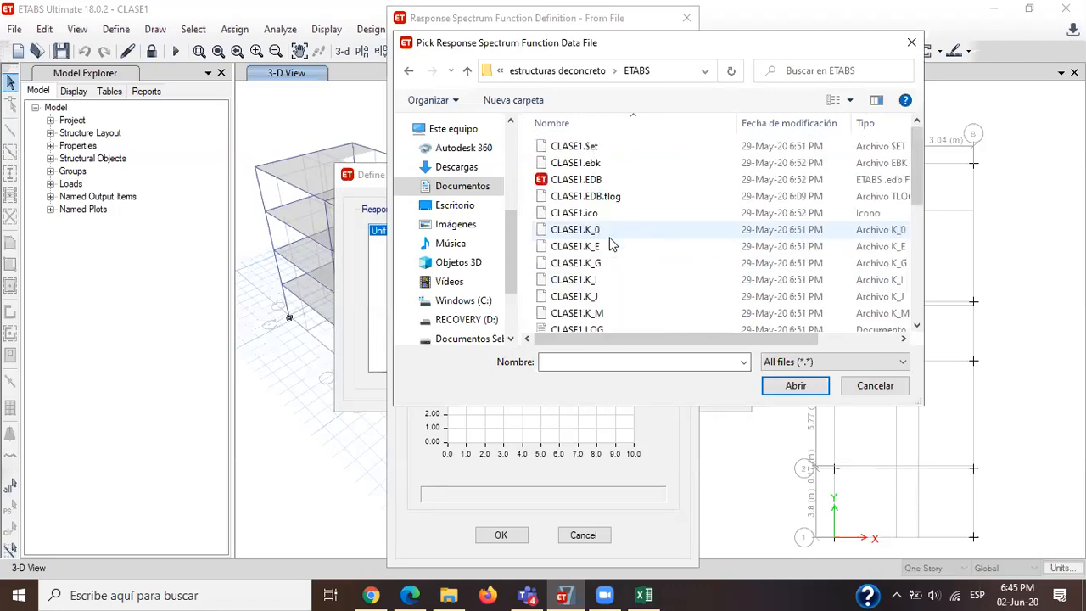
scroll(614, 245, "down", 8)
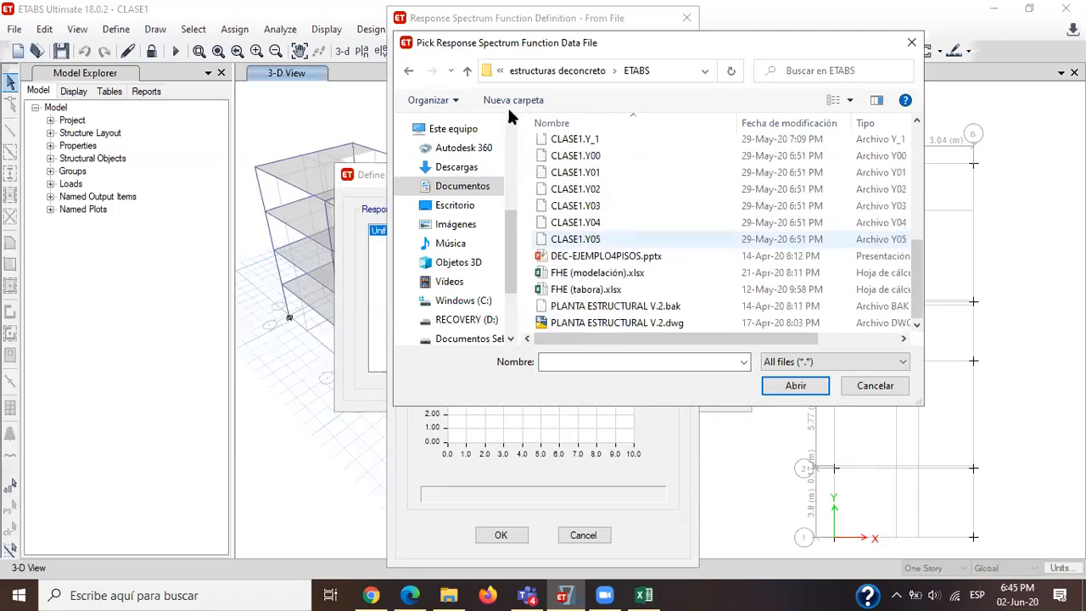
left_click(410, 72)
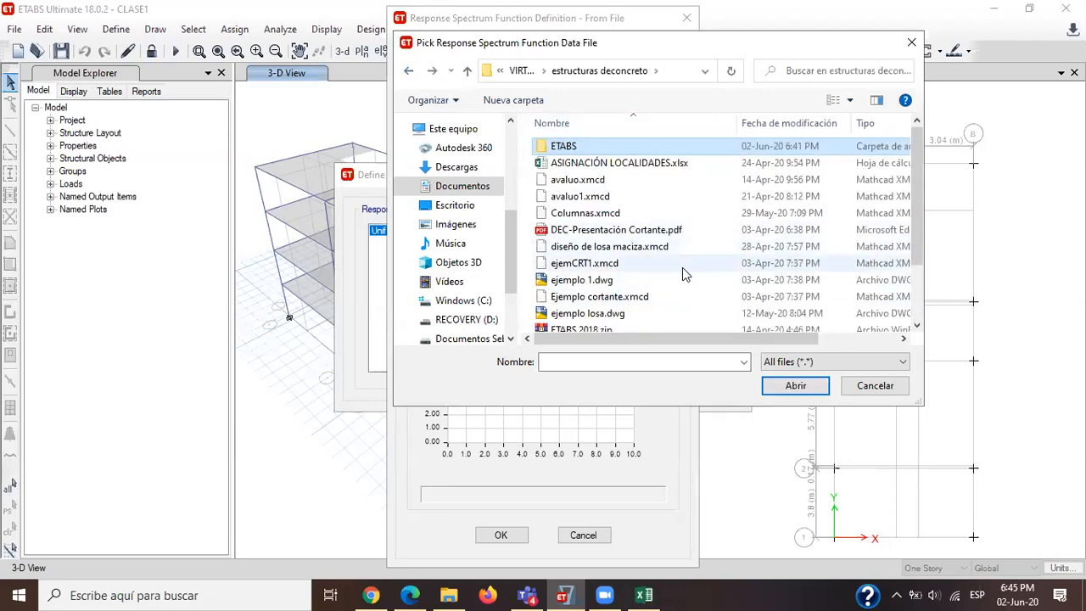
scroll(682, 275, "down", 1)
scroll(685, 277, "down", 1)
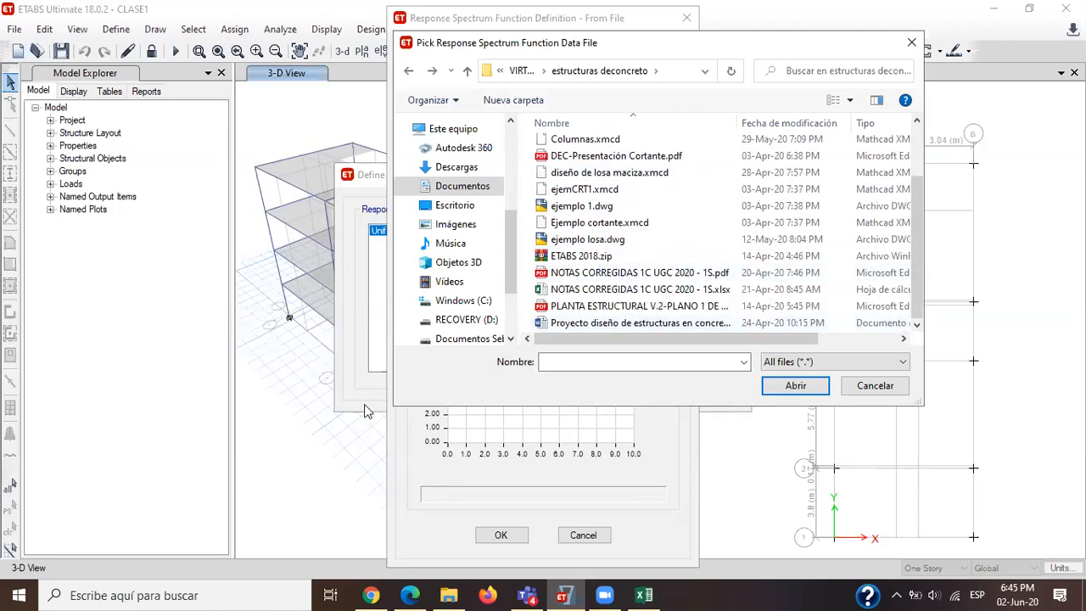
Open WordPad through the Windows search and paste the copied spectrum table into a new document.
left_click(177, 594)
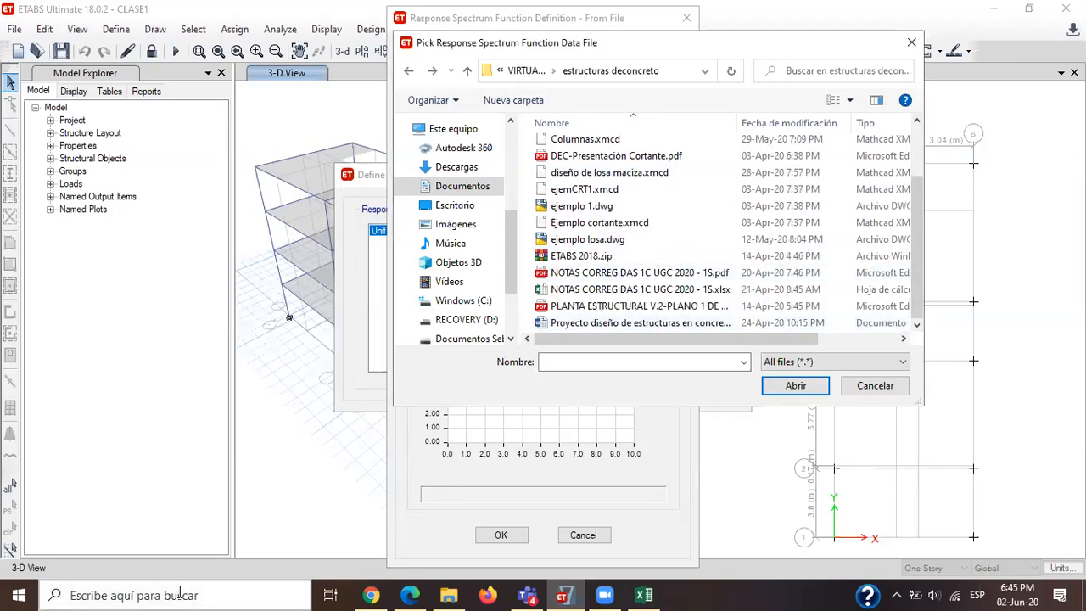
type("archivo")
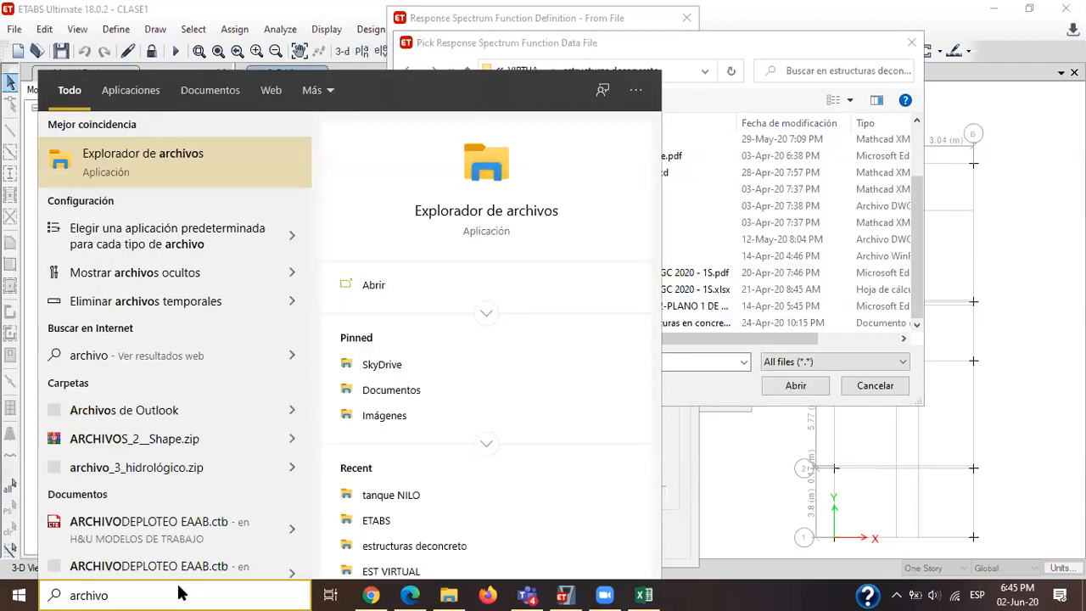
left_click_drag(139, 594, 18, 593)
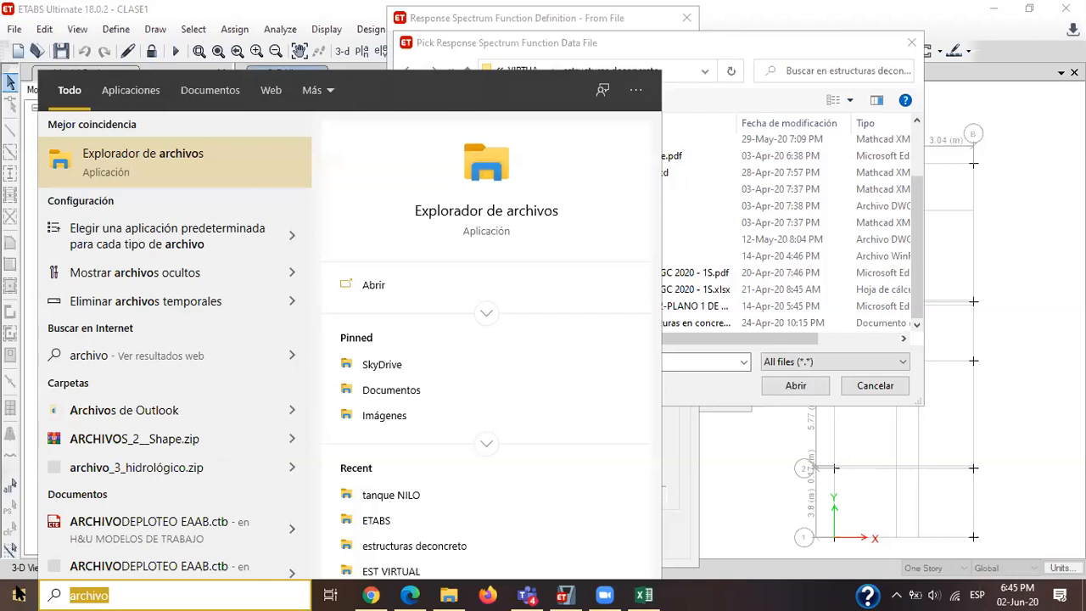
type("wor")
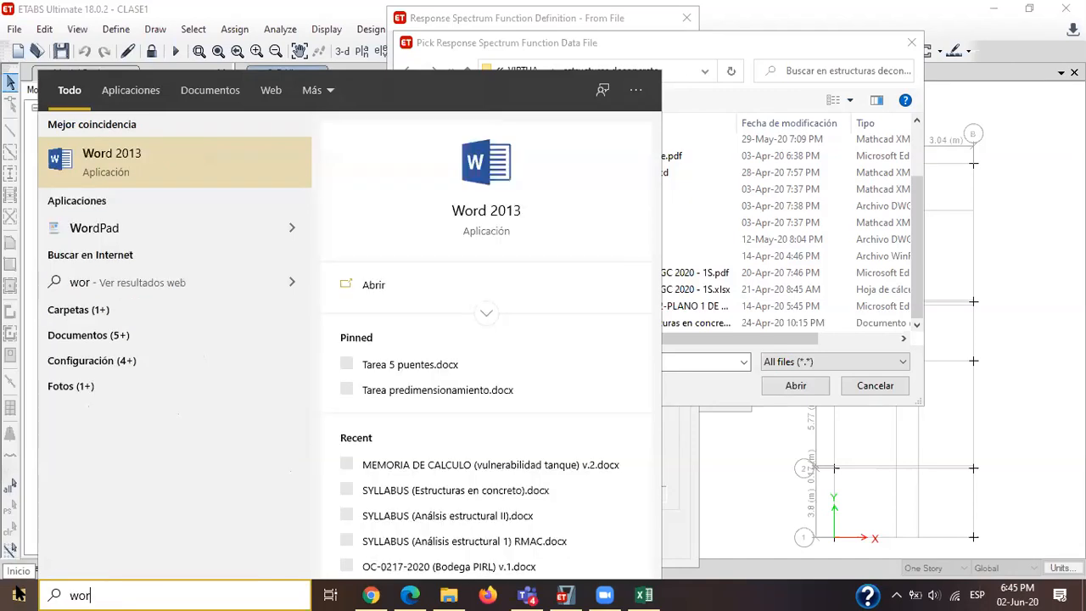
left_click(113, 234)
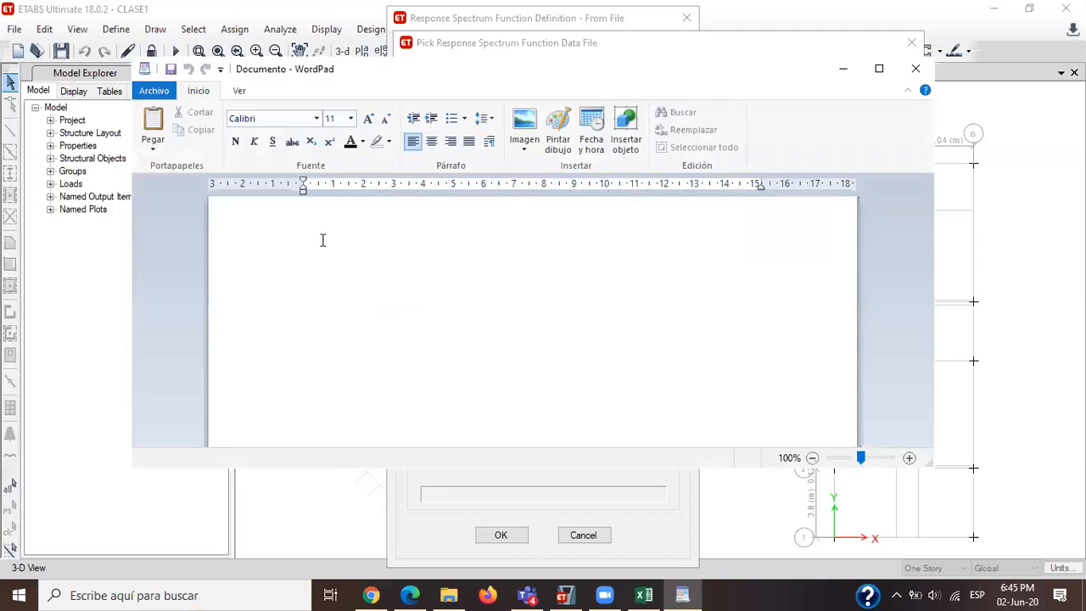
key("ctrl+v")
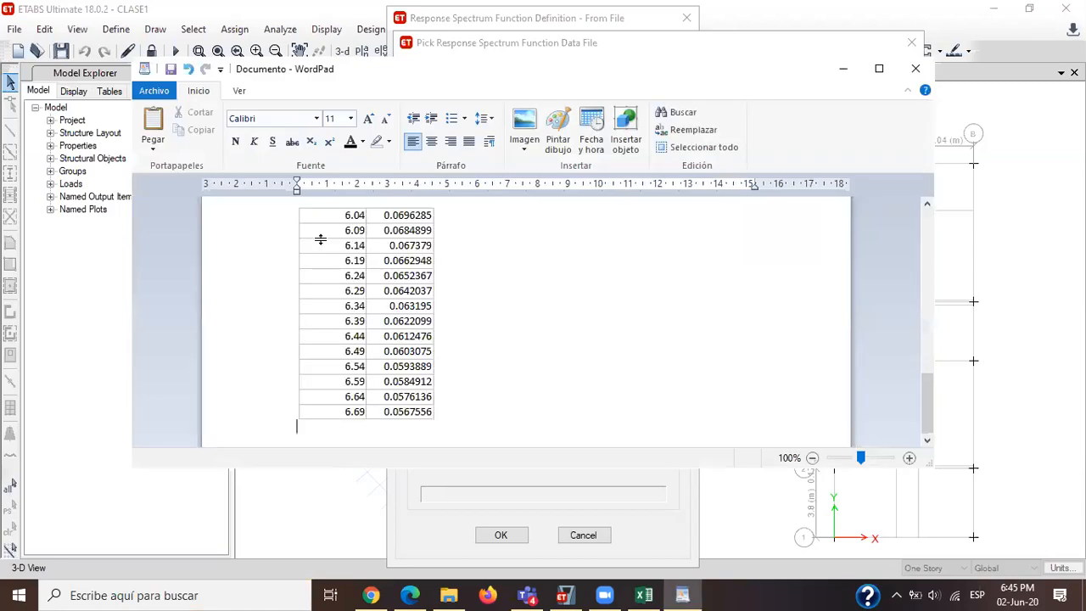
Start saving the newly pasted WordPad document as a new file and go to the VIRTUALIDAD folder in Documentos.
left_click(155, 91)
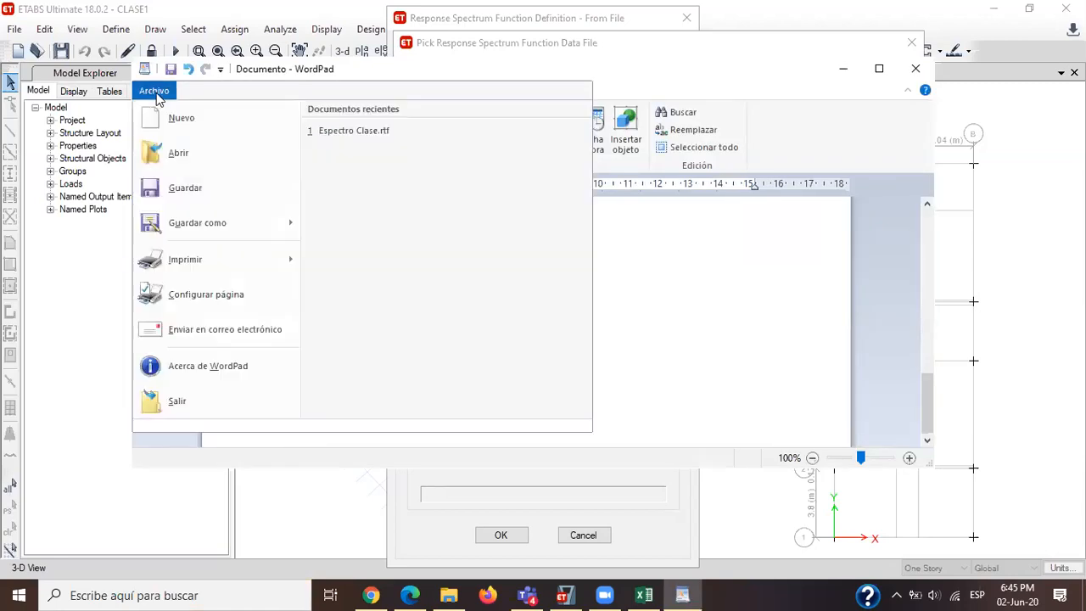
left_click(190, 223)
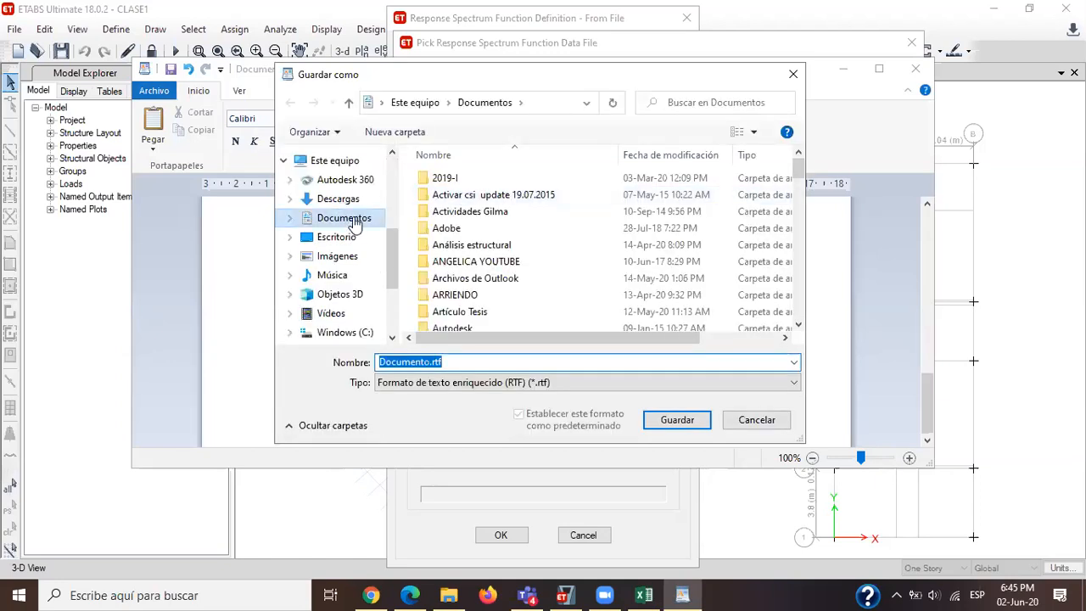
scroll(475, 297, "down", 4)
scroll(479, 303, "up", 2)
scroll(479, 305, "down", 6)
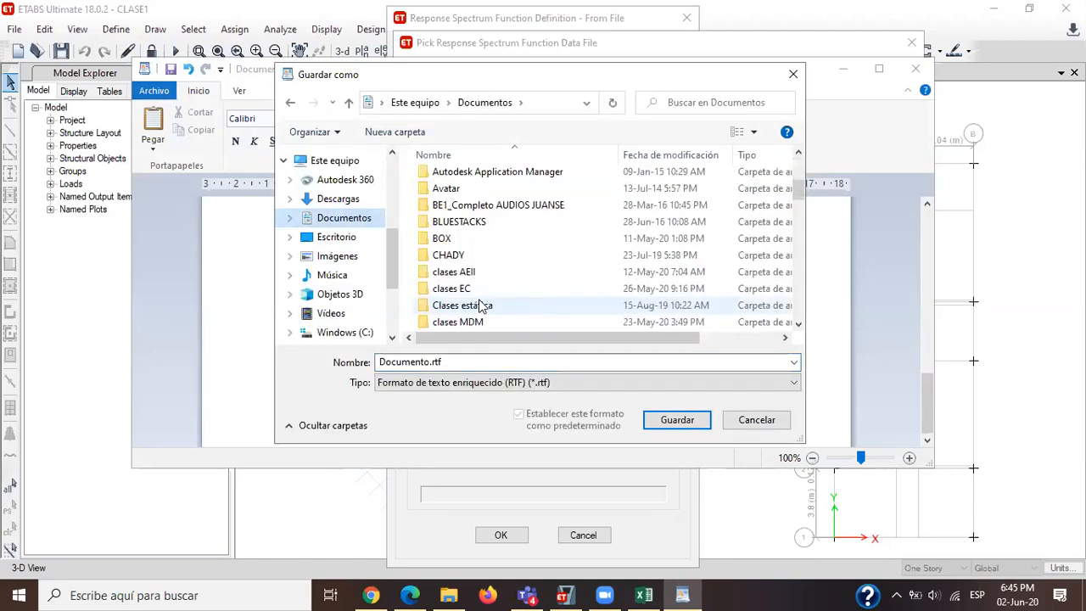
scroll(479, 306, "down", 12)
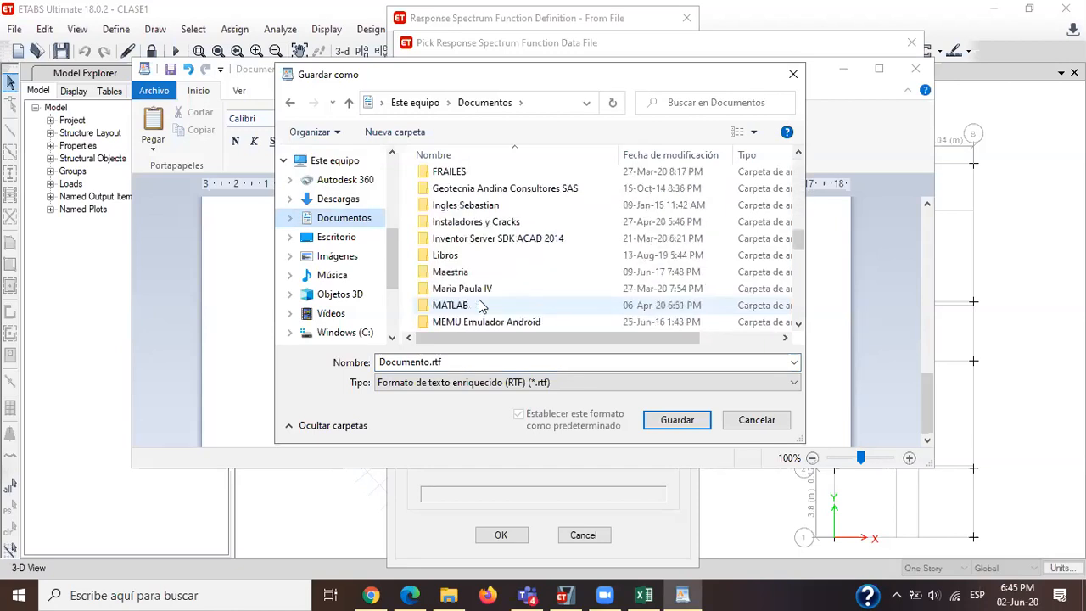
scroll(480, 306, "down", 2)
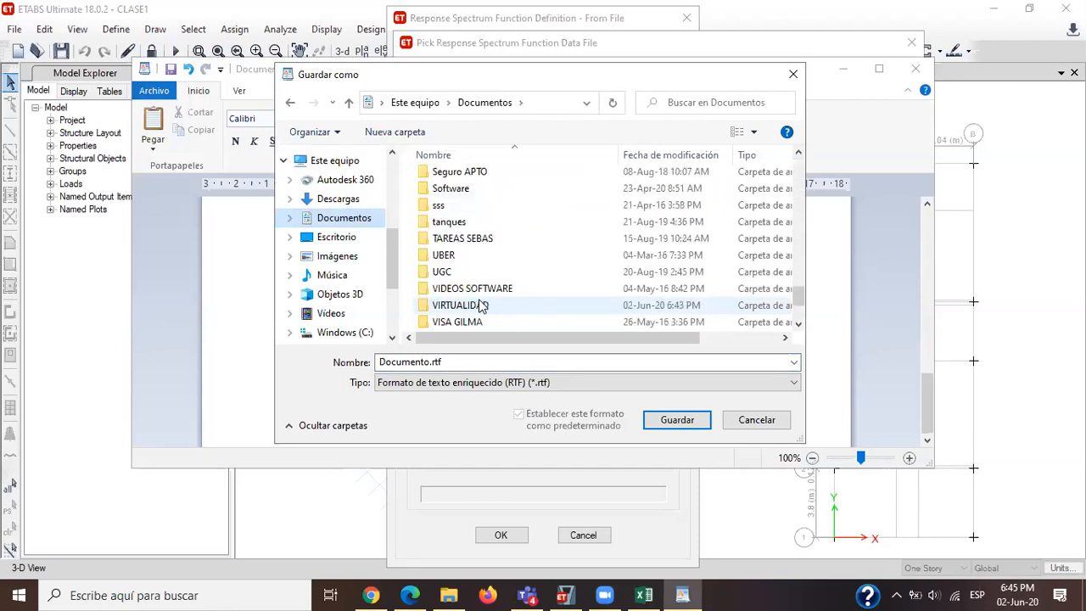
double_click(478, 301)
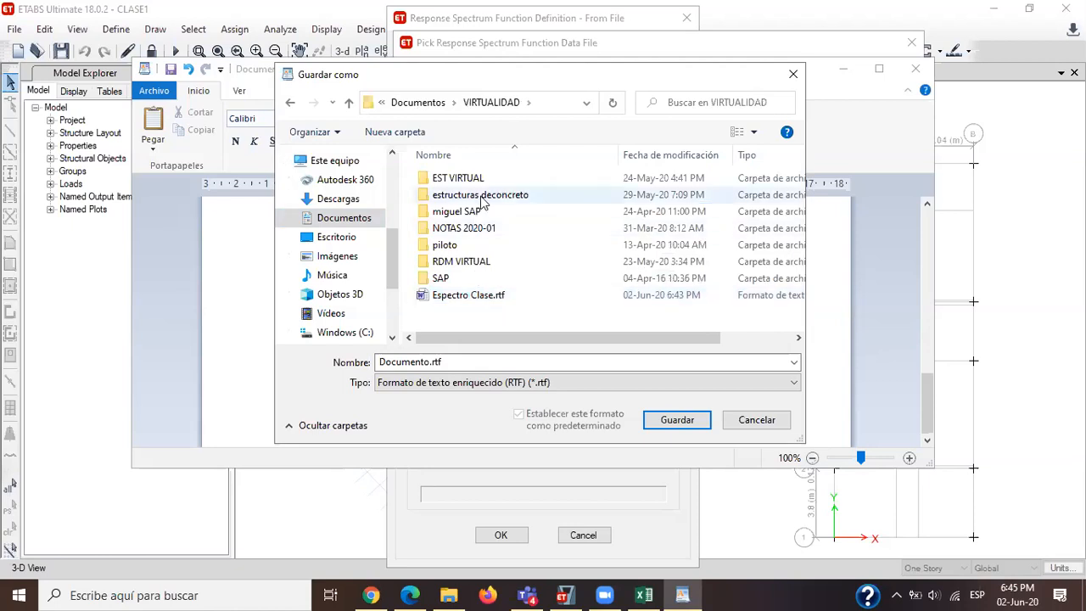
Save the WordPad spectrum table as "espectro" in rich text format inside the "estructuras deconcreto" folder.
left_click(495, 201)
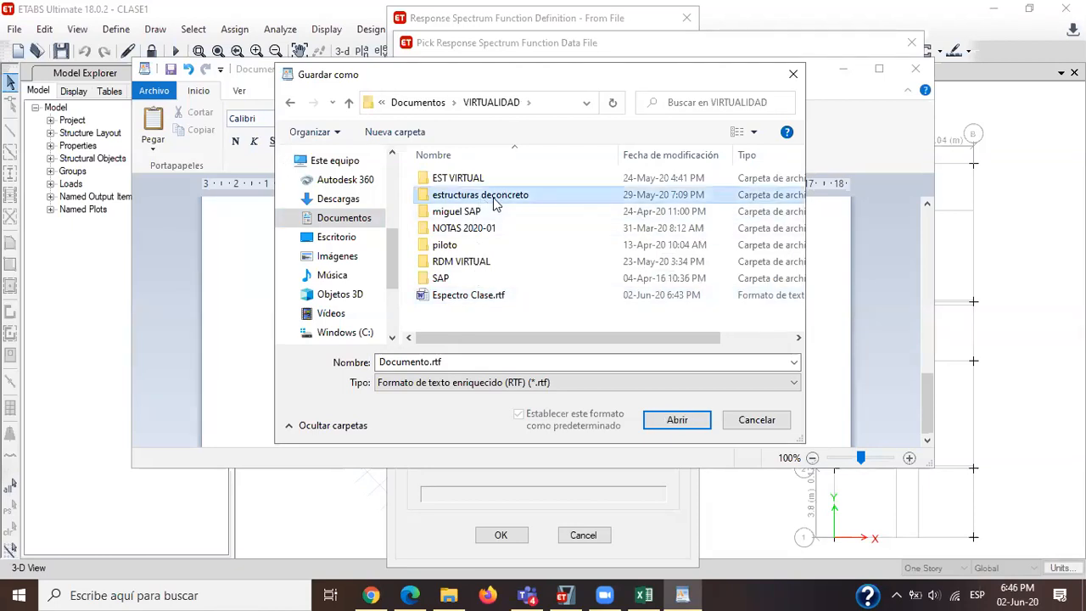
left_click(676, 419)
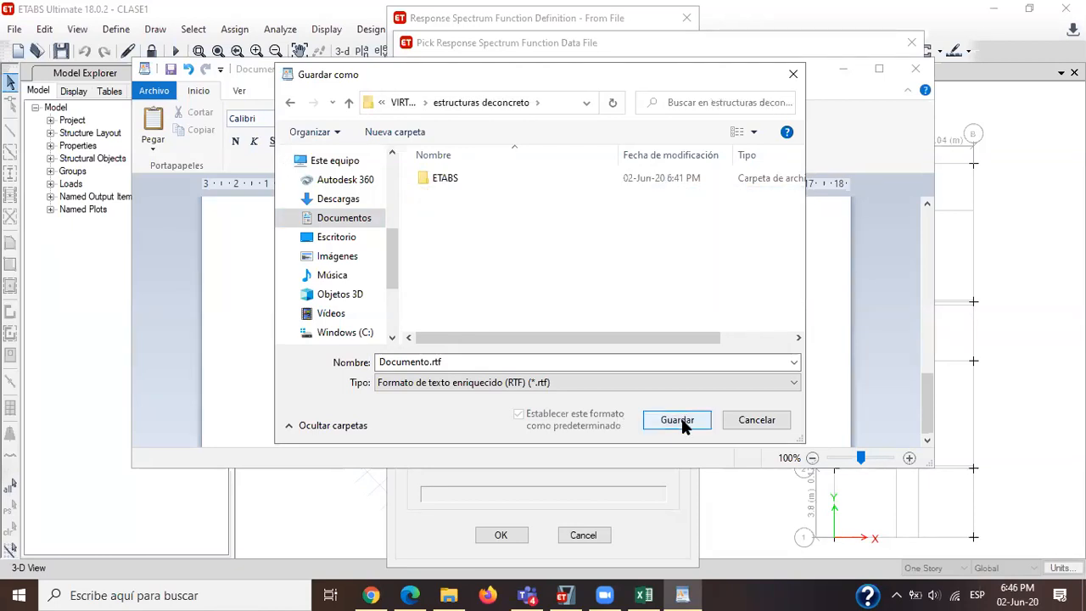
left_click(366, 362)
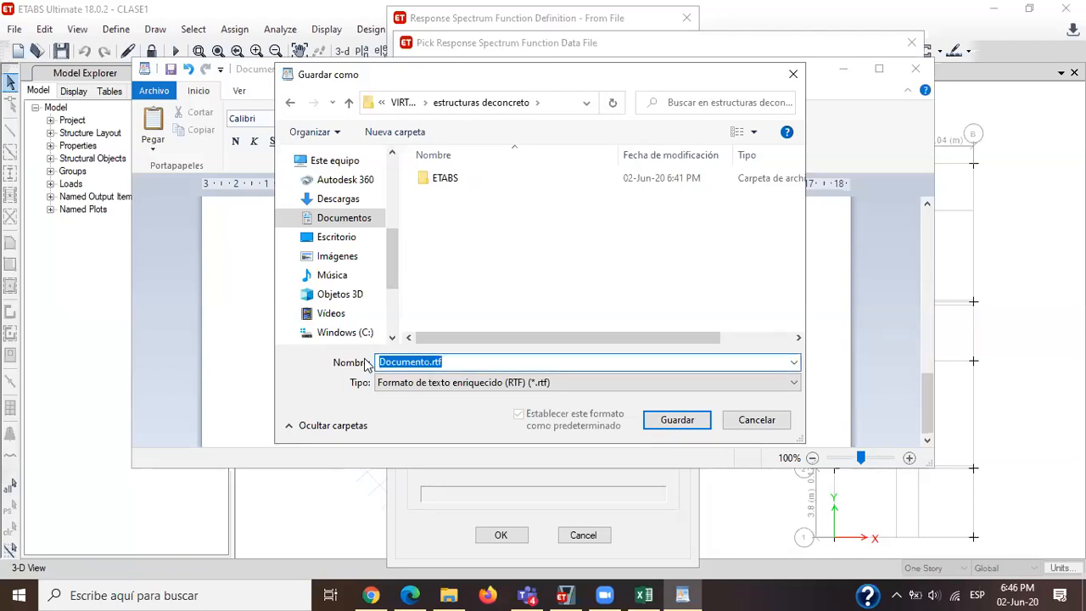
type("espectro")
key("Return")
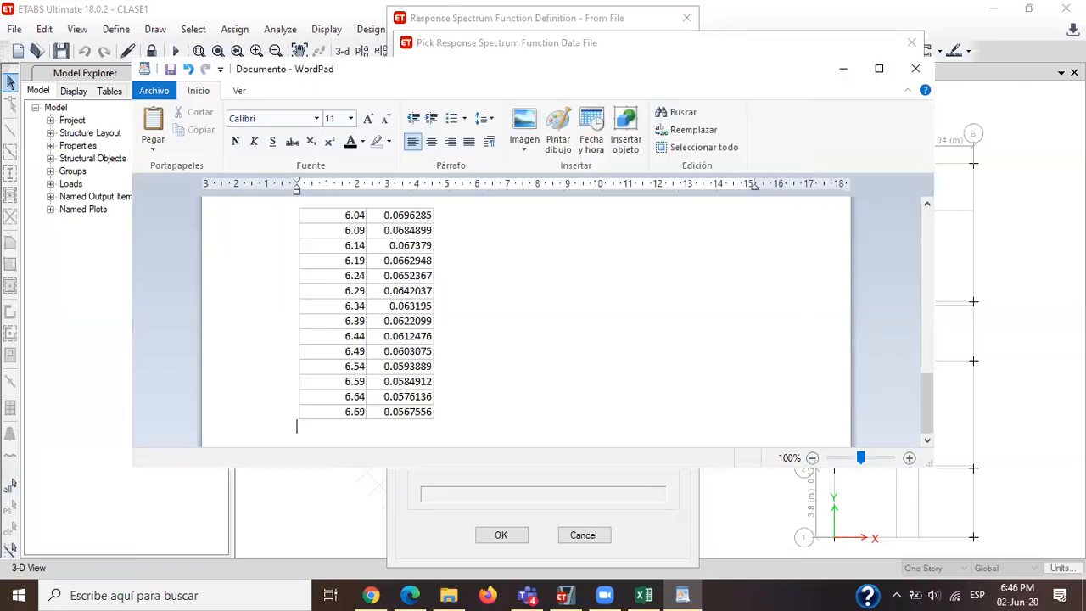
Return to ETABS and try to load espectro.rtf as the response spectrum function's data file.
left_click(413, 493)
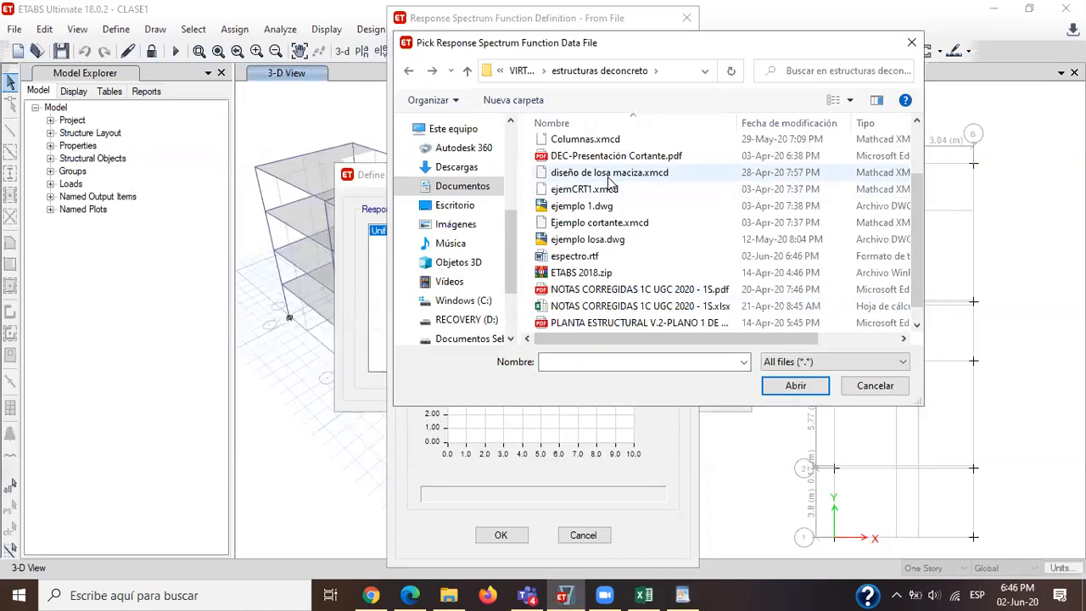
scroll(620, 249, "up", 2)
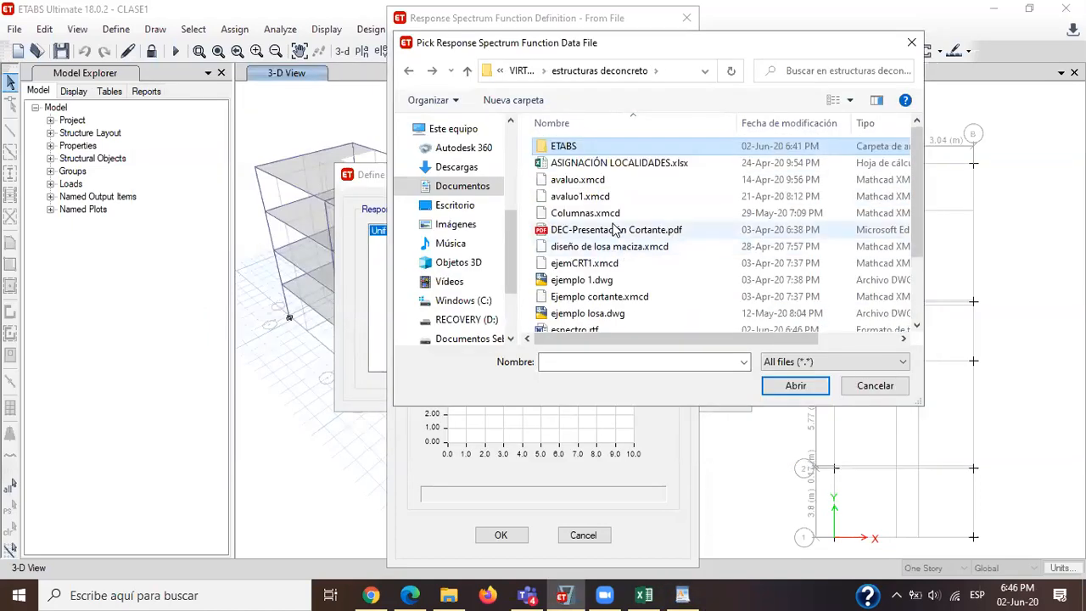
scroll(615, 229, "down", 2)
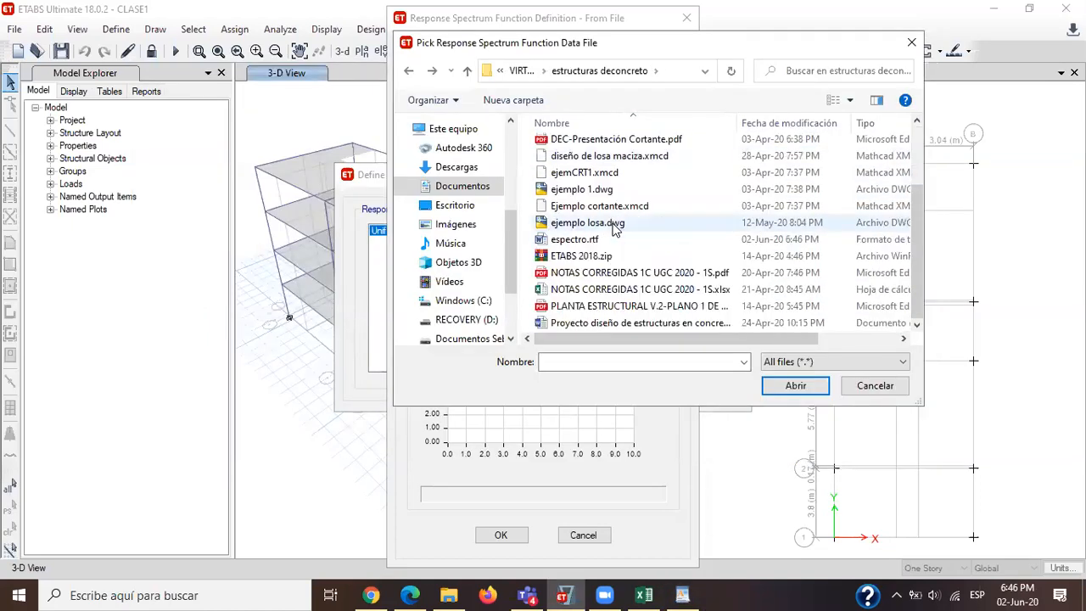
left_click(583, 243)
left_click(803, 389)
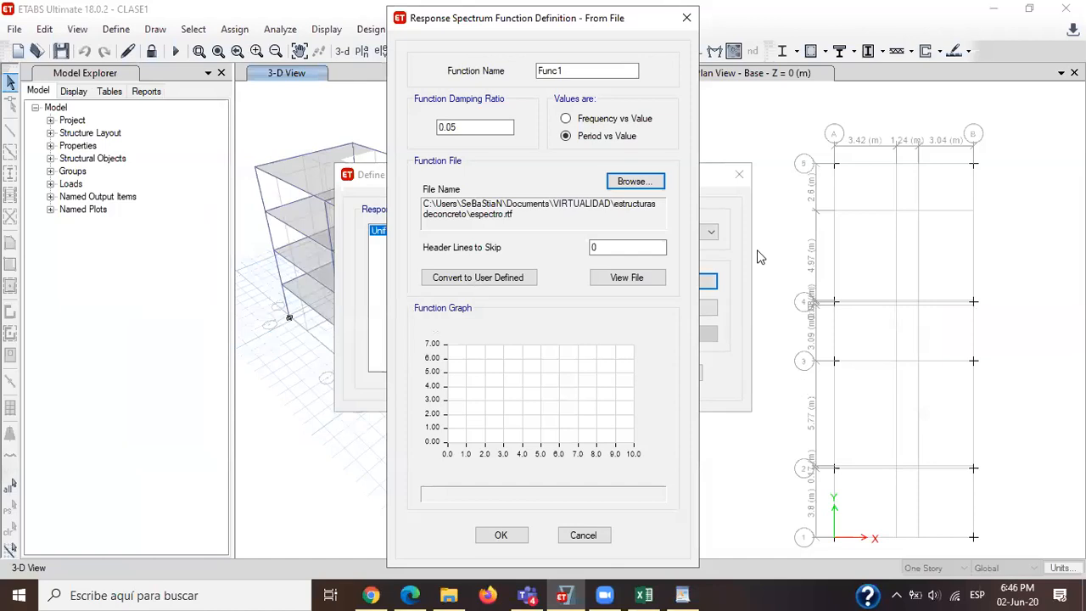
left_click(611, 247)
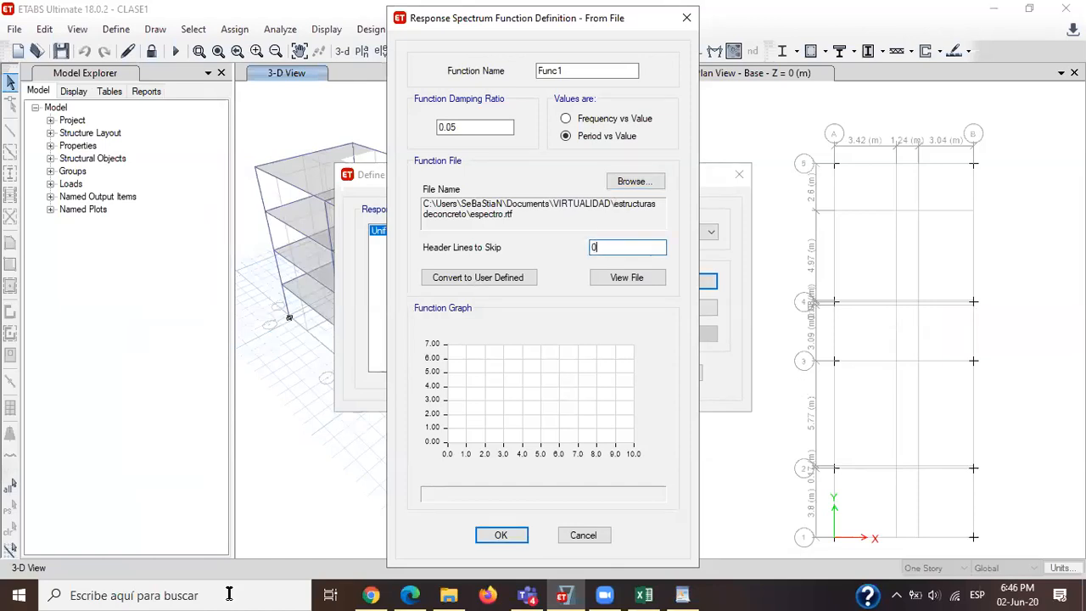
Open Bloc de notas and paste the copied T and Sa spectrum table into a new text document.
left_click(258, 594)
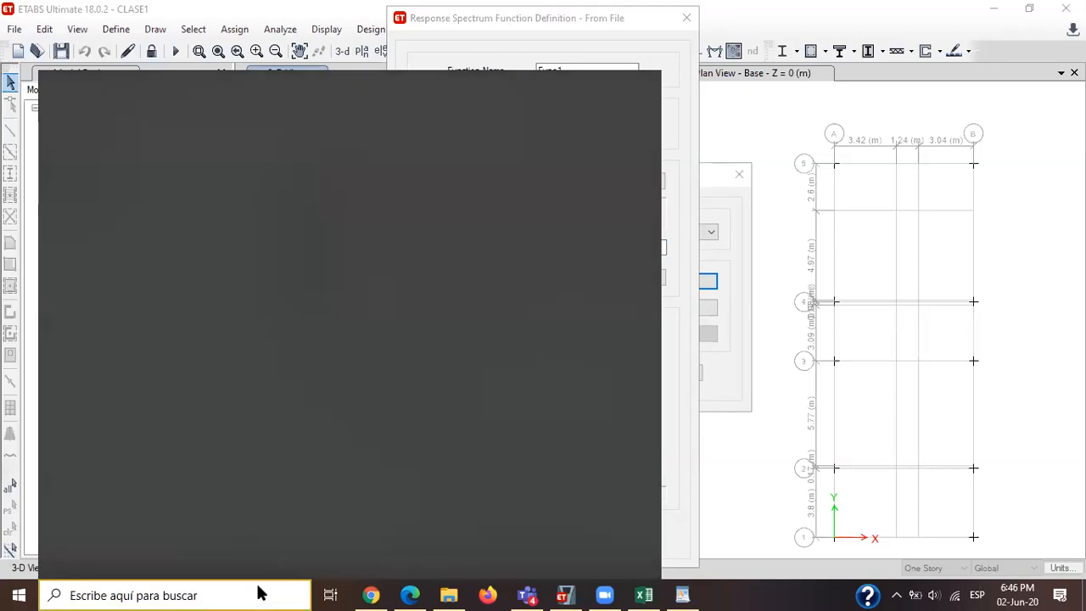
type("block")
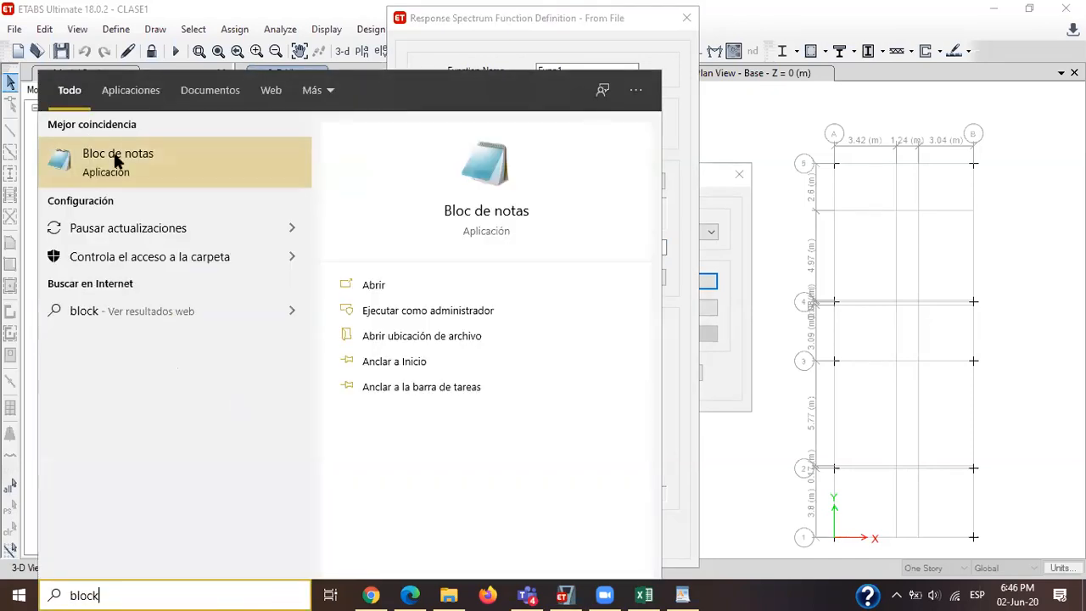
left_click(153, 158)
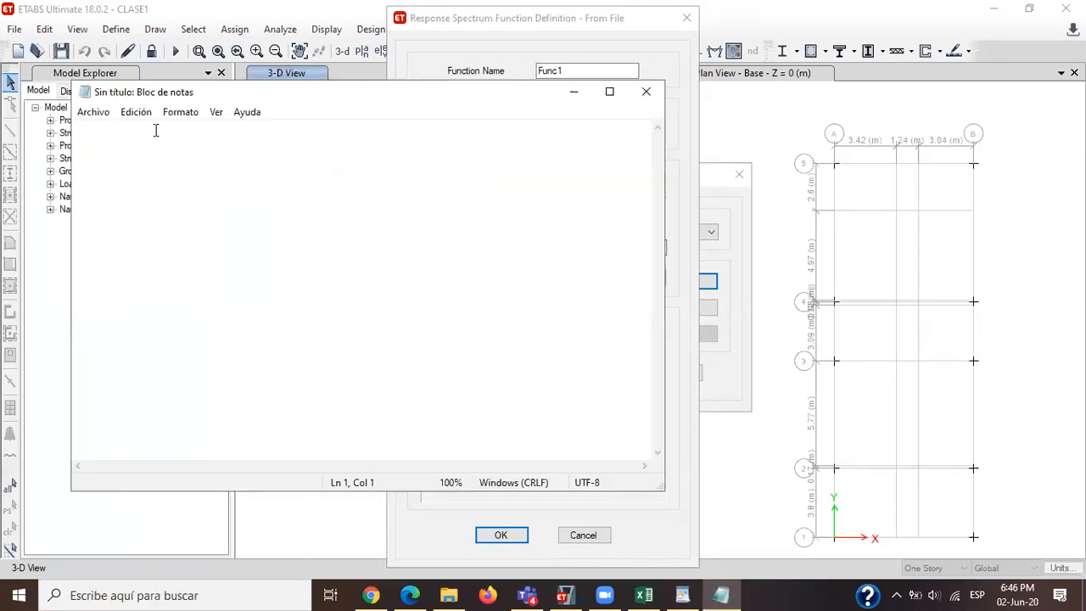
key("ctrl+v")
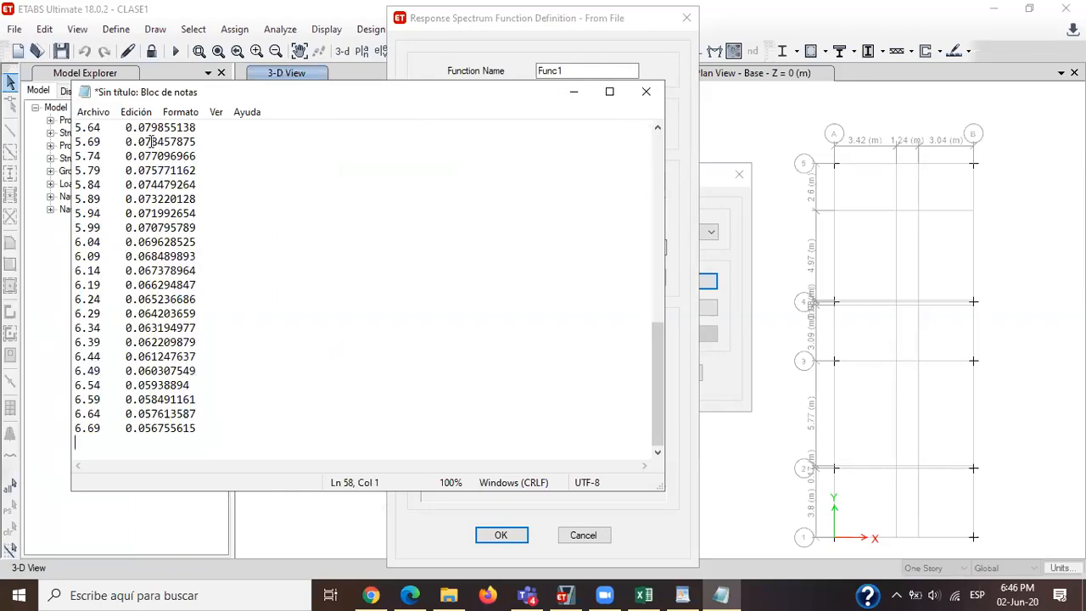
scroll(146, 189, "up", 10)
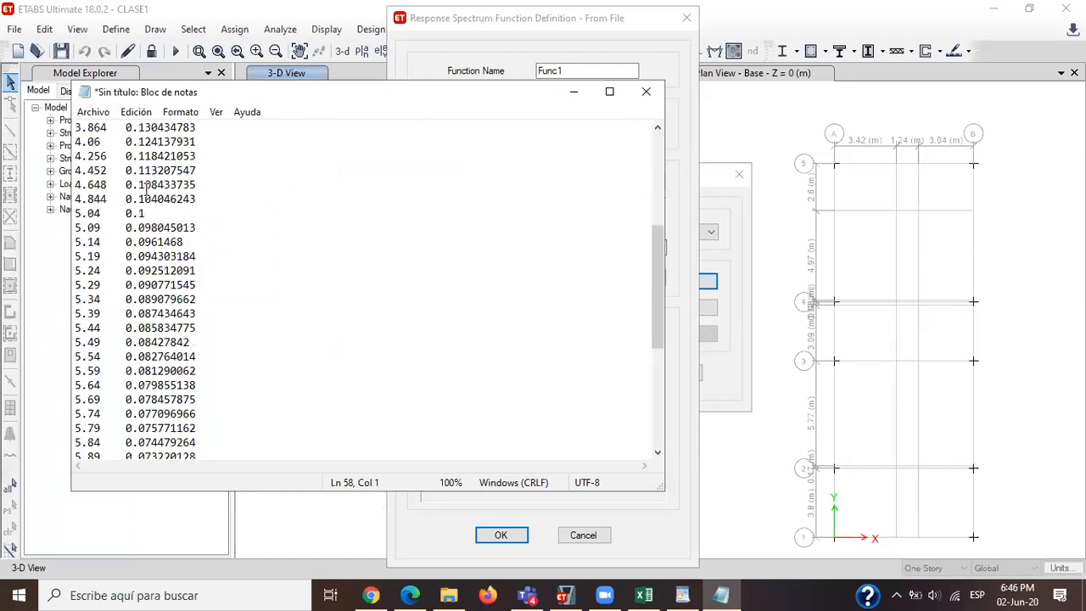
Save the text document as "espectro clase" in Documentos > VIRTUALIDAD > estructuras deconcreto, and close it.
left_click(94, 112)
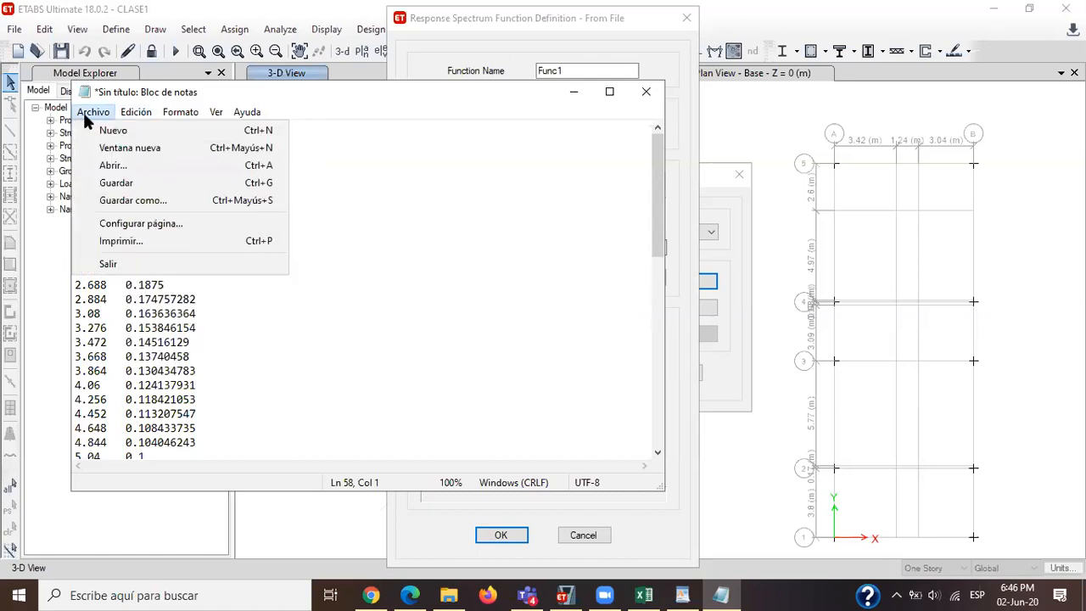
left_click(133, 201)
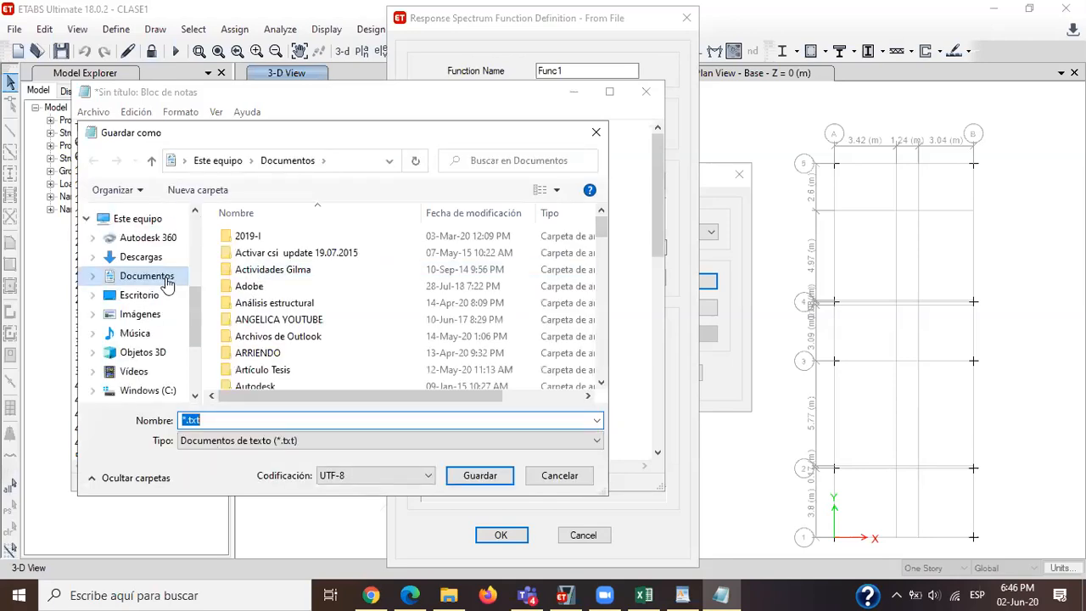
scroll(194, 358, "down", 2)
scroll(194, 359, "up", 2)
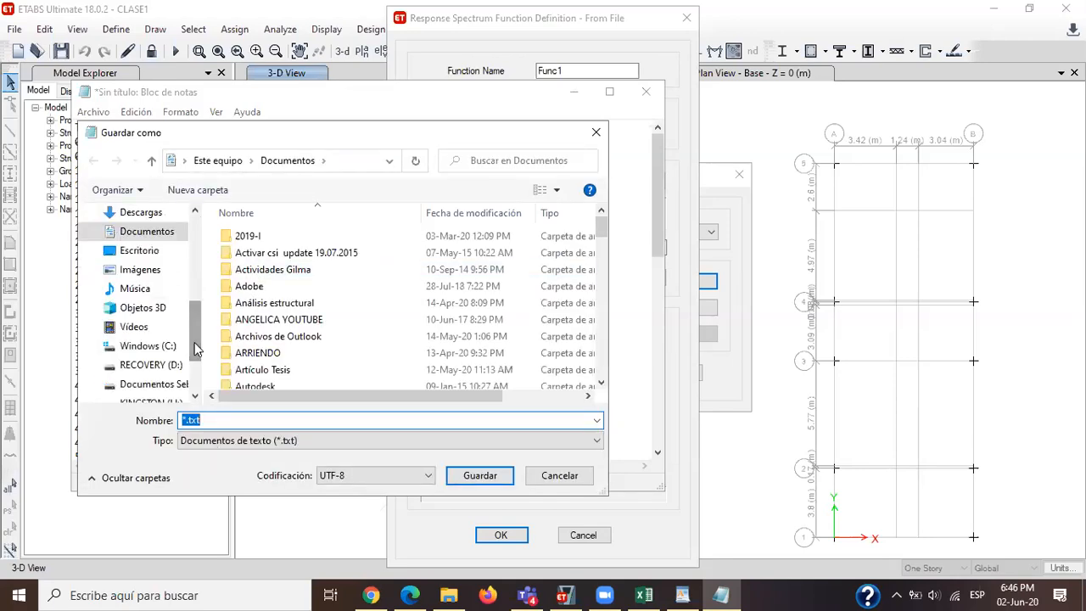
left_click(262, 342)
scroll(262, 348, "down", 10)
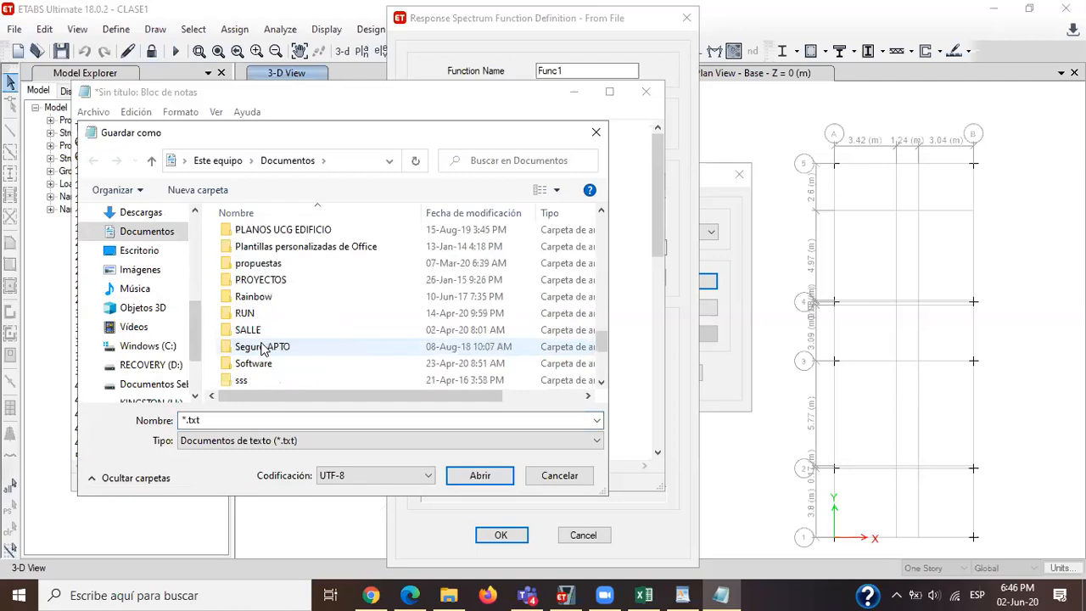
scroll(263, 319, "down", 4)
left_click(271, 303)
double_click(272, 303)
left_click(266, 256)
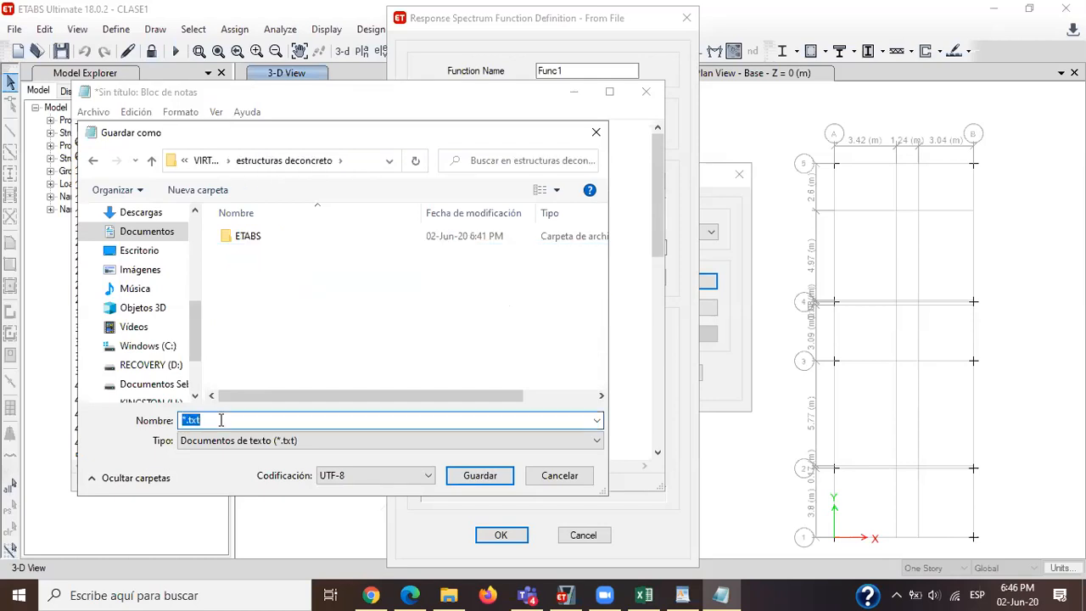
type("espectro clase")
key("Return")
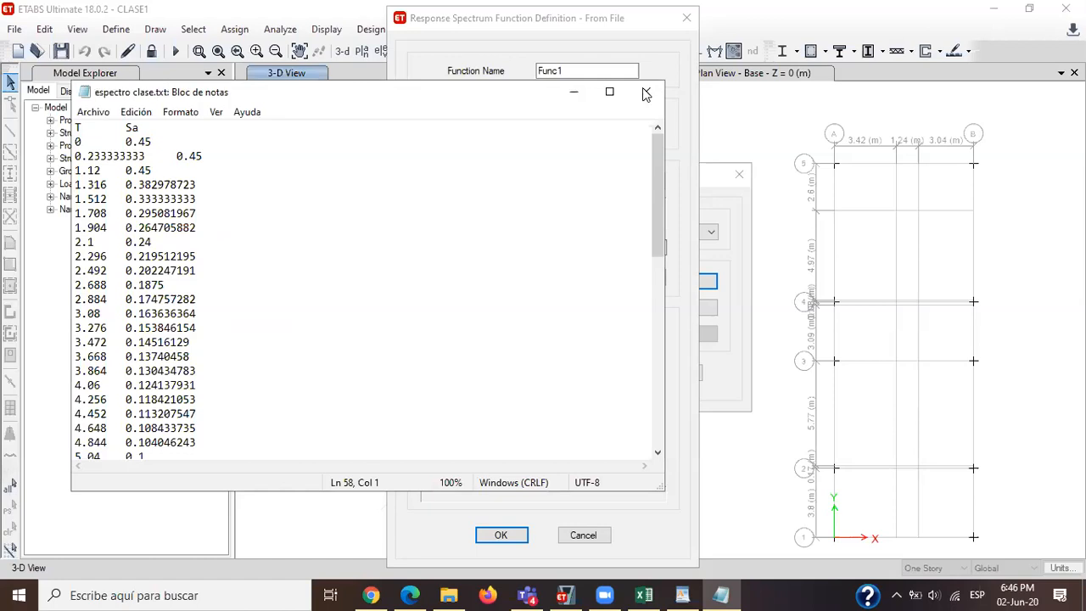
left_click(644, 93)
Load "espectro clase.txt" as the data file of the response spectrum function.
left_click(634, 180)
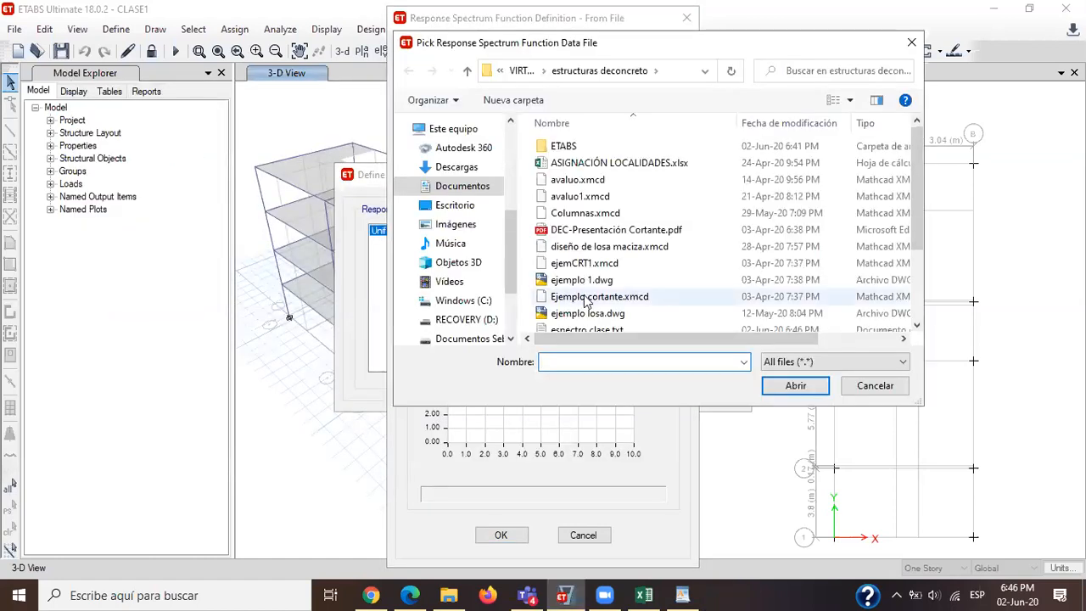
scroll(583, 301, "down", 2)
left_click(589, 224)
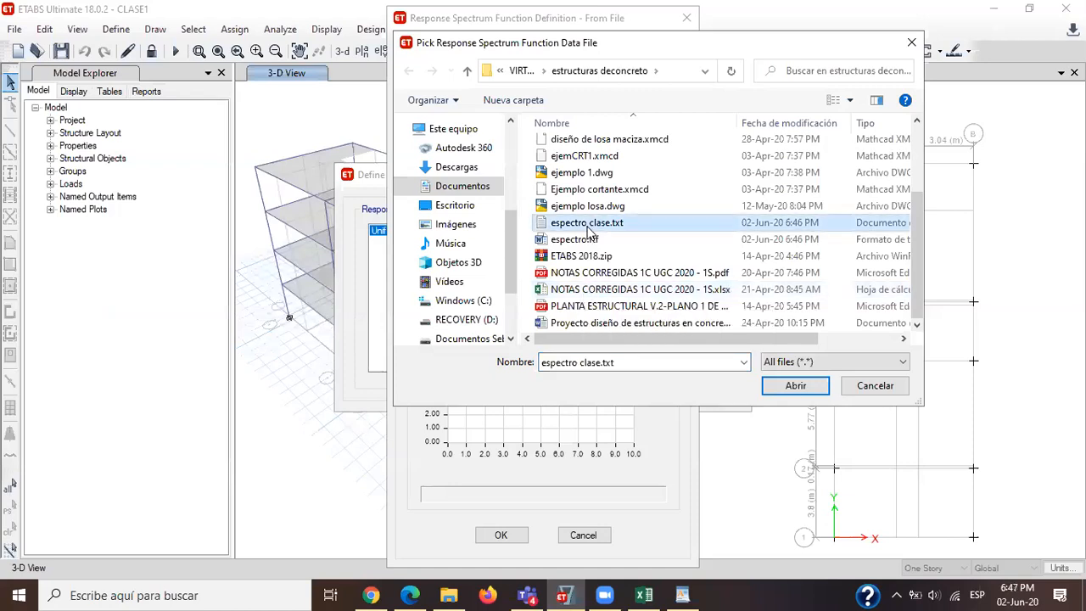
double_click(587, 226)
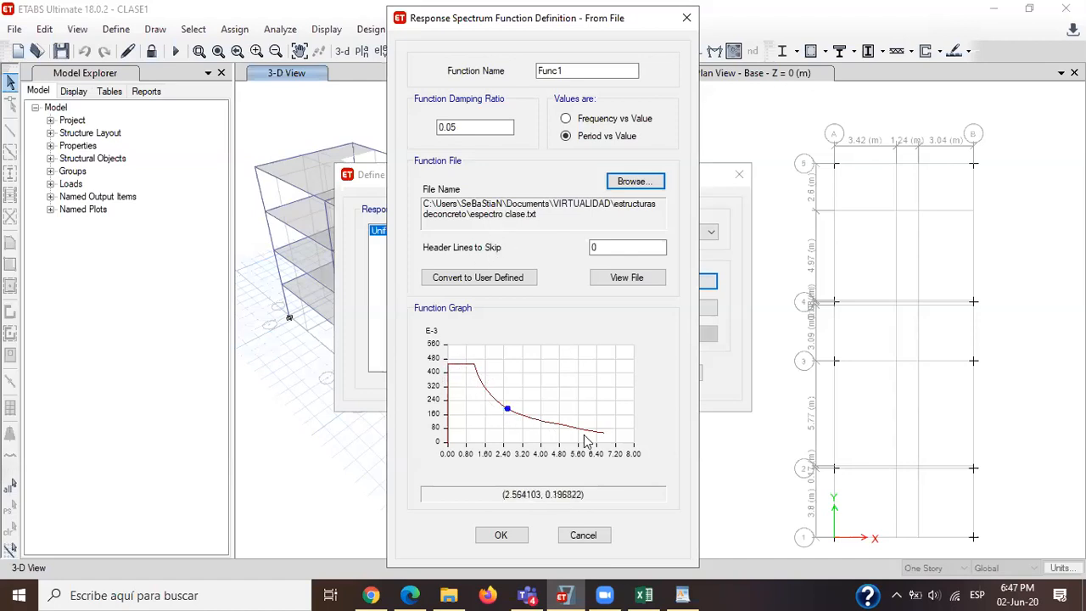
Compare the imported function graph with the "Espectro de diseño" chart on the Espectro sheet in Excel.
left_click(643, 594)
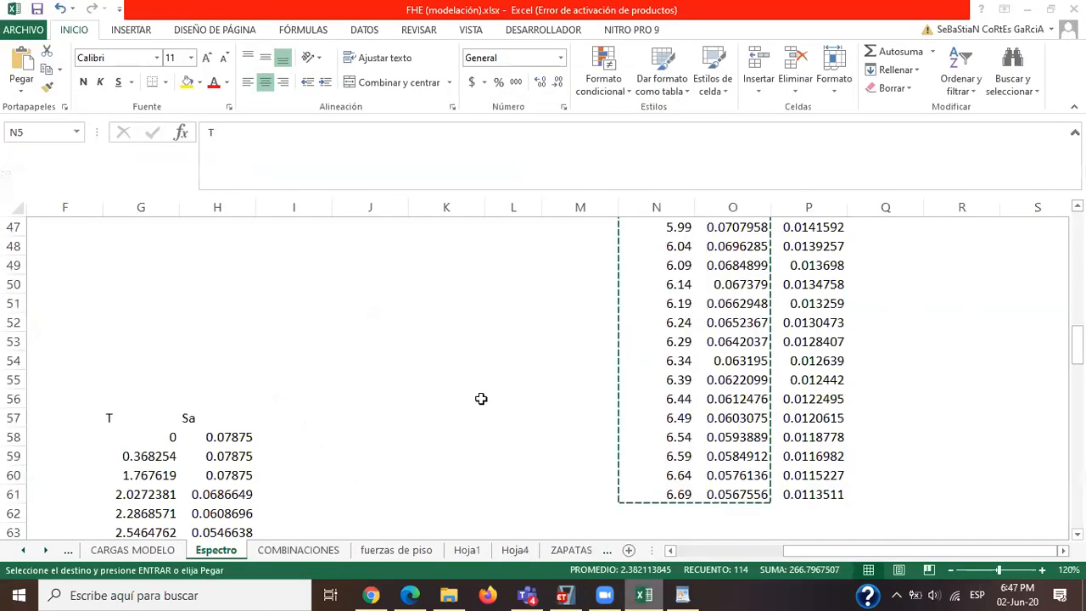
scroll(481, 399, "up", 14)
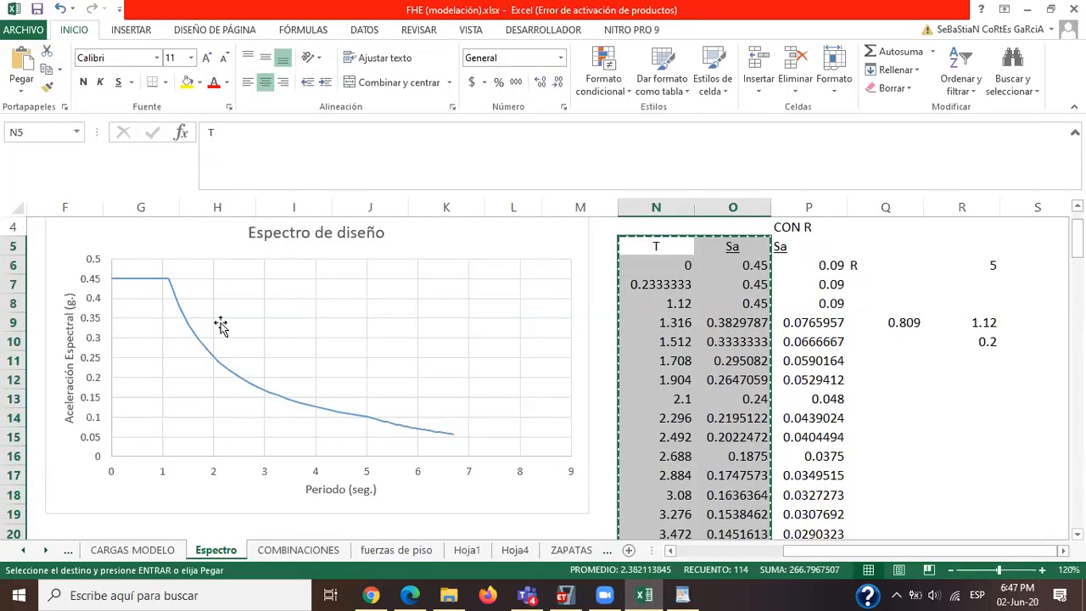
key("alt+Tab")
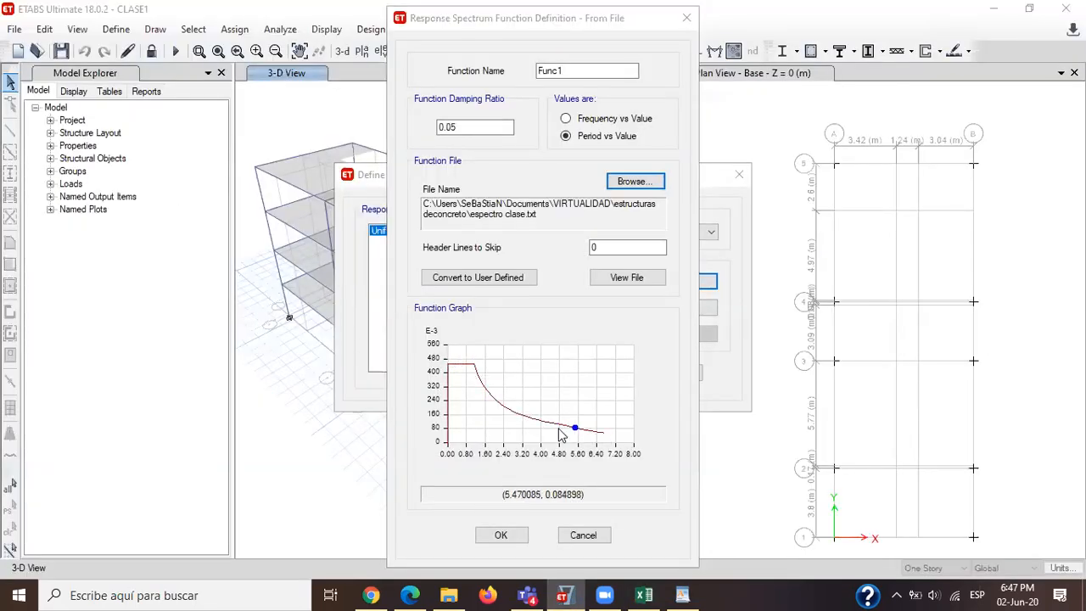
key("alt+Tab")
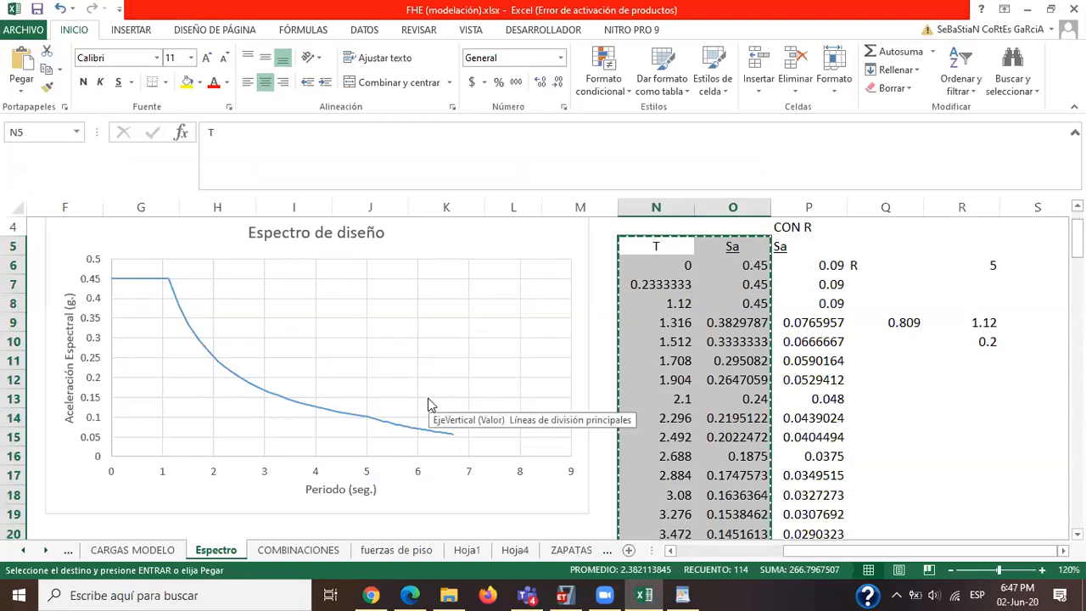
key("alt+Tab")
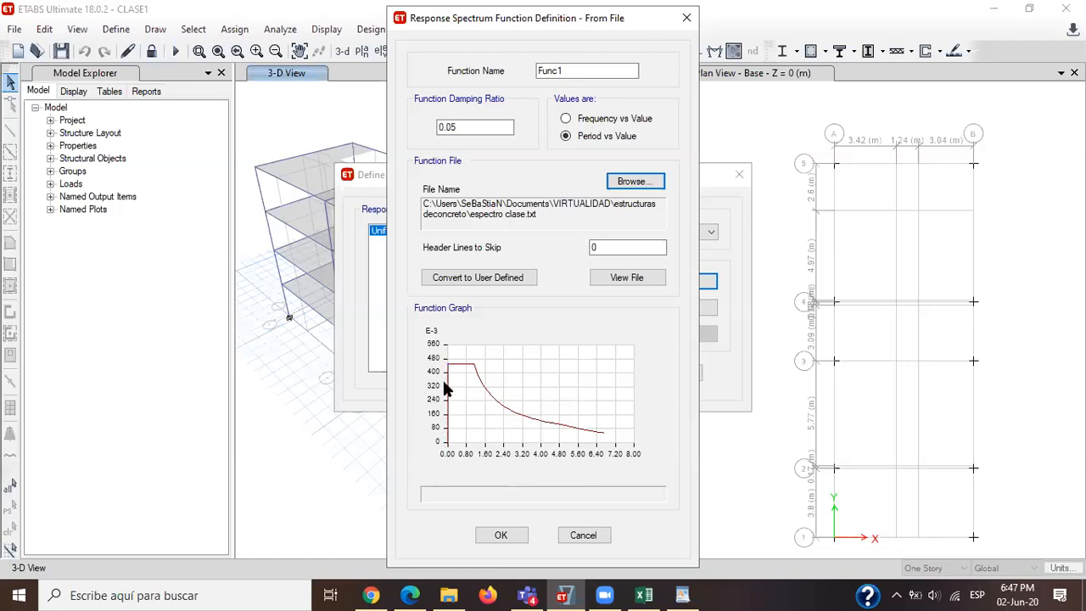
Check the T and Sa header row of the spectrum table in WordPad, and return to the ETABS function definition.
left_click(681, 595)
scroll(420, 278, "up", 10)
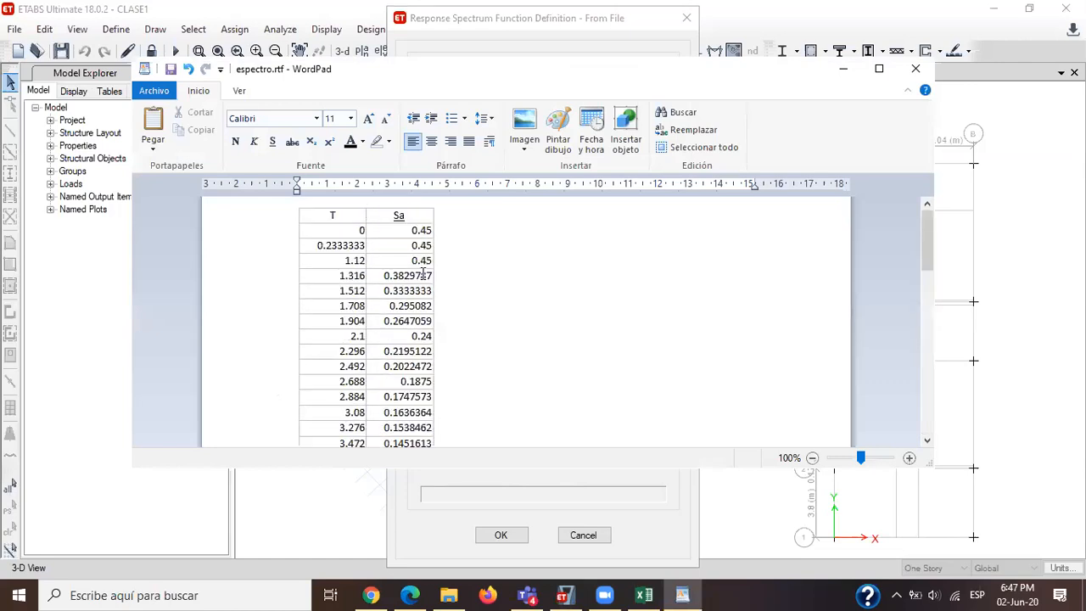
double_click(342, 214)
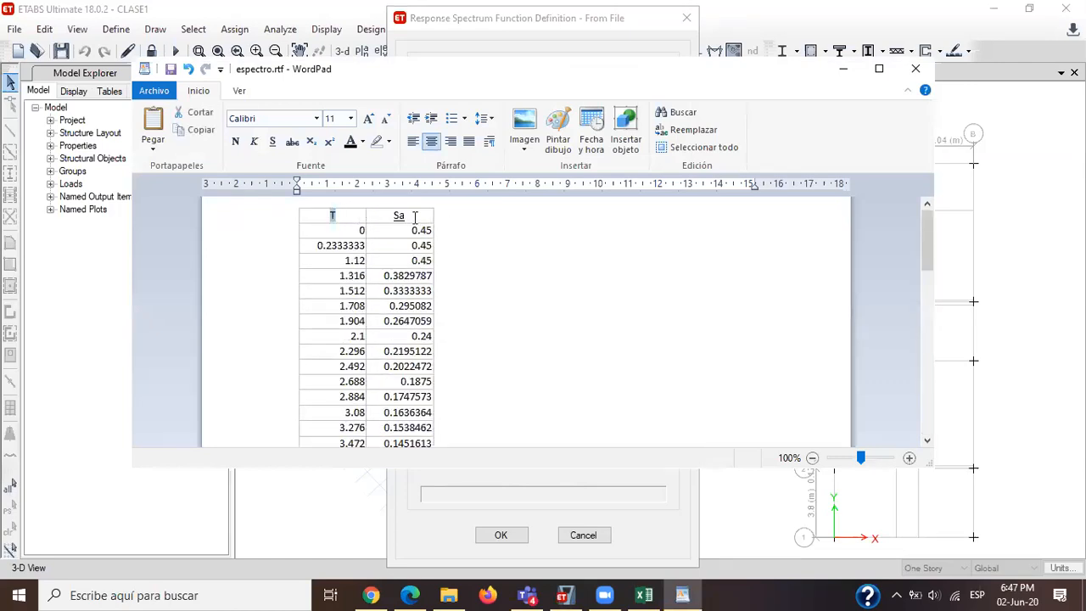
left_click_drag(415, 217, 370, 221)
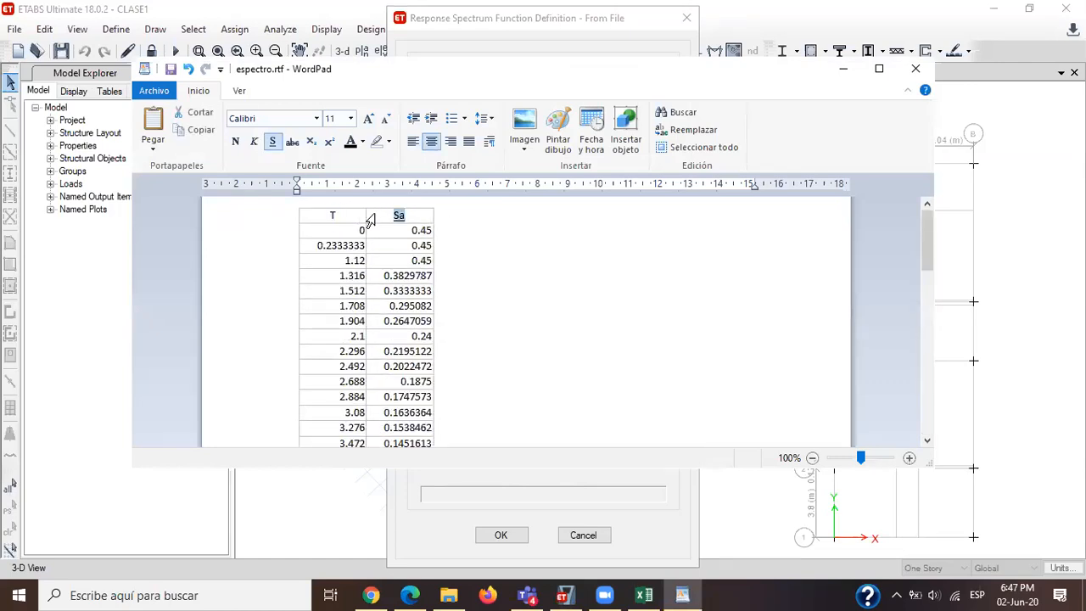
left_click(778, 588)
left_click(671, 553)
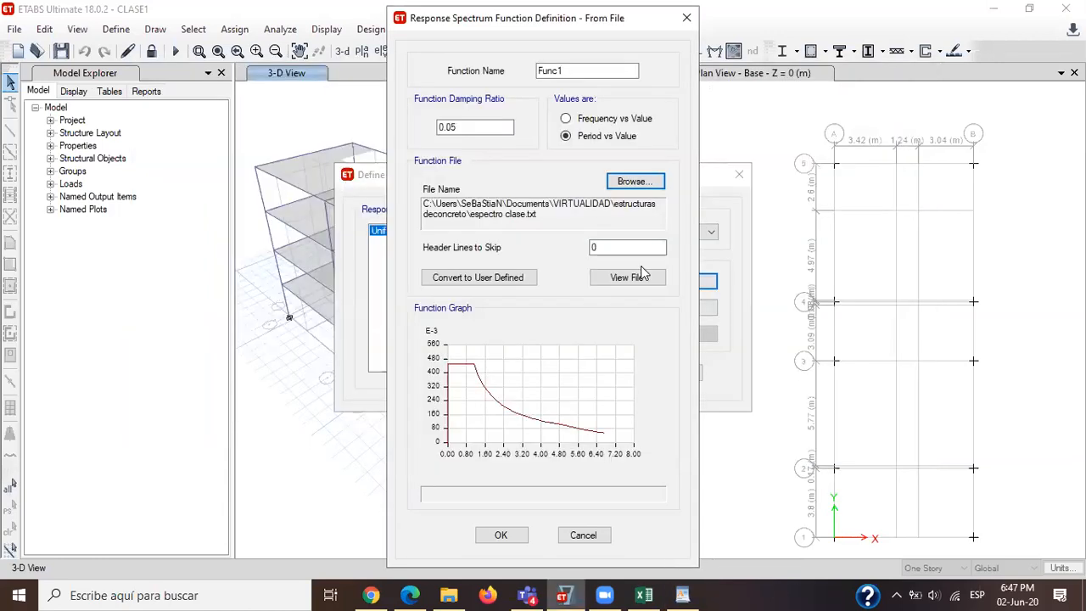
Set the header lines to skip to 1 and name the response spectrum function "Espectro Clase".
left_click(595, 247)
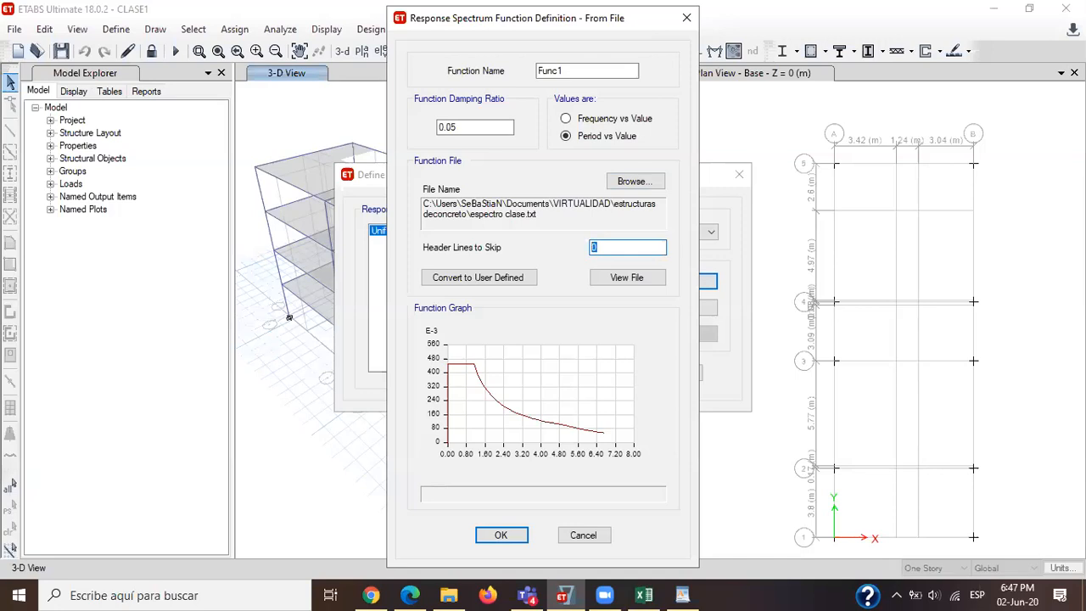
left_click(623, 70)
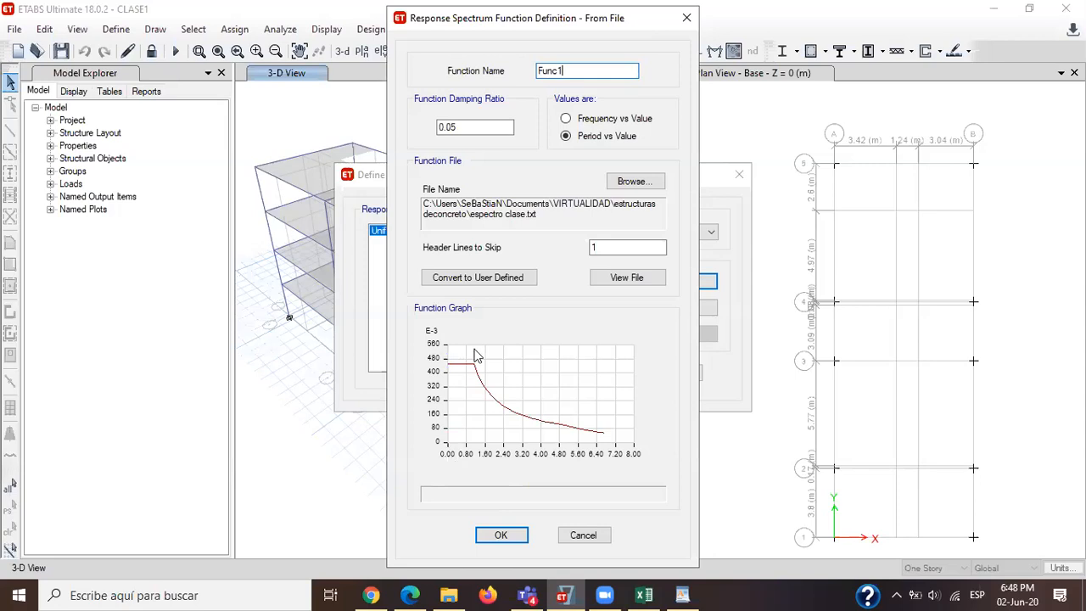
double_click(459, 59)
type("Espectro Clase")
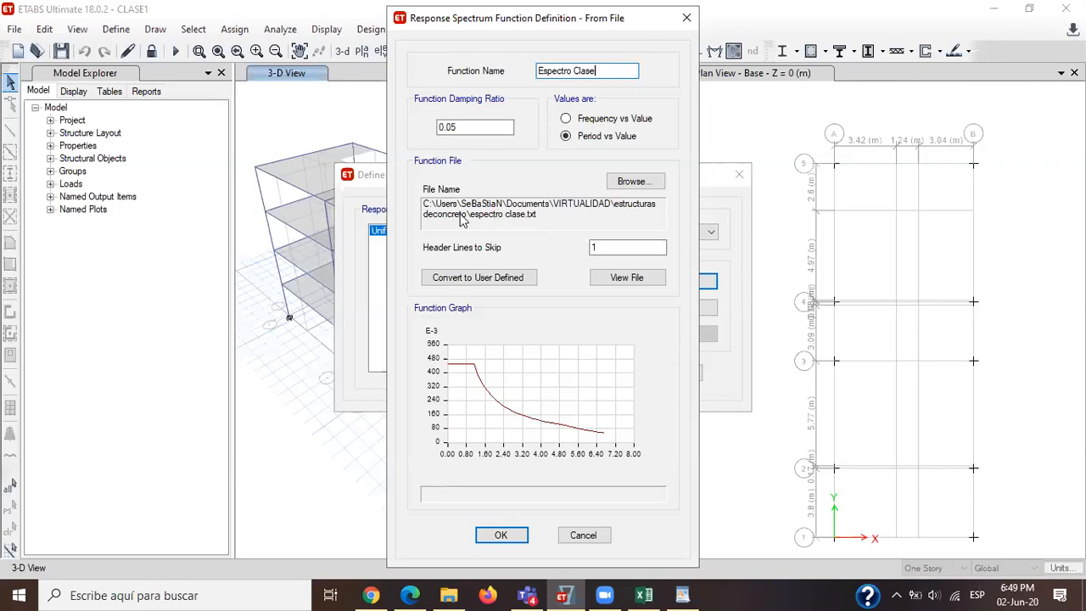
Convert the Espectro Clase function to user defined and look through its period and value list.
left_click(522, 286)
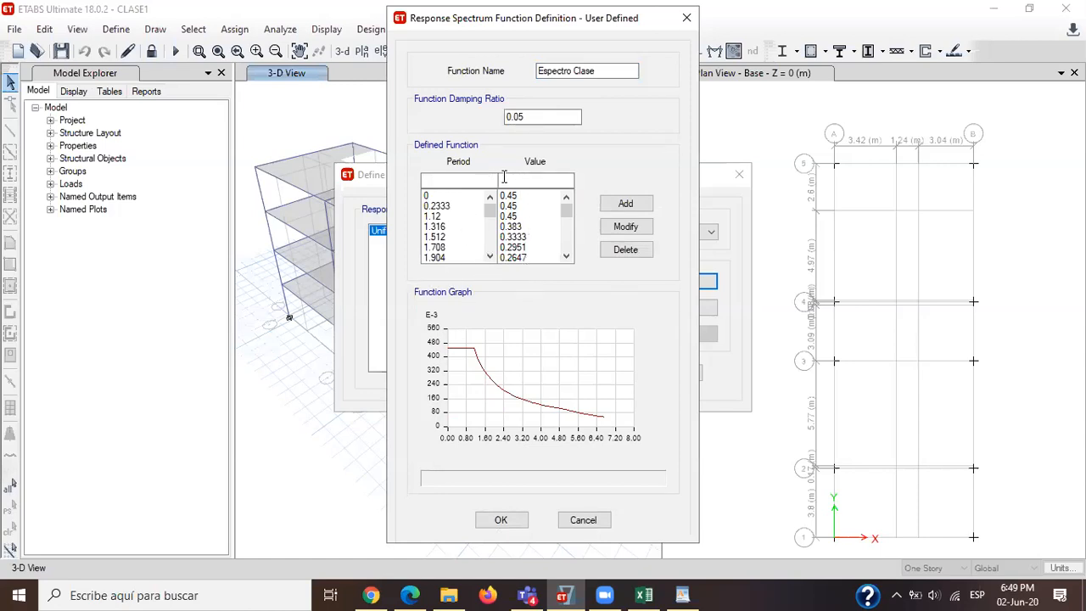
left_click_drag(448, 201, 500, 212)
scroll(531, 208, "up", 3)
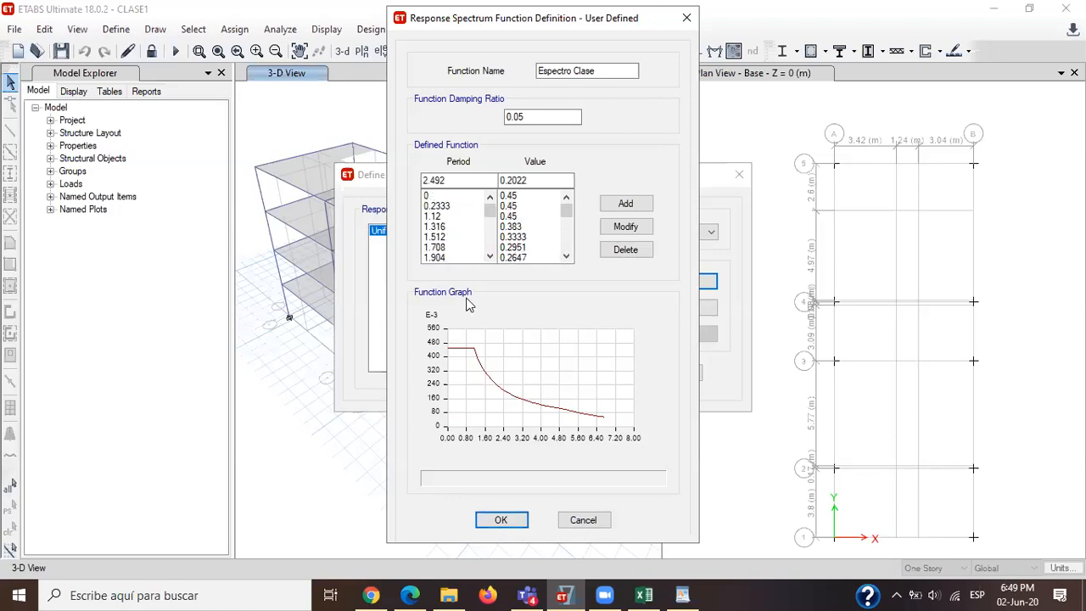
Compare the function's period and value pairs with the T and Sa columns on the Espectro sheet in Excel.
left_click(643, 595)
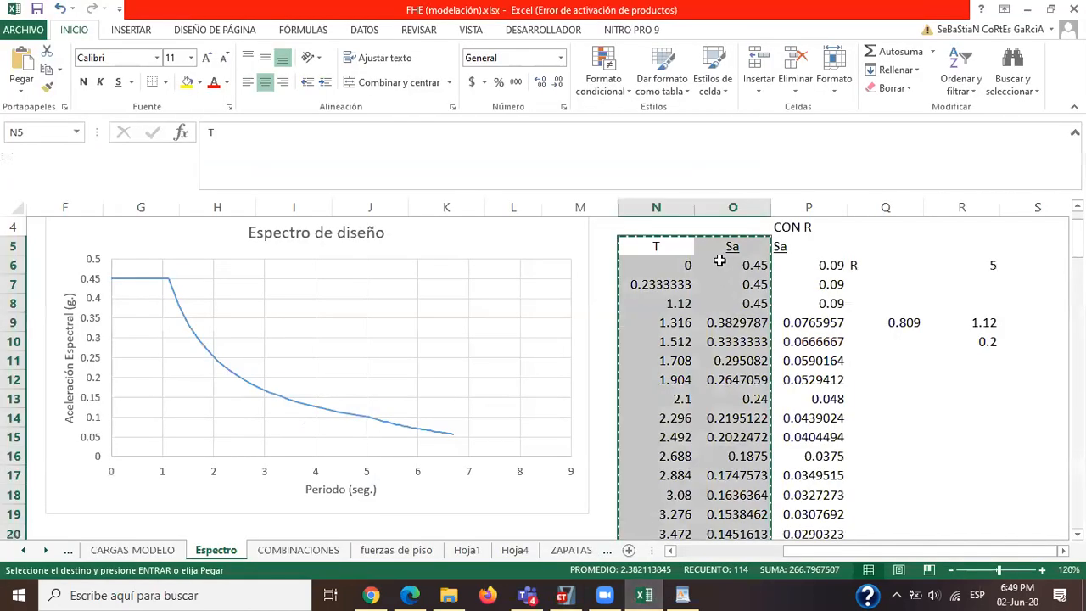
left_click(720, 261)
left_click(638, 264)
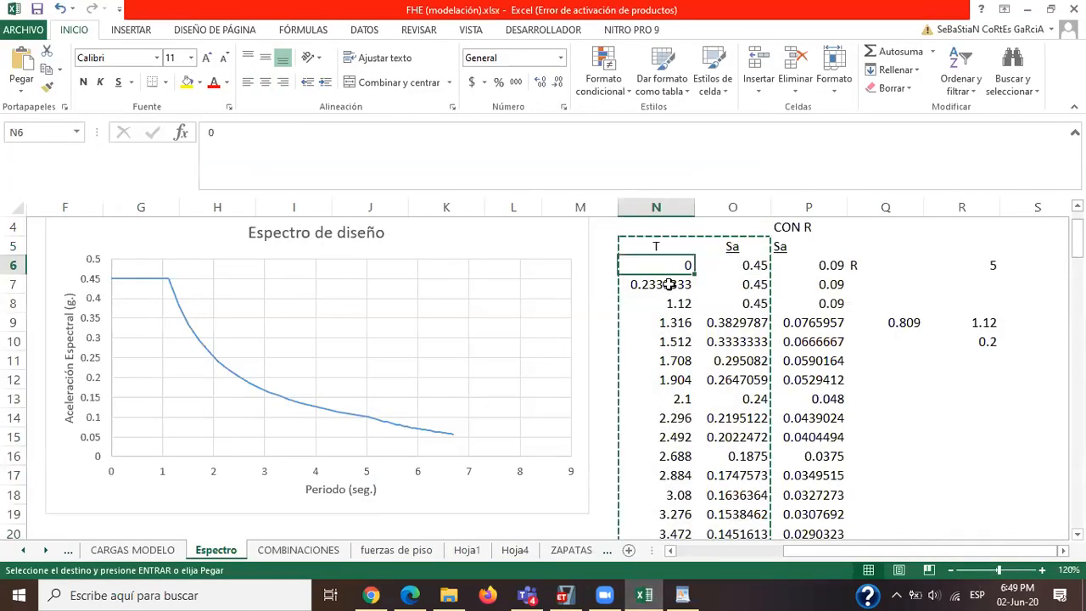
key("alt+Tab")
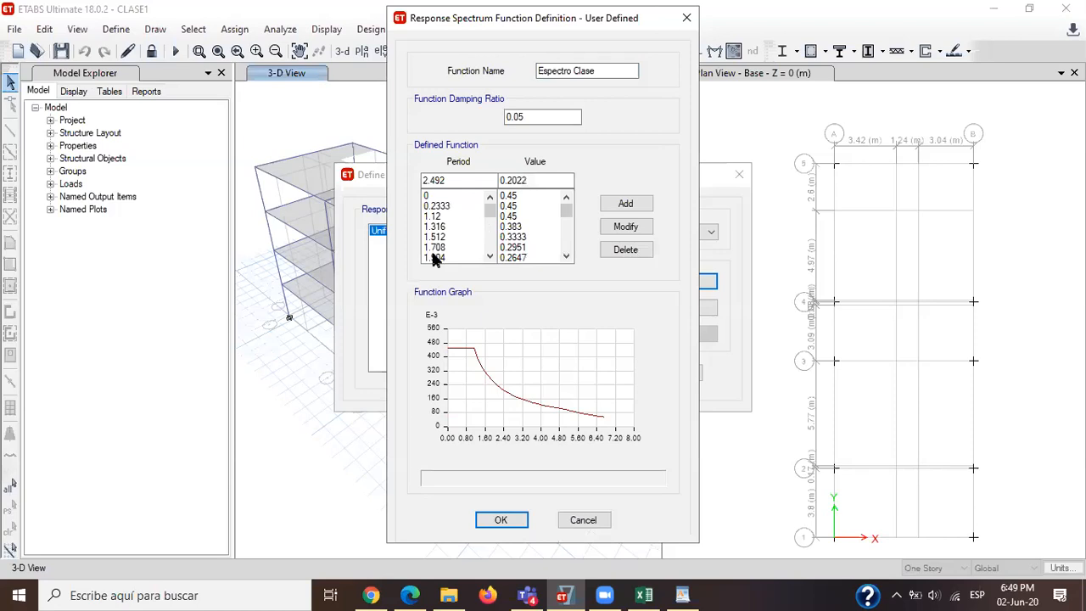
key("alt+Tab")
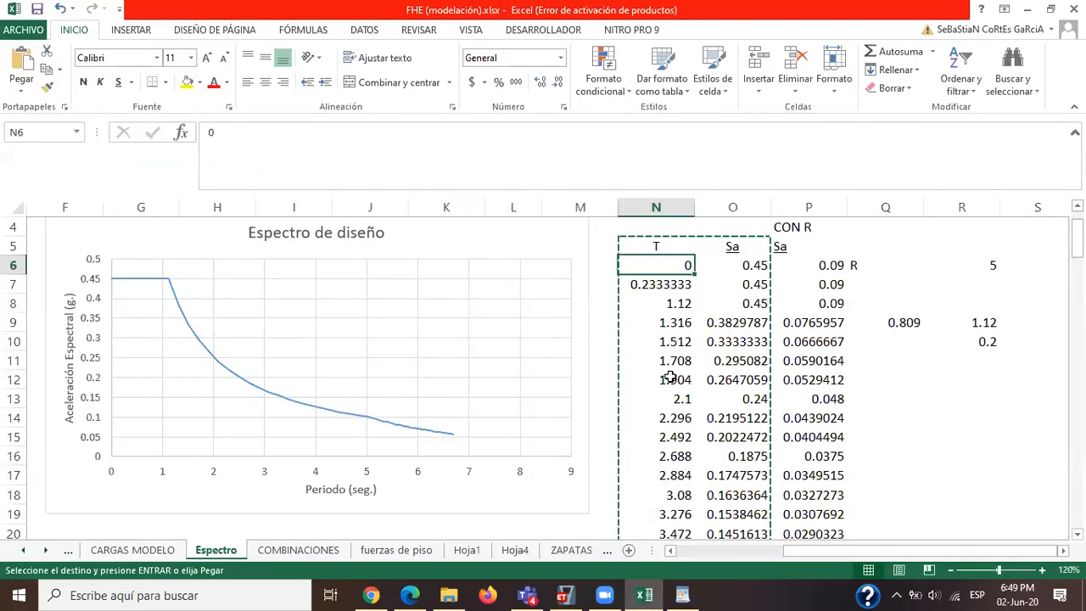
key("alt+Tab")
left_click(529, 197)
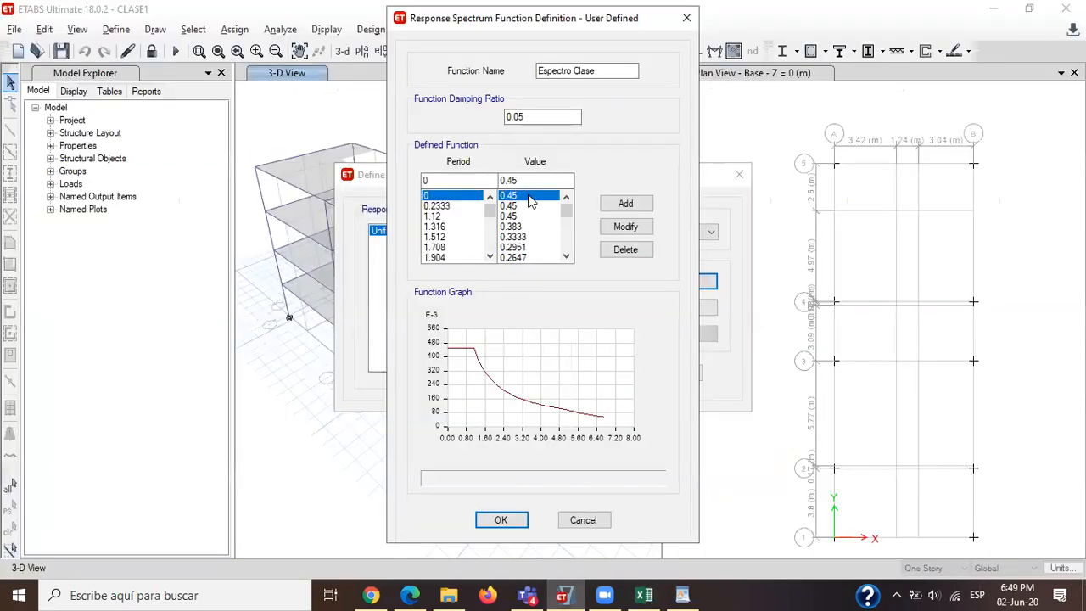
key("alt+Tab")
key("alt+Tab")
Accept the Espectro Clase function and finish defining response spectrum functions in ETABS.
left_click(479, 521)
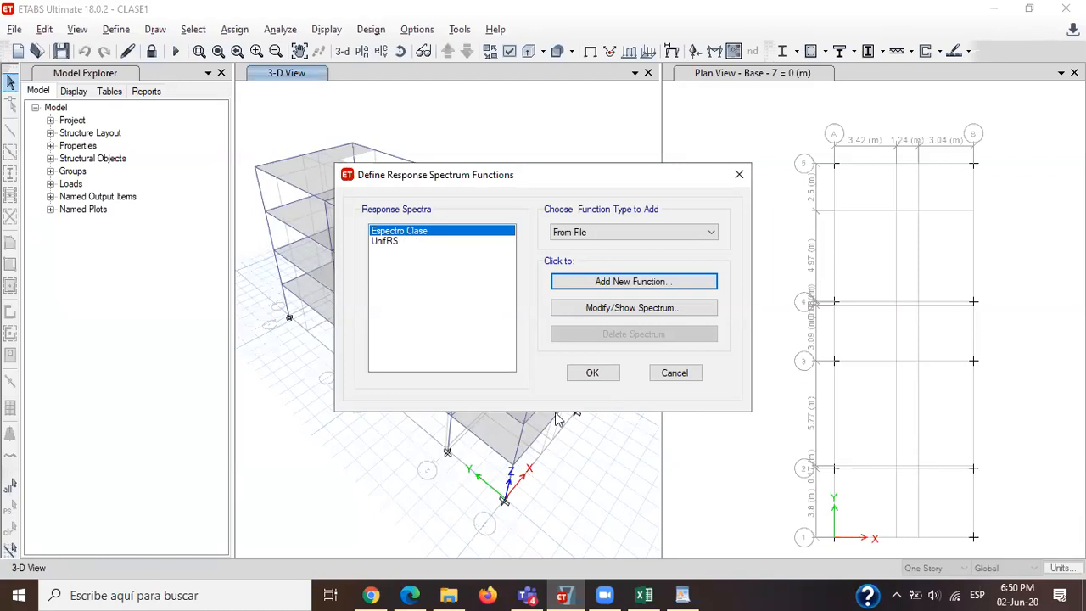
left_click(598, 379)
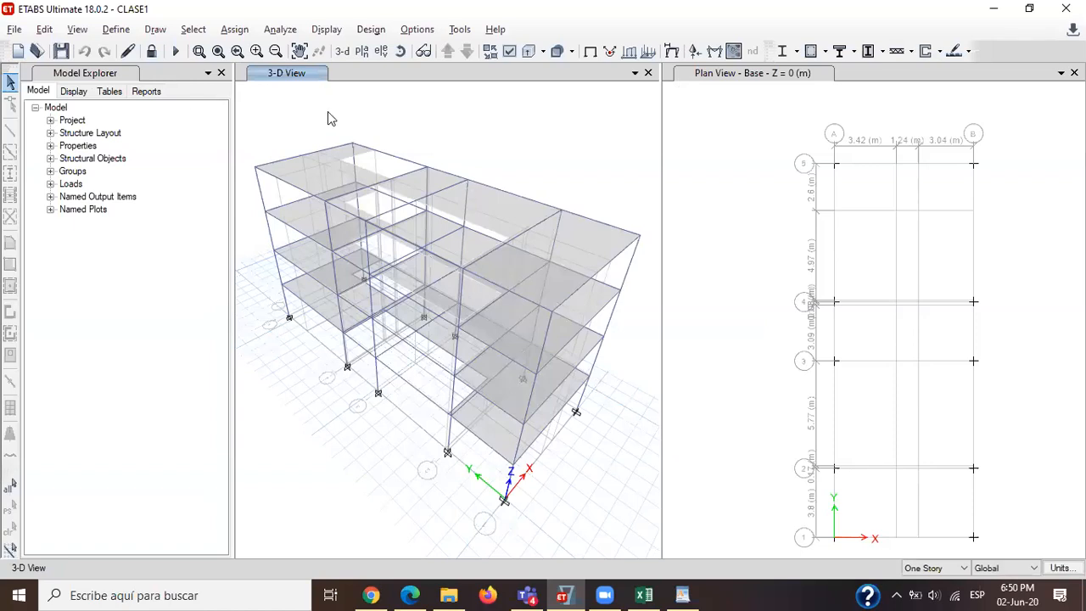
Add a new load case named "SISMOD X" with the load case type Response Spectrum.
left_click(116, 29)
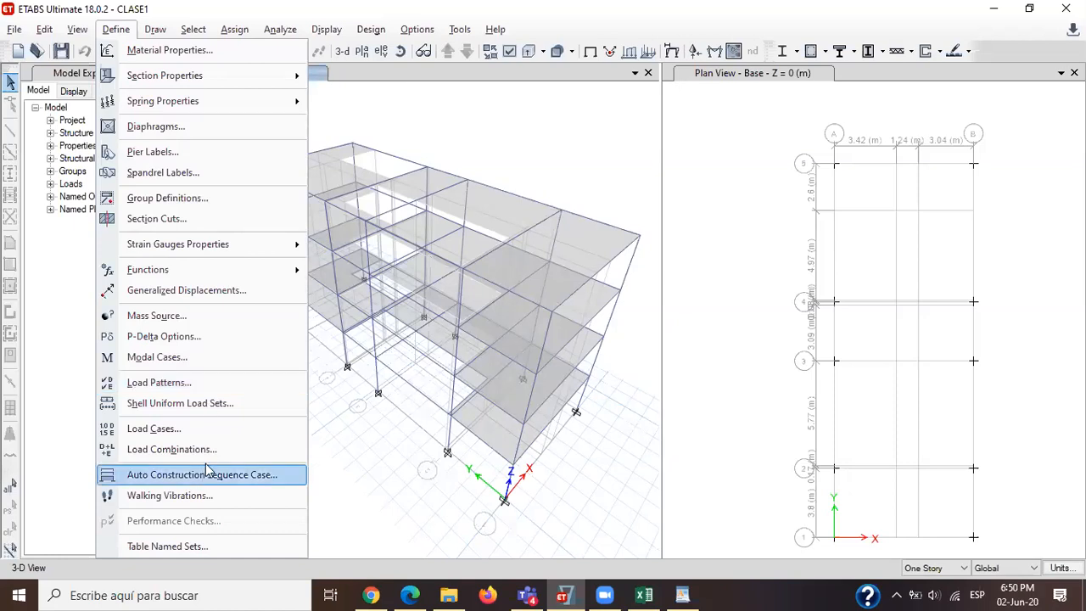
left_click(155, 428)
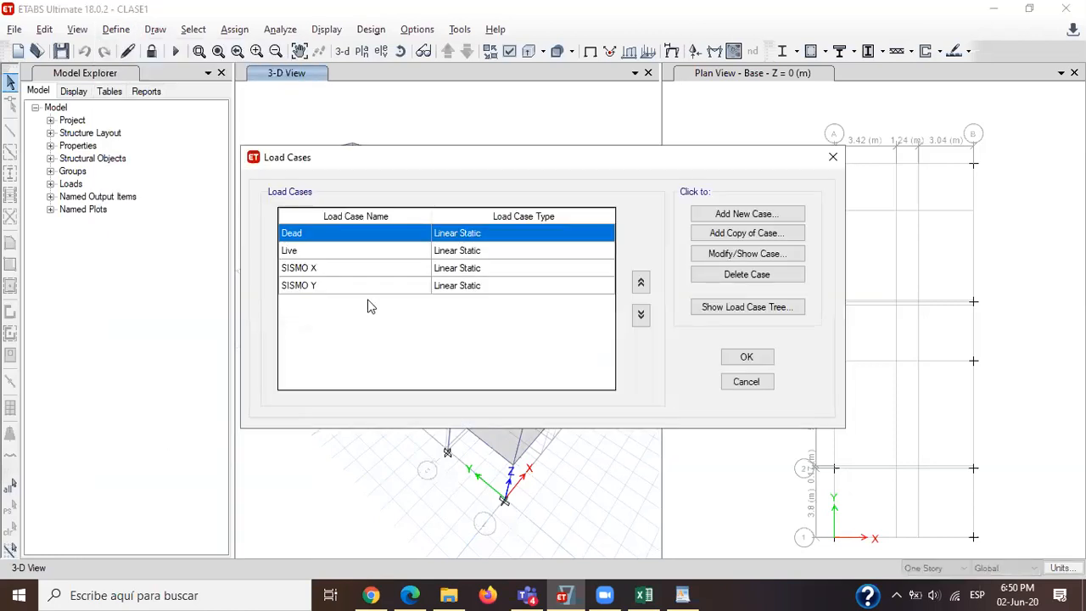
left_click(376, 270)
left_click(374, 287)
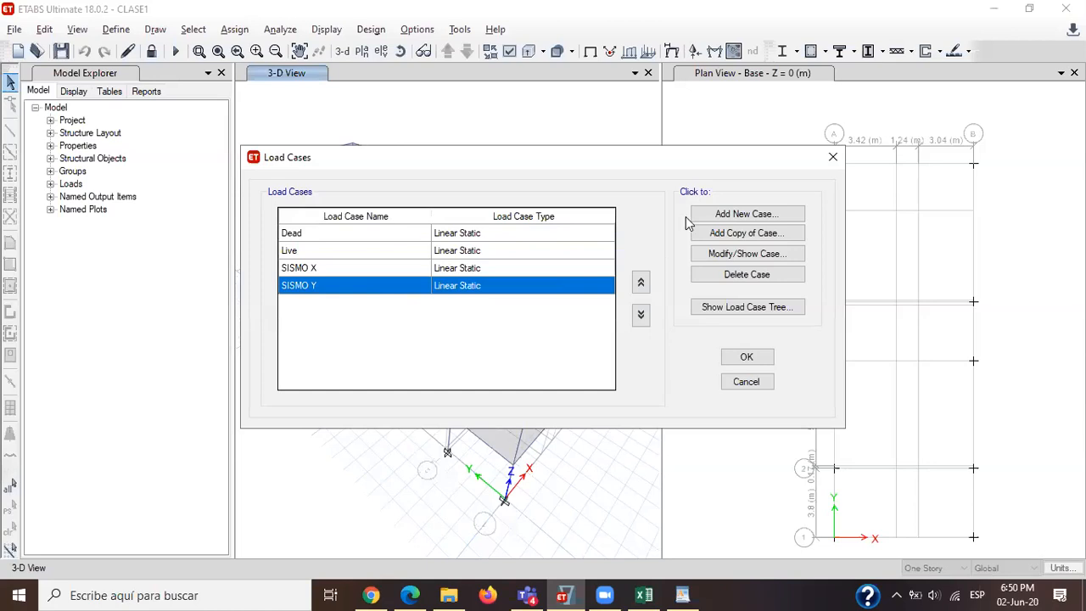
left_click(714, 217)
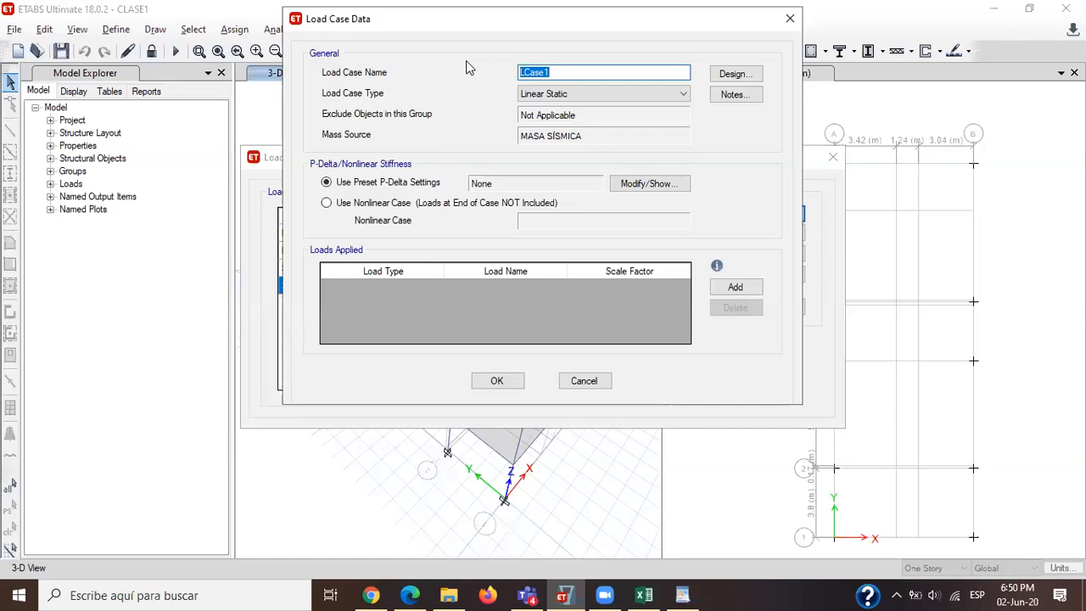
type("SISMOD X")
left_click(582, 95)
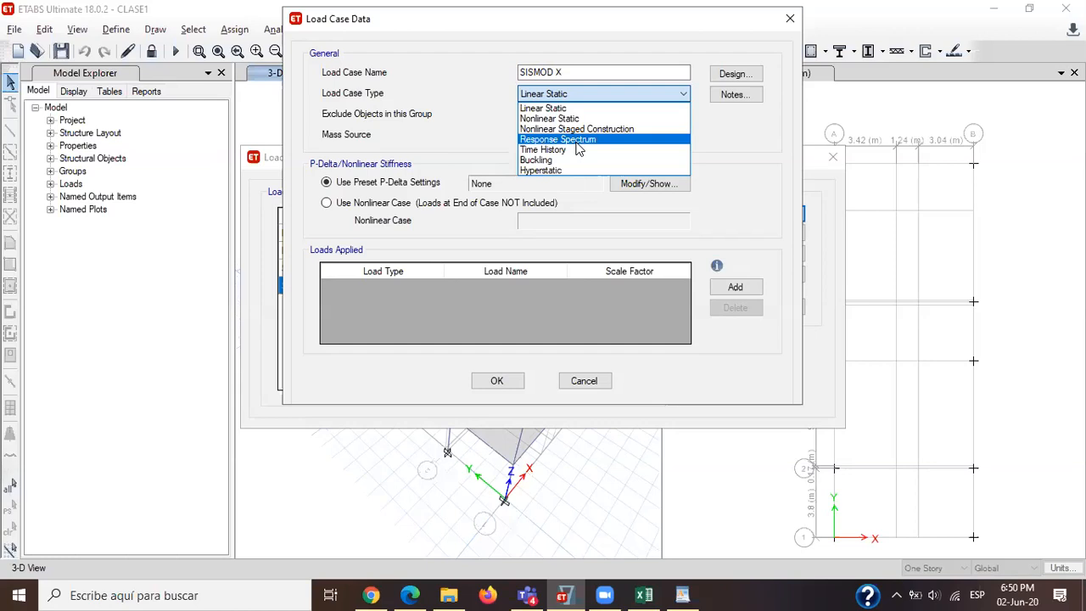
left_click(560, 139)
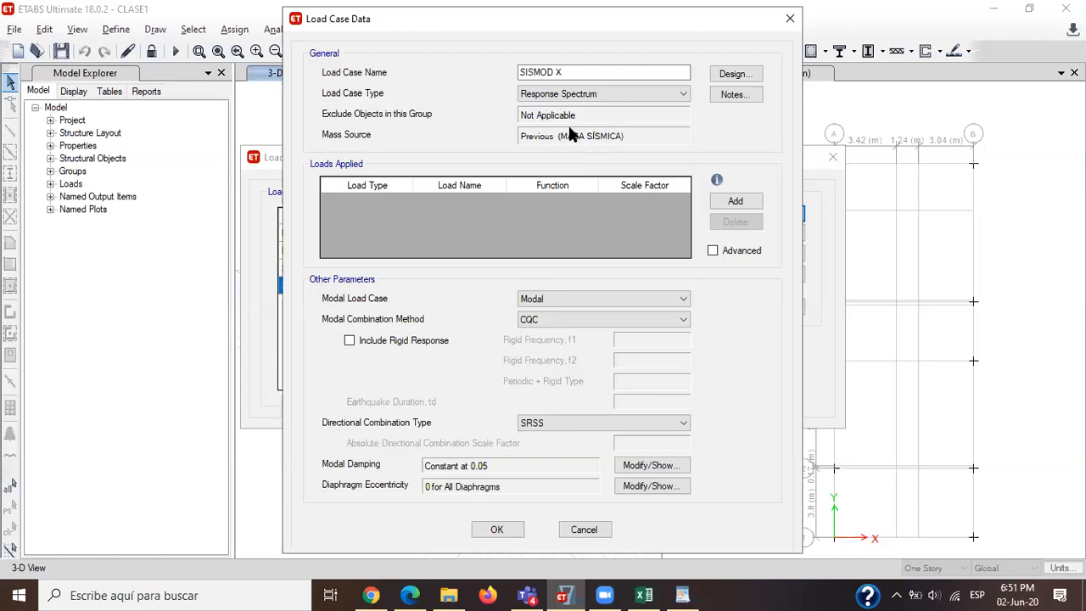
Add an Acceleration load in direction U1 to SISMOD X using the Espectro Clase function.
left_click(733, 204)
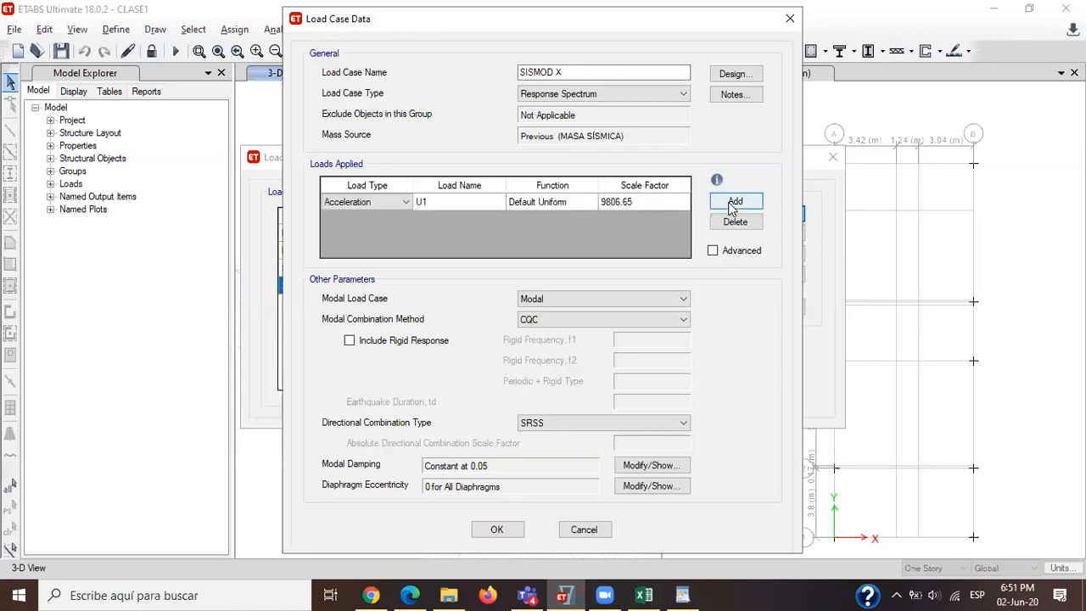
left_click(359, 208)
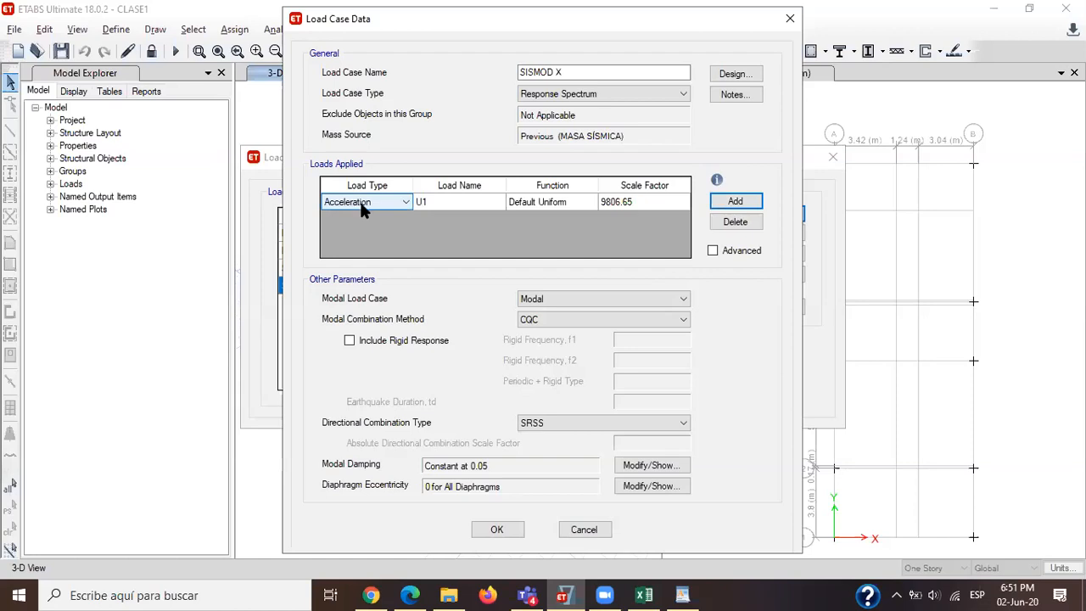
left_click(346, 203)
left_click(348, 216)
left_click(436, 202)
left_click(566, 72)
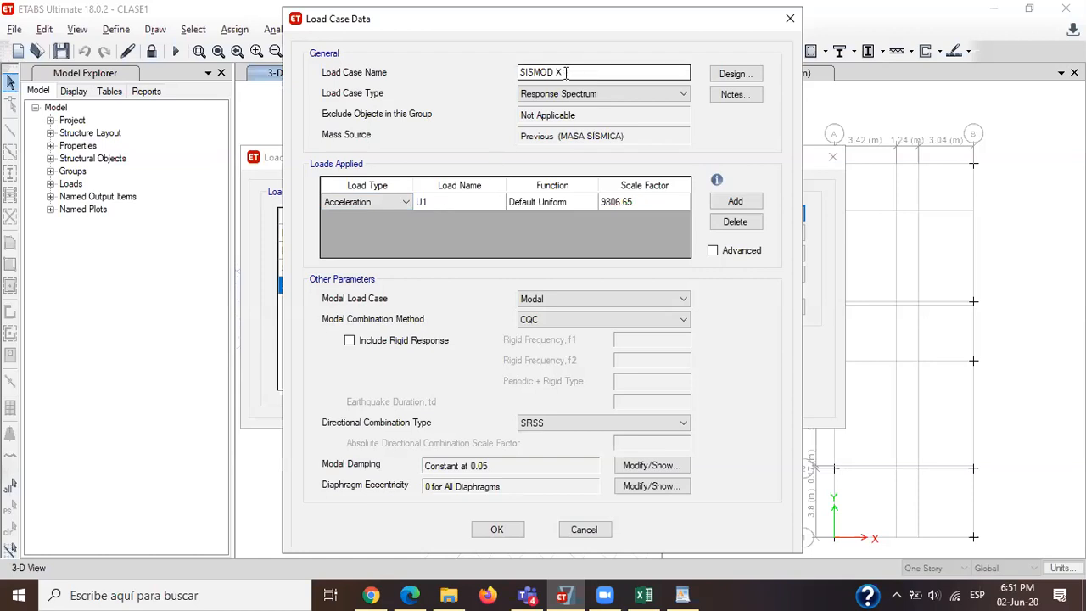
left_click(428, 207)
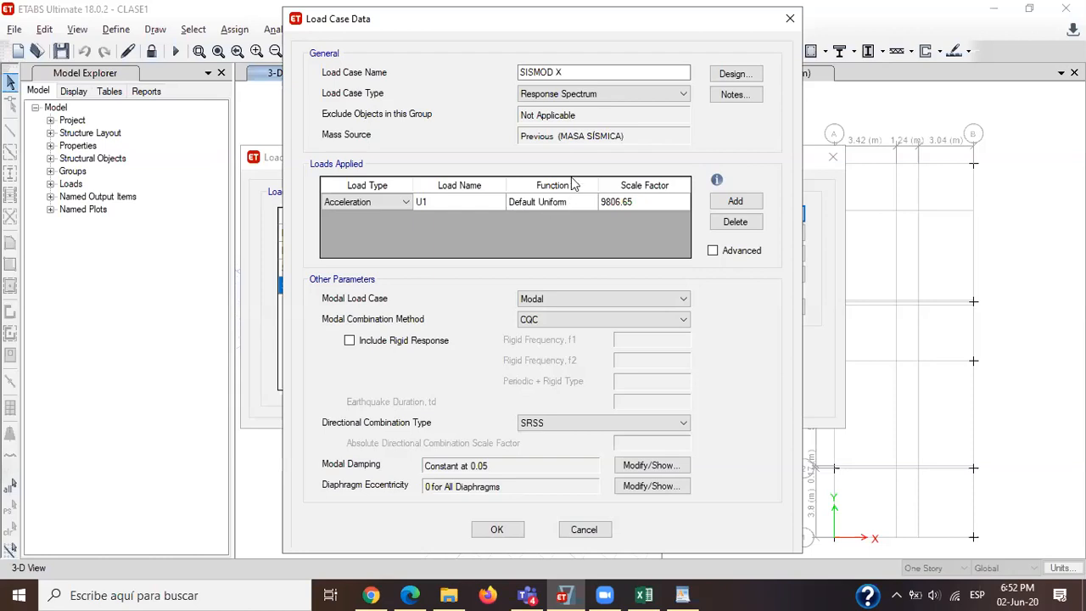
left_click(544, 204)
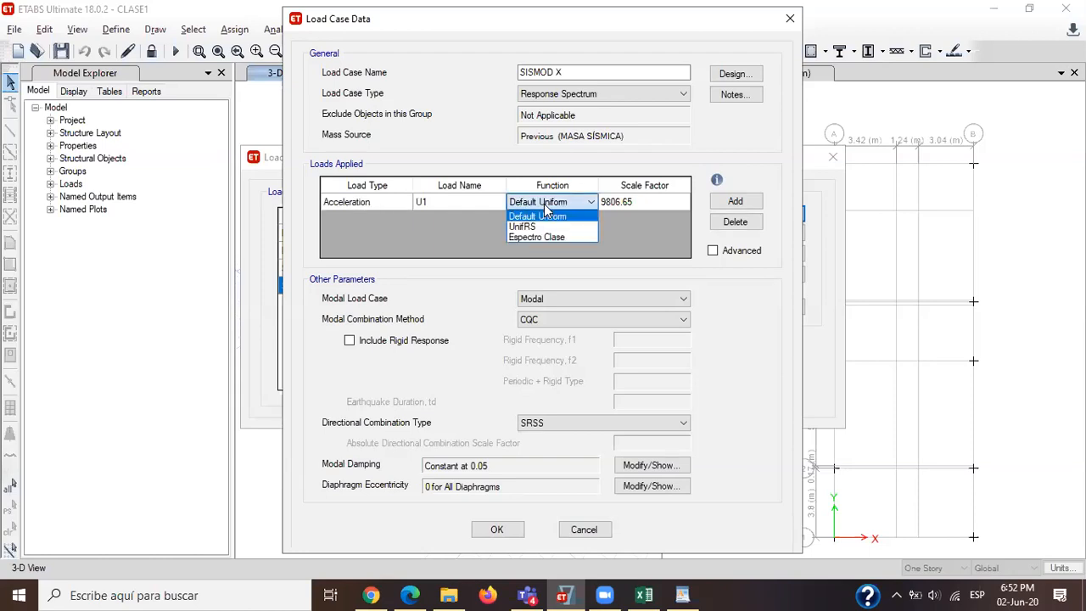
left_click(515, 238)
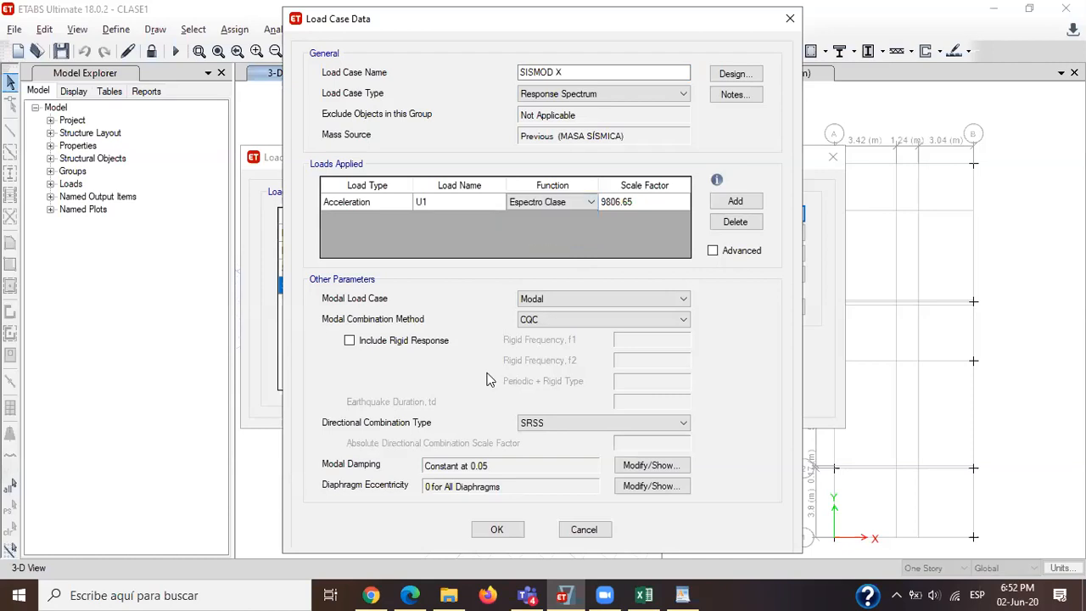
Check the load's scale factor against the acceleration units of the Excel spectrum chart and the WordPad table, and return to ETABS.
left_click(629, 203)
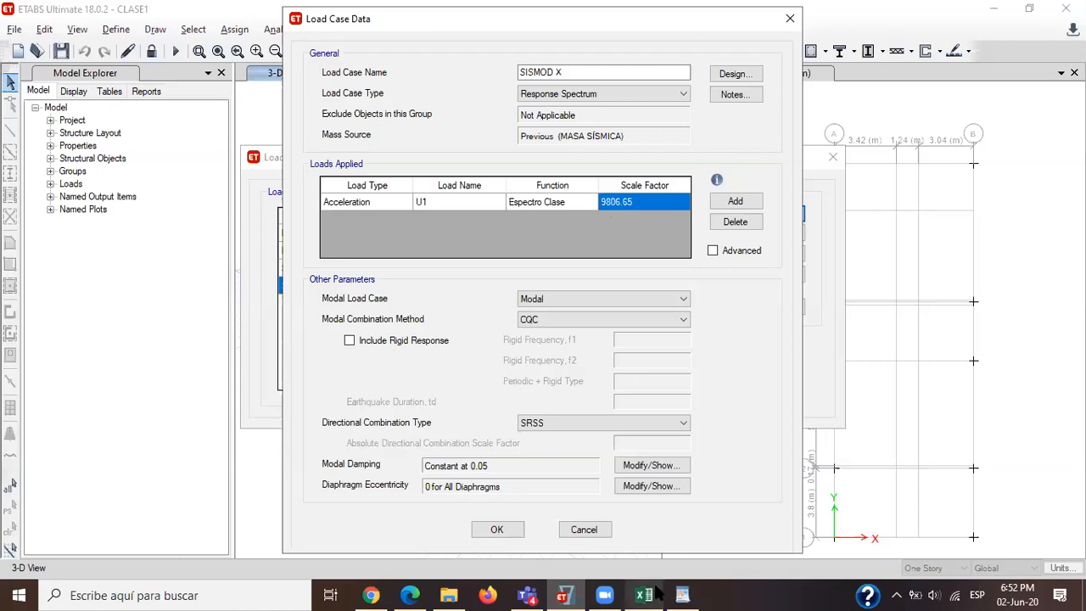
mouse_move(643, 595)
left_click(632, 501)
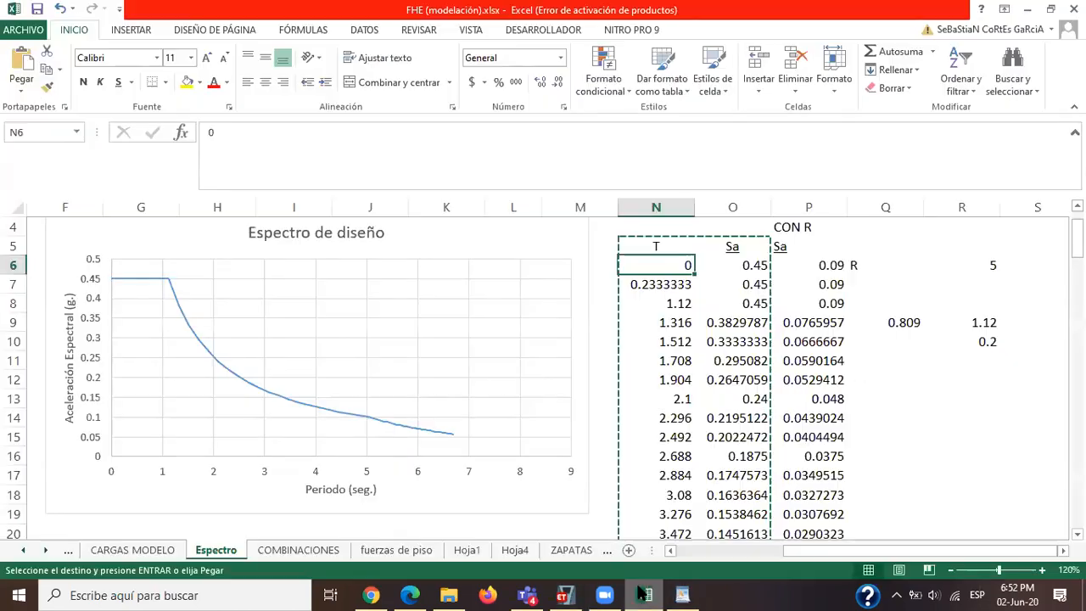
left_click(340, 286)
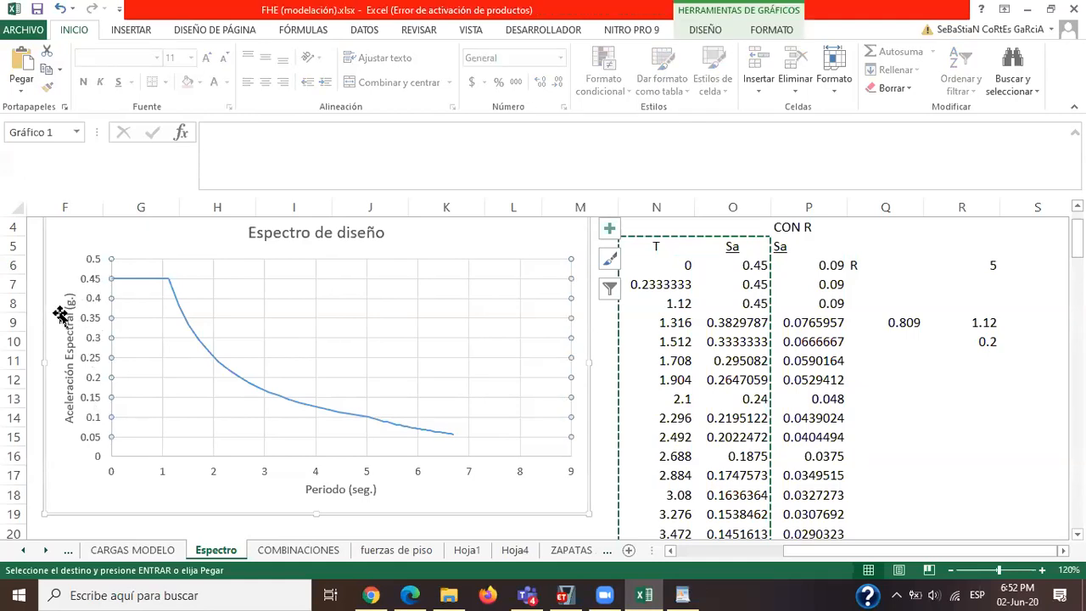
left_click(681, 594)
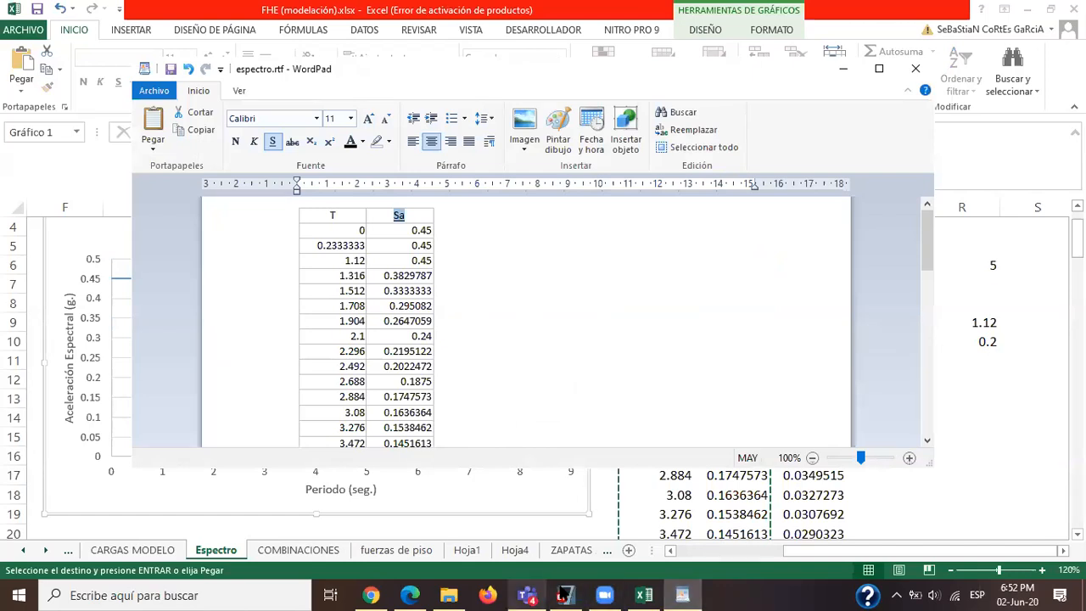
left_click(564, 594)
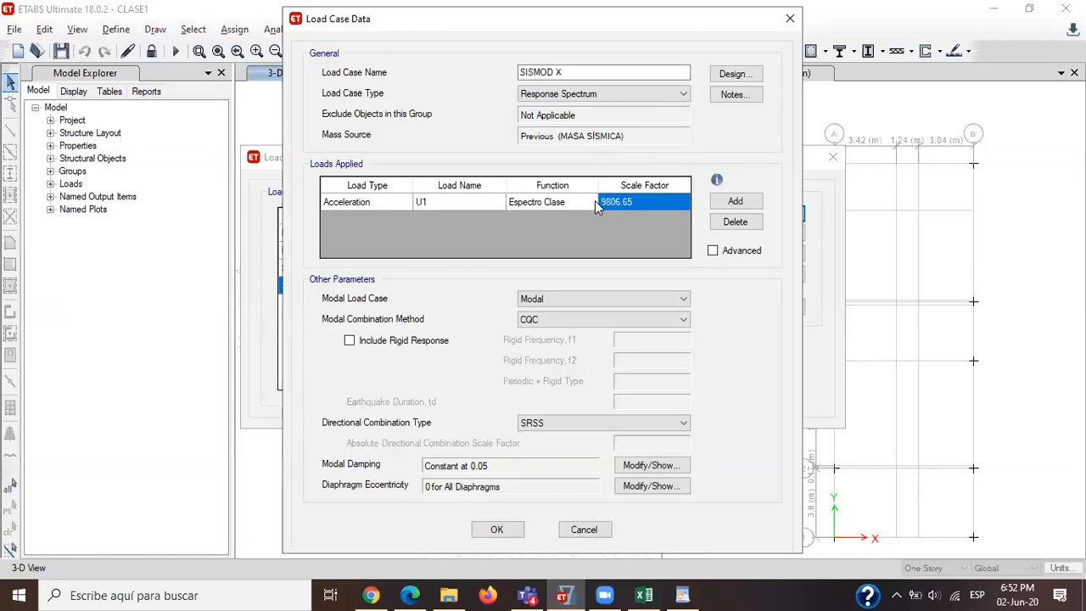
Choose CQC as the modal combination method and Absolute as the directional combination type for SISMOD X.
left_click(554, 302)
left_click(537, 315)
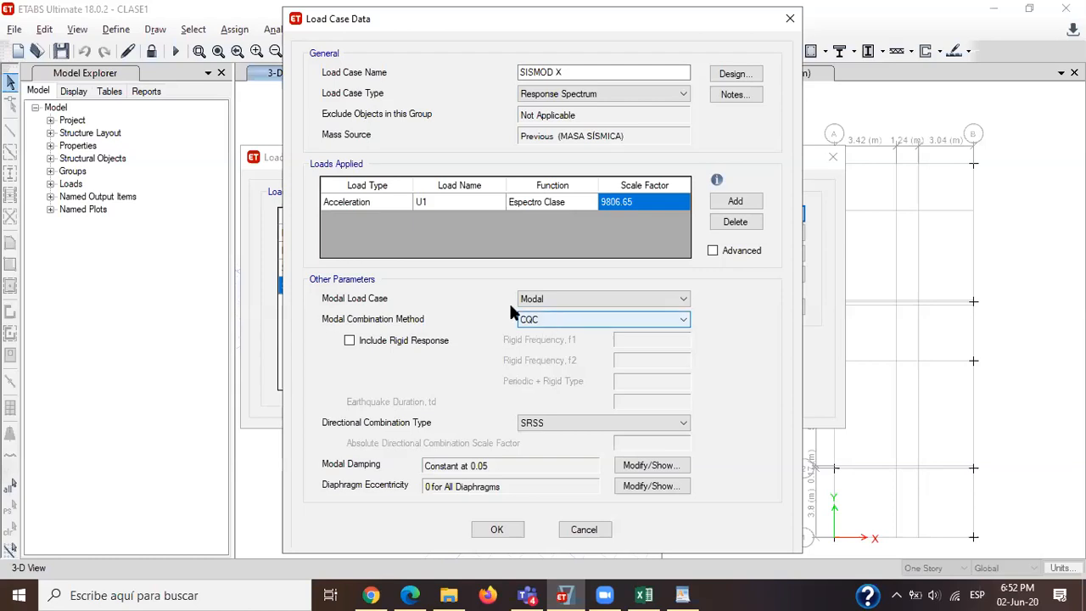
left_click(543, 321)
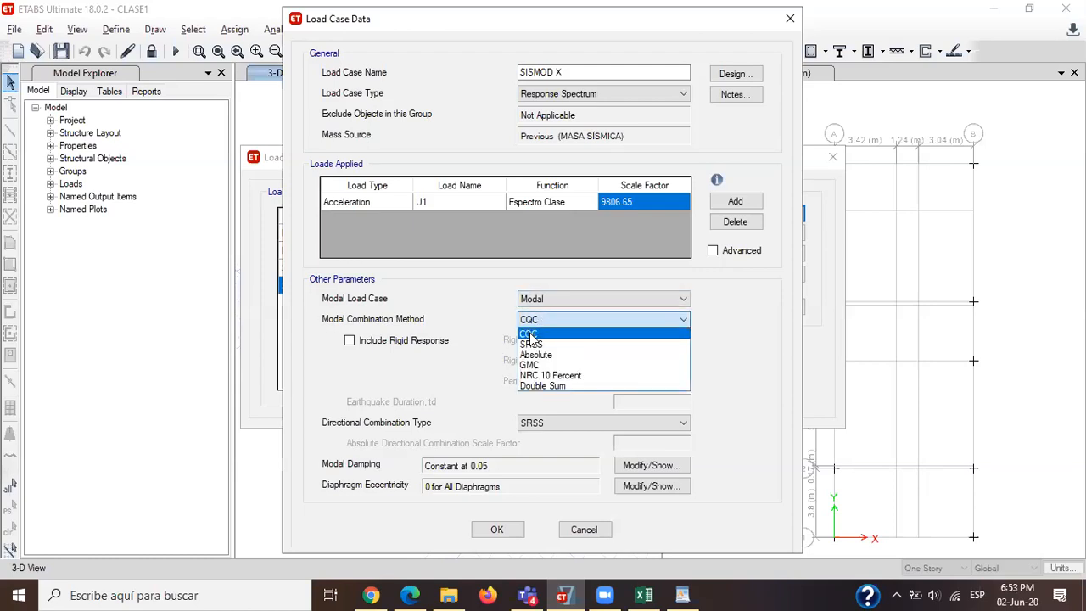
left_click(529, 333)
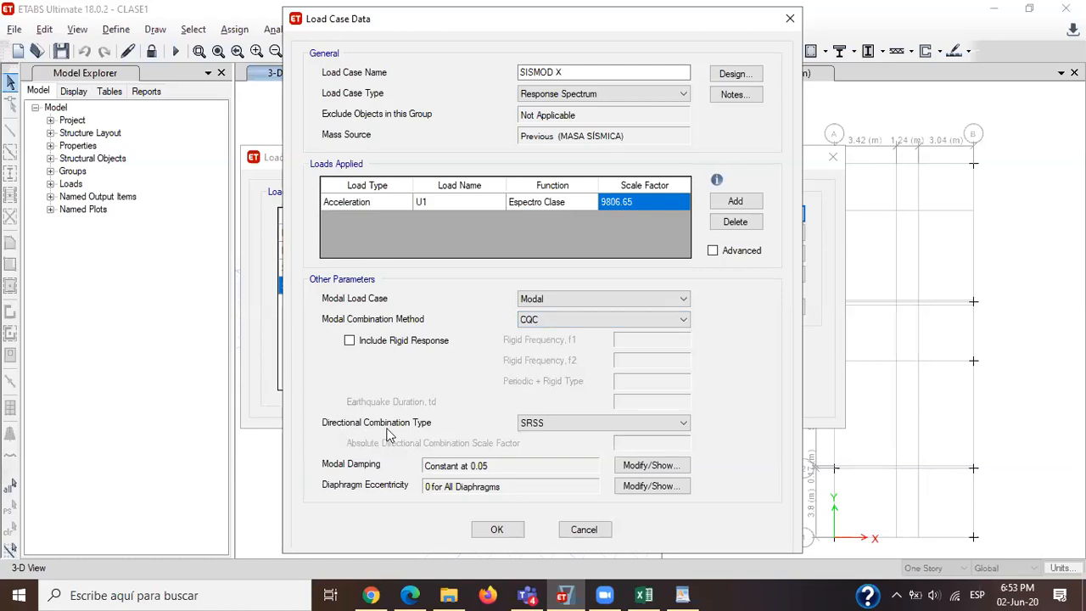
left_click(529, 424)
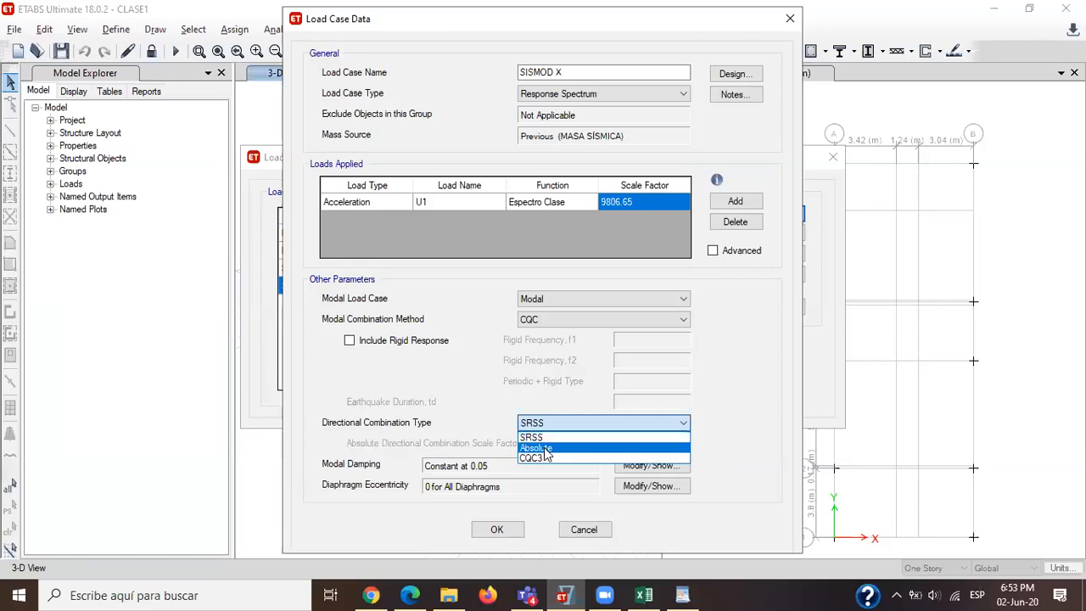
left_click(545, 448)
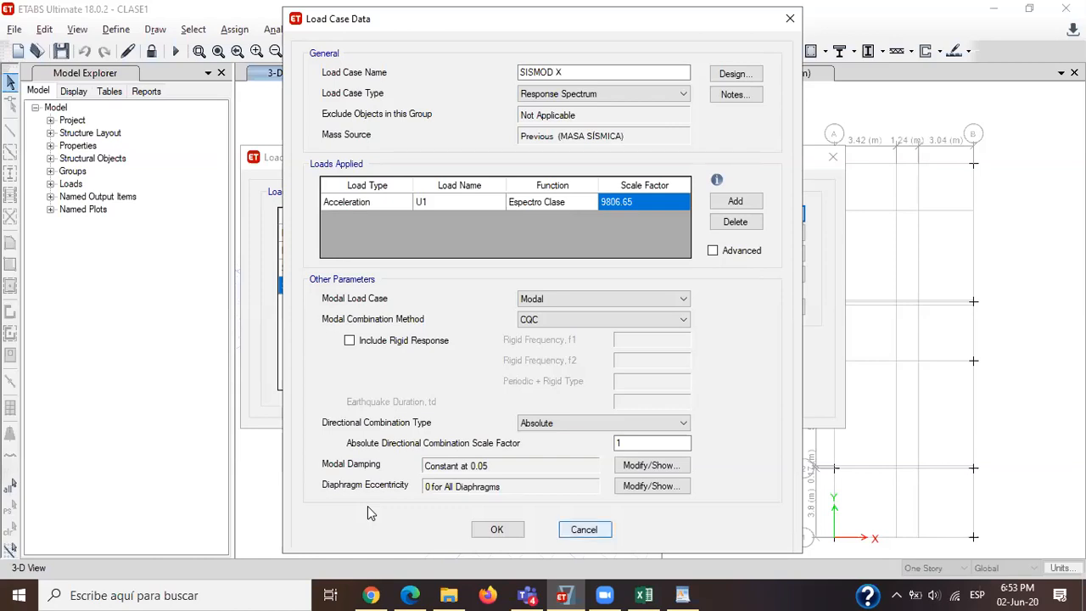
Set the default diaphragm eccentricity ratio of SISMOD X to 0.05.
left_click(651, 486)
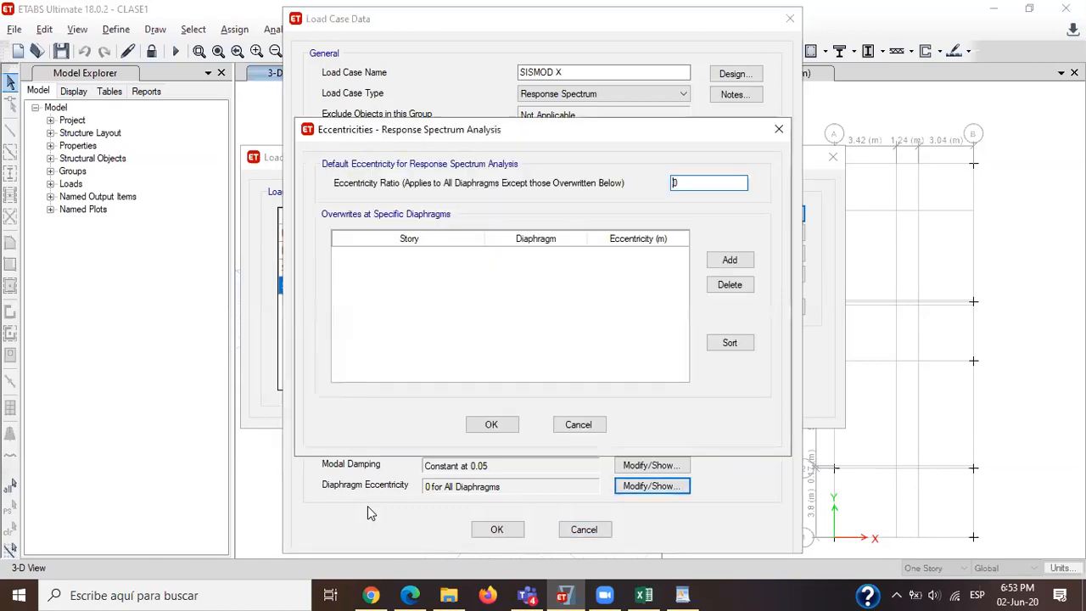
left_click(684, 184)
type(".05")
Add diaphragm eccentricity overwrites for Story4 and Story3 on diaphragm D1 in SISMOD X.
left_click(731, 260)
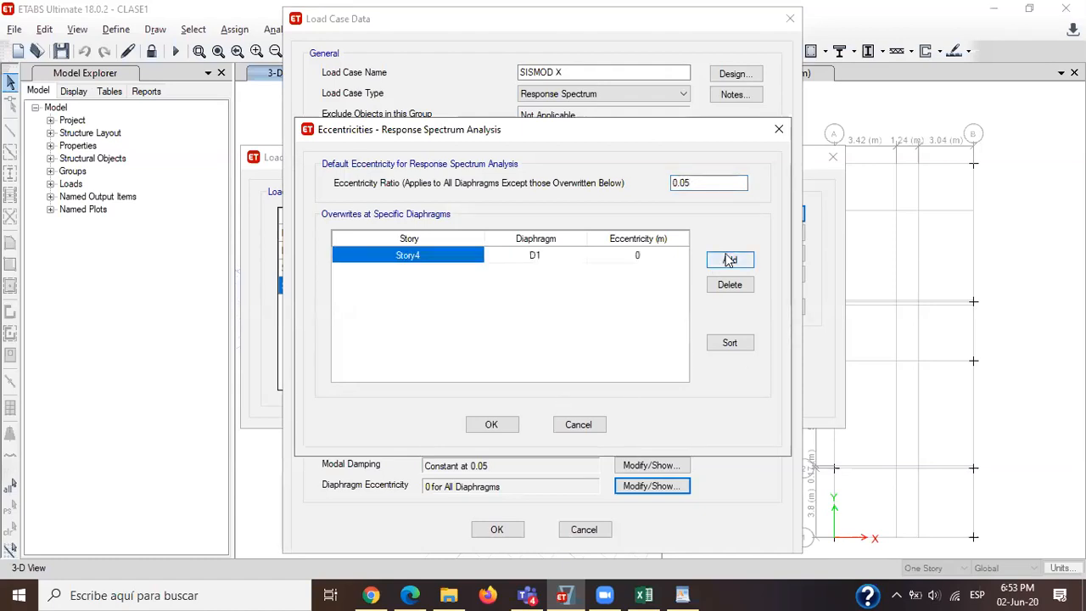
left_click(536, 256)
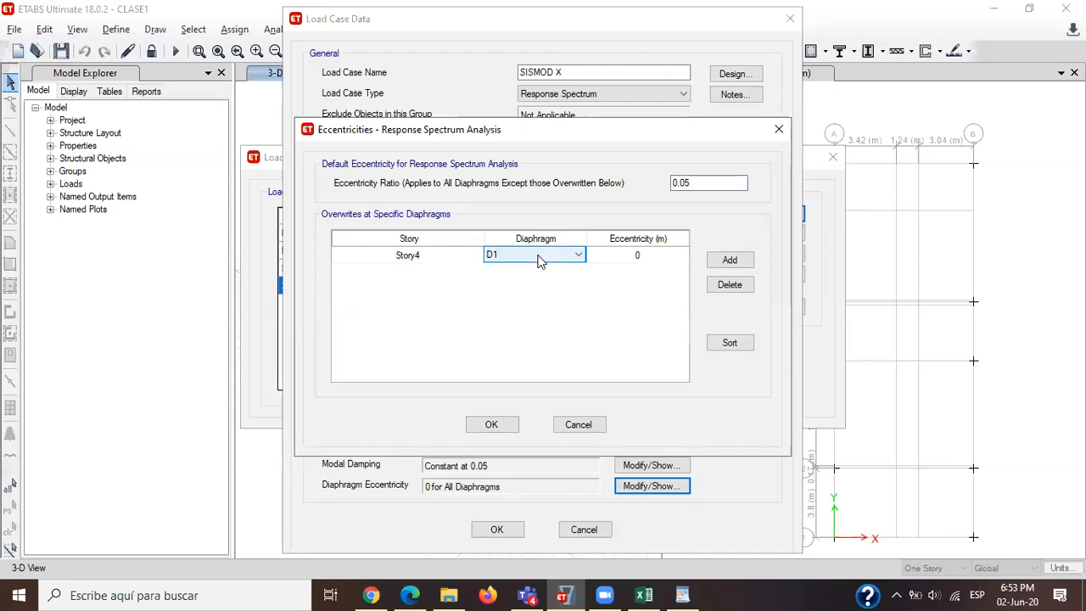
left_click(540, 259)
left_click(538, 258)
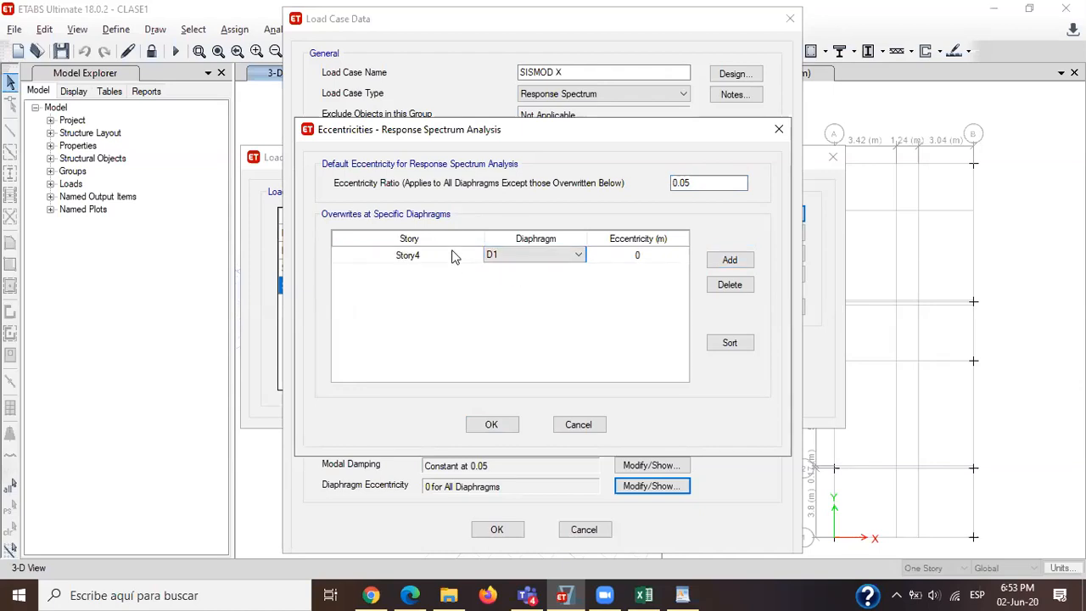
left_click(454, 256)
left_click(454, 255)
left_click(454, 254)
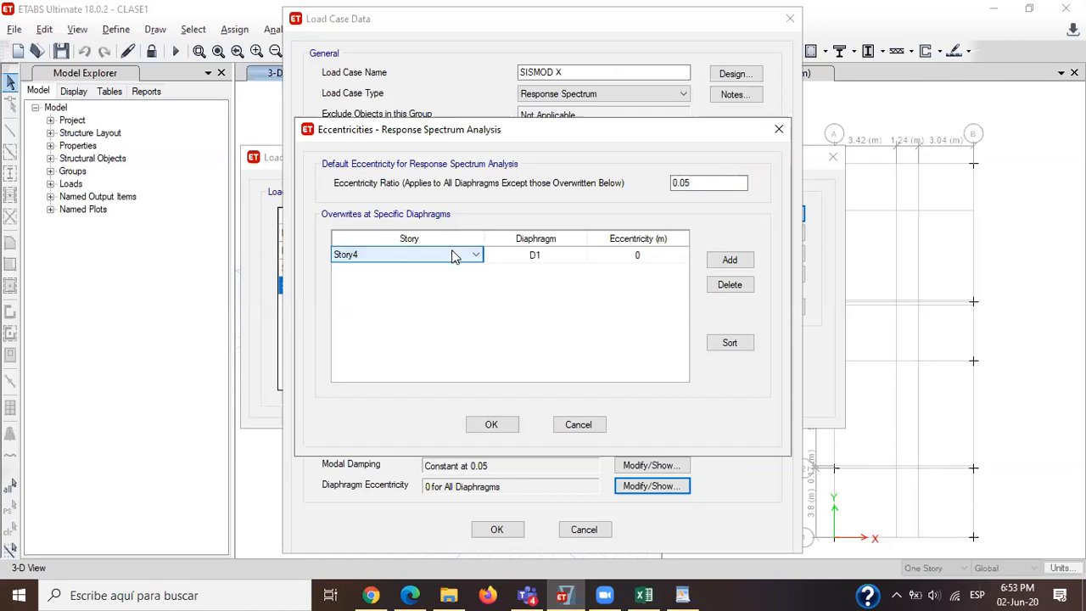
left_click(742, 260)
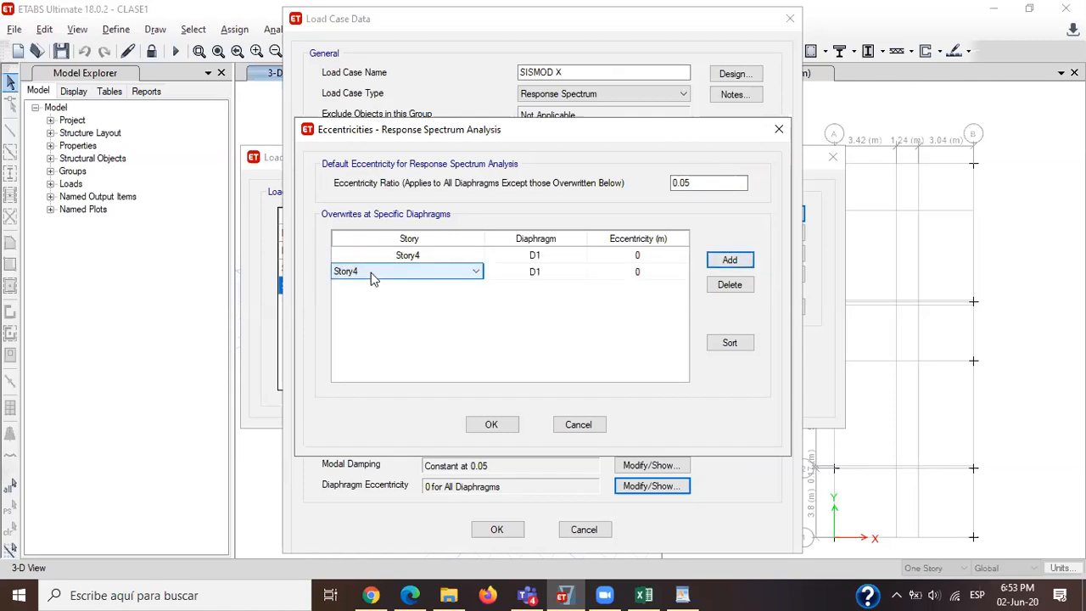
left_click(417, 272)
left_click(398, 295)
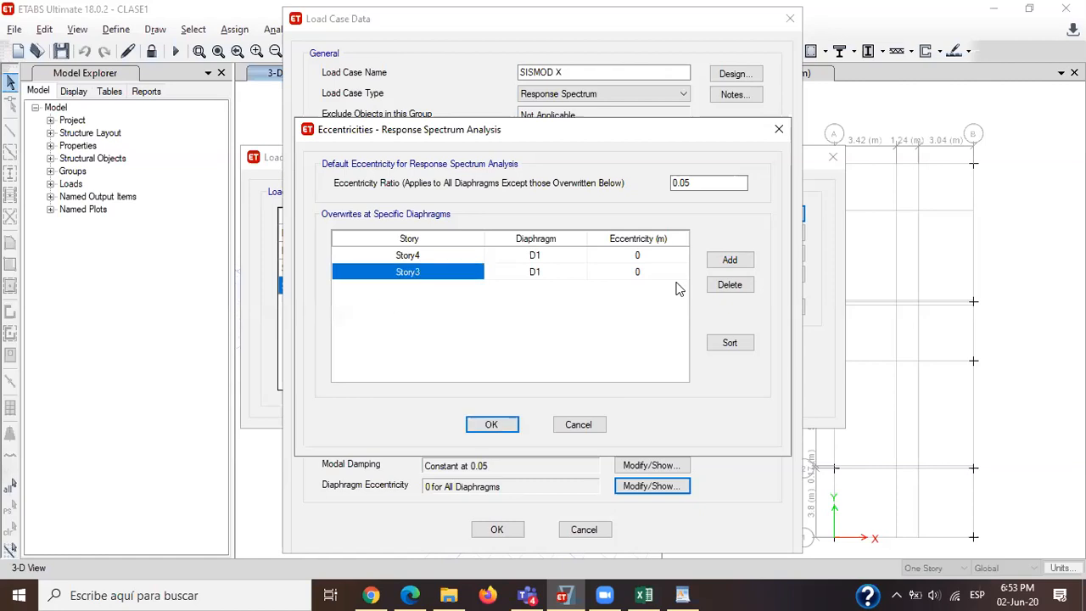
Add eccentricity overwrites for Story2 and Story1 on diaphragm D1 and accept the eccentricity settings.
left_click(731, 260)
left_click(471, 288)
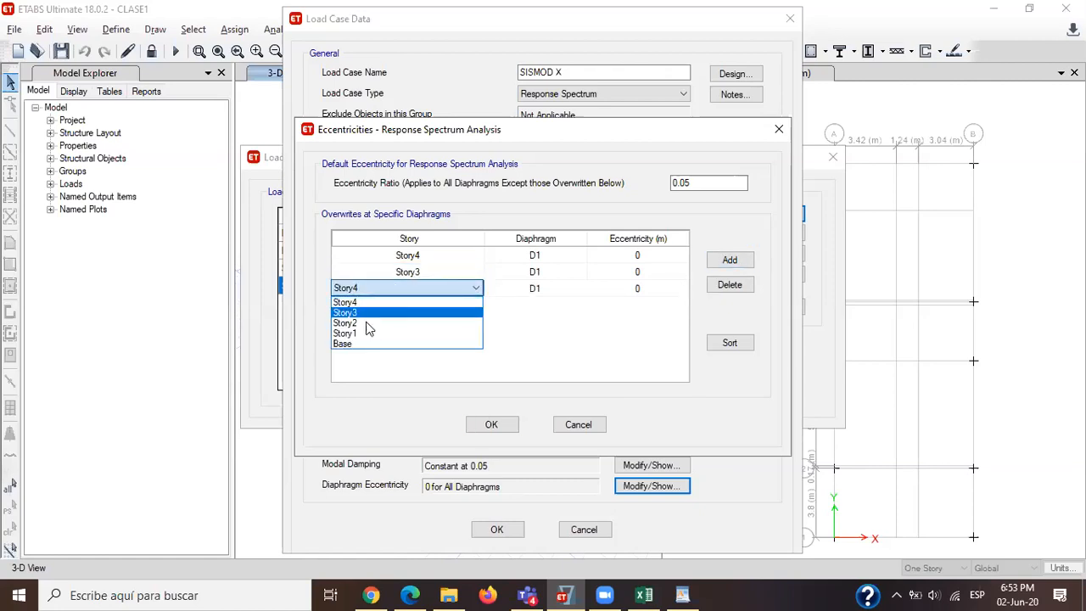
left_click(591, 312)
left_click(731, 261)
left_click(383, 307)
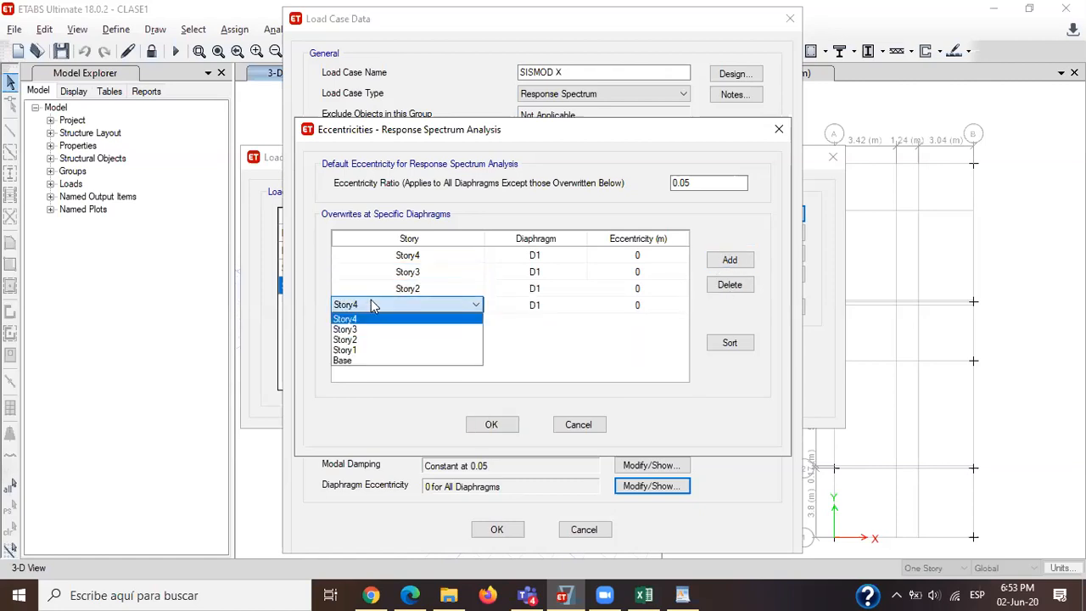
left_click(357, 350)
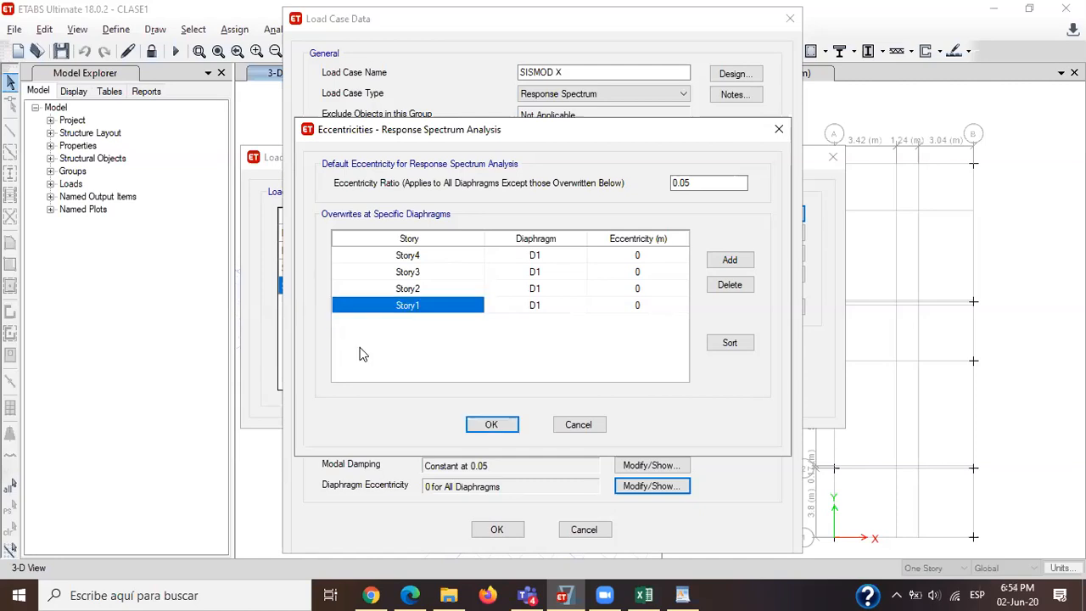
left_click(491, 424)
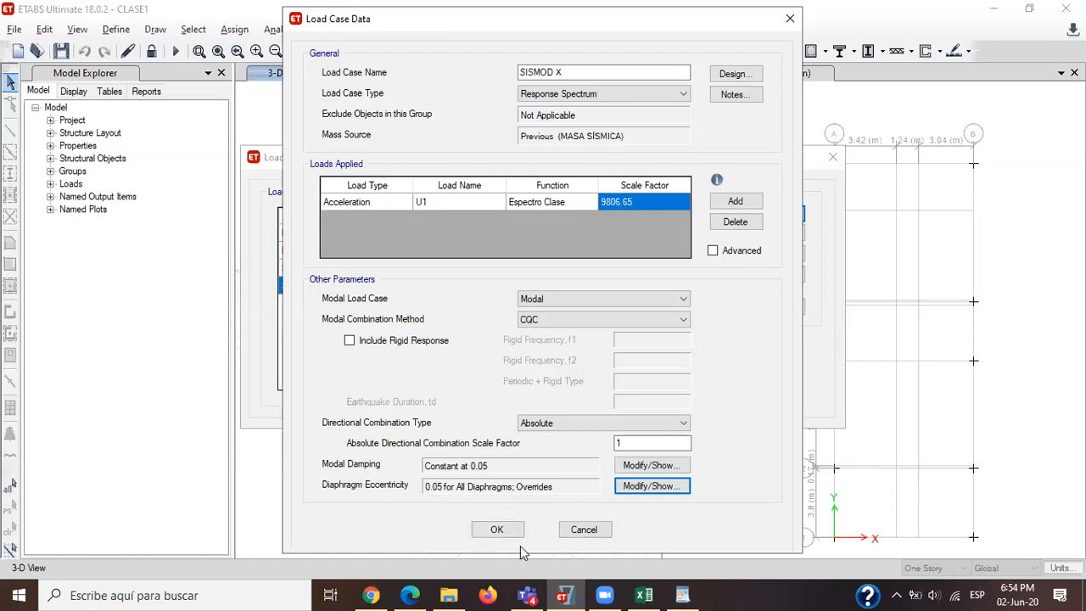
Reopen the diaphragm eccentricity settings of SISMOD X and delete the four story overwrites.
key("space")
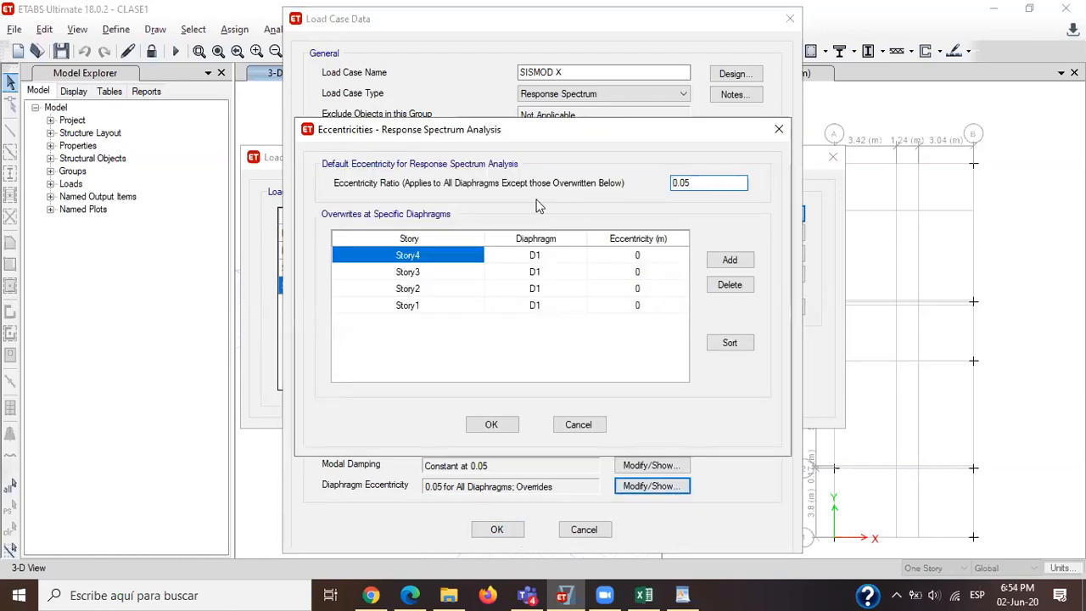
left_click(723, 283)
left_click(723, 283)
left_click(723, 283)
left_click(723, 283)
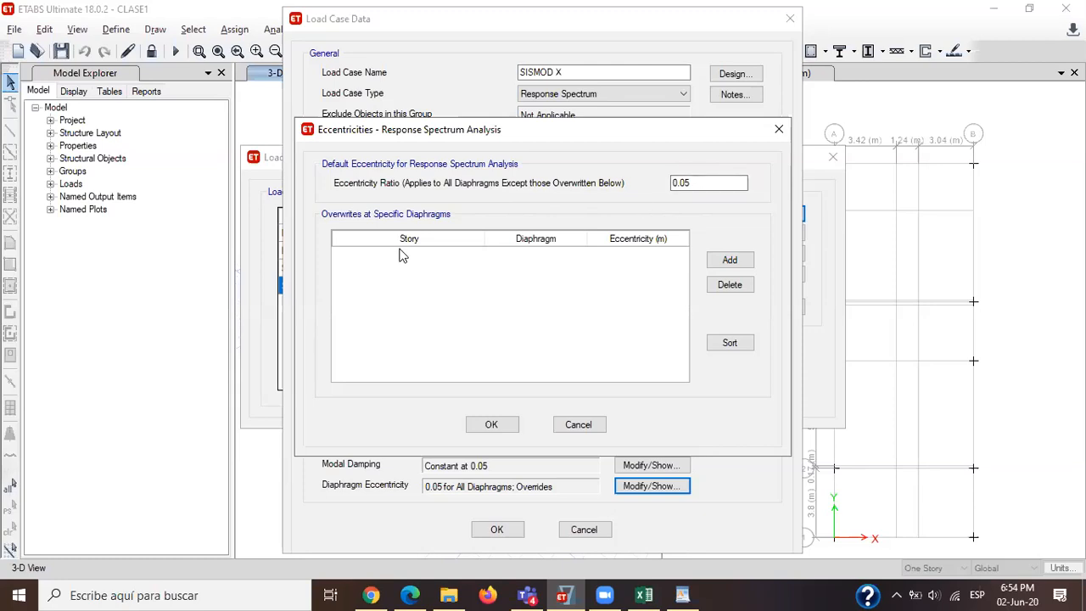
Add four Story4 overwrite rows on diaphragm D1 and inspect their diaphragm and eccentricity fields.
left_click(735, 268)
left_click(734, 268)
left_click(735, 268)
left_click(734, 268)
mouse_move(625, 305)
left_mouse_down()
mouse_move(625, 252)
mouse_move(627, 307)
left_mouse_up()
left_click(551, 305)
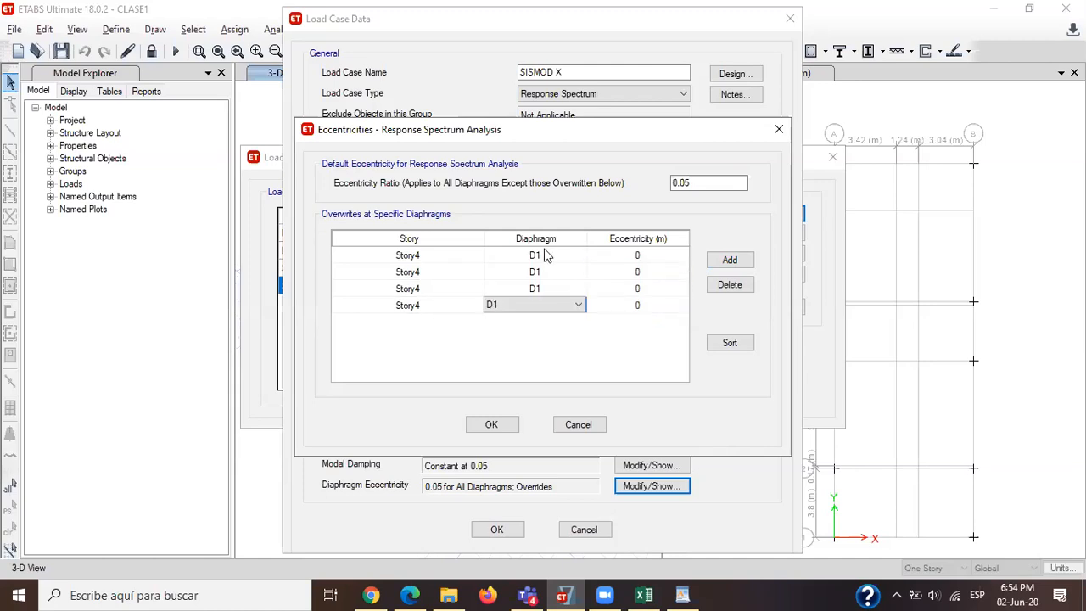
left_click(653, 255)
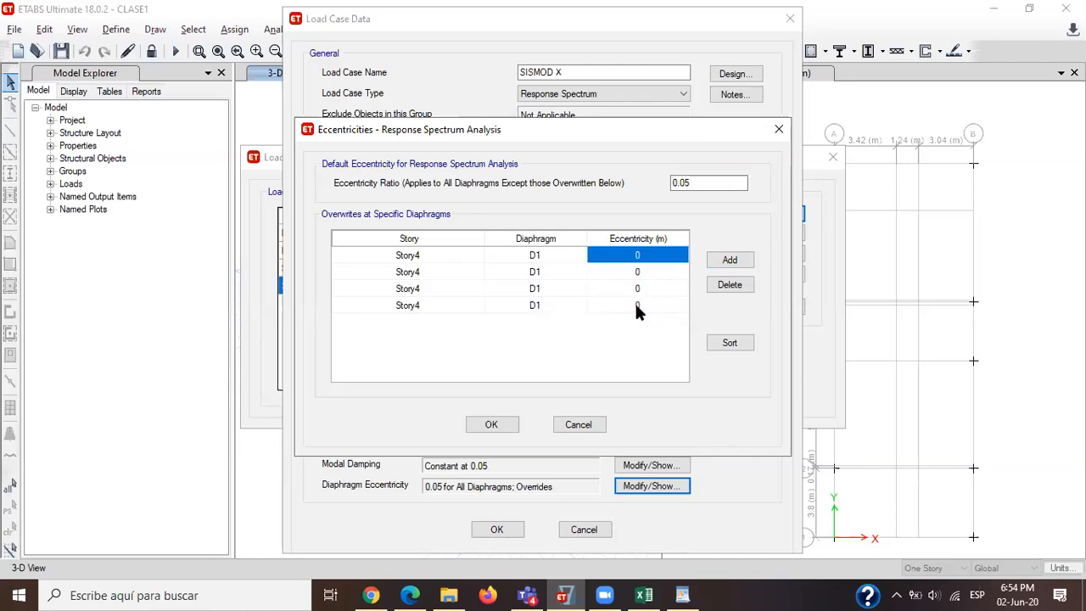
left_click(698, 185)
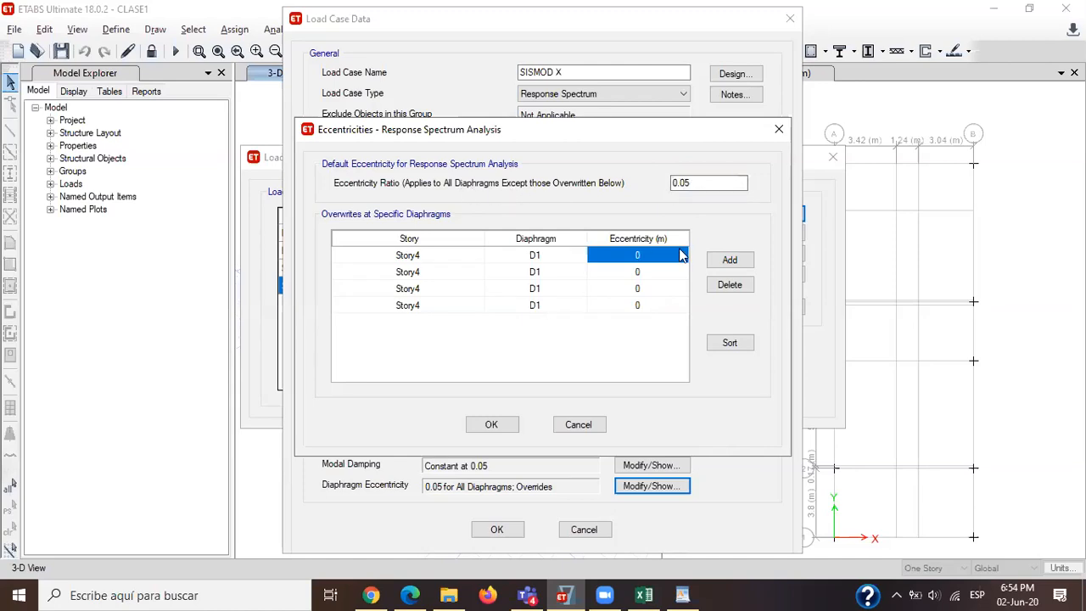
Delete the four Story4 overwrite rows, then accept the eccentricity settings and the SISMOD X load case.
left_click(723, 285)
left_click(722, 285)
left_click(723, 285)
left_click(723, 285)
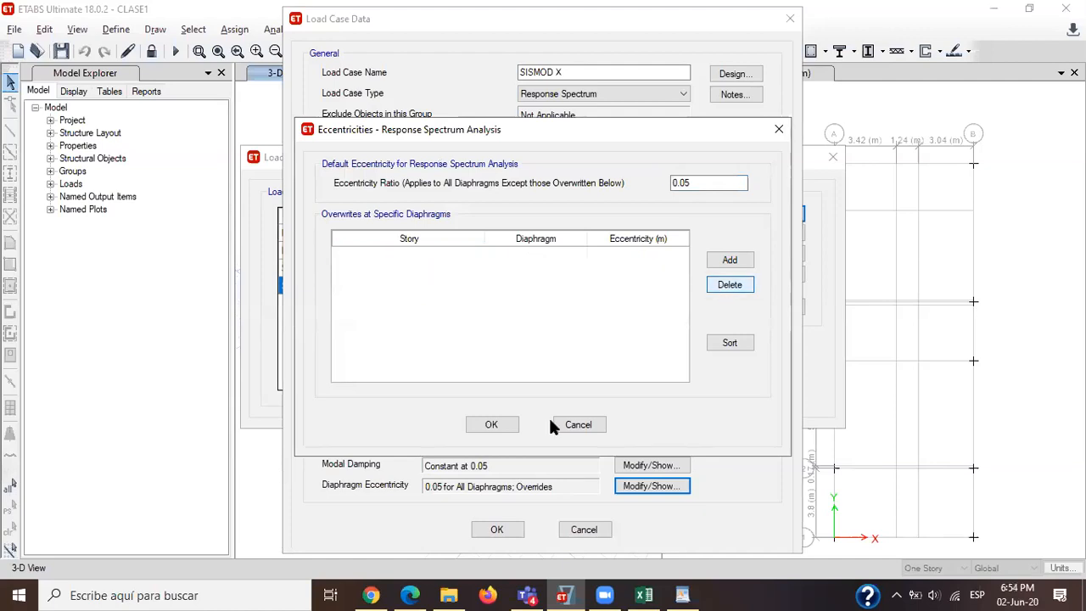
left_click(491, 424)
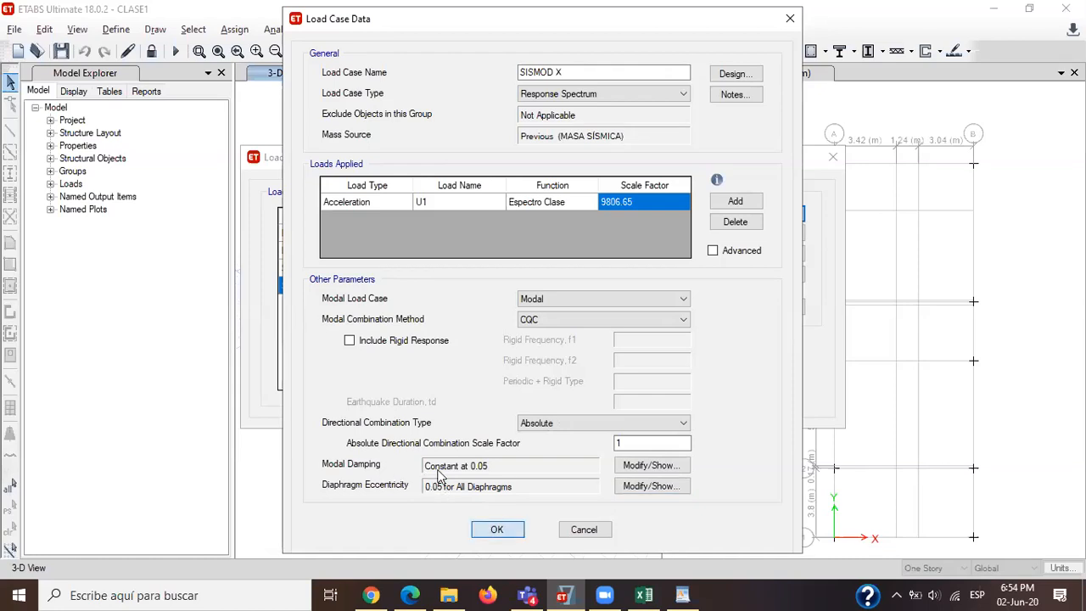
key("Return")
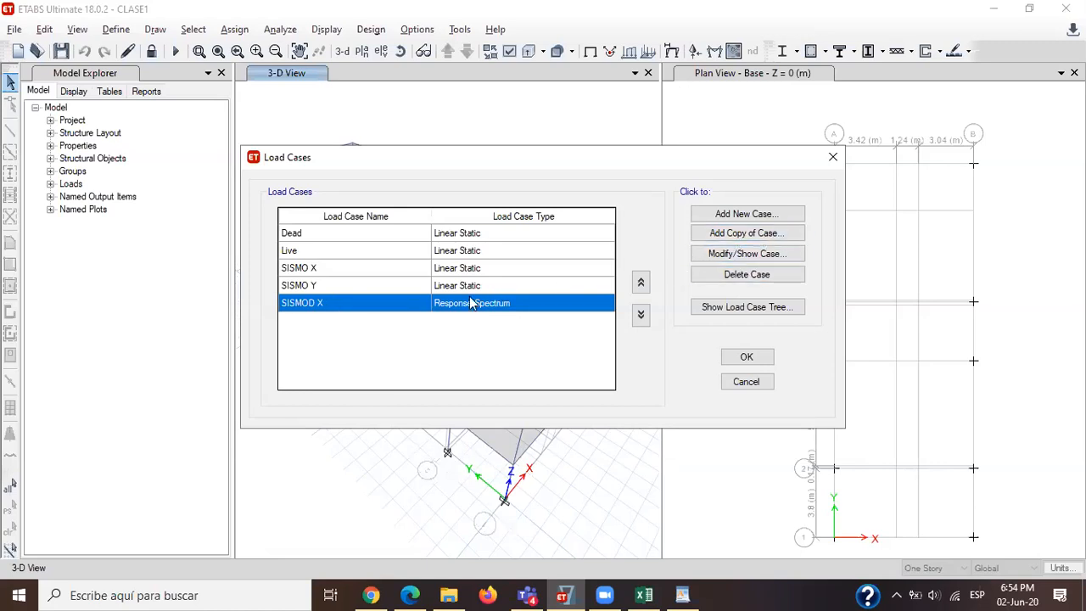
Copy SISMOD X as a new load case named SISMOD Y with its acceleration load in the Y direction.
left_click(802, 233)
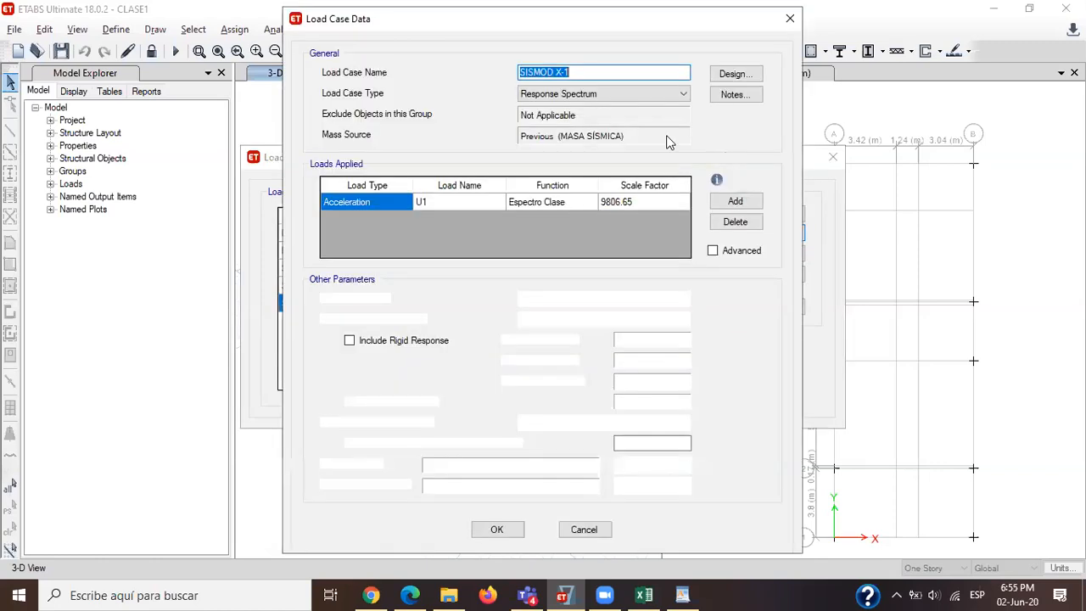
left_click(569, 73)
double_click(568, 73)
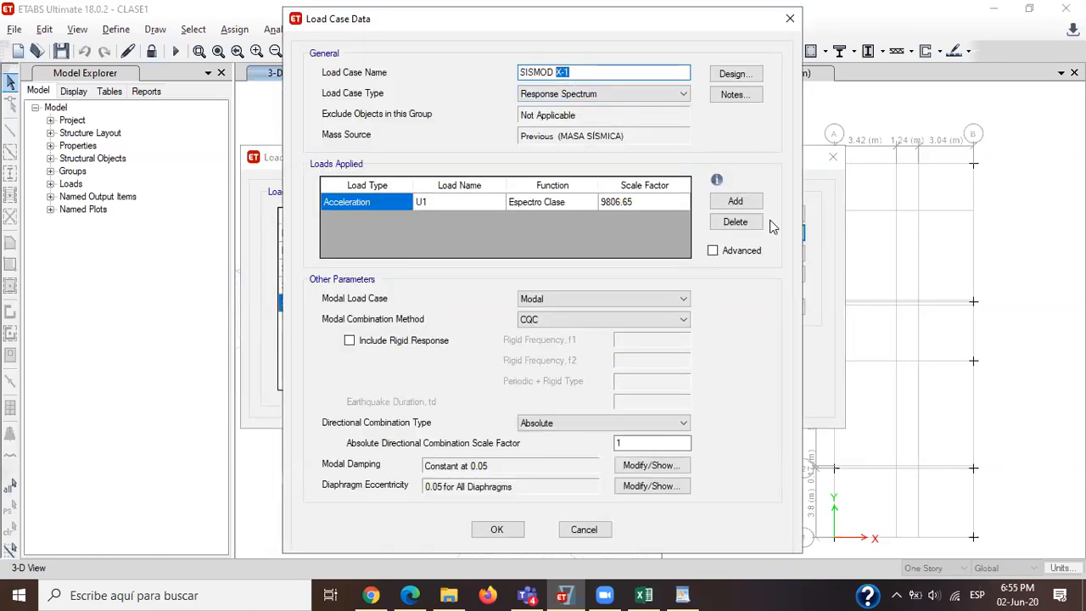
type("Y")
left_click(439, 203)
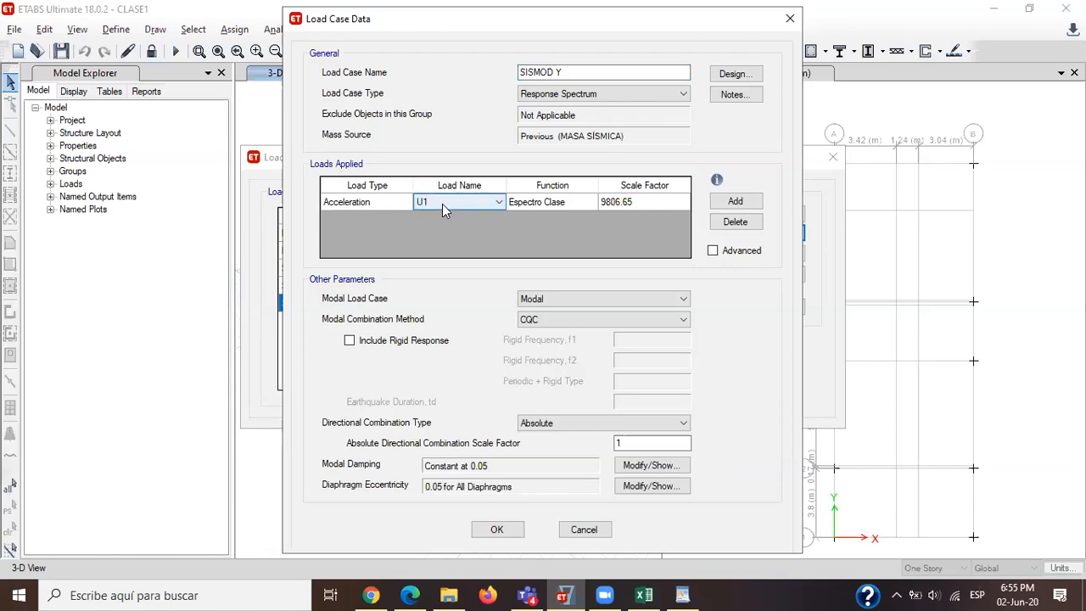
left_click(442, 203)
left_click(455, 227)
left_click(566, 72)
key("Return")
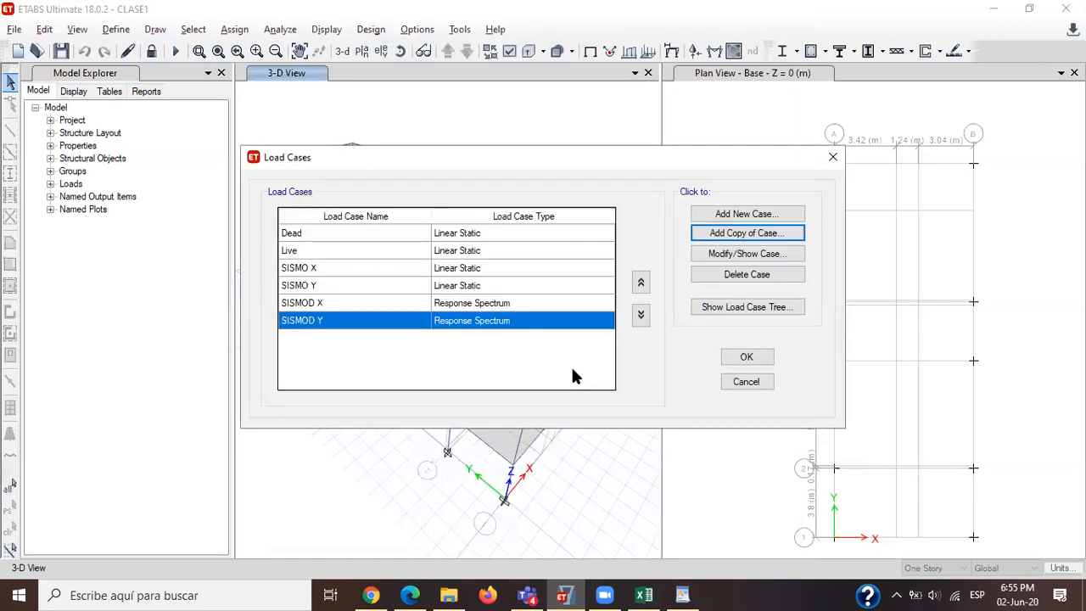
Accept the load case list and run the analysis of the model.
left_click(743, 359)
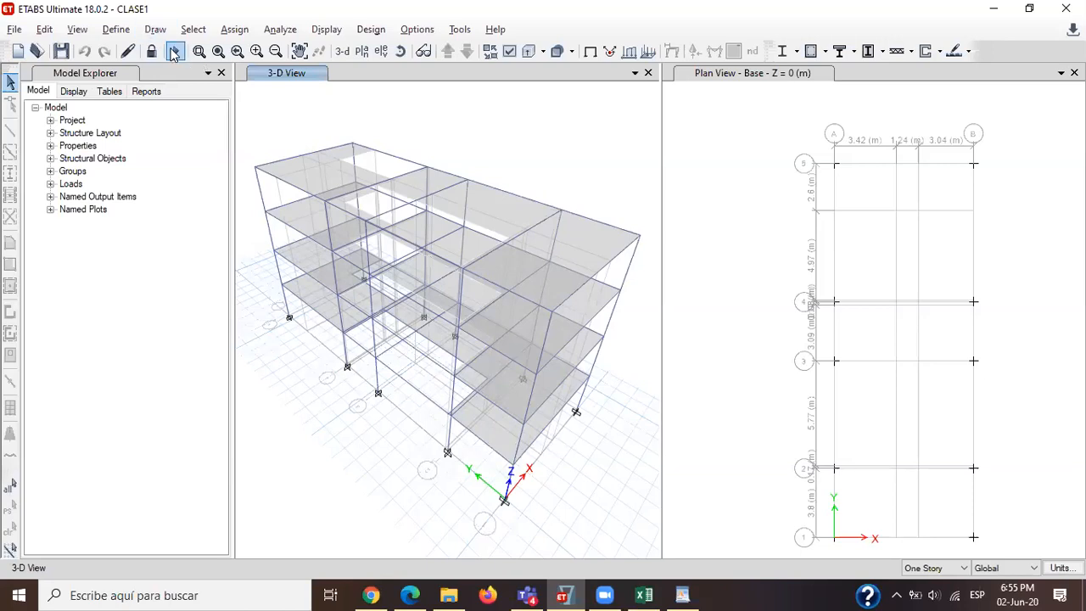
key("F5")
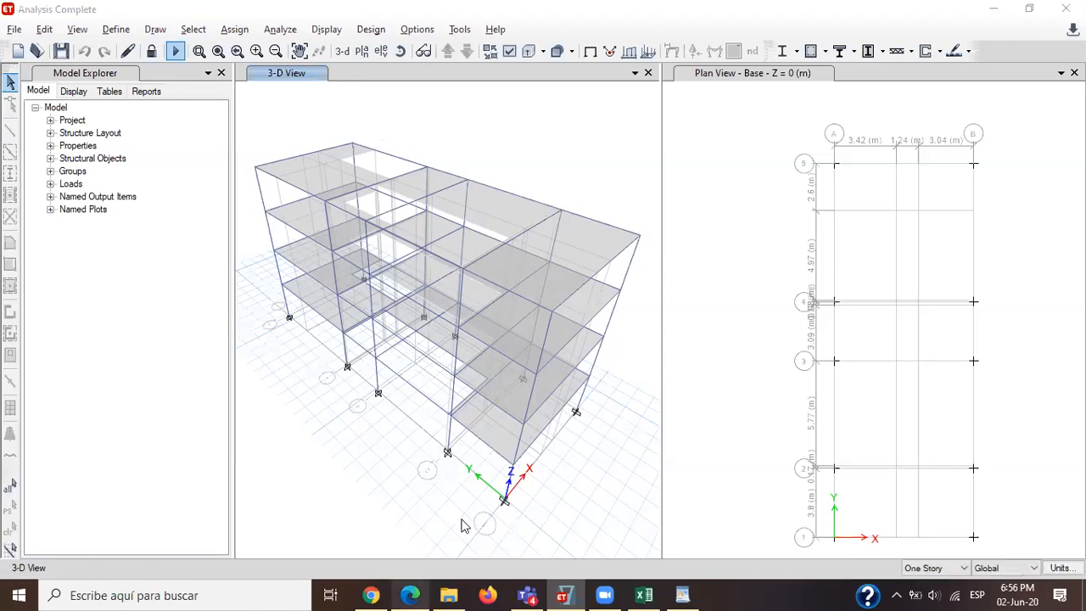
left_click(606, 594)
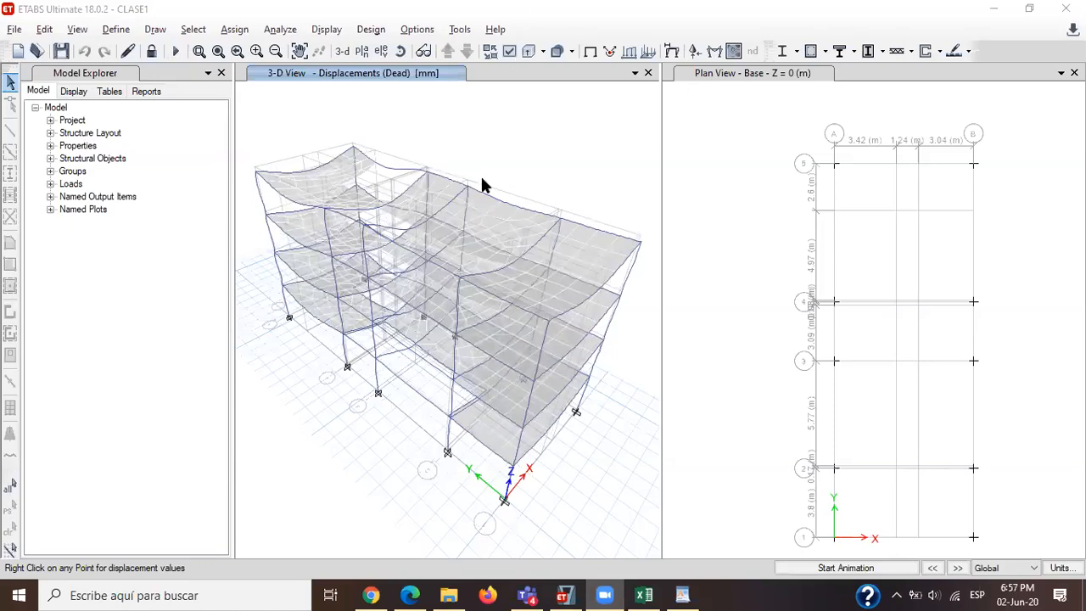
left_click(545, 138)
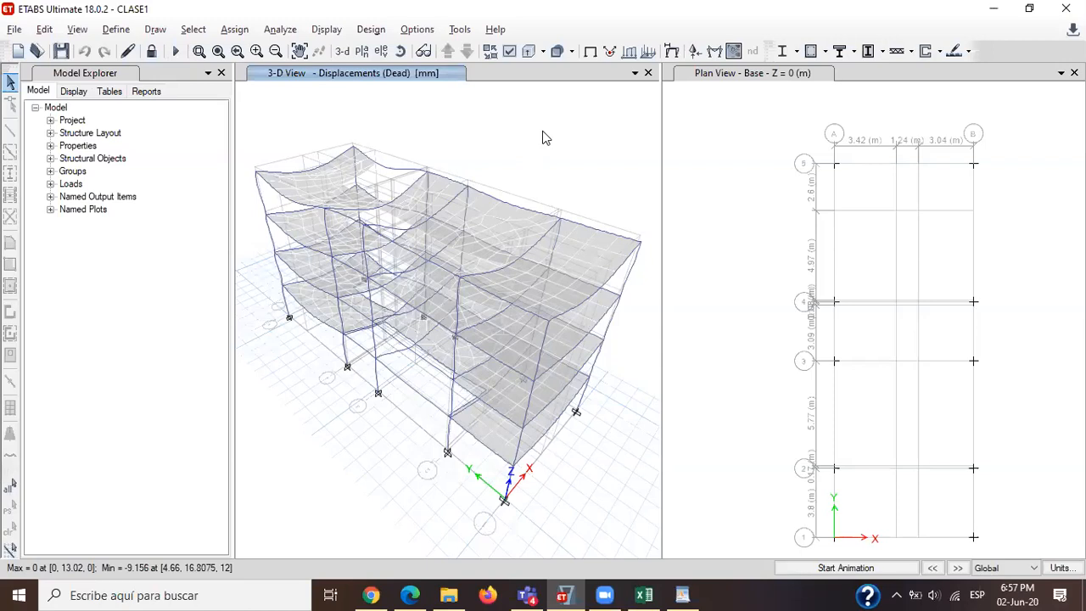
Display the deformed shape for load case SISMOD X in the 3-D view and animate it.
left_click(679, 51)
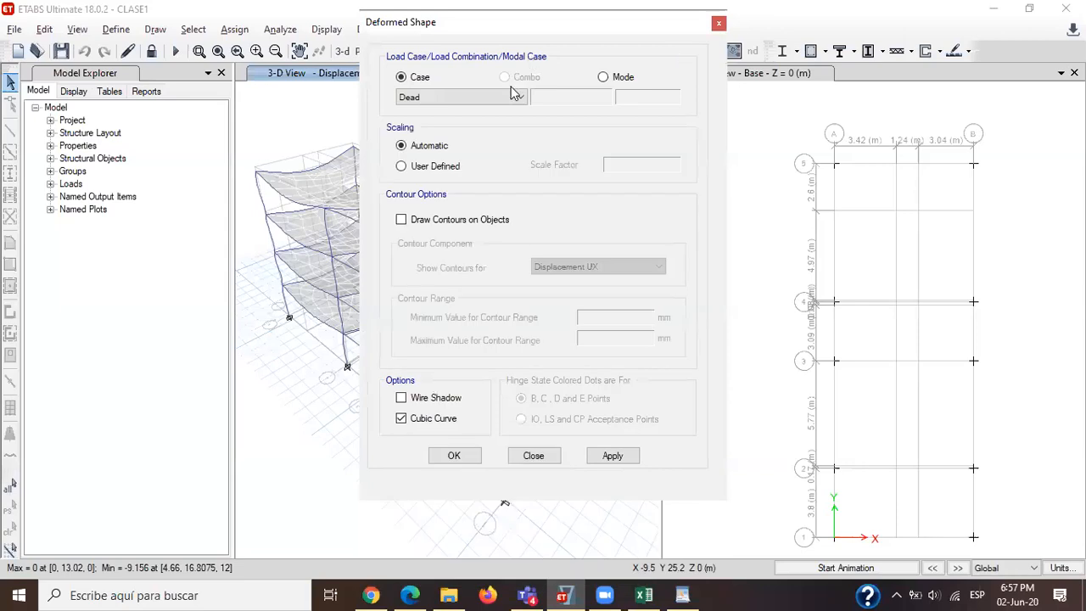
left_click(422, 96)
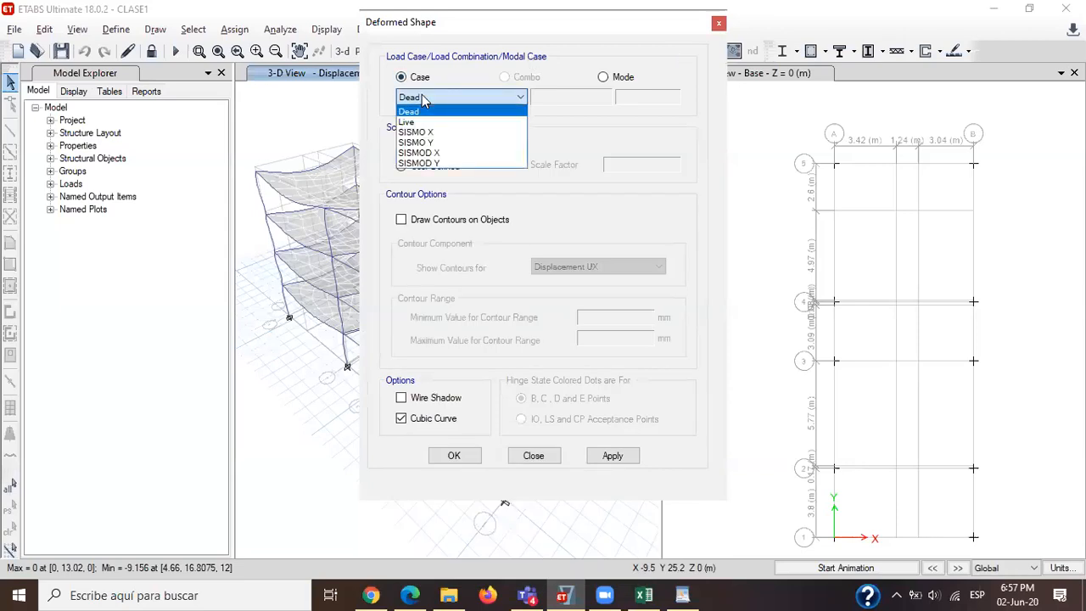
left_click(462, 152)
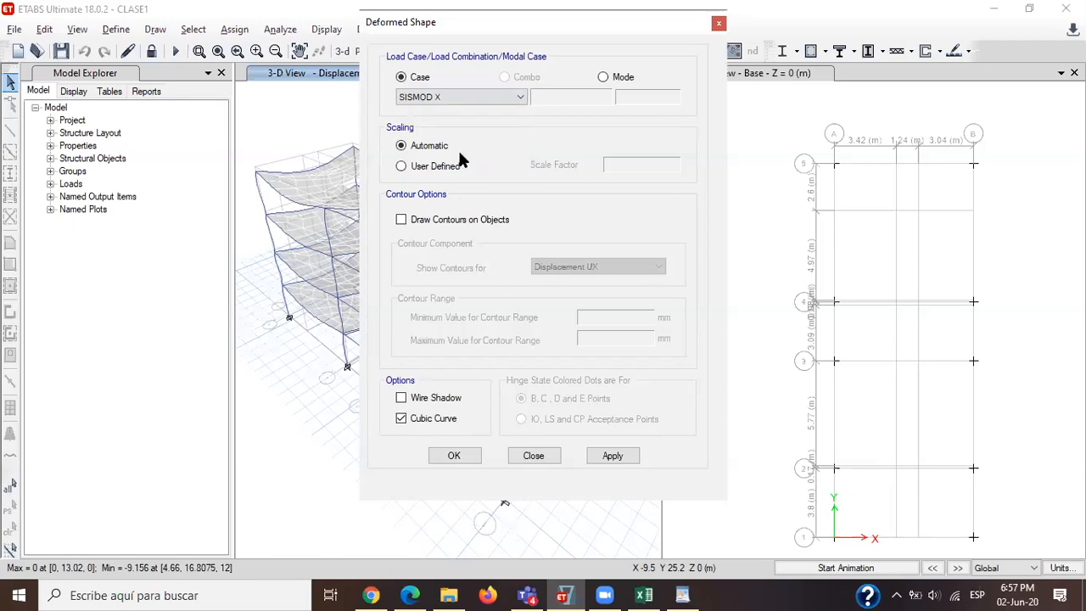
left_click(613, 455)
left_click(440, 458)
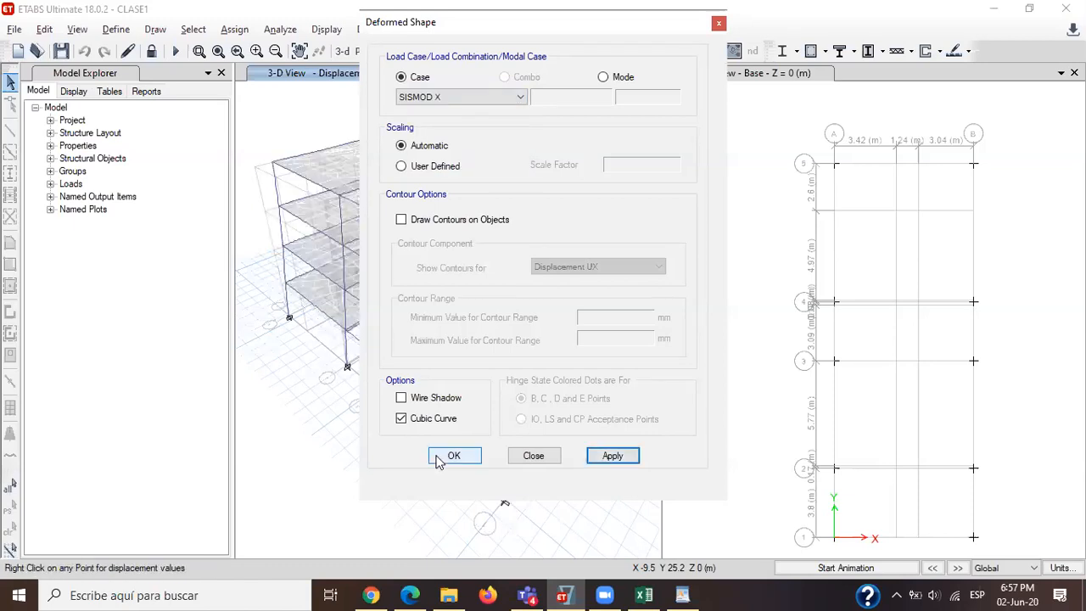
left_click(835, 568)
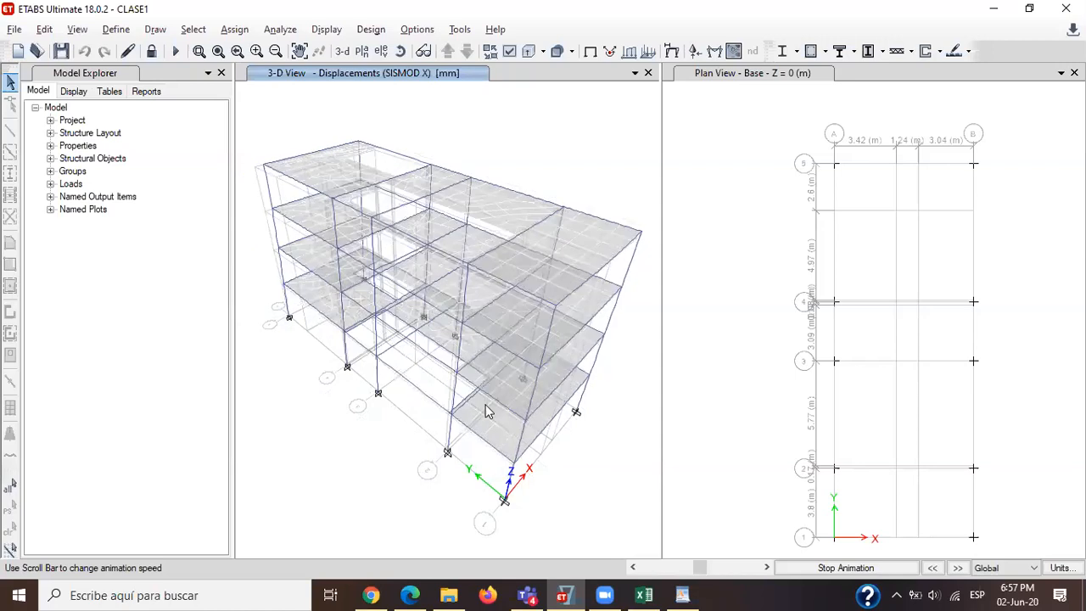
Switch the animated deformed shape in the 3-D view to load case SISMOD Y.
left_click(674, 52)
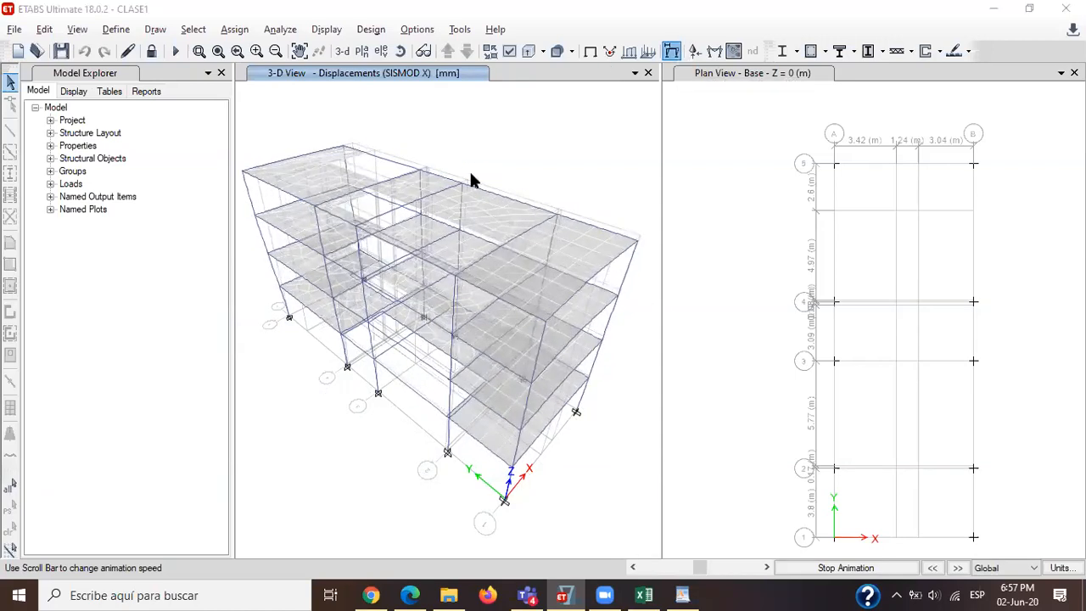
left_click(470, 98)
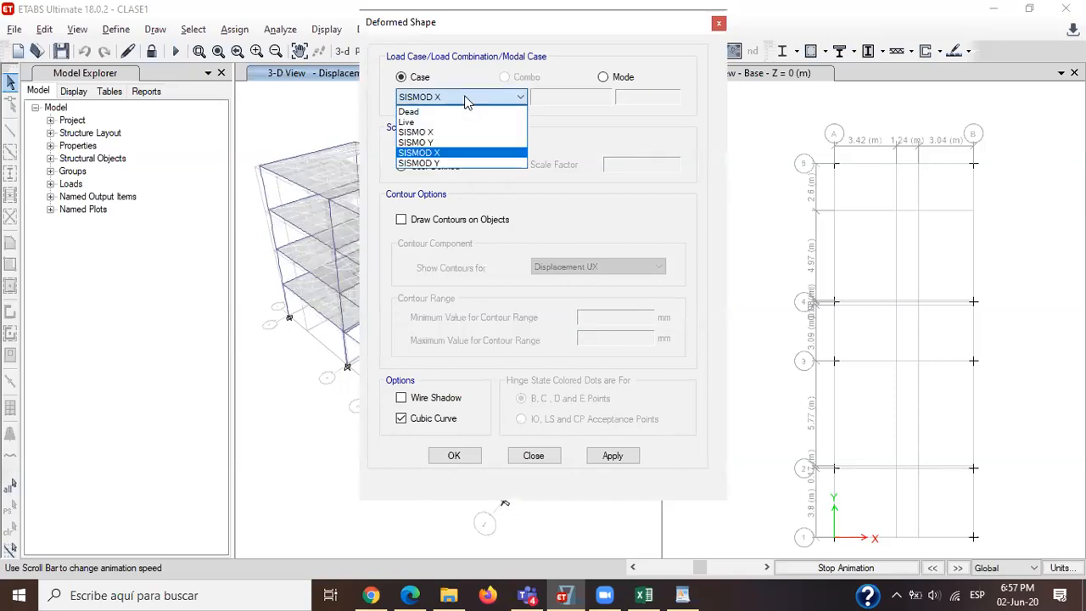
left_click(450, 164)
left_click(454, 456)
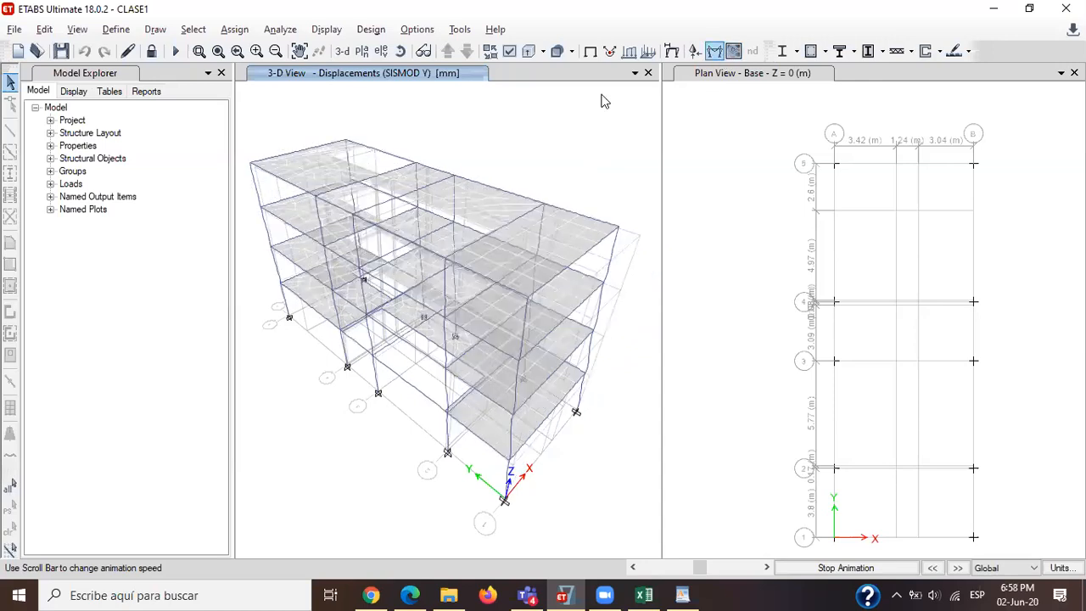
Open the story response plots and show the maximum story displacement for load case SISMOD X.
left_click(328, 30)
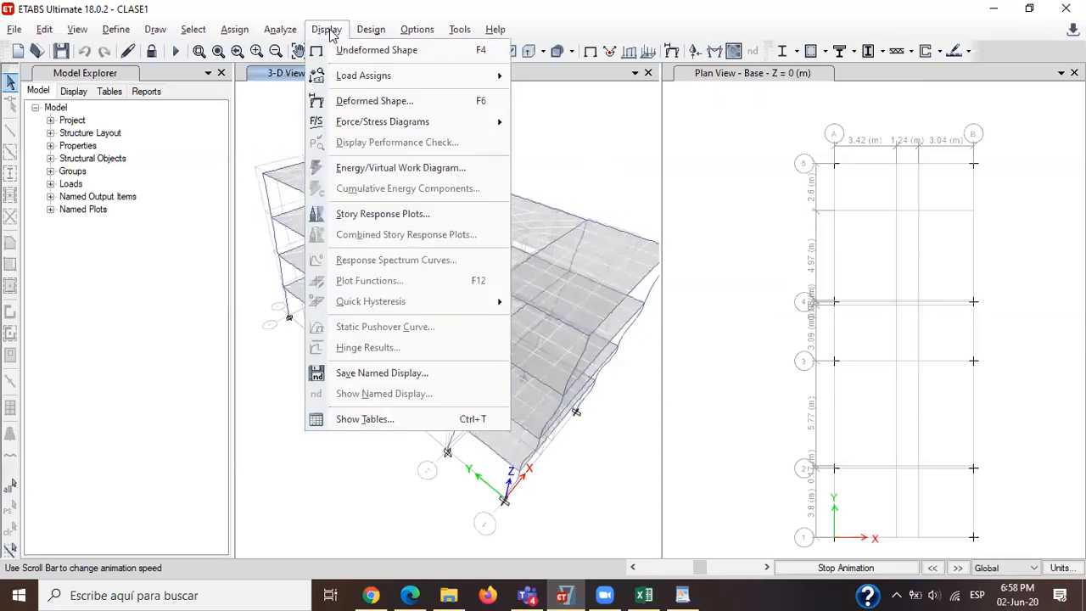
left_click(364, 216)
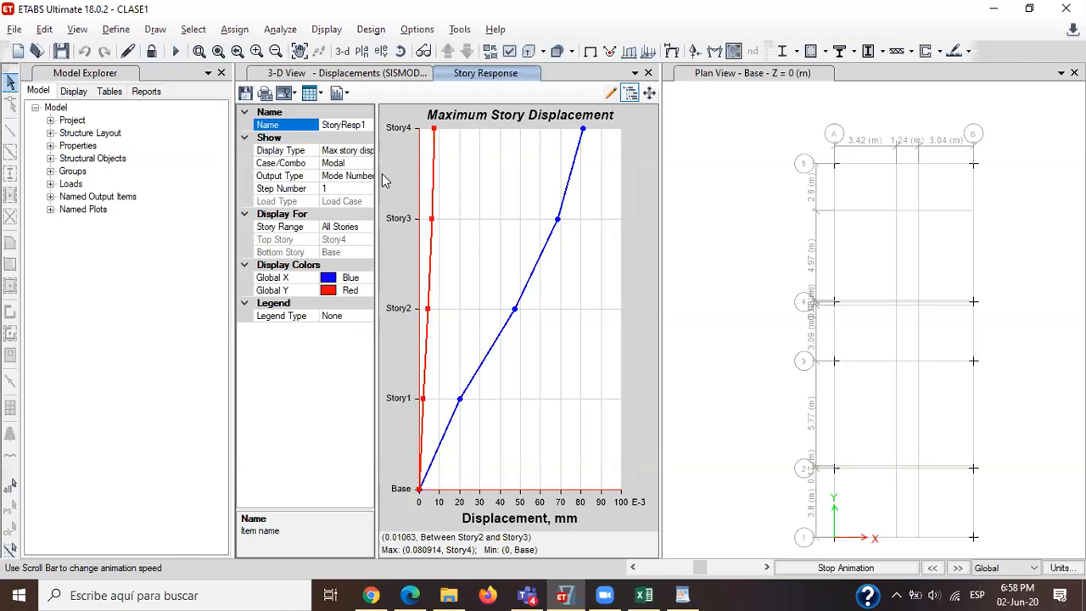
left_click(344, 163)
left_click(346, 150)
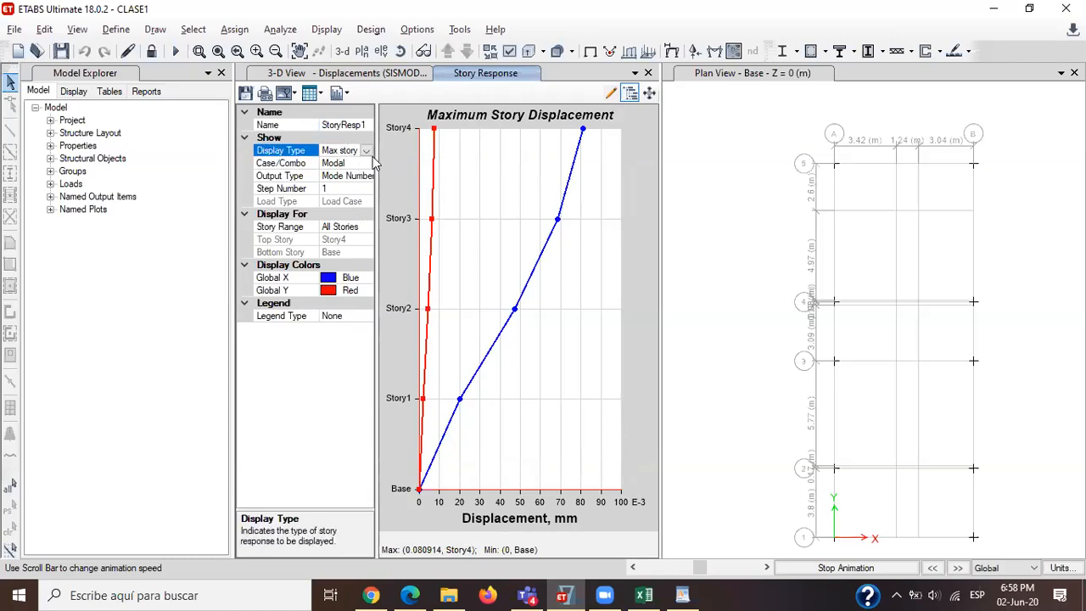
left_click(367, 151)
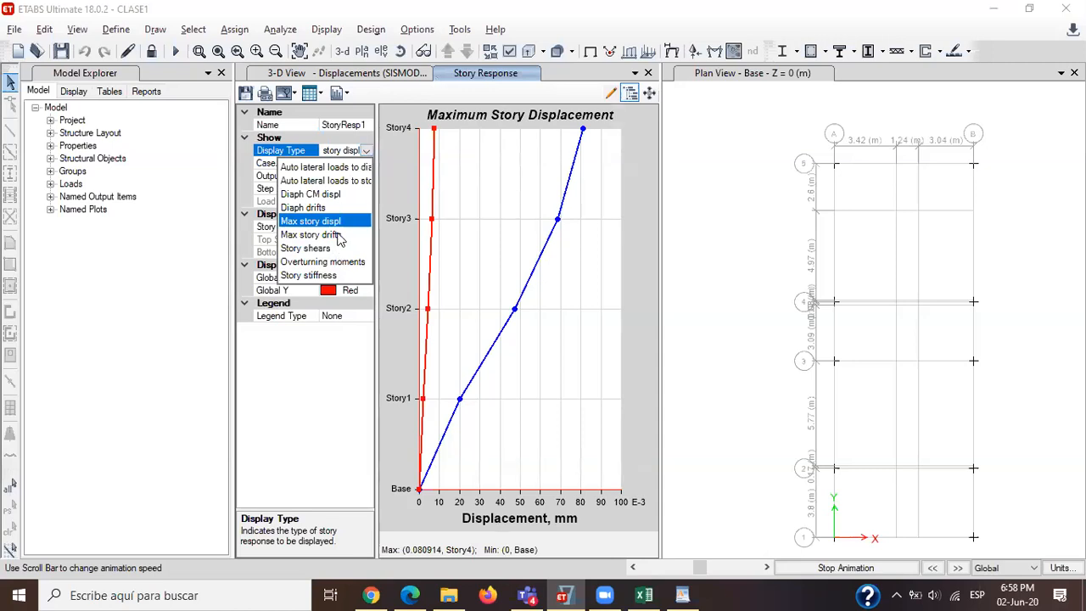
key("Escape")
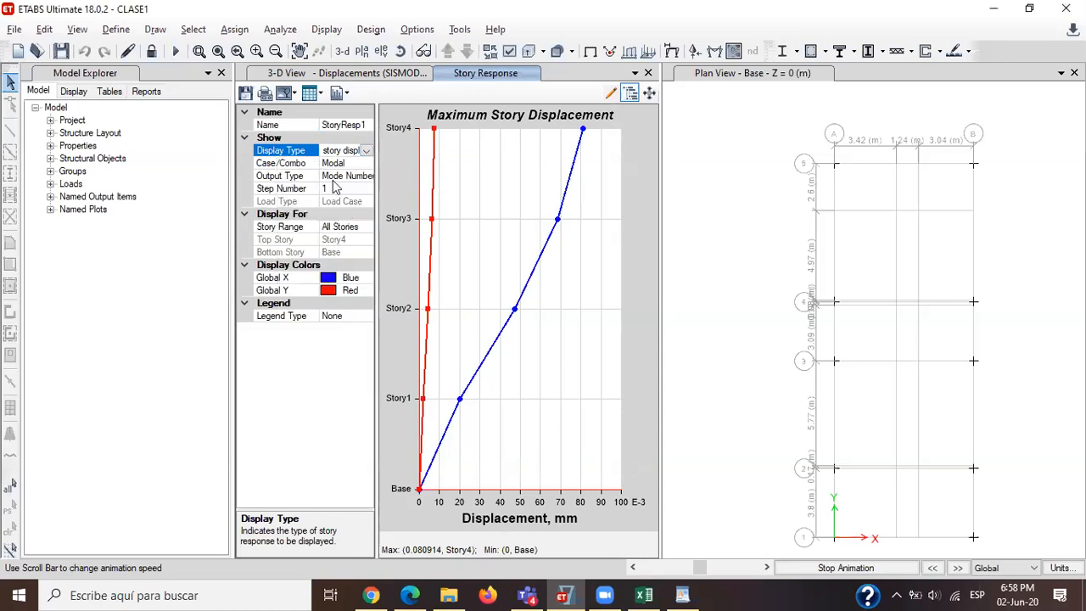
left_click(347, 175)
left_click(352, 163)
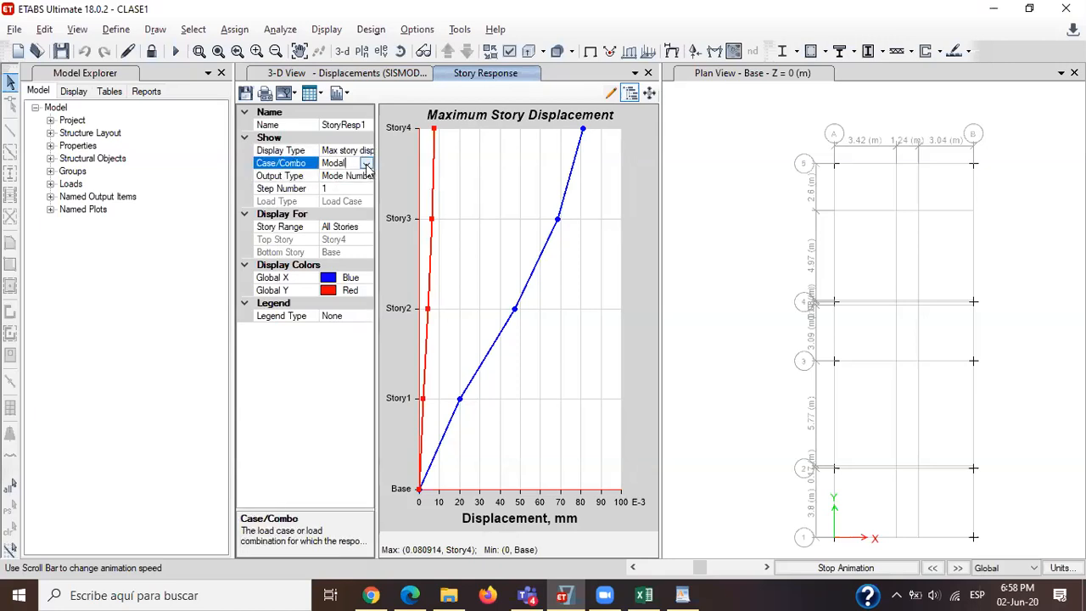
left_click(366, 163)
left_click(334, 247)
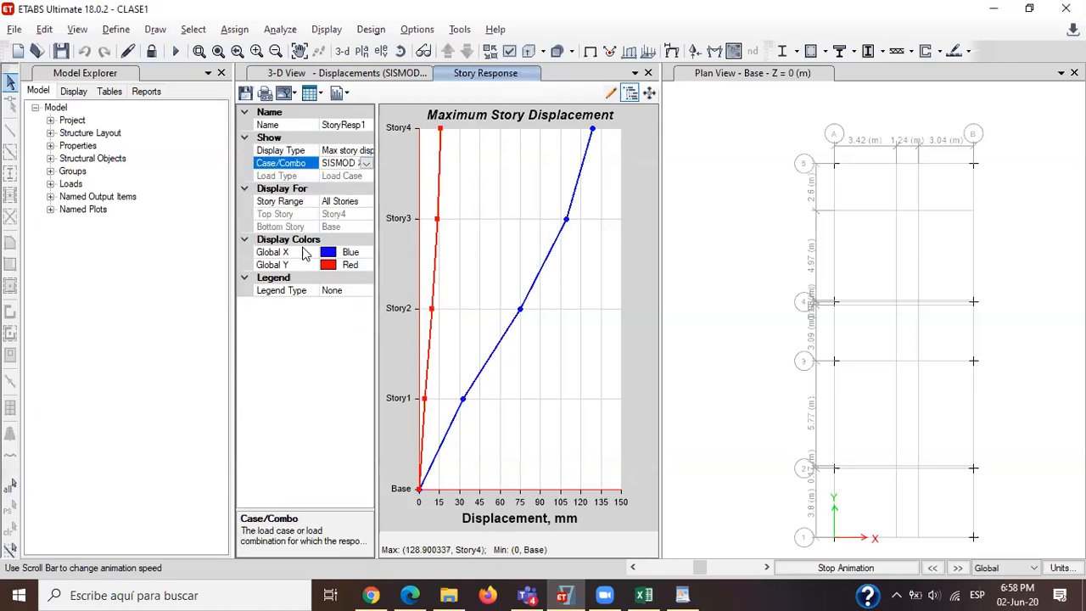
Set the story response plot to auto lateral loads to stories and check its load pattern and load set options.
left_click(344, 151)
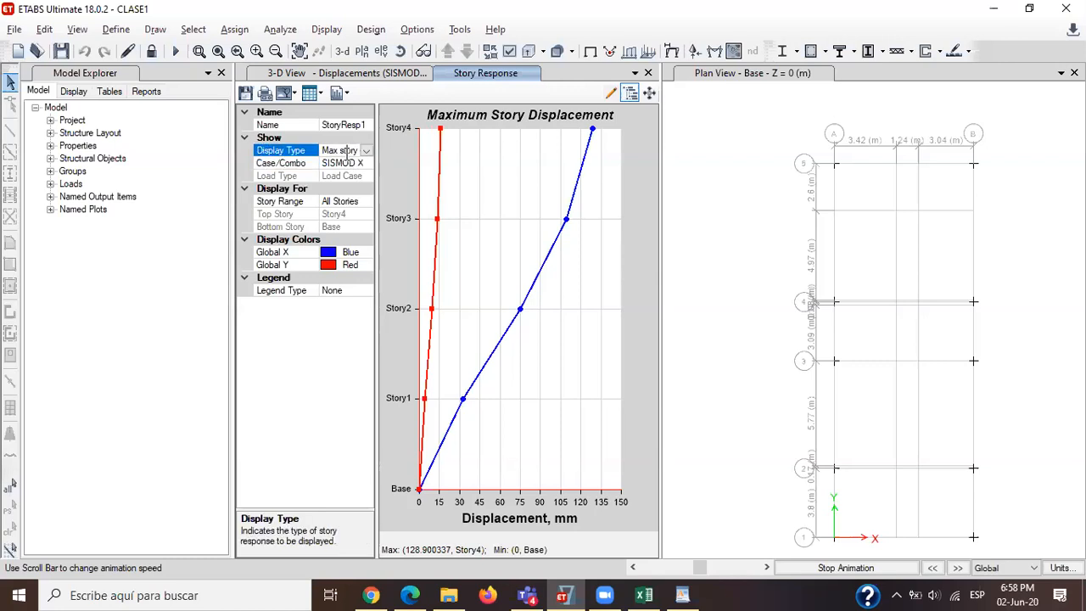
left_click(365, 151)
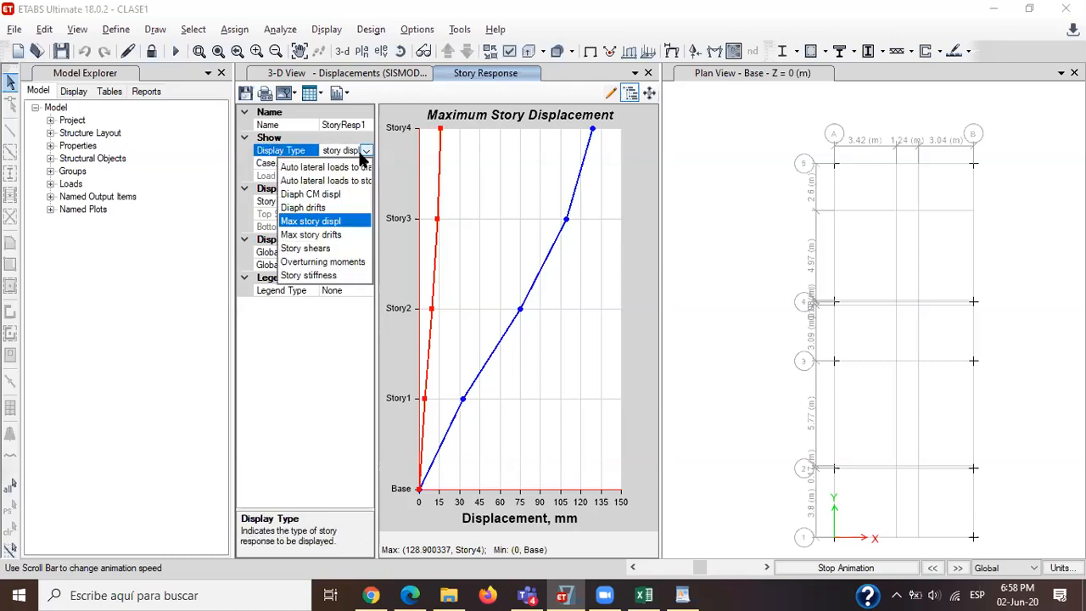
left_click(342, 169)
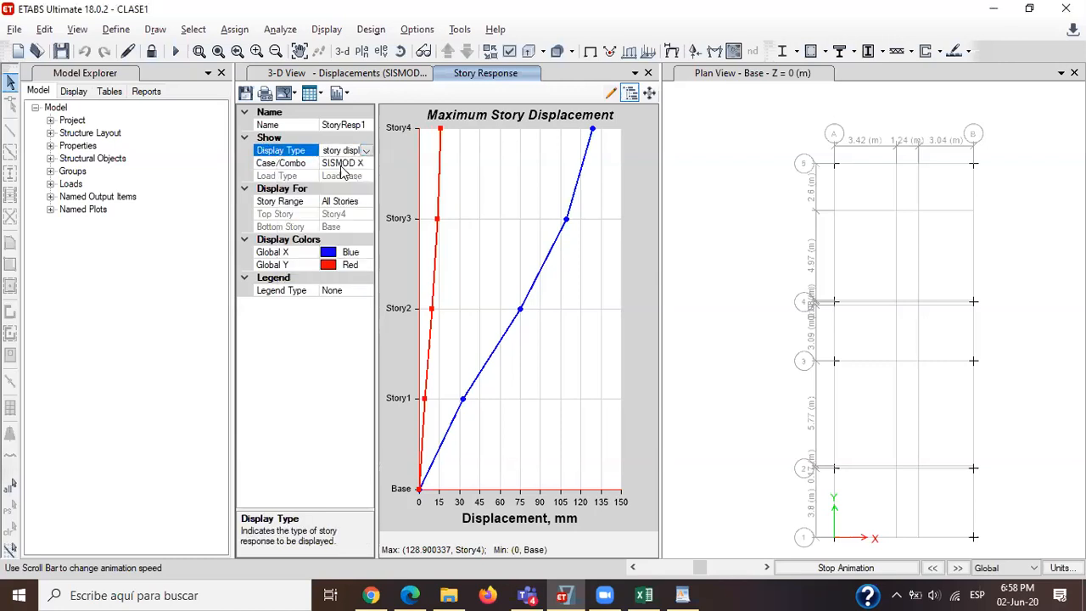
left_click(368, 151)
left_click(352, 182)
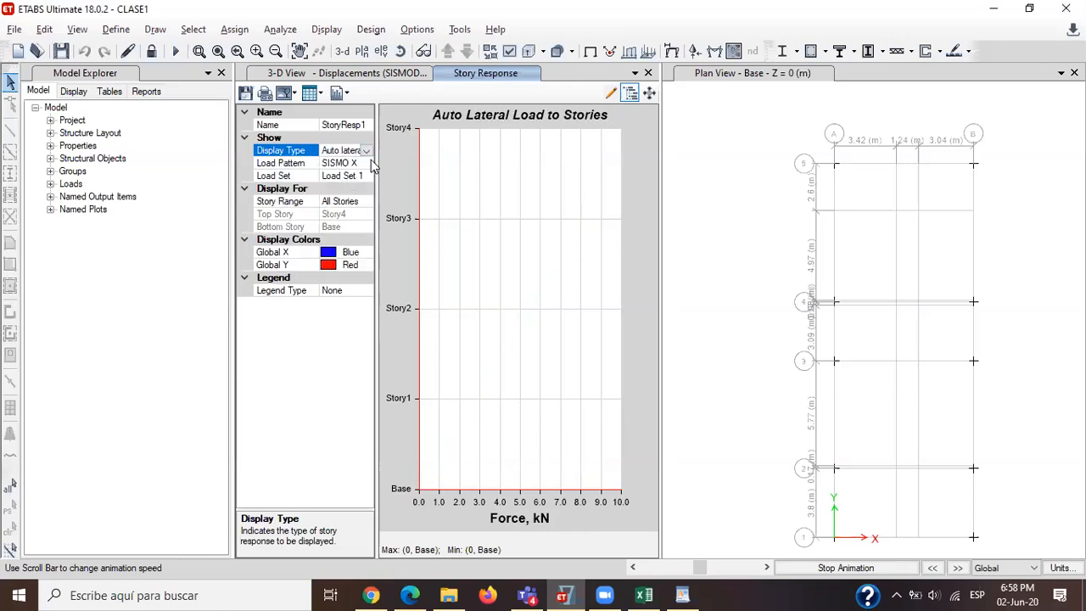
left_click(362, 179)
left_click(365, 176)
left_click(347, 188)
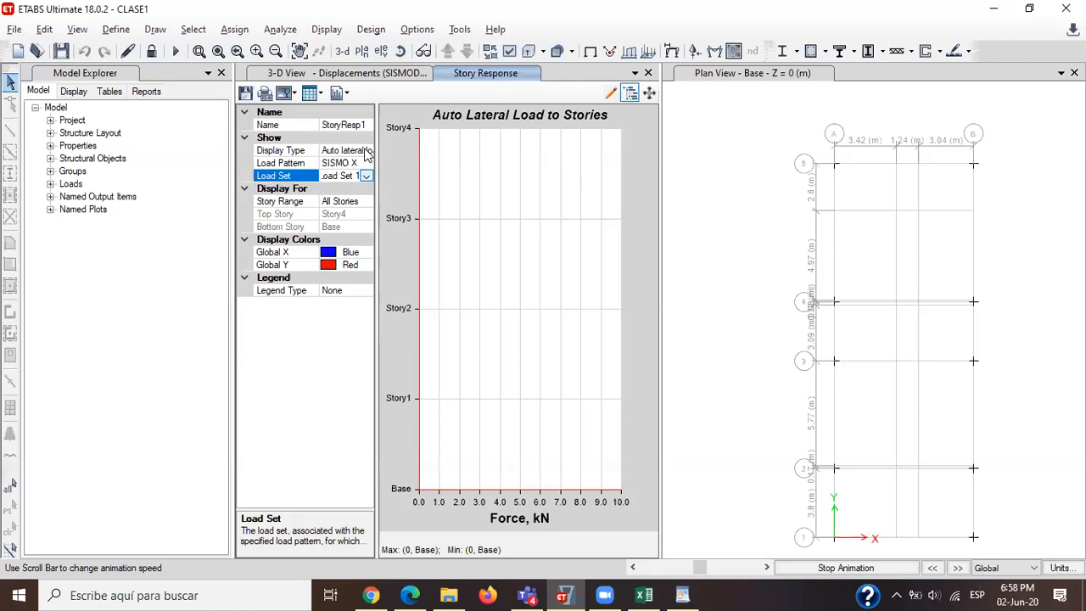
left_click(365, 163)
left_click(366, 164)
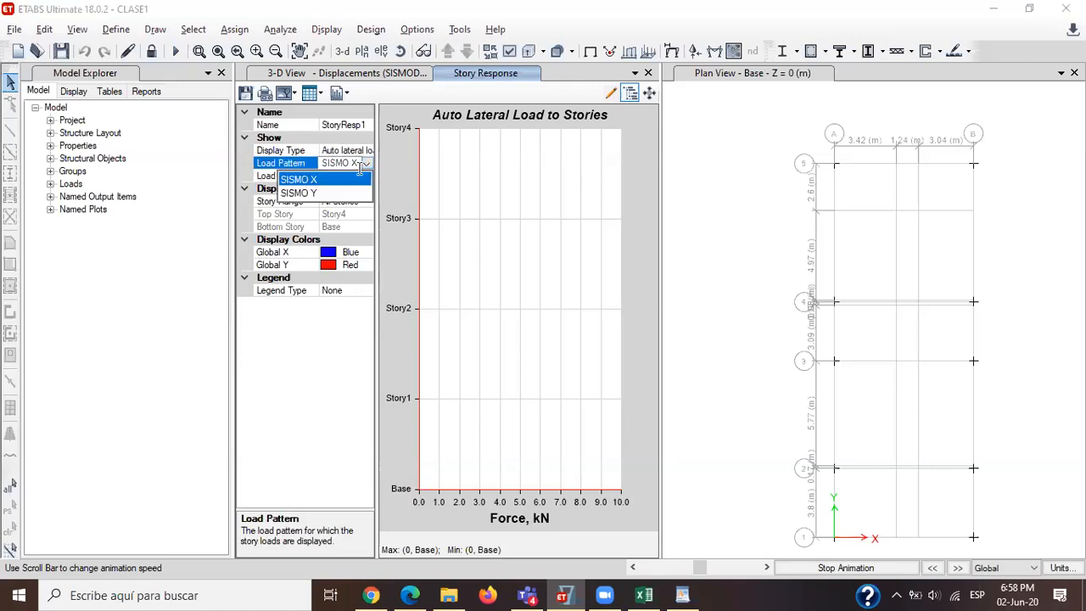
left_click(351, 153)
left_click(350, 152)
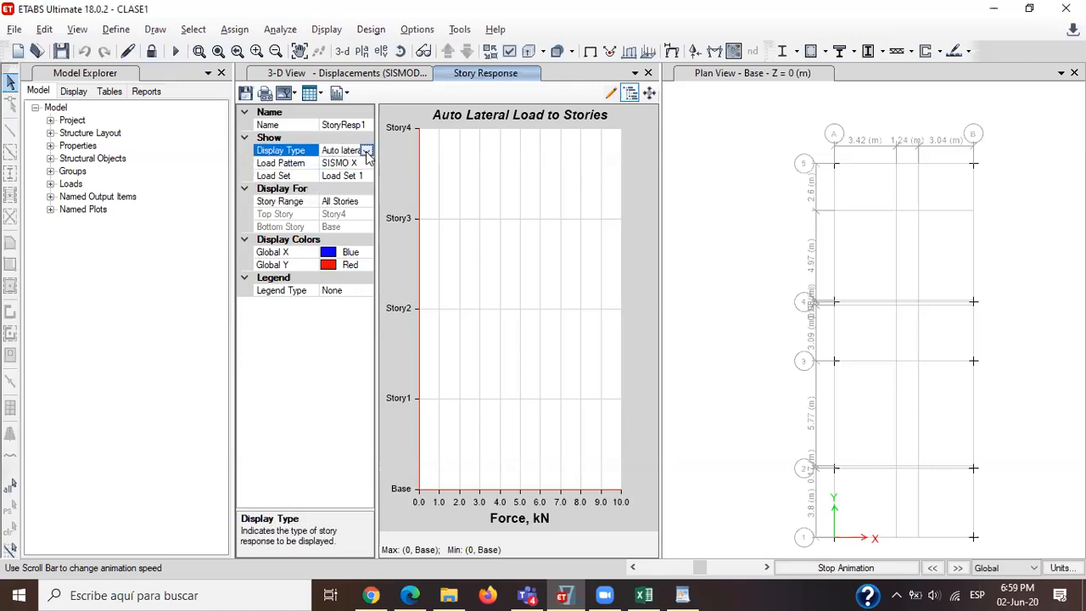
left_click(366, 150)
left_click(366, 151)
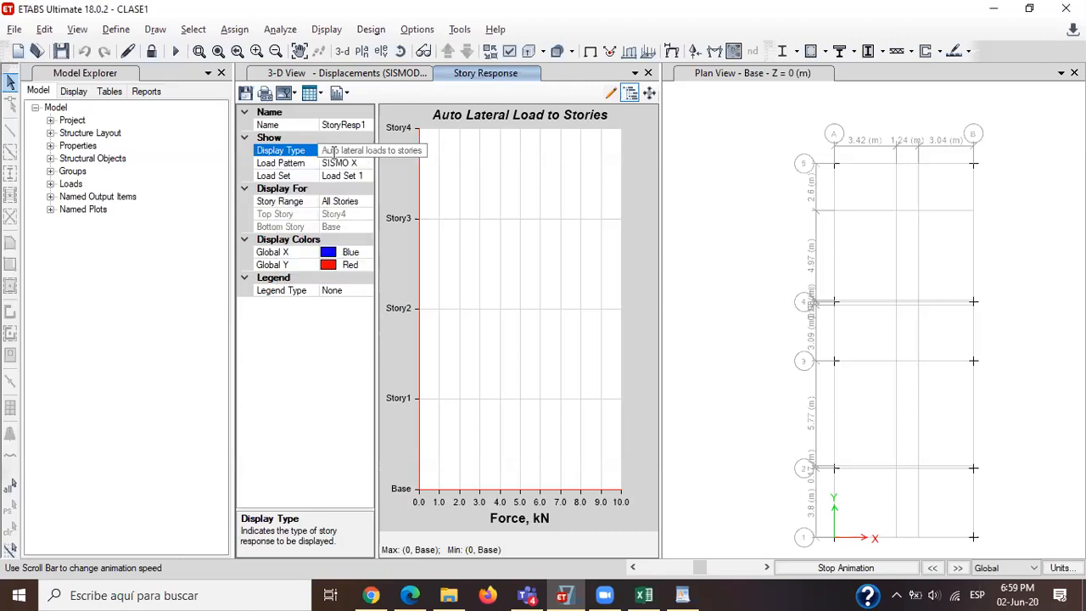
Change the story response plot to story shears for load case SISMOD X.
left_click(367, 151)
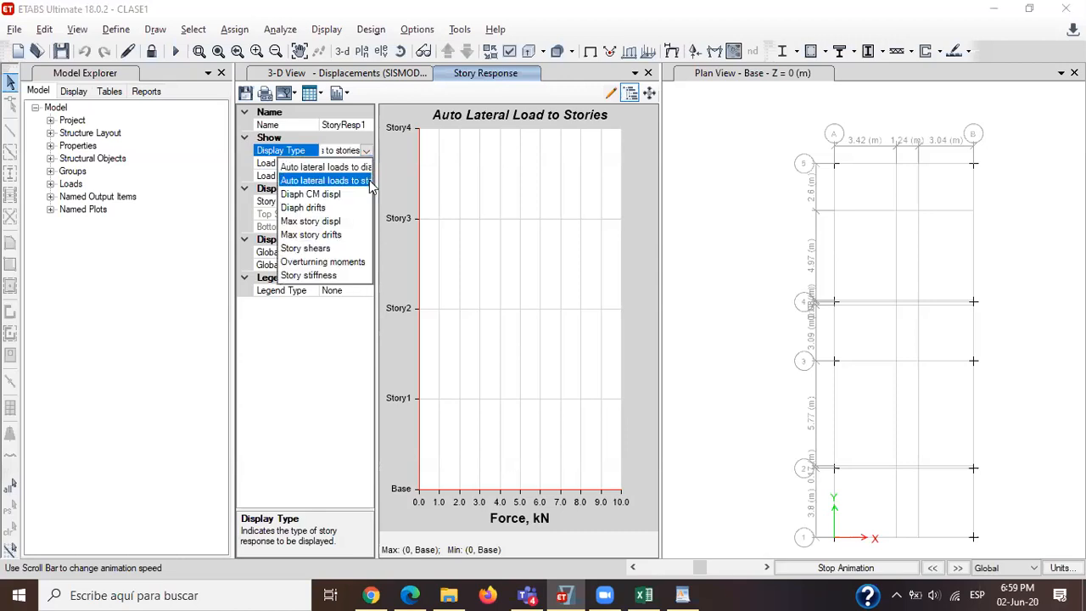
left_click(322, 250)
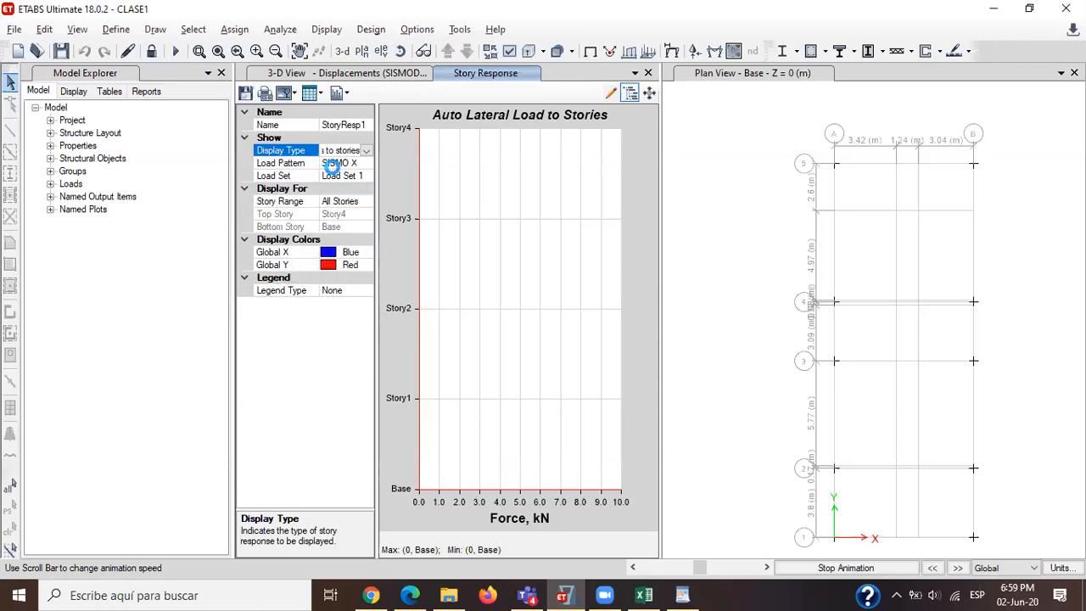
left_click(366, 164)
left_click(367, 164)
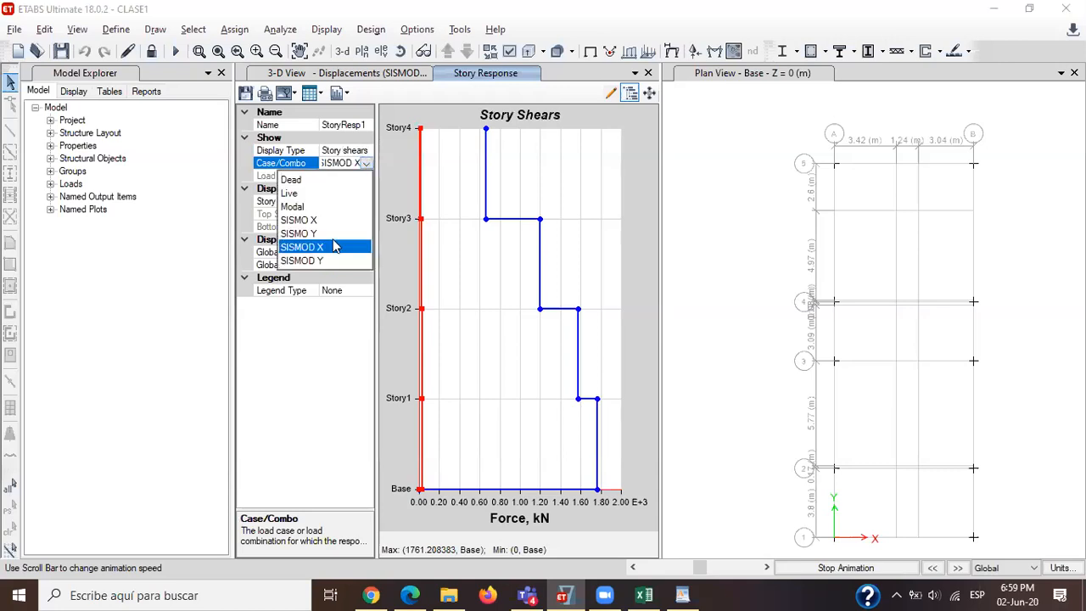
left_click(315, 247)
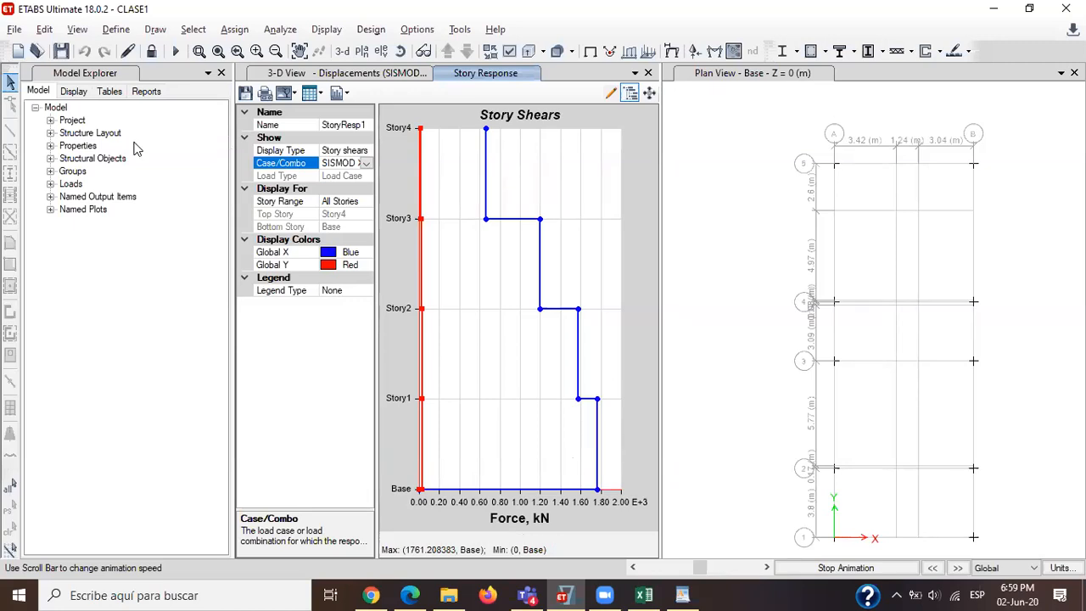
Examine the model, display and table categories in the Model Explorer.
left_click(83, 93)
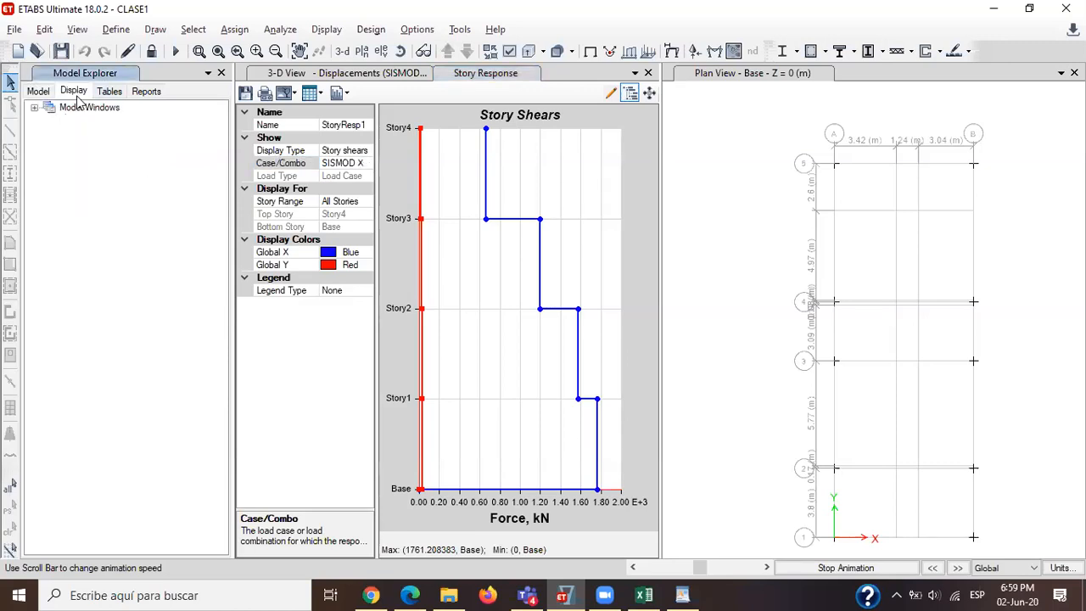
left_click(109, 91)
left_click(50, 120)
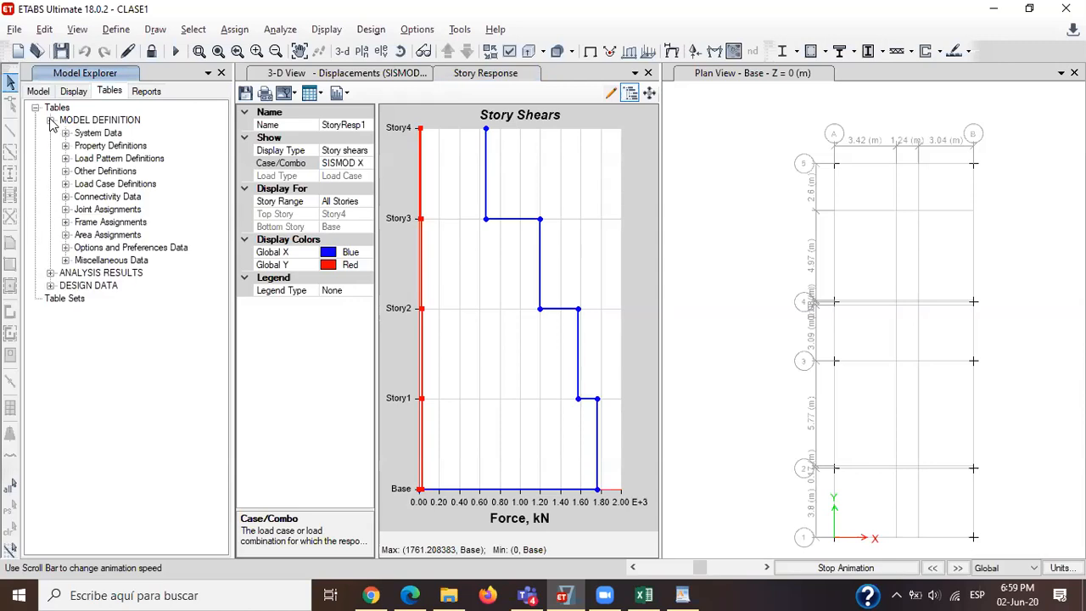
left_click(50, 120)
left_click(38, 91)
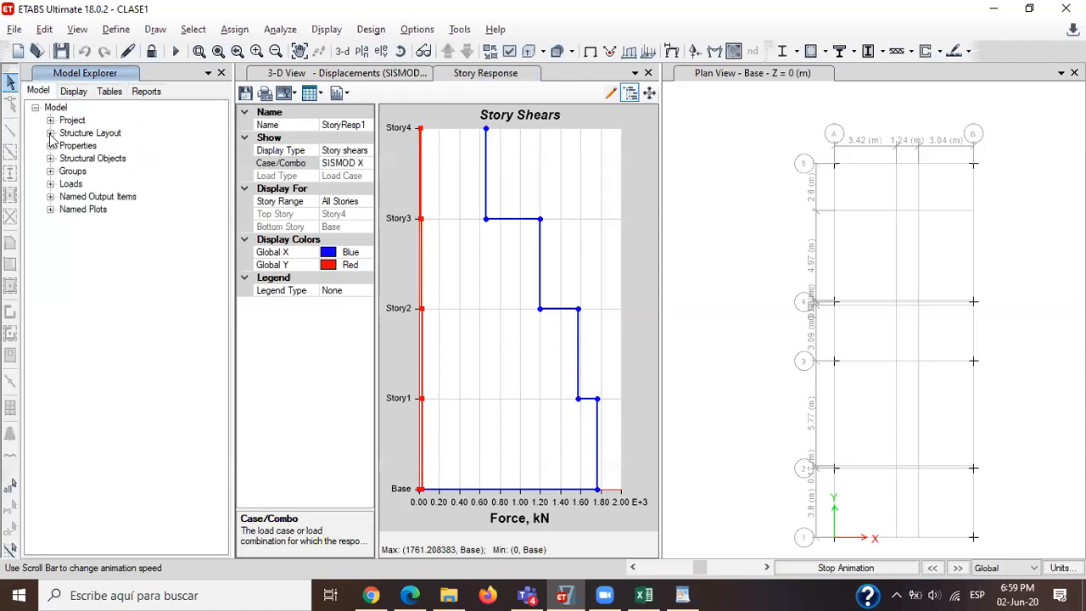
left_click(50, 133)
left_click(50, 120)
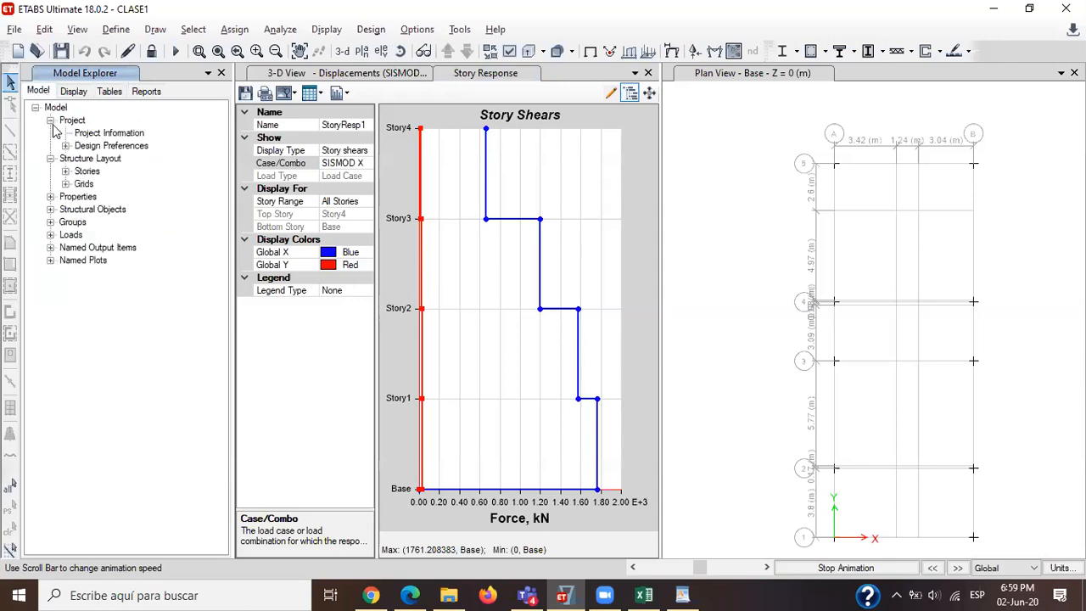
left_click(108, 93)
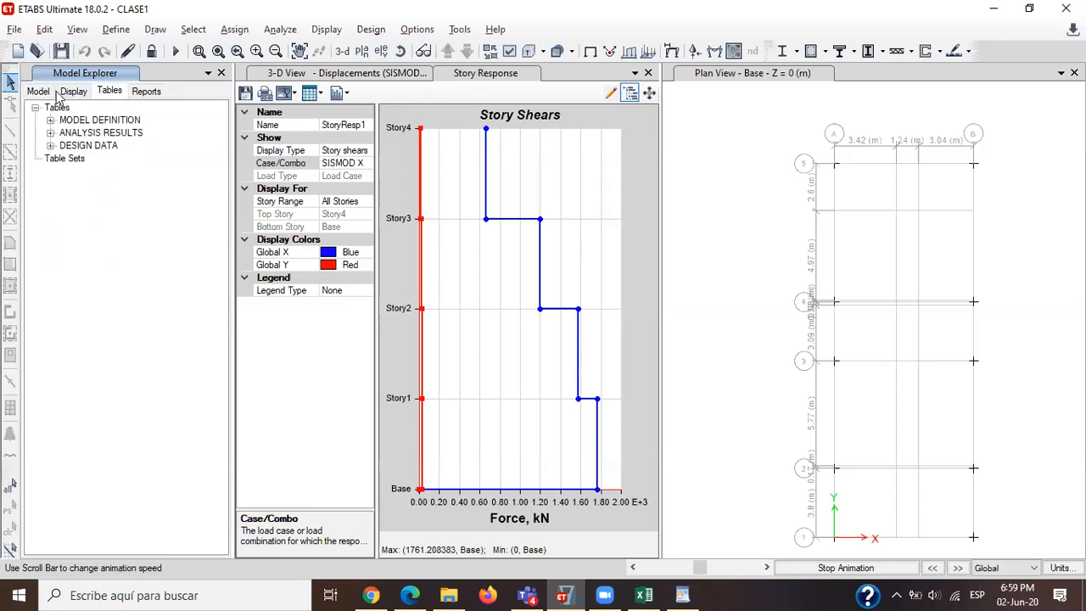
left_click(74, 92)
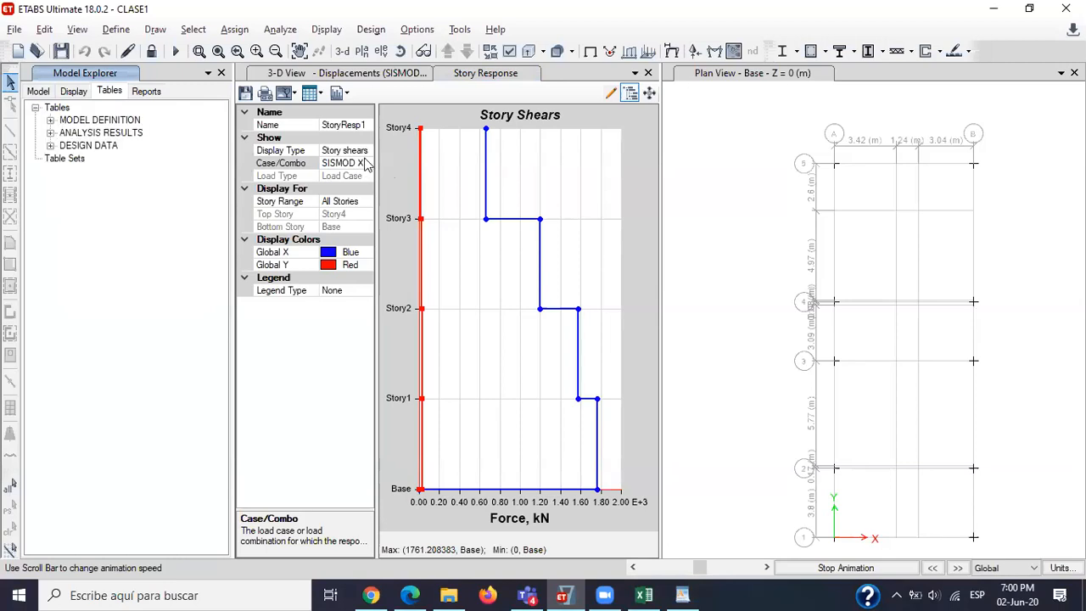
Compare the base shear in the story shears plot for SISMO X with that for SISMOD X.
left_click(352, 162)
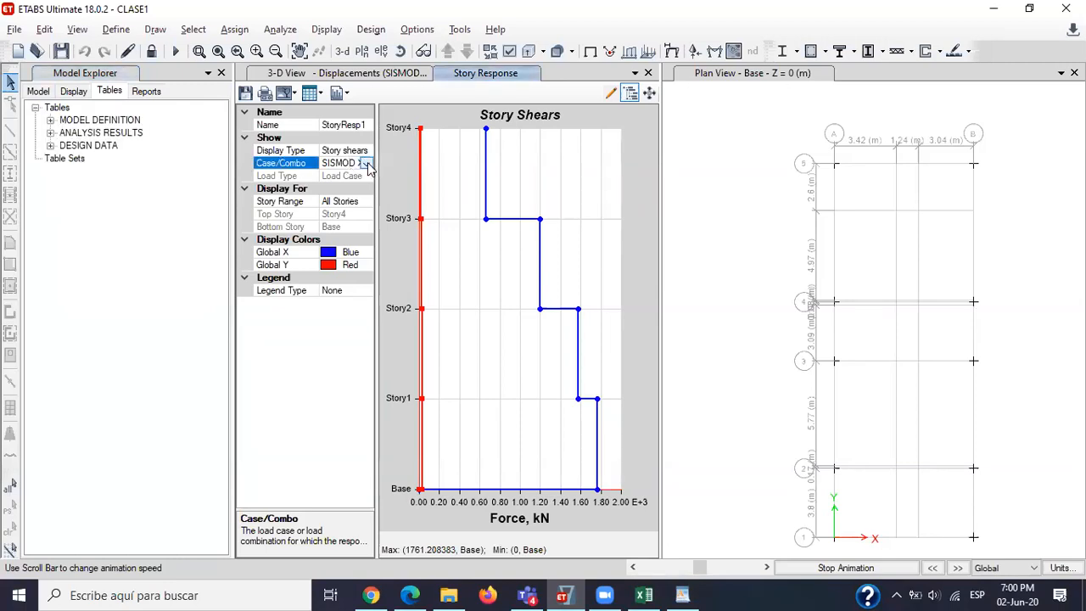
left_click(370, 163)
left_click(307, 220)
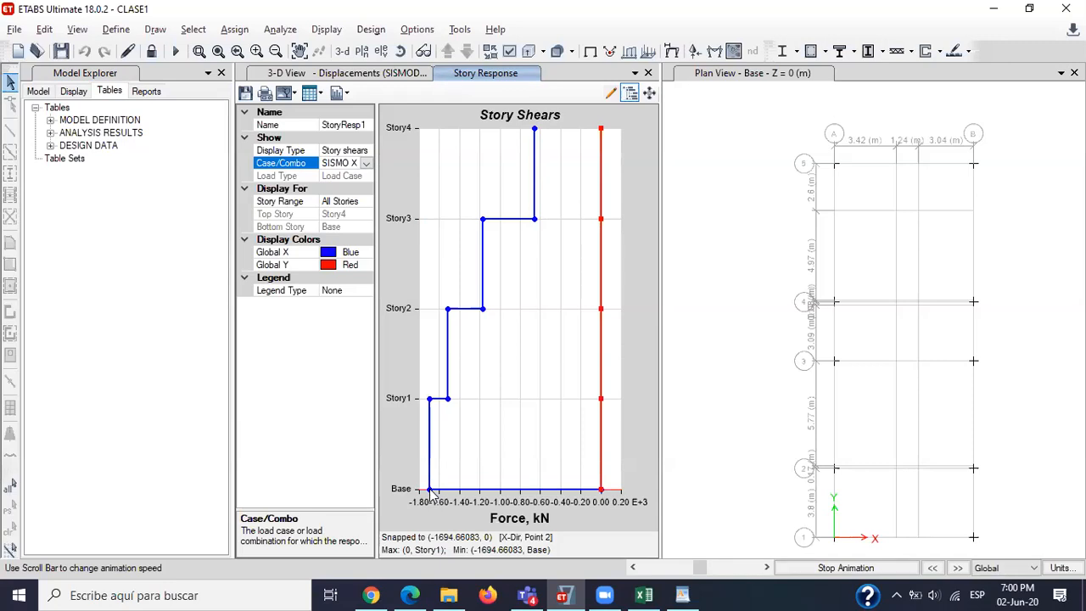
left_click(365, 164)
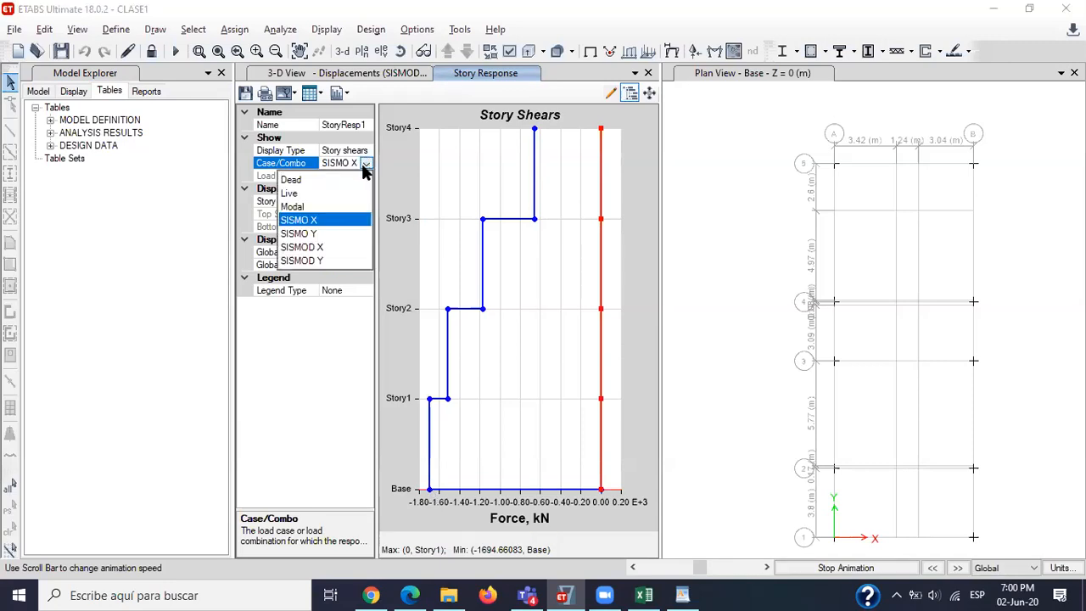
left_click(307, 247)
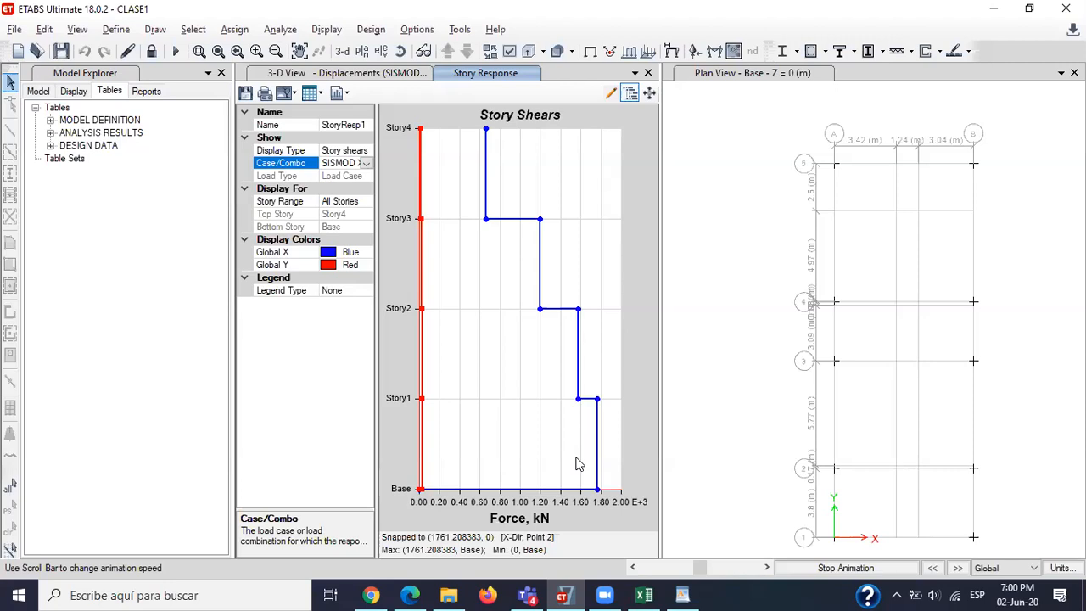
Show the story shears plot for static load case SISMO X again.
left_click(358, 201)
left_click(364, 150)
left_click(367, 163)
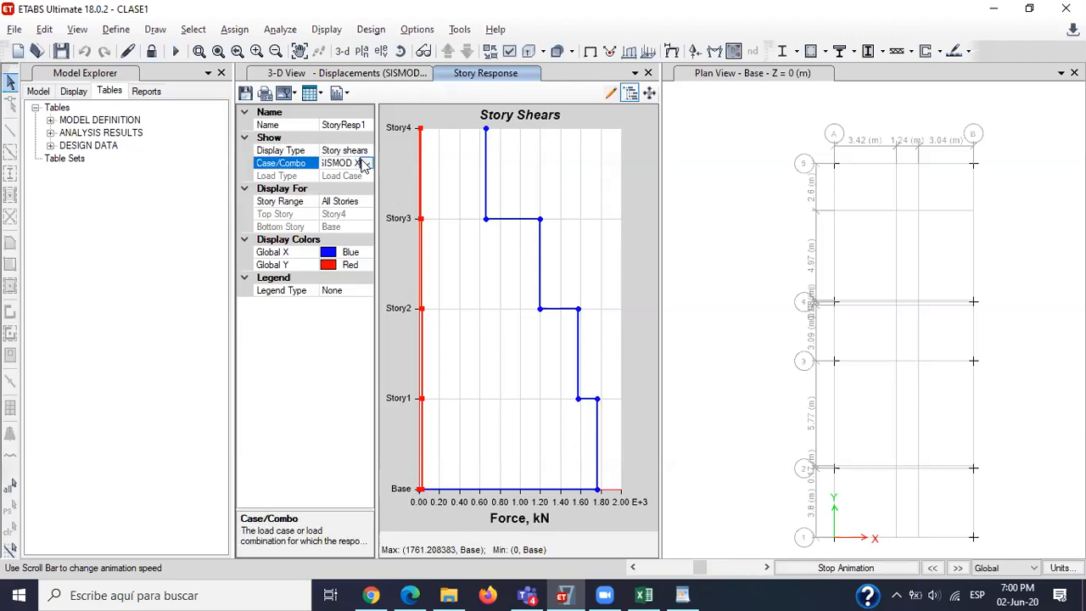
left_click(369, 163)
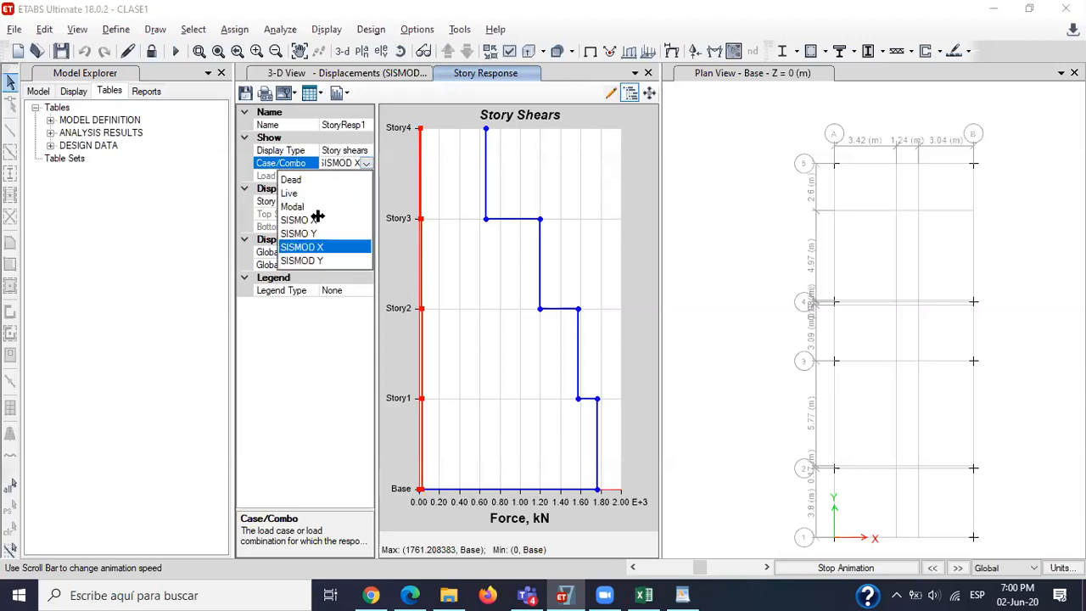
left_click(299, 220)
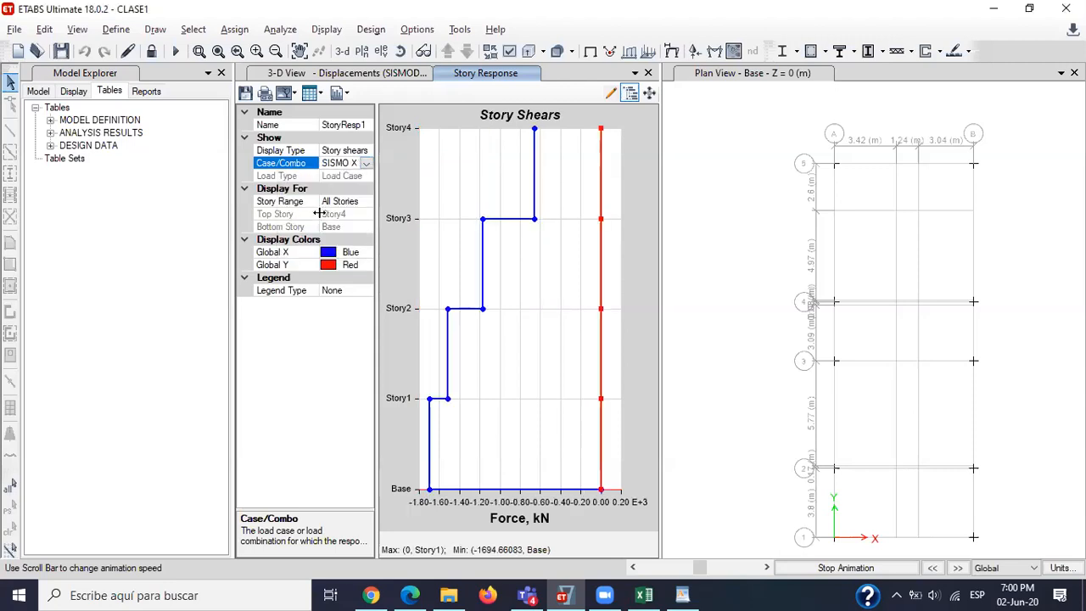
Compare the story shears plot for load case SISMOD Y with that for static case SISMO Y.
left_click(367, 164)
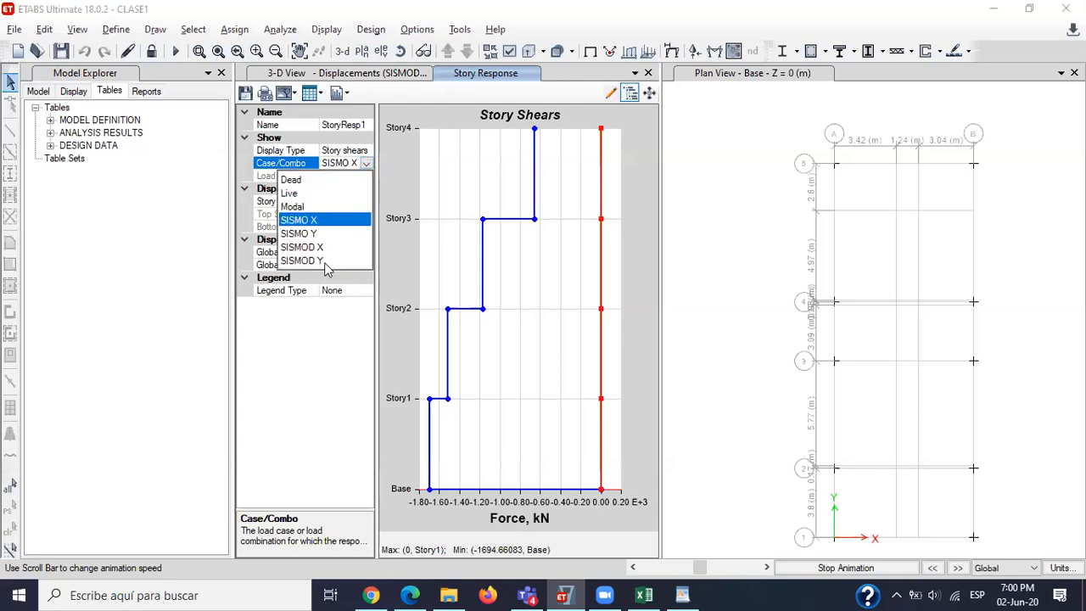
left_click(328, 262)
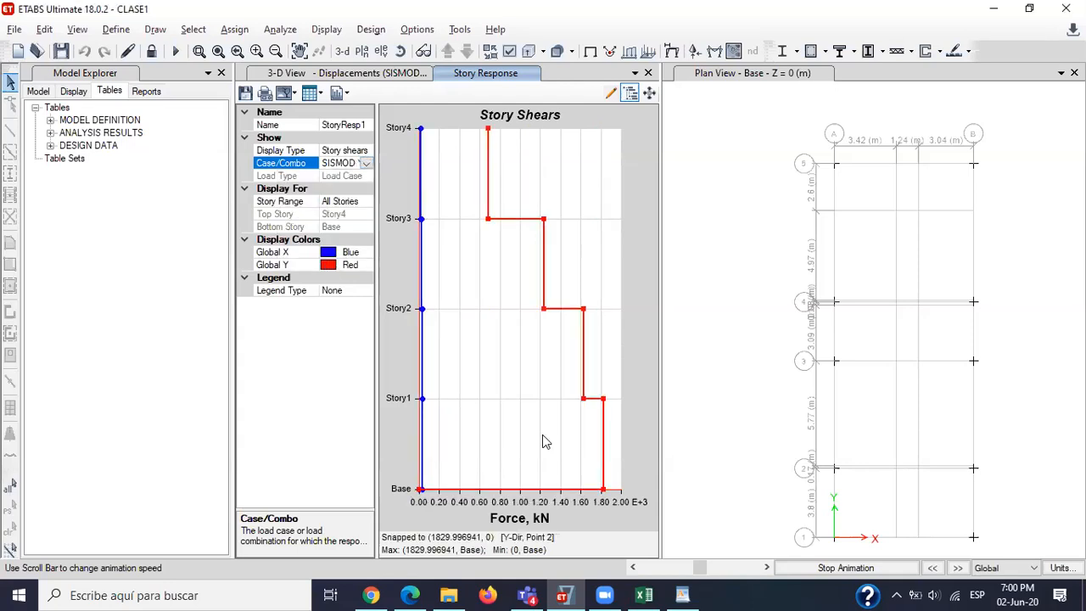
left_click(366, 164)
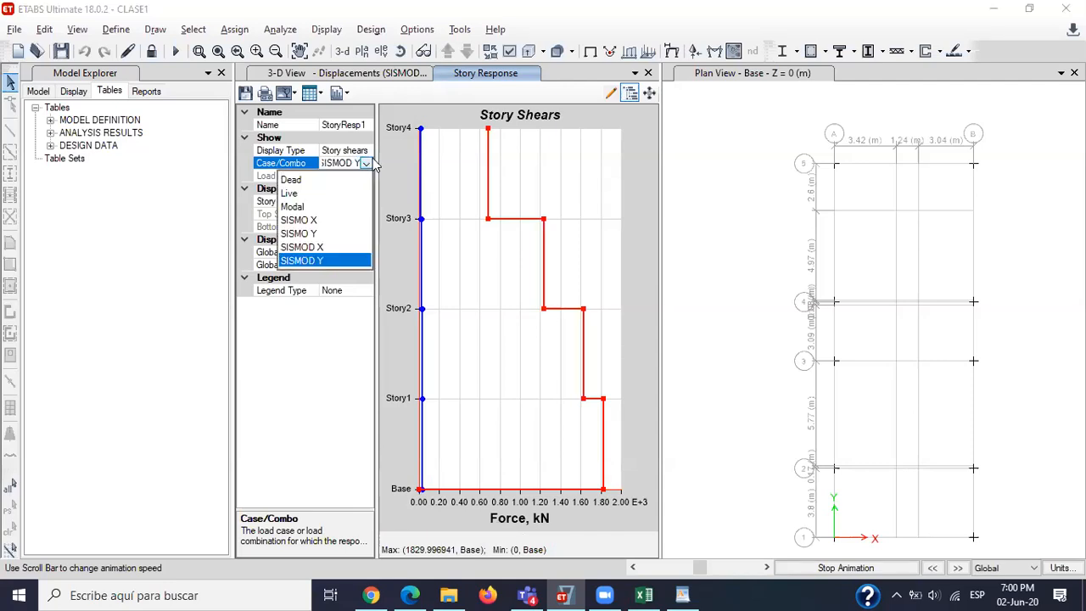
left_click(315, 233)
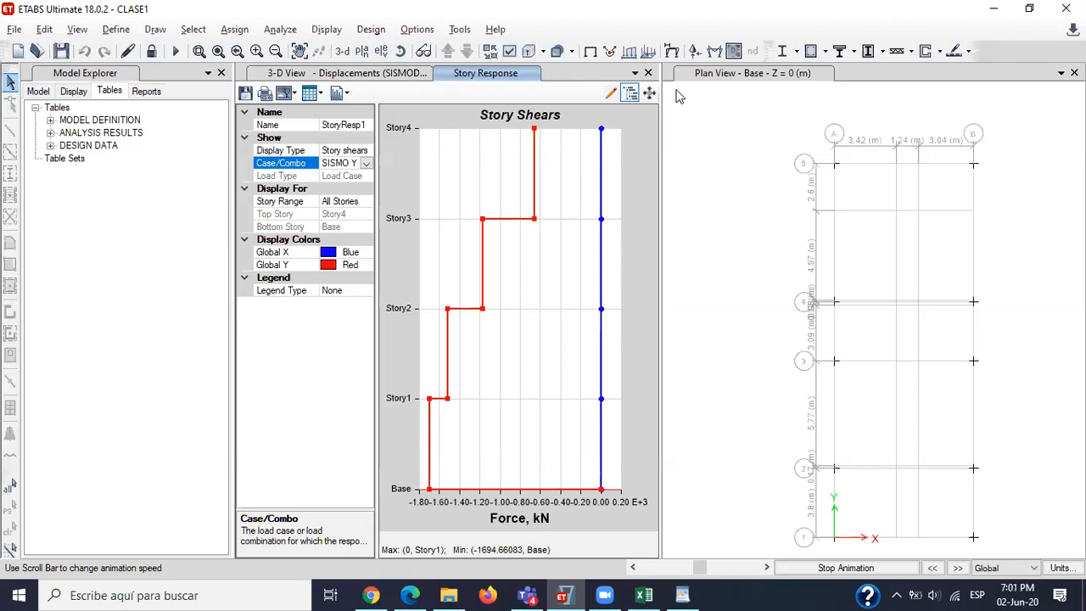
Replace the base plan view with a 3-D view showing the mode 1 deformed shape of the Modal case.
left_click(736, 87)
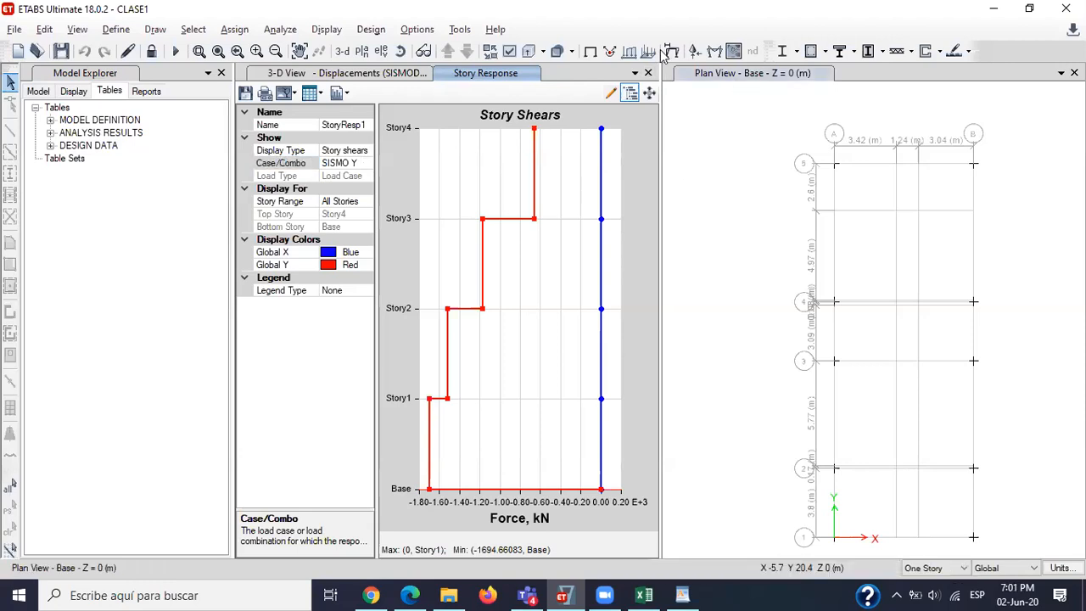
left_click(344, 52)
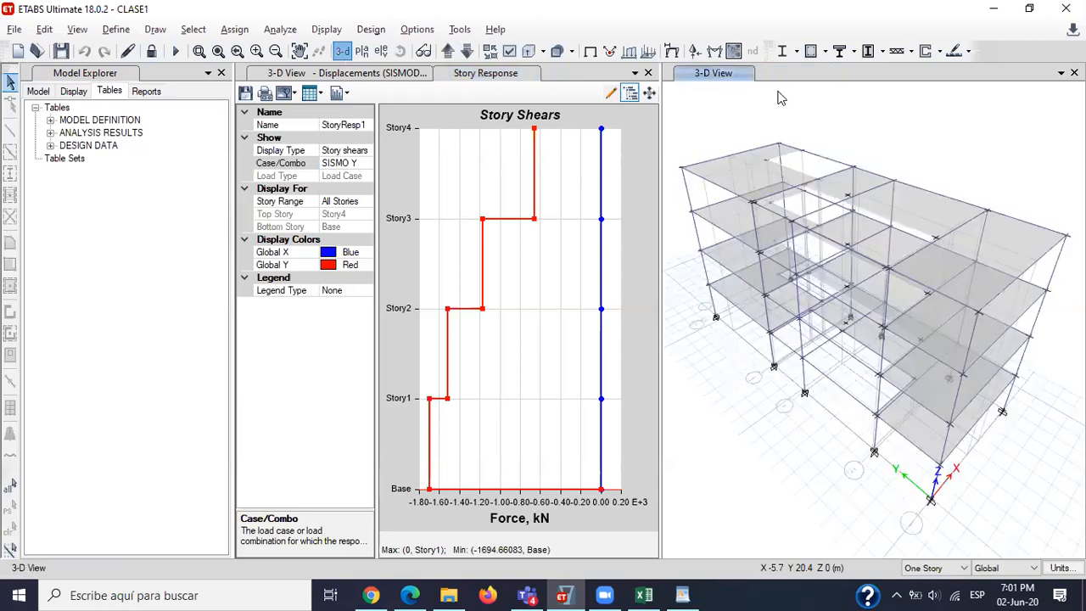
left_click(671, 52)
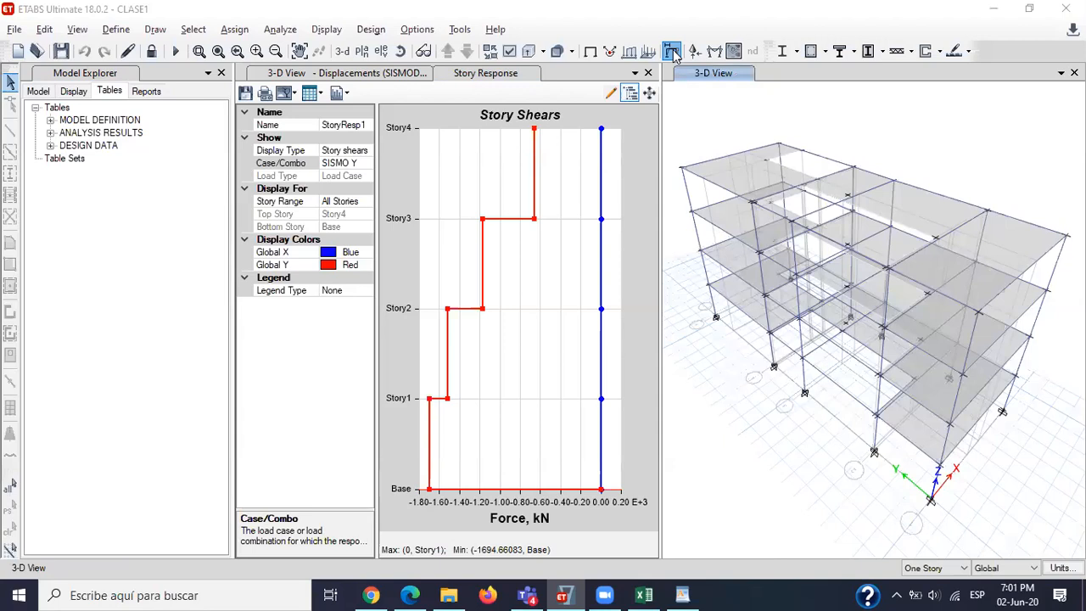
left_click(603, 77)
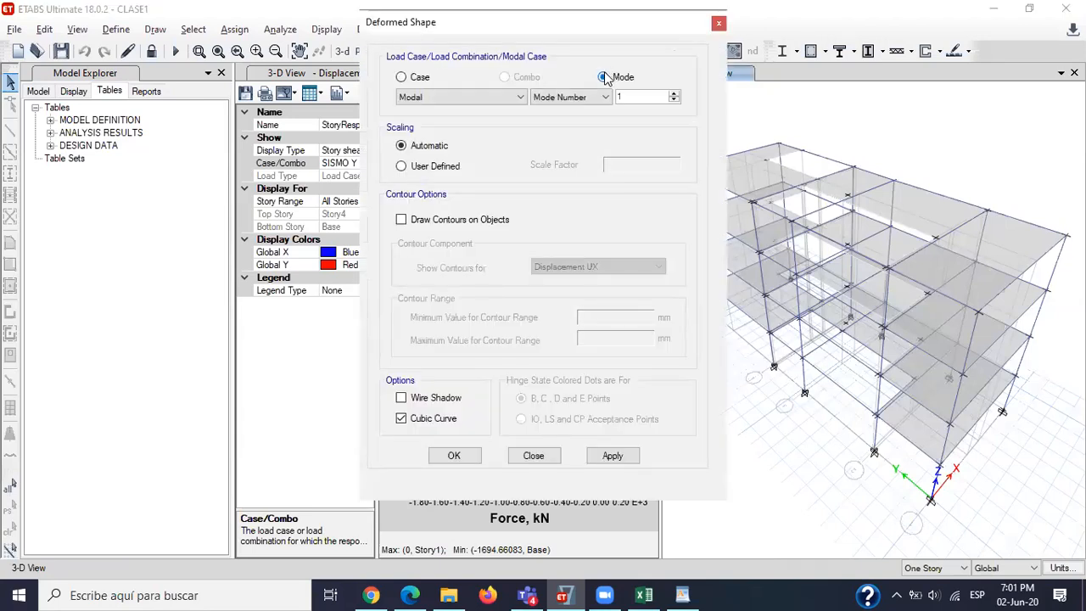
left_click(613, 455)
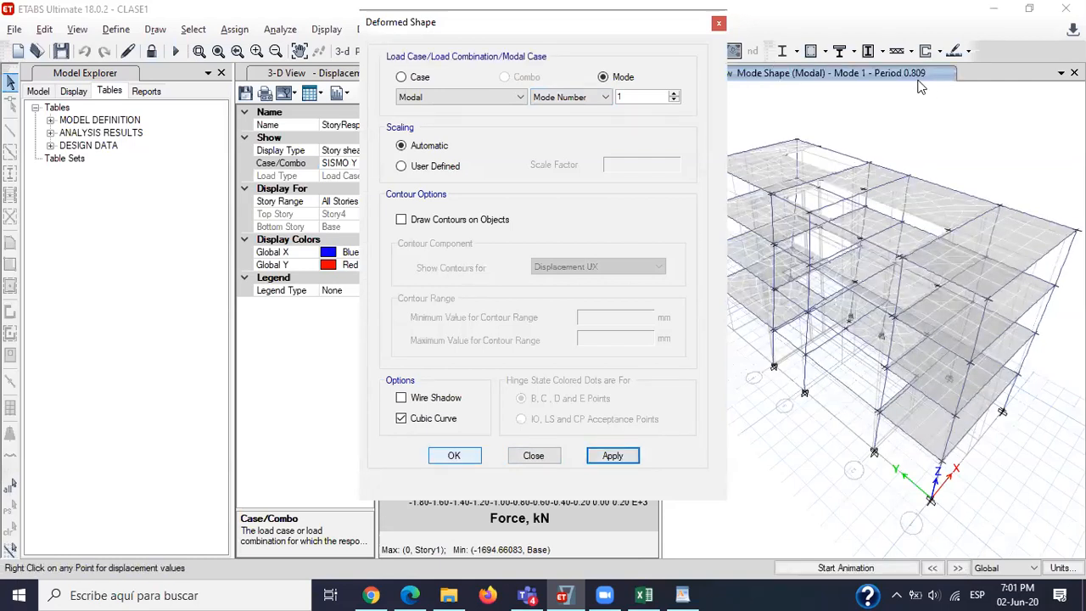
left_click(455, 455)
left_click(923, 82)
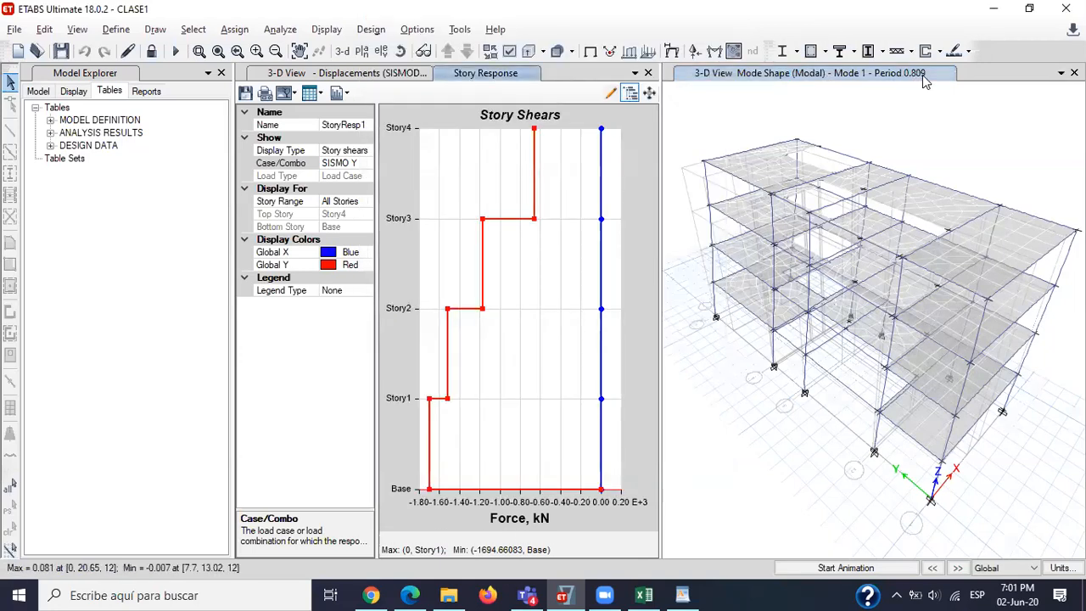
Look up the plateau Sa values of the design spectrum in cells O6:O8 of the Espectro sheet in Excel, then return to ETABS.
left_click(644, 595)
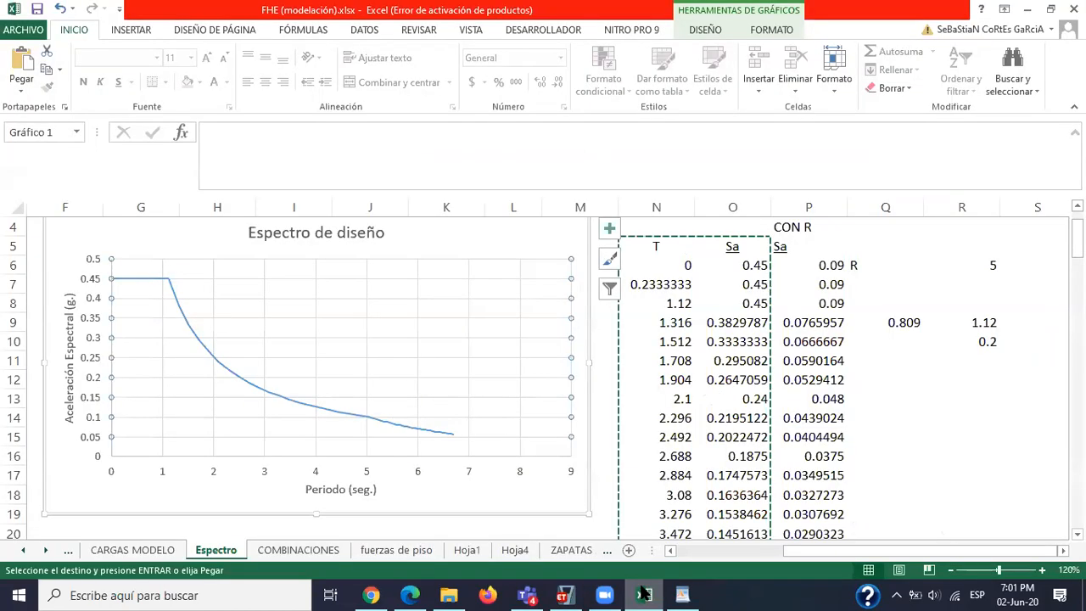
left_click_drag(758, 305, 765, 266)
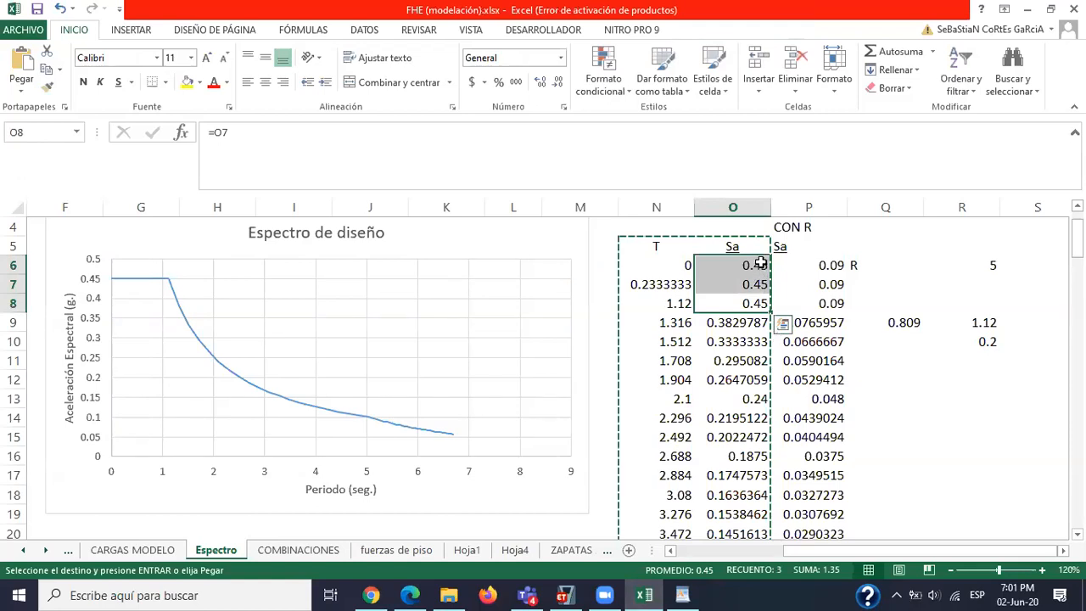
left_click(567, 594)
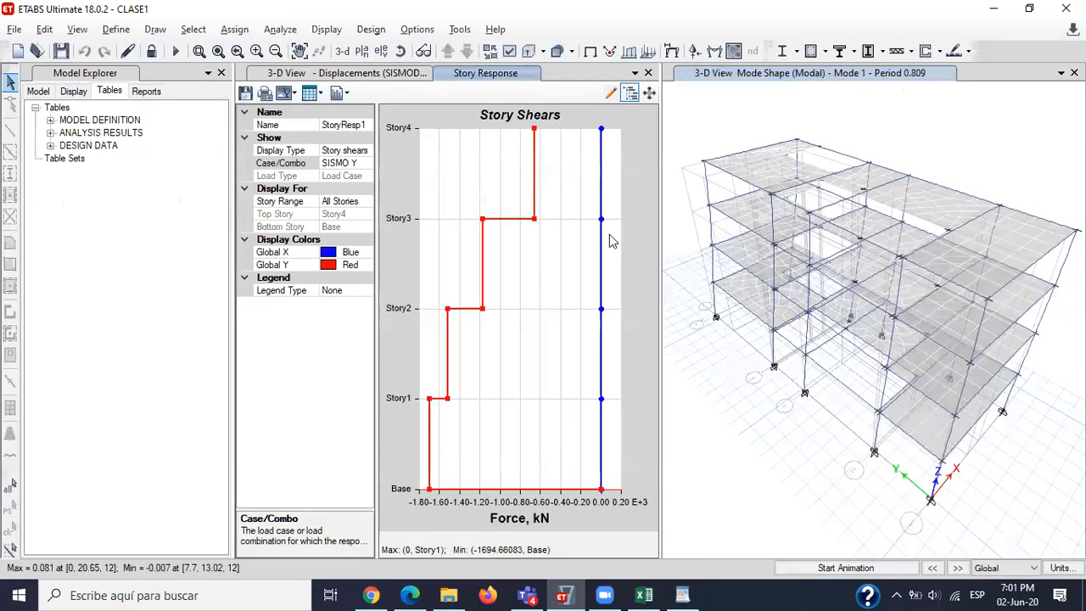
Compare the base shear coefficient of load pattern SISMO X with the plateau Sa values in Excel's Espectro sheet, leaving the pattern unmodified.
left_click(117, 30)
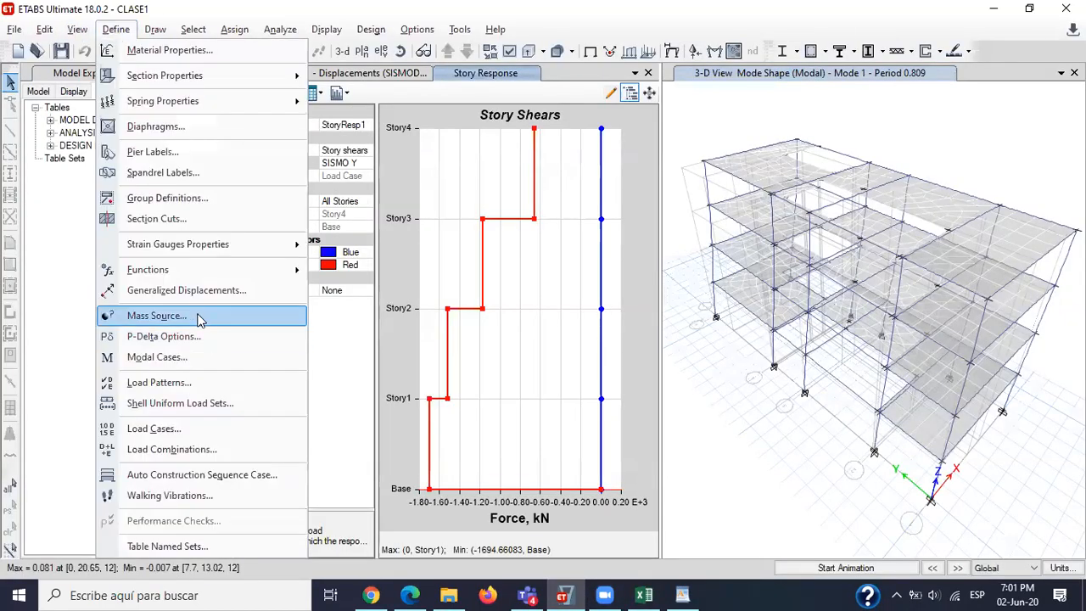
left_click(174, 384)
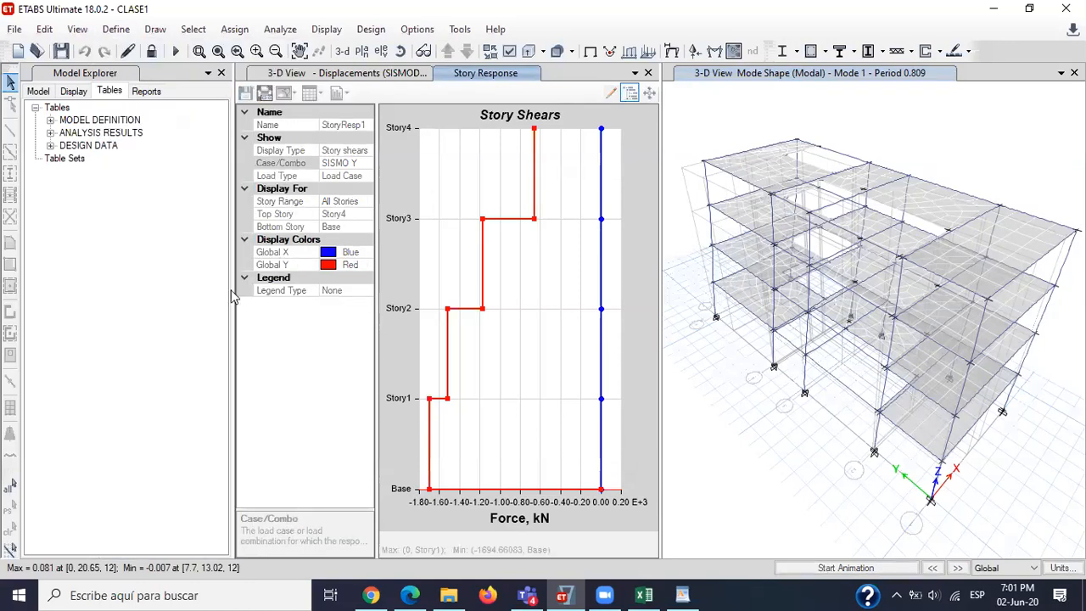
left_click(288, 292)
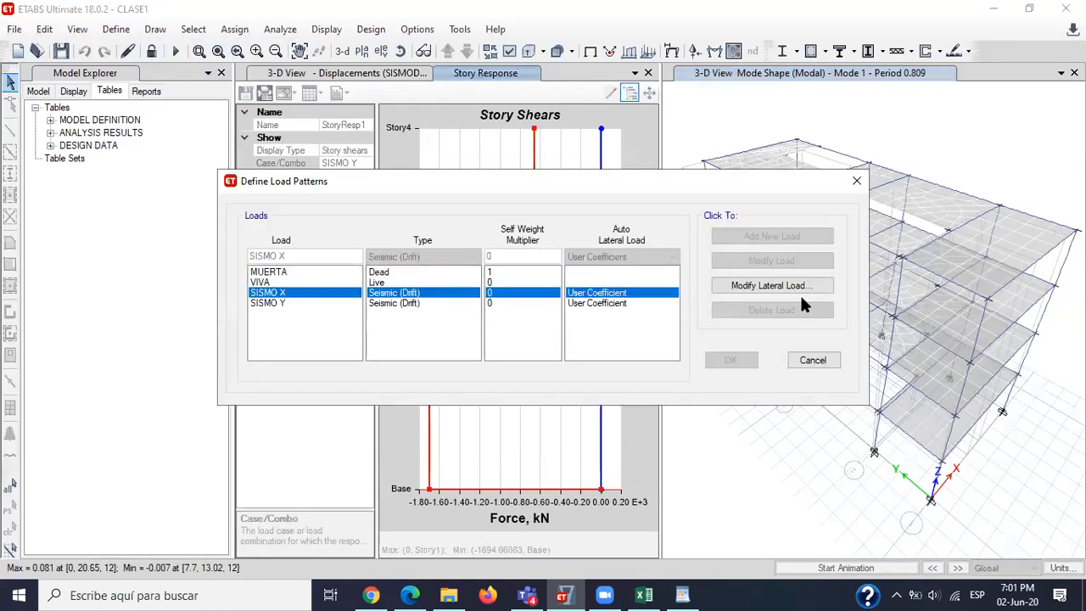
left_click(791, 289)
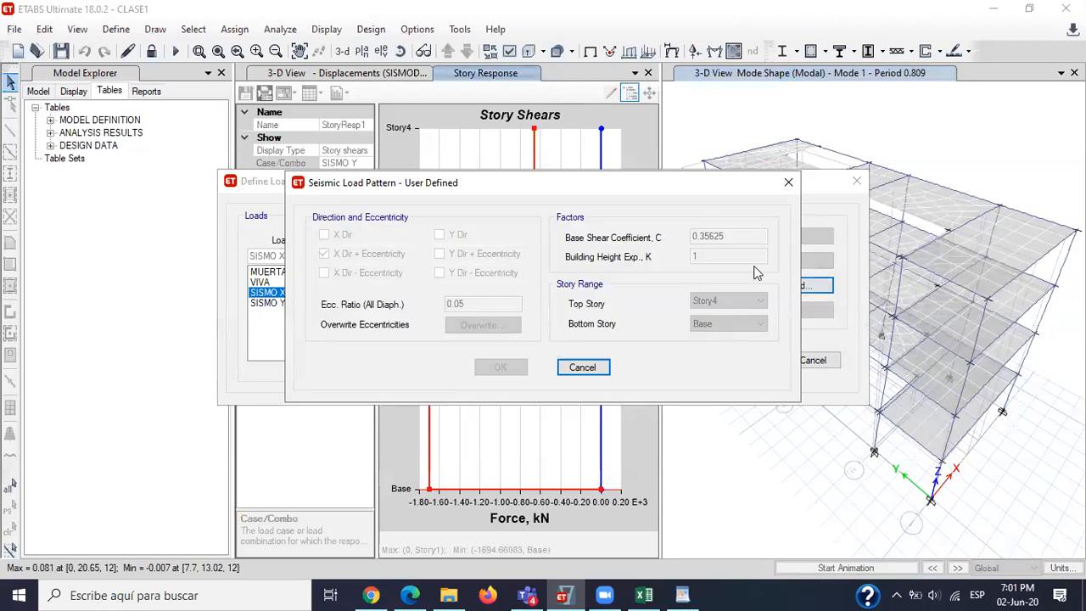
left_click(645, 595)
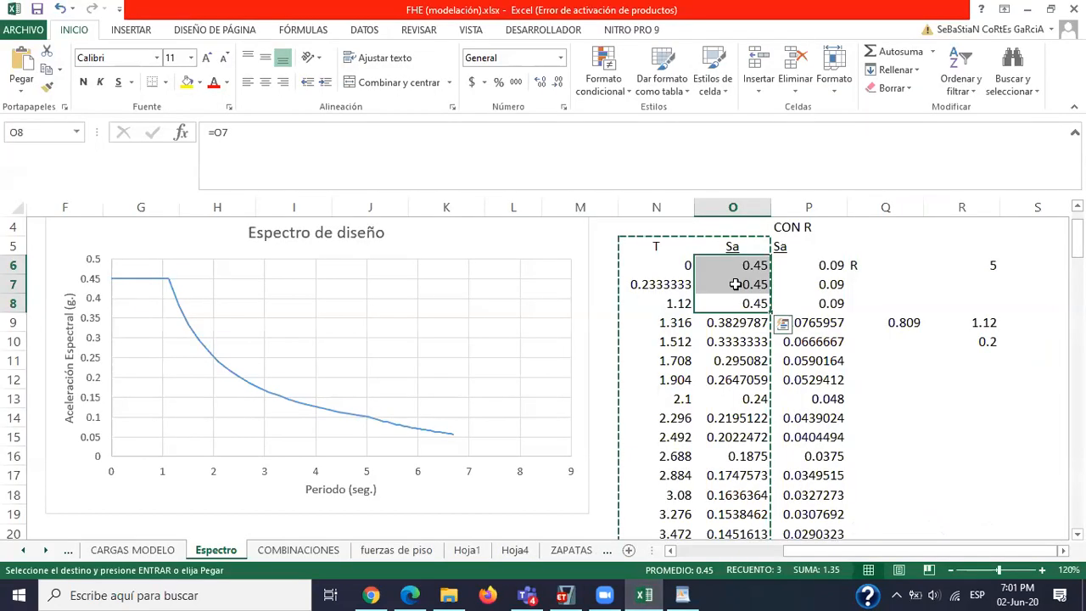
left_click_drag(738, 265, 746, 309)
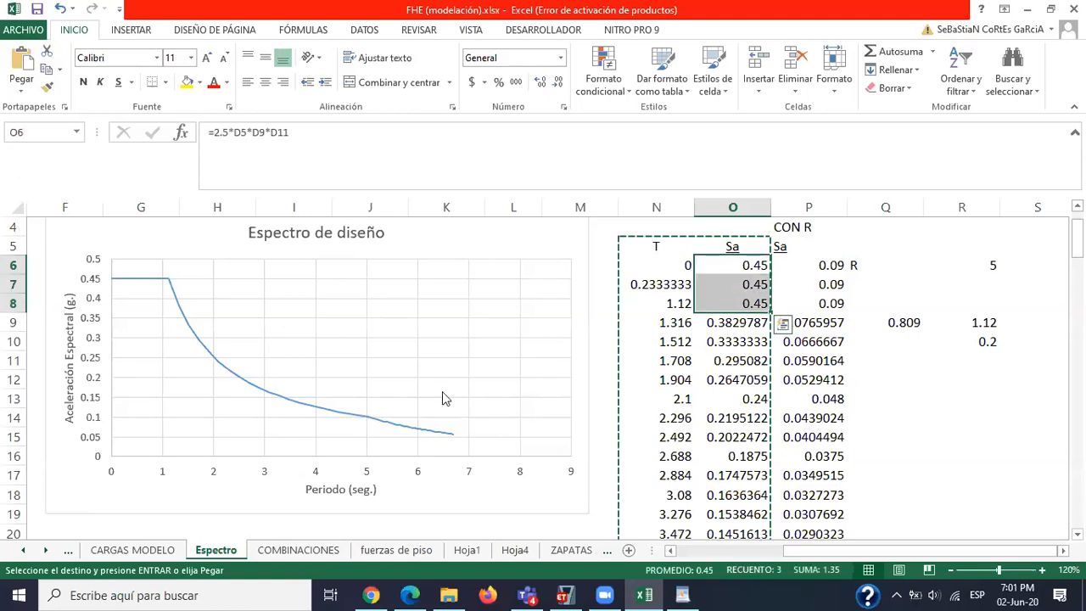
left_click(564, 595)
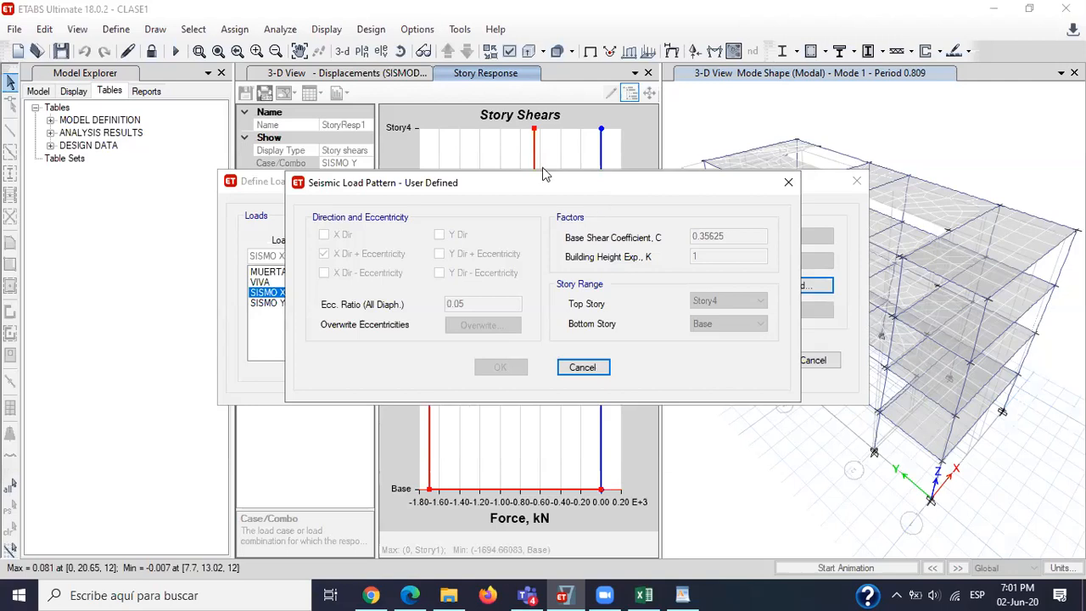
left_click_drag(545, 176, 528, 212)
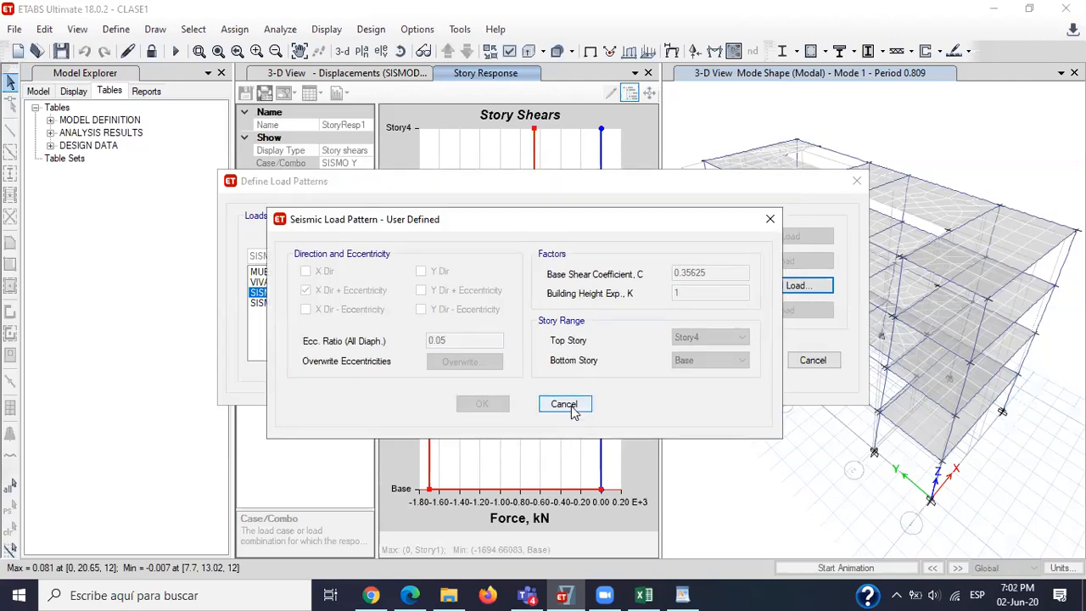
left_click(564, 404)
left_click(856, 180)
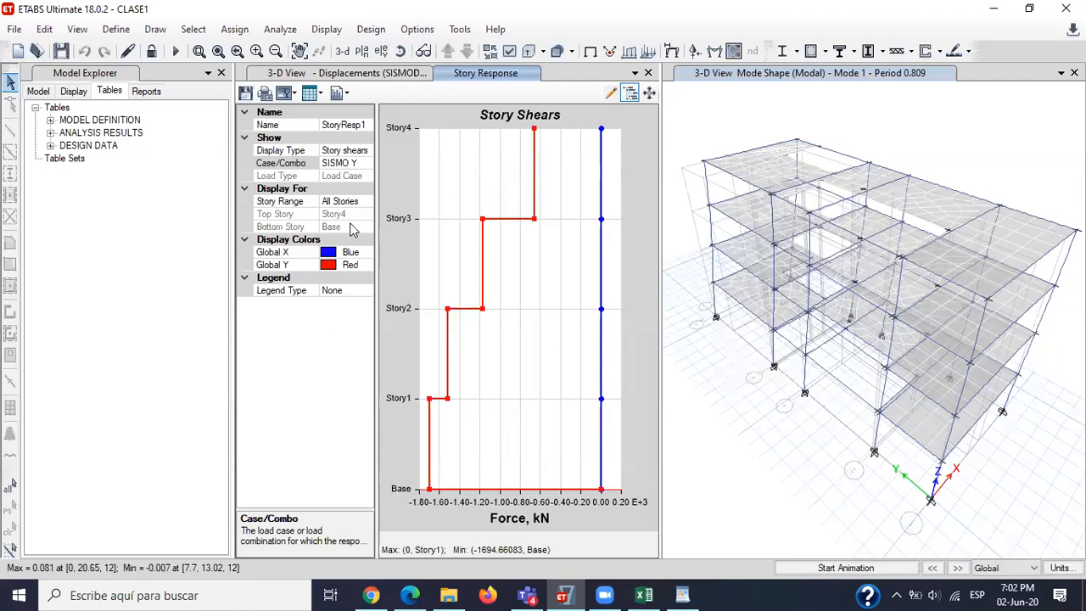
Read the SISMO Y base shear in the story shears plot and switch the plot to load case SISMOD Y.
mouse_move(432, 491)
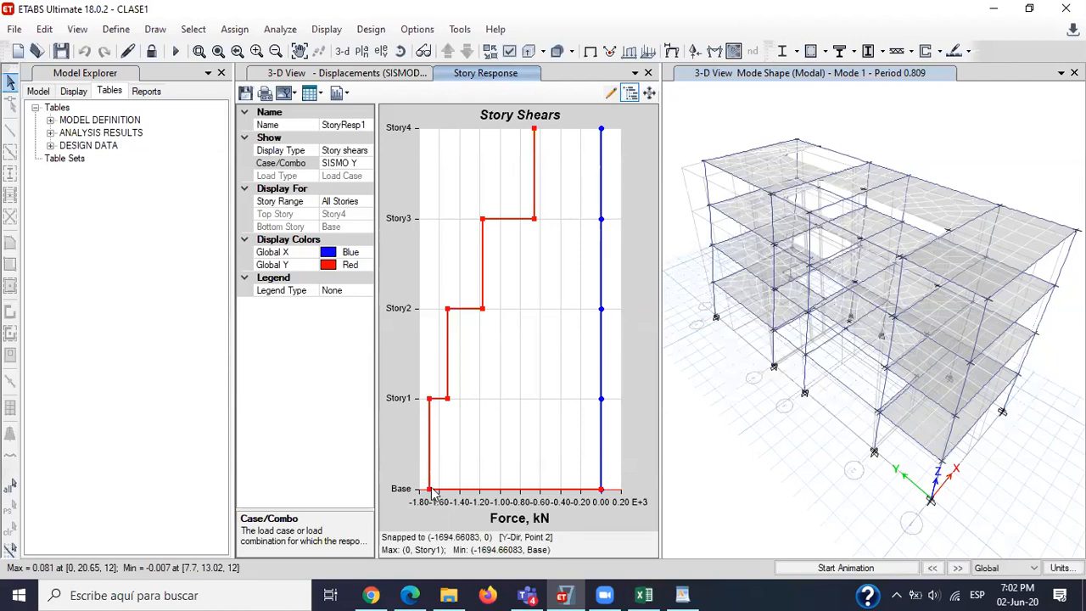
left_click(355, 163)
left_click(366, 163)
left_click(314, 259)
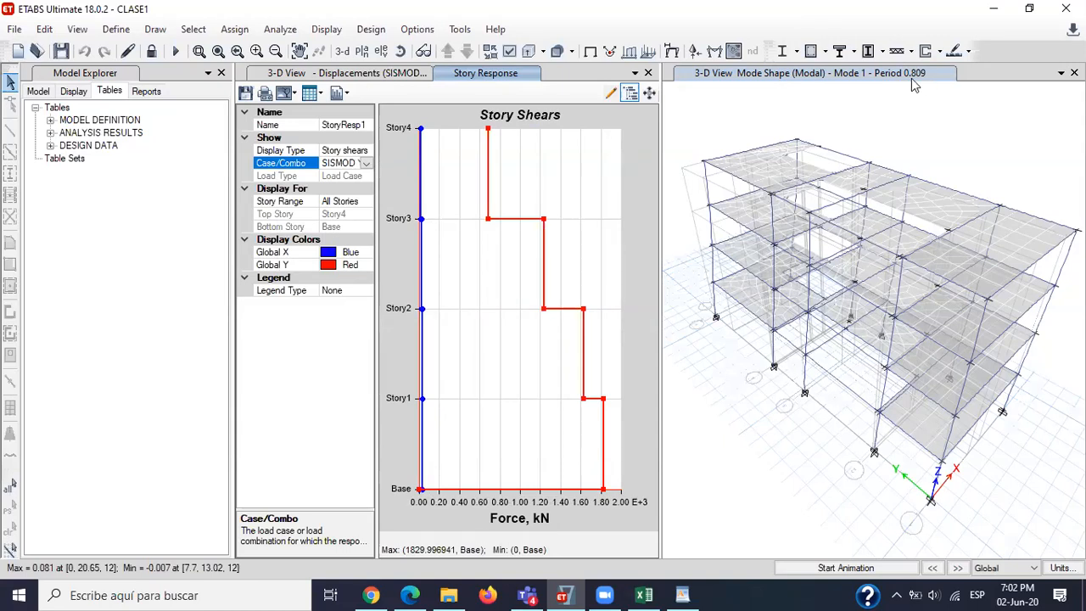
Examine the period and Sa values in rows 6 to 8 of Excel's Espectro sheet and return to ETABS.
left_click(644, 595)
left_click(676, 282)
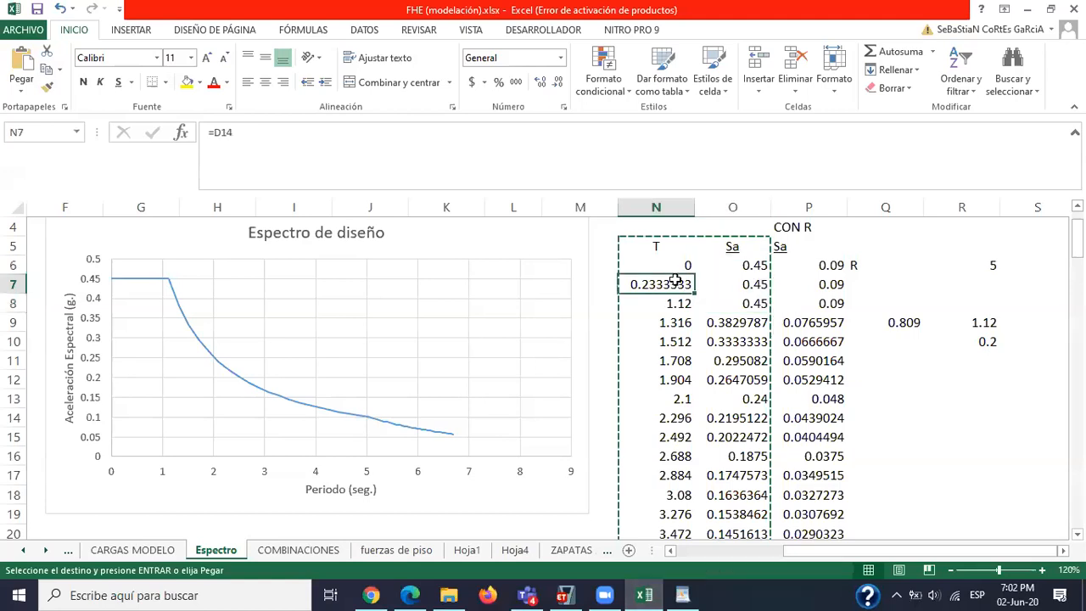
left_click_drag(759, 265, 760, 302)
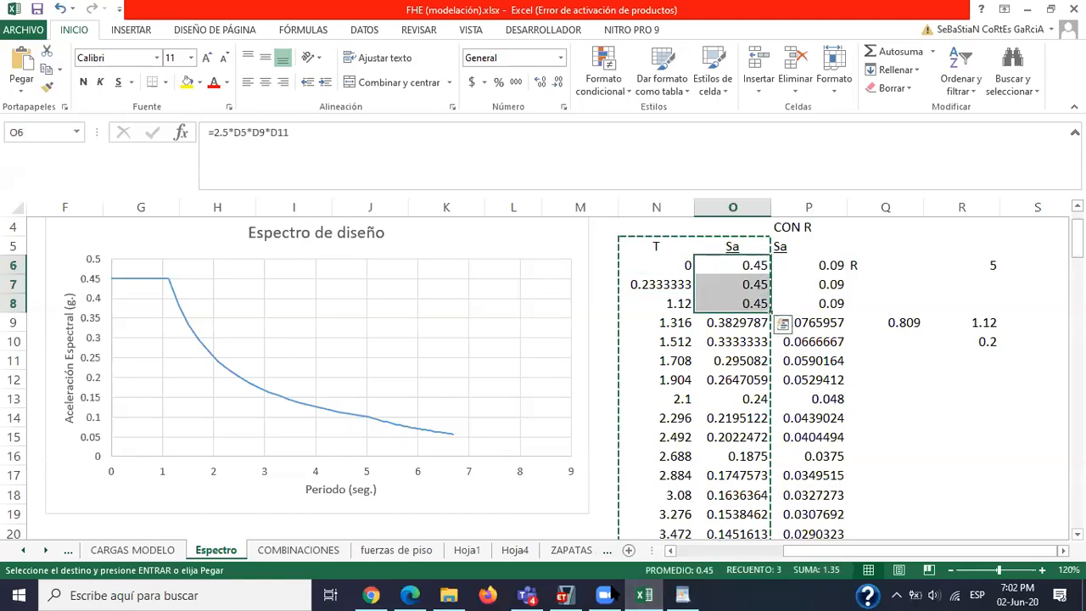
left_click(563, 595)
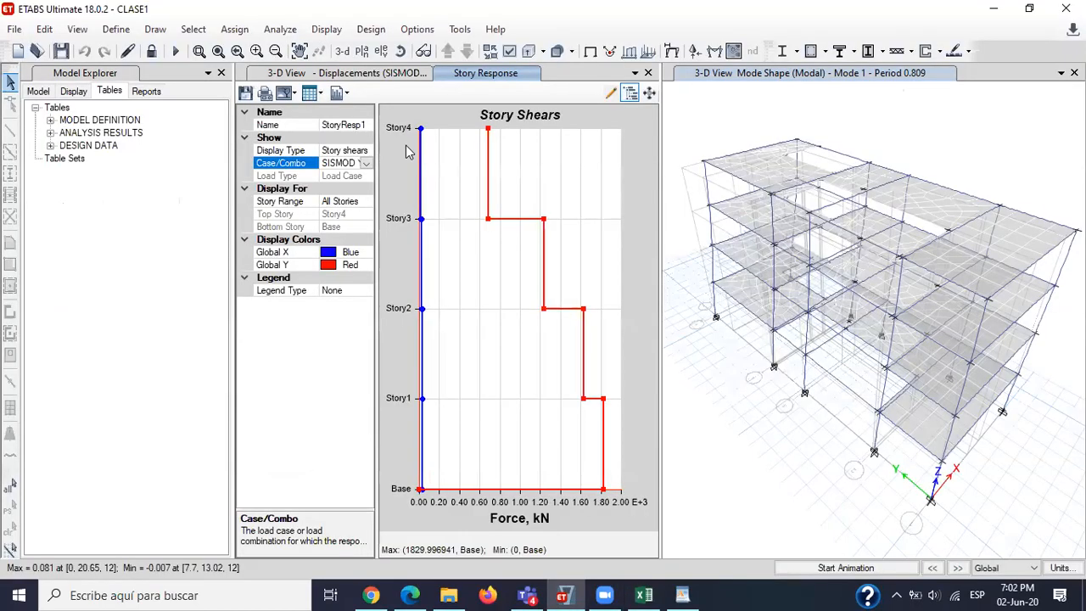
Check the base shear coefficient in the user-defined lateral load of pattern SISMO X and close the load pattern definitions.
left_click(117, 31)
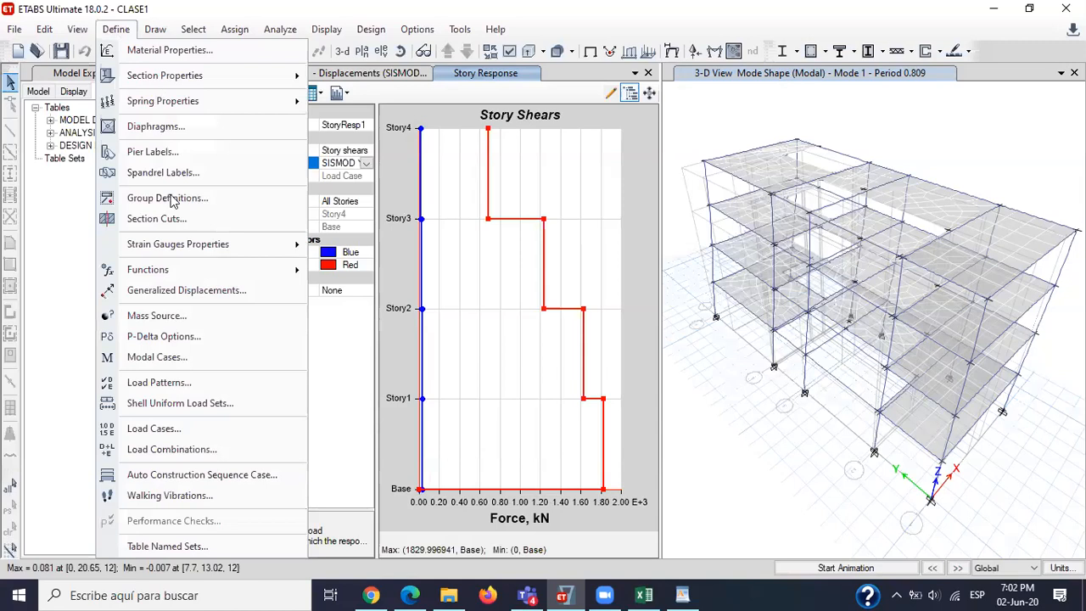
left_click(185, 383)
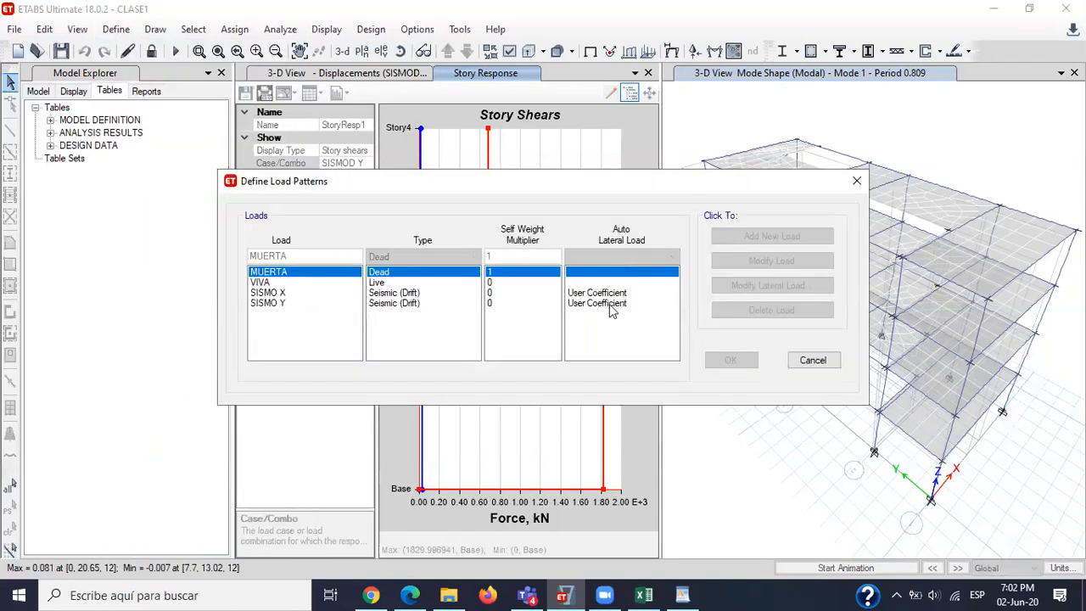
left_click(610, 293)
left_click(794, 288)
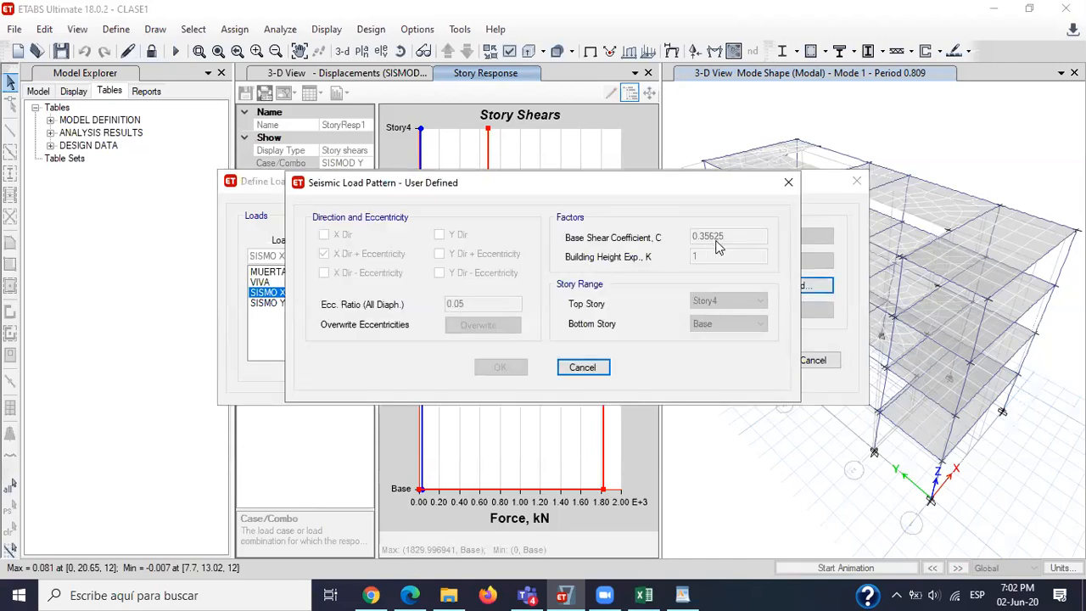
left_click(788, 182)
left_click(858, 184)
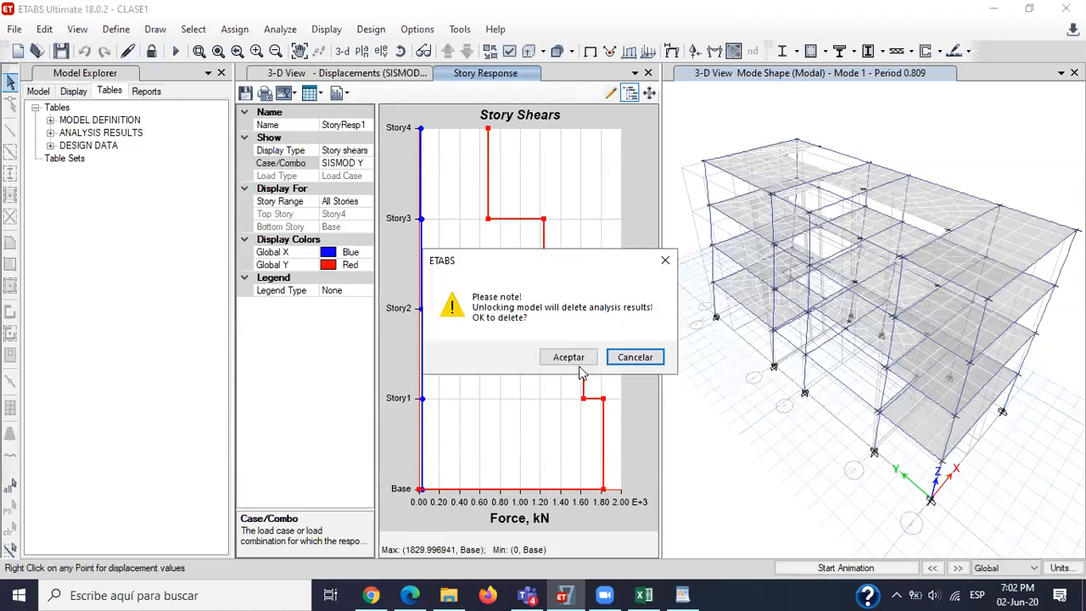
Unlock the model, accepting deletion of the analysis results, and check the plateau Sa values in rows 6 to 8 of Excel's Espectro sheet.
left_click(578, 360)
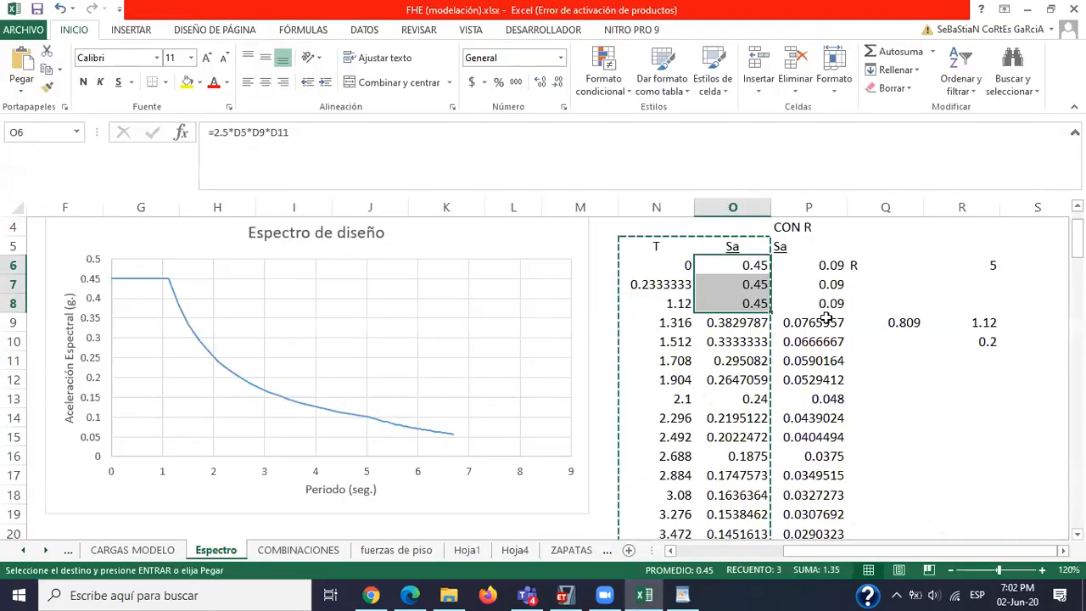
left_click(643, 594)
left_click_drag(757, 304, 756, 267)
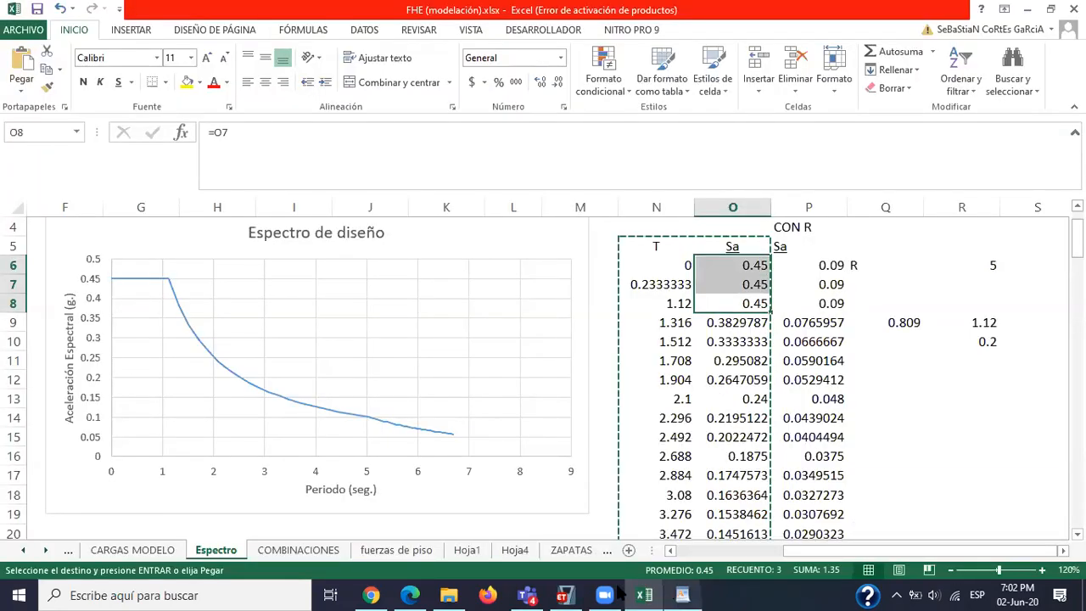
key("alt+Tab")
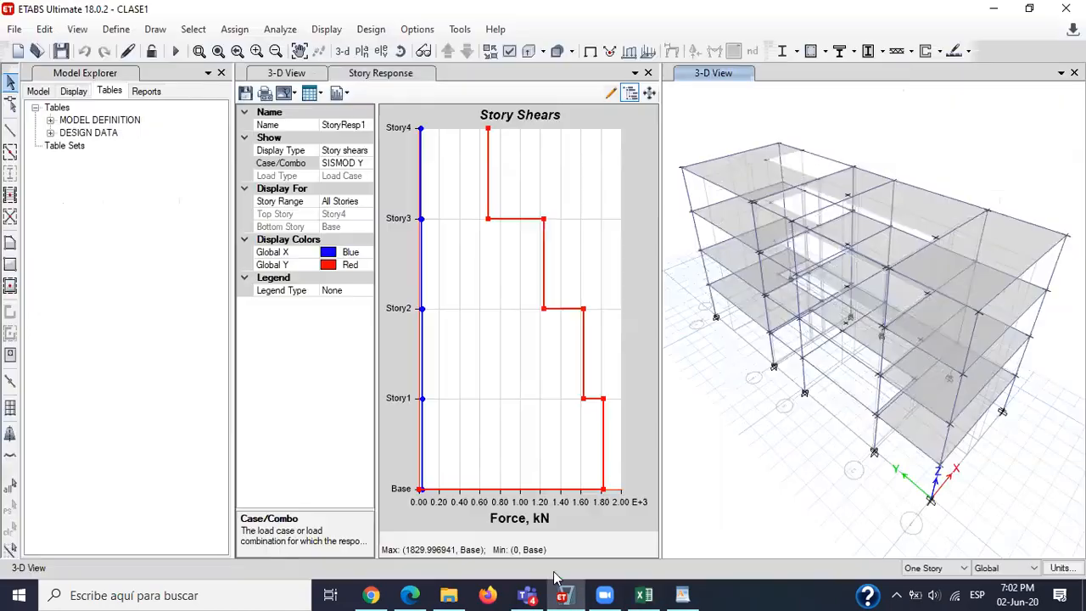
Set the base shear coefficient C of load pattern SISMO X to 0.45.
left_click(116, 29)
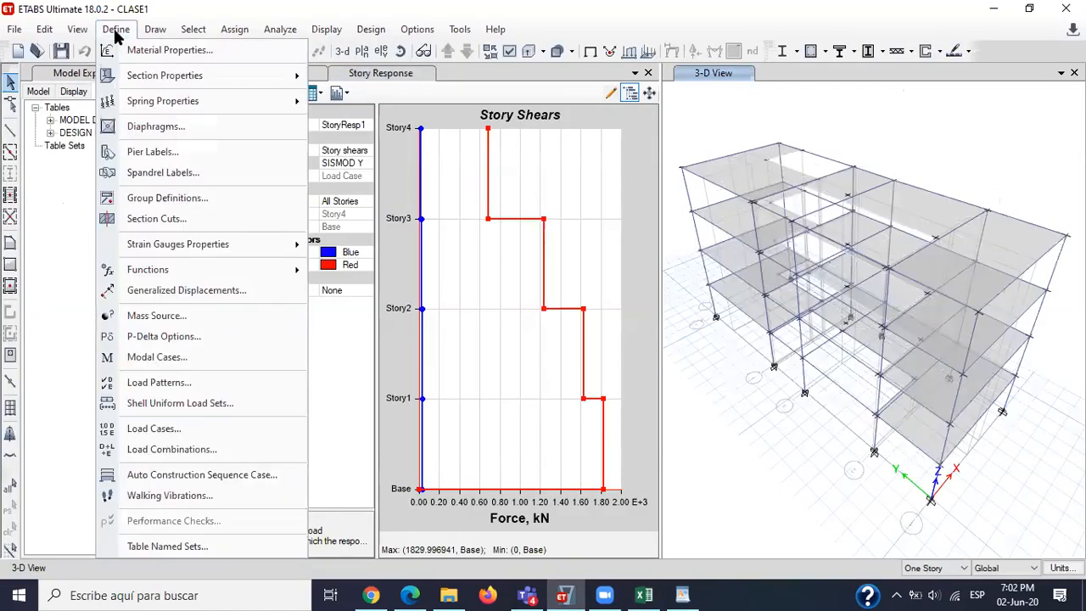
left_click(174, 384)
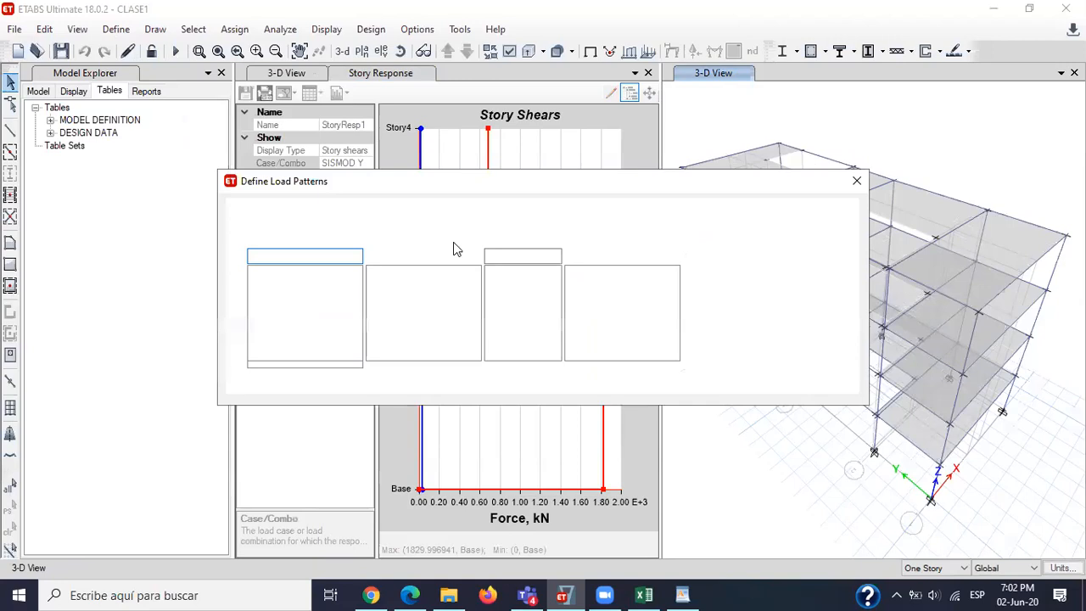
left_click(279, 294)
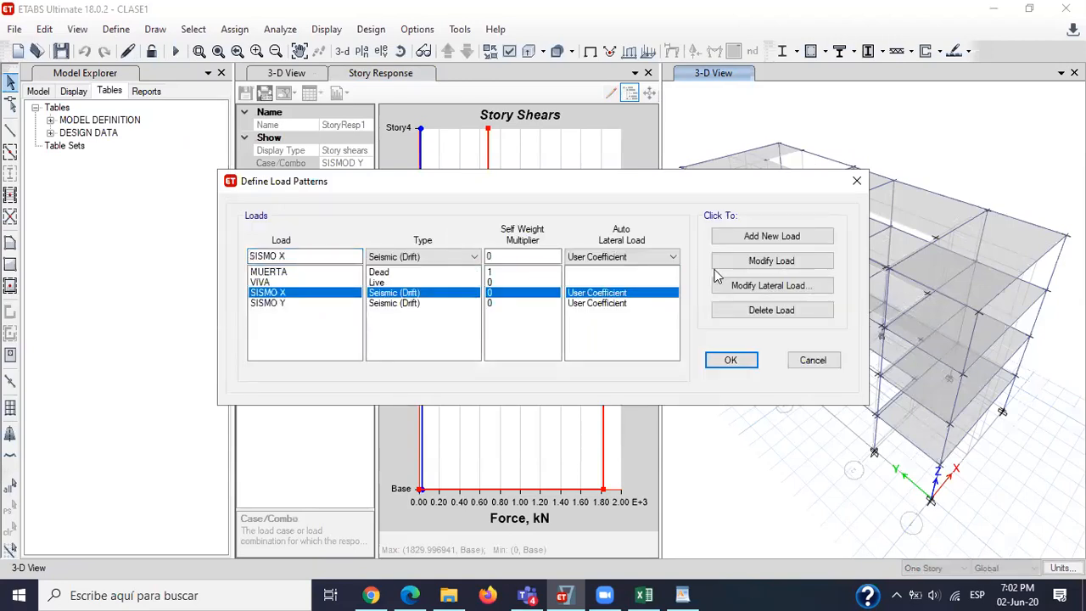
left_click(760, 288)
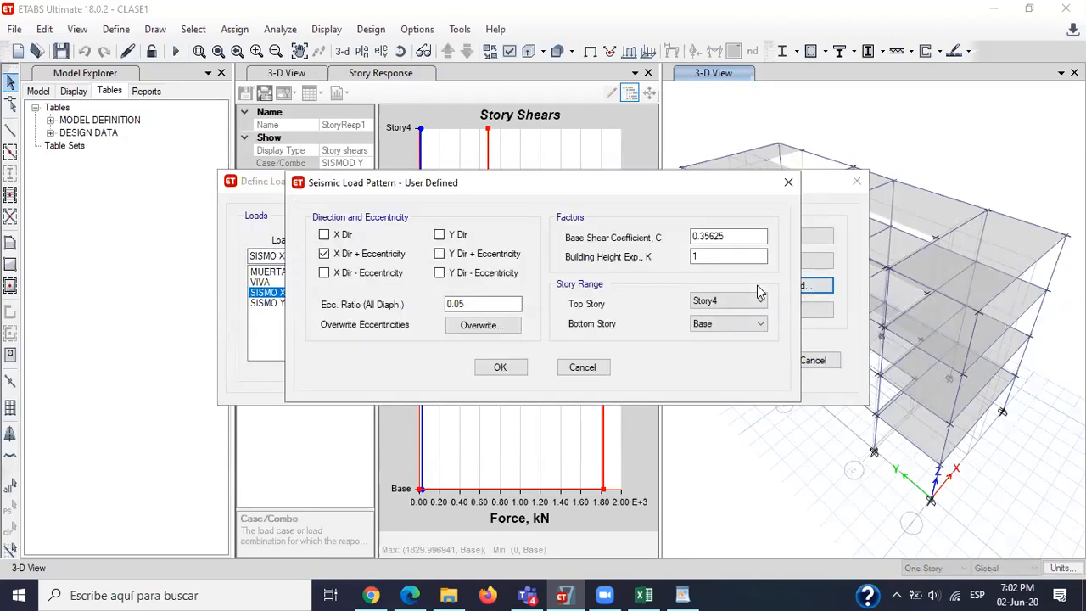
left_click_drag(734, 235, 702, 231)
type("45")
Compare the SISMO X coefficient with the T and Sa values of the spectrum plateau in Excel's Espectro sheet and return to ETABS.
left_click(646, 594)
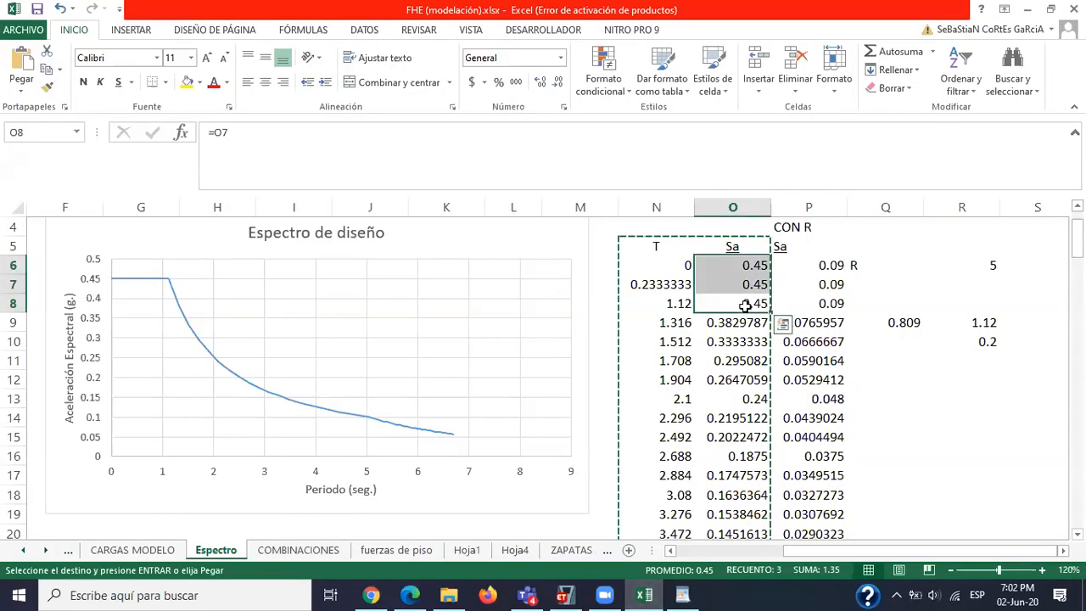
left_click(646, 594)
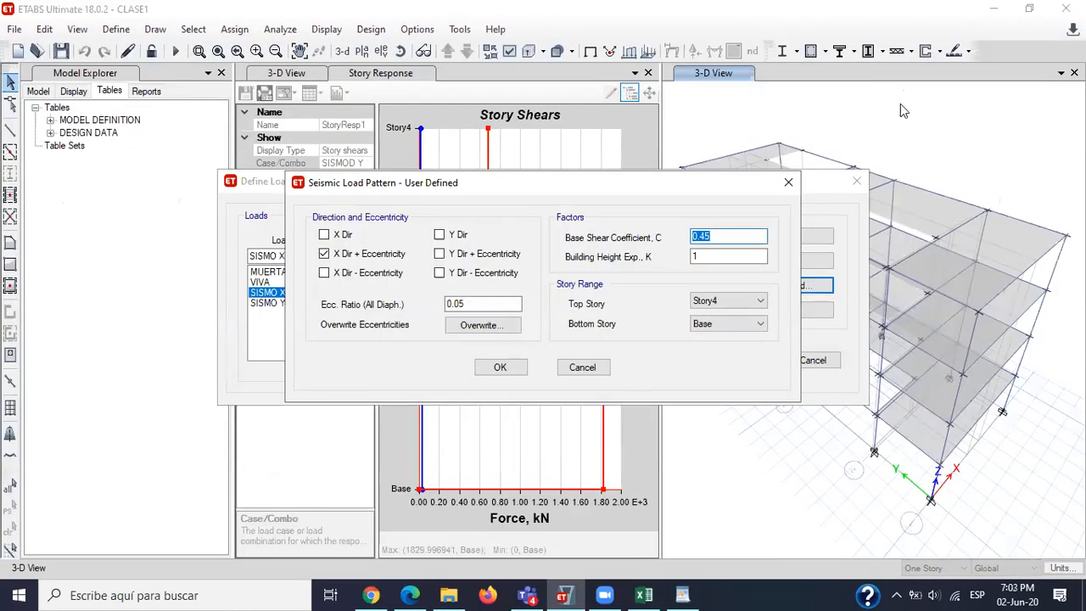
left_click(643, 594)
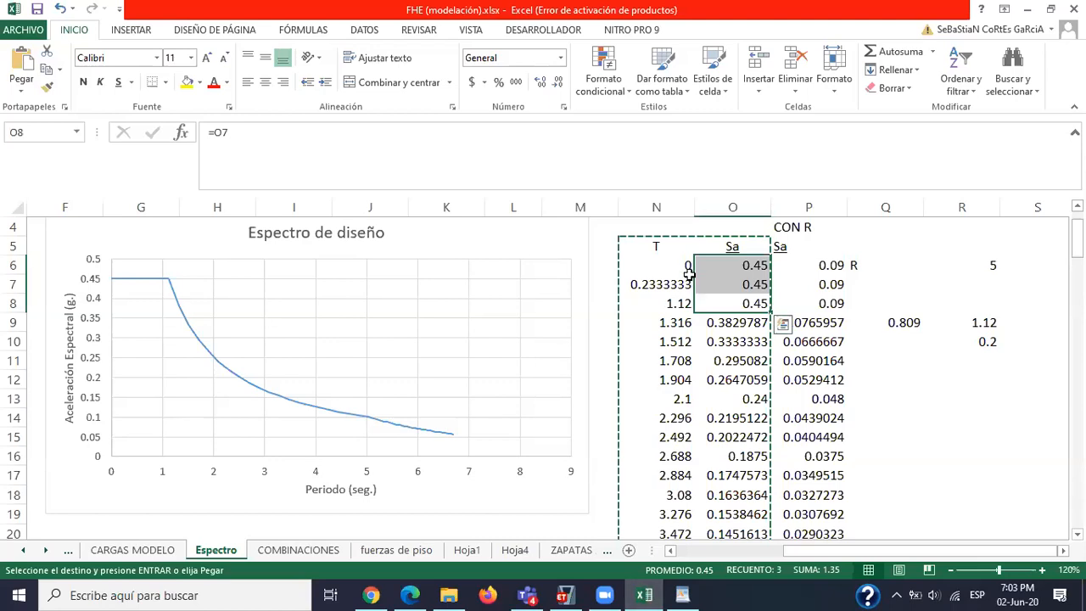
left_click_drag(687, 264, 740, 307)
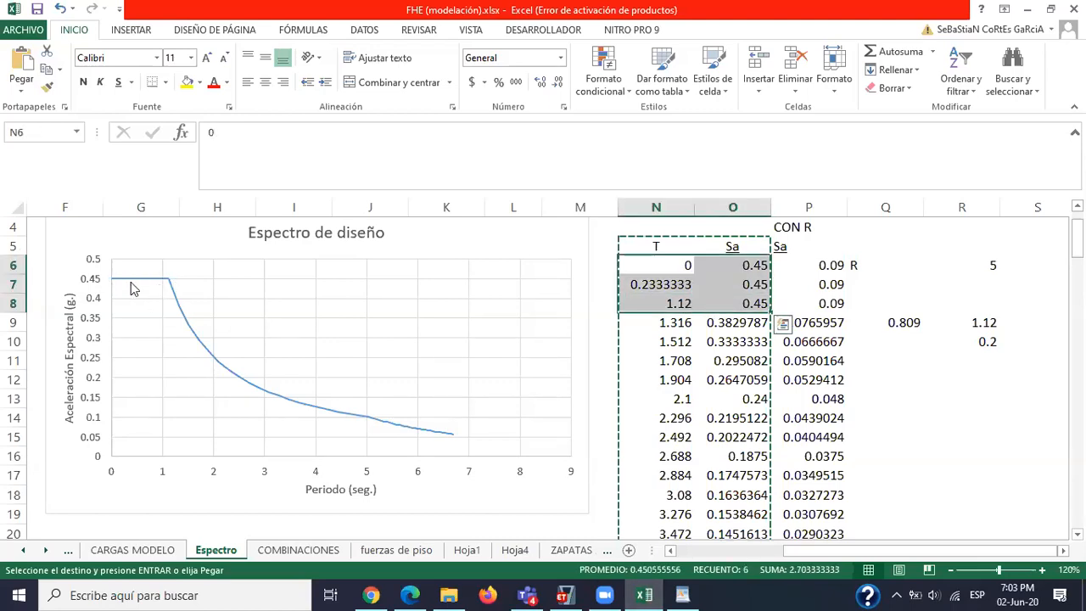
left_click_drag(754, 264, 709, 329)
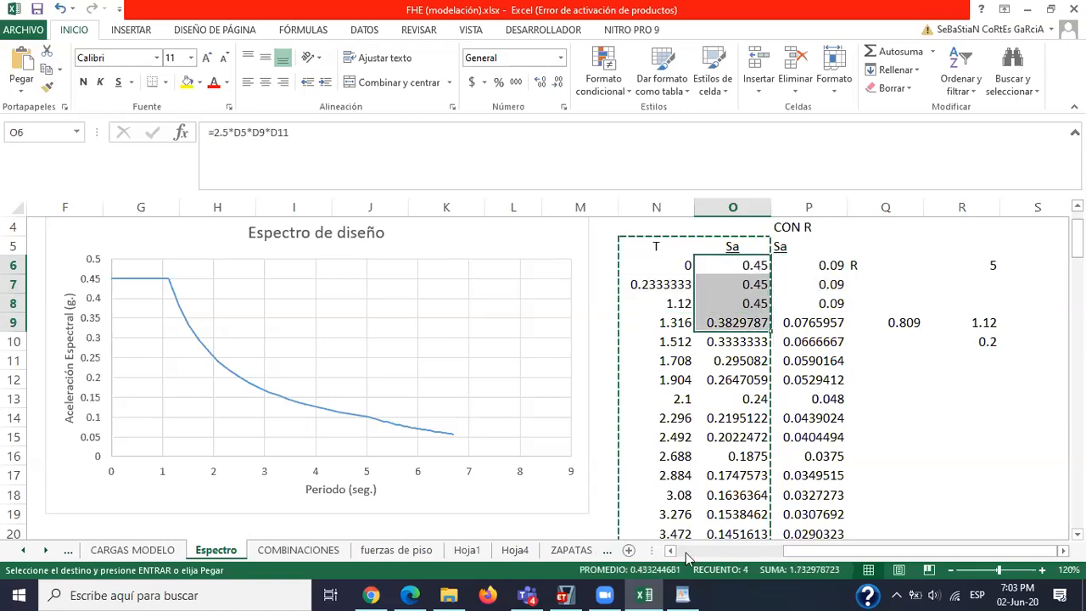
left_click(564, 594)
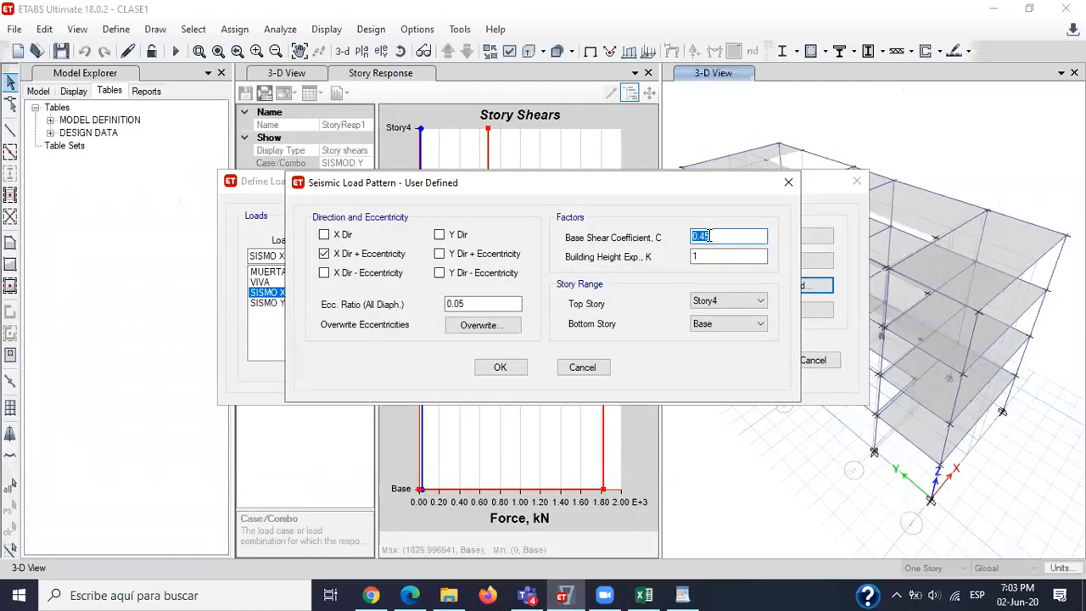
Accept the SISMO X lateral load settings and set the base shear coefficient C of load pattern SISMO Y to 0.45.
left_click(499, 367)
left_click(396, 304)
left_click(742, 289)
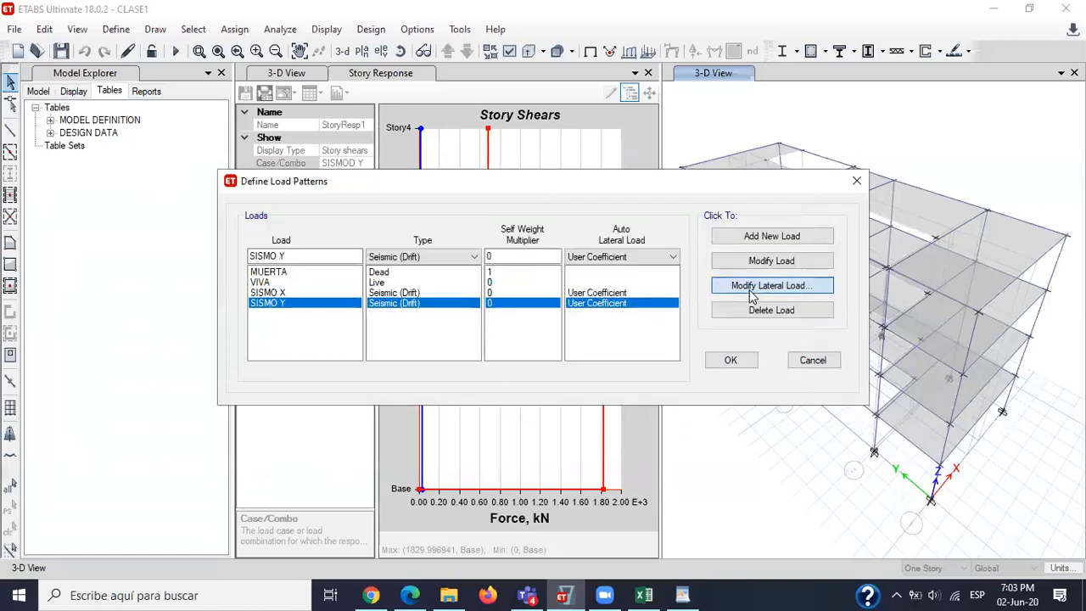
double_click(715, 234)
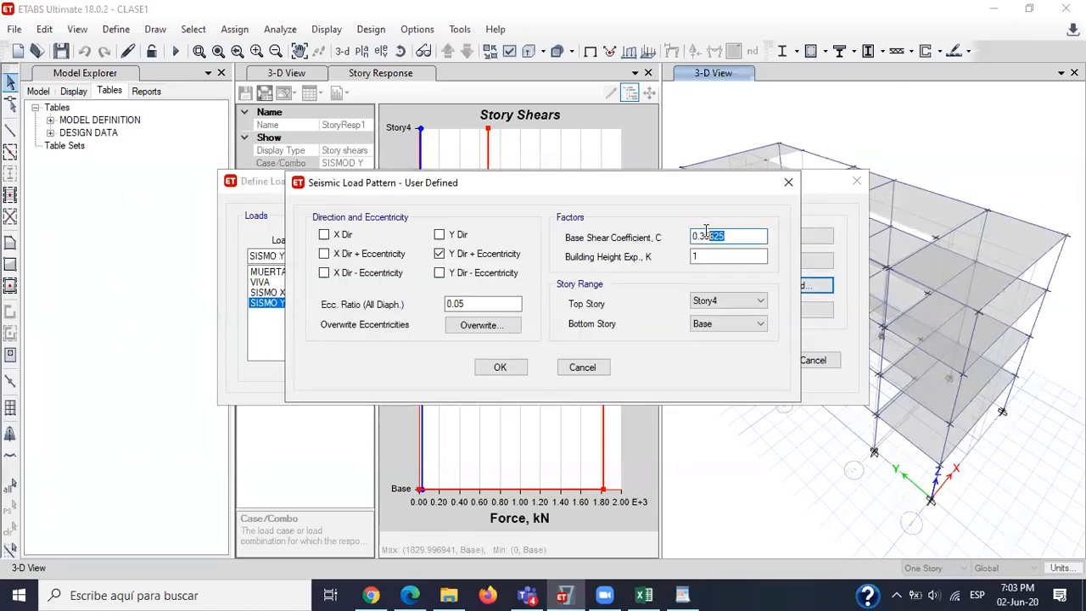
type("0.45")
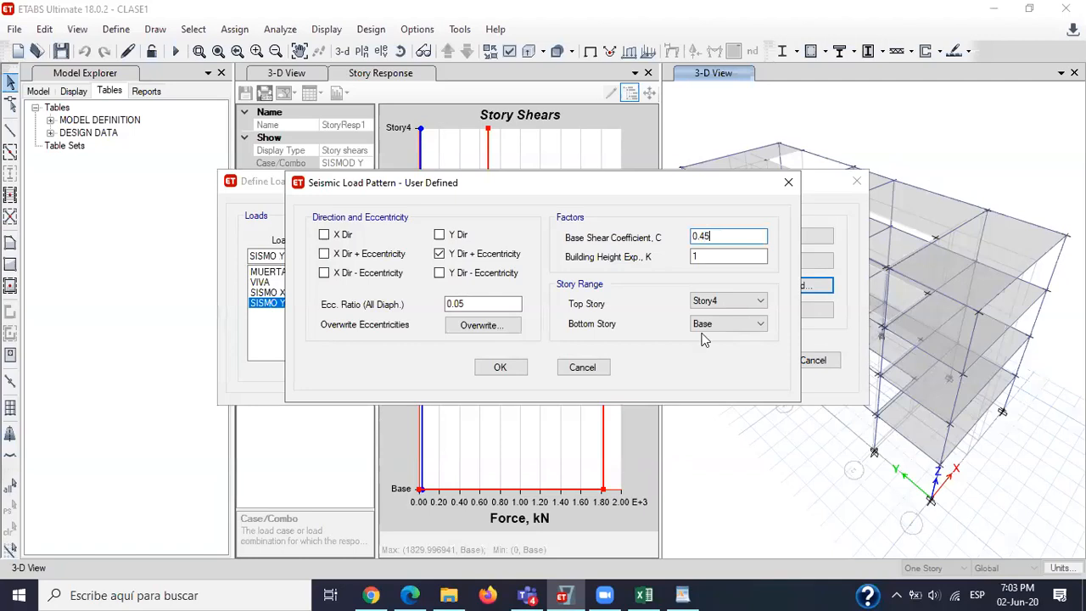
left_click(499, 367)
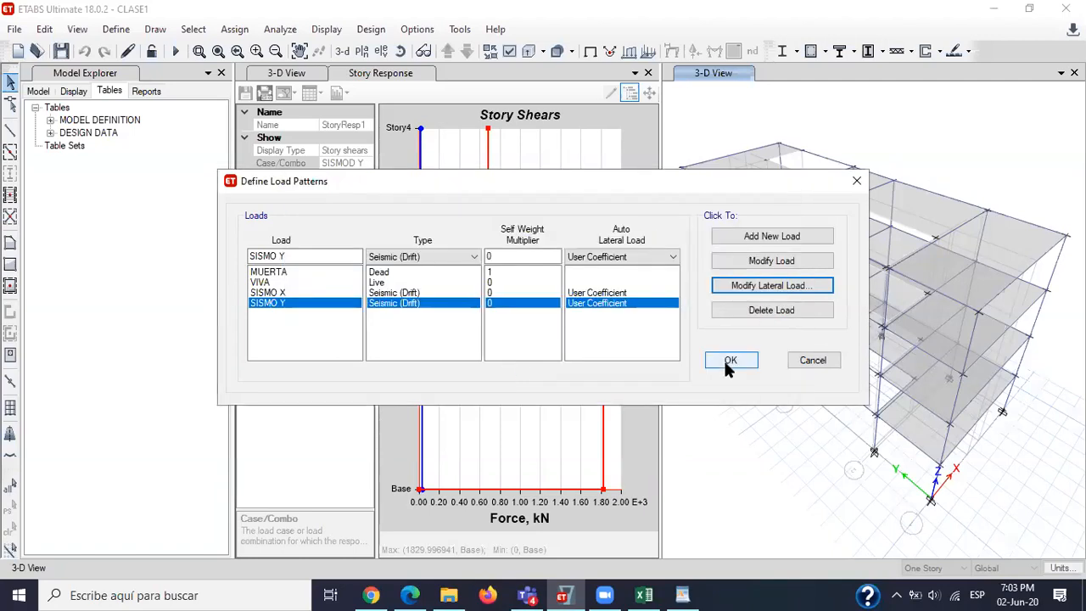
Review the user-defined lateral load settings of load patterns SISMO X and SISMO Y.
left_click(643, 293)
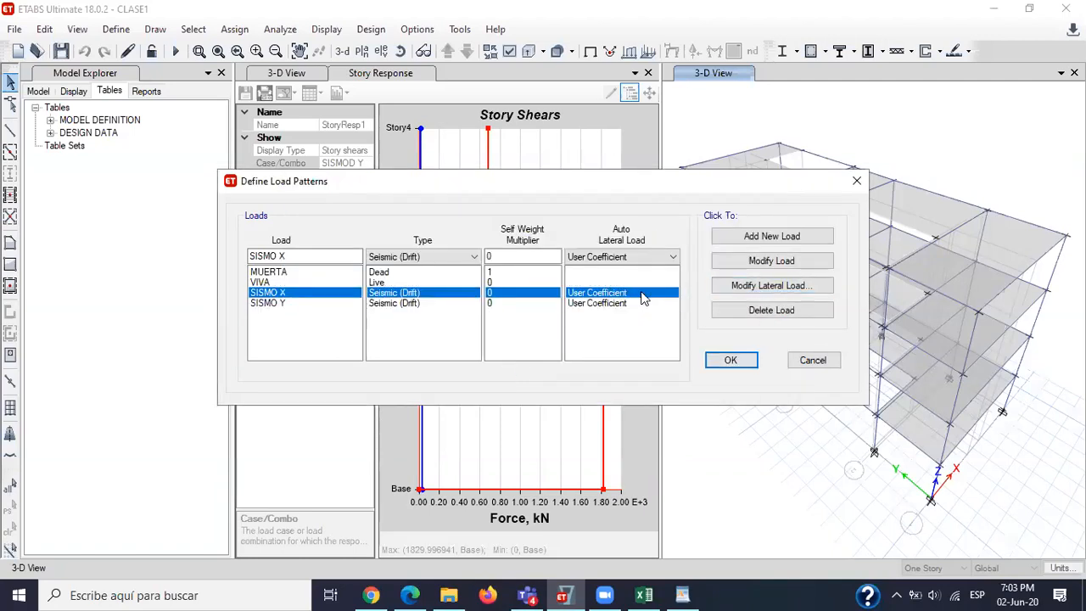
left_click(737, 288)
left_click(506, 374)
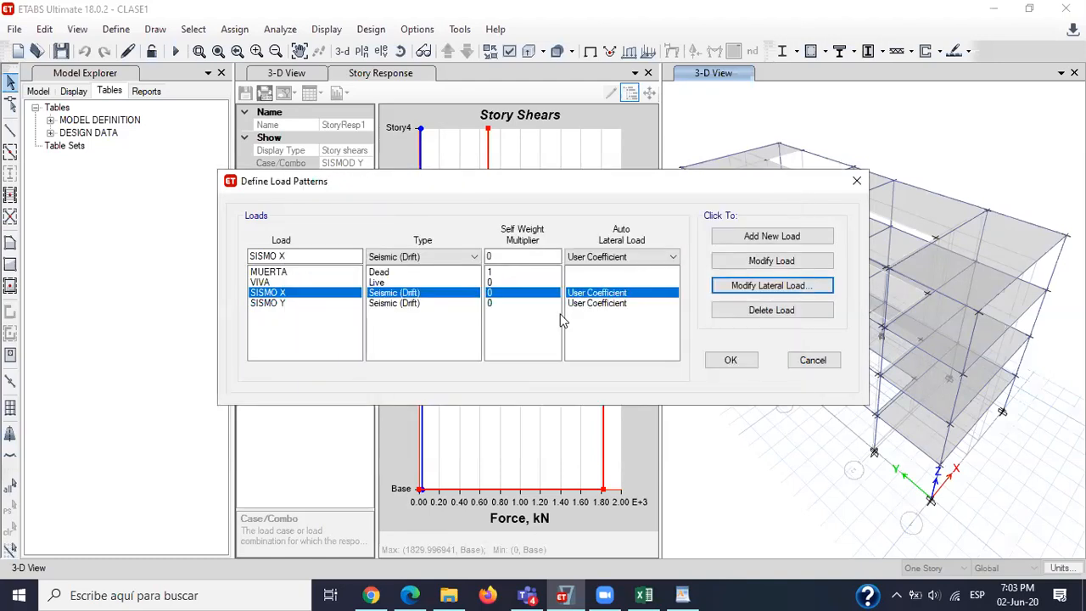
left_click(597, 307)
left_click(779, 286)
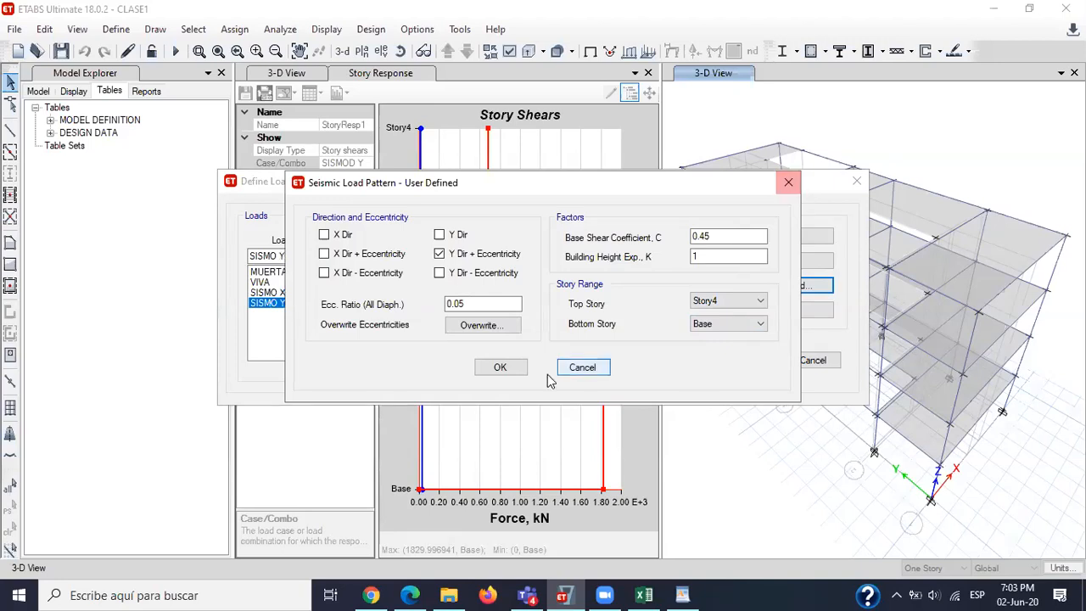
left_click(499, 367)
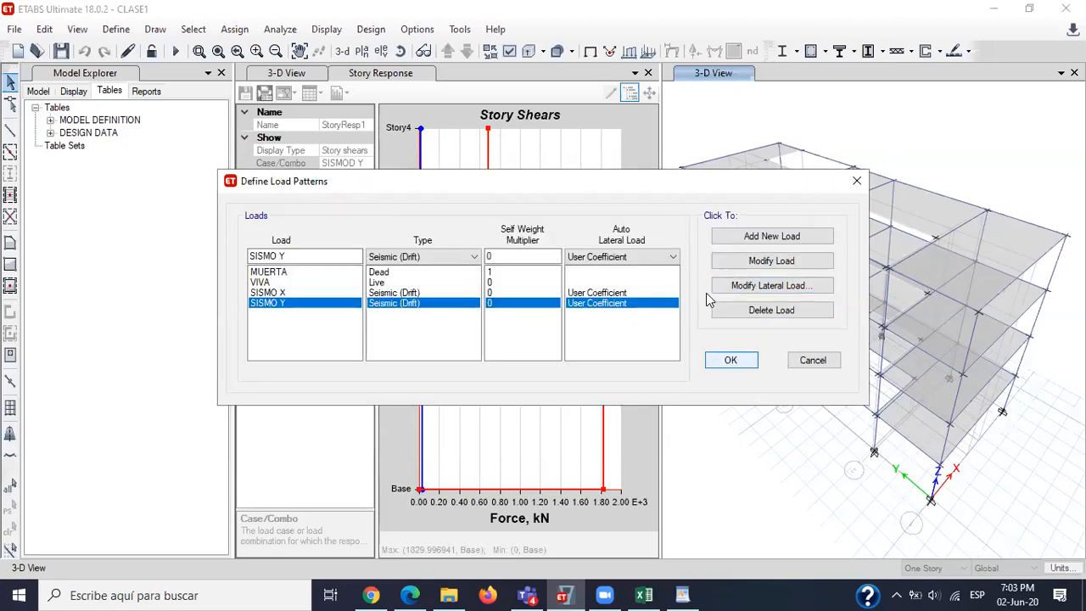
Apply the load pattern definitions and run the analysis, bringing the 3-D displacement view to the front.
left_click(735, 363)
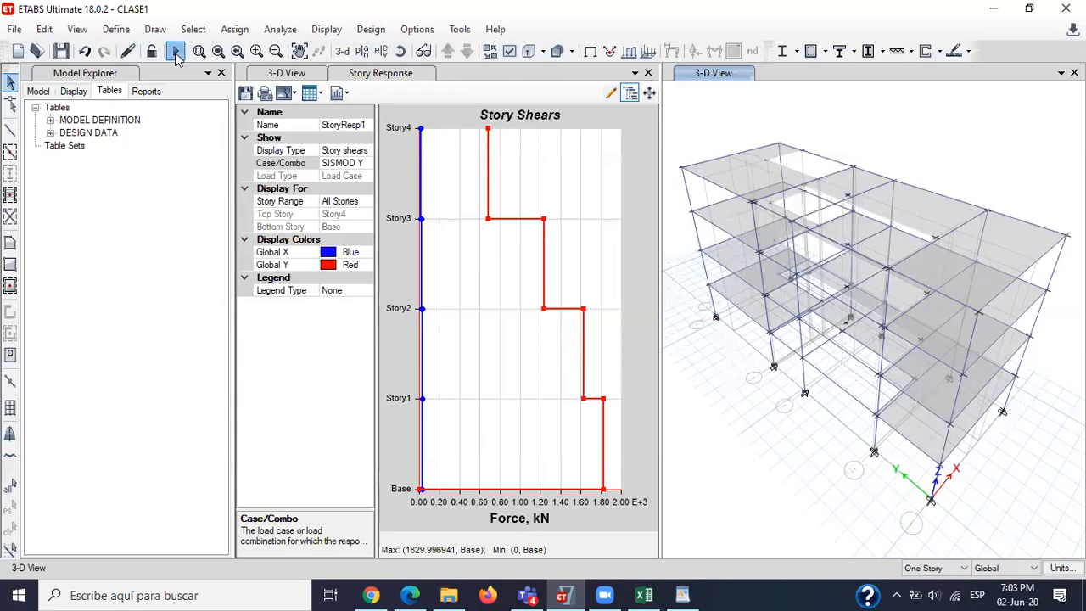
left_click(176, 52)
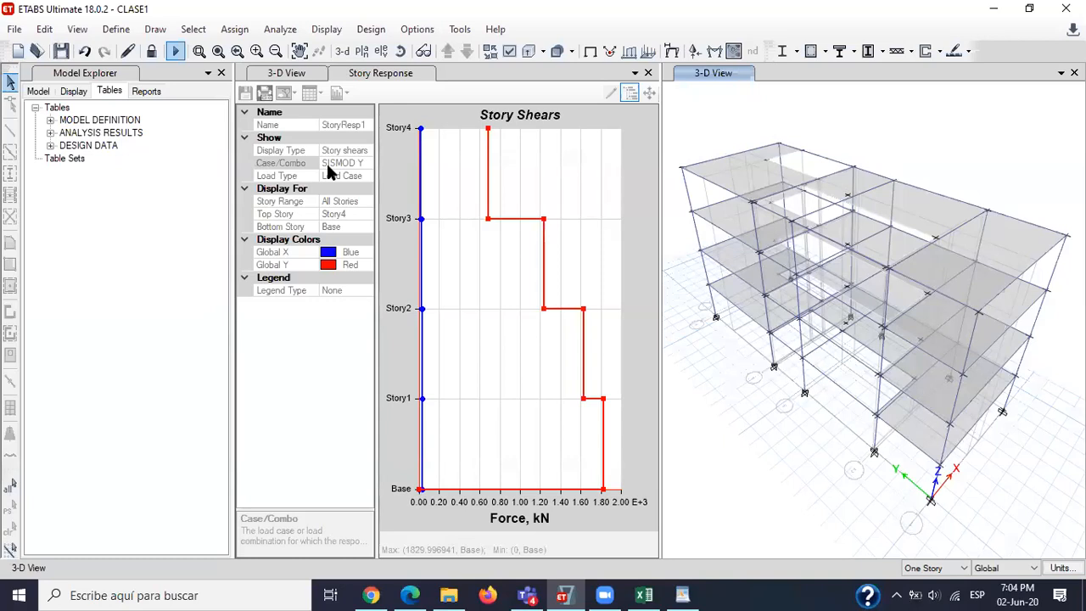
left_click(286, 73)
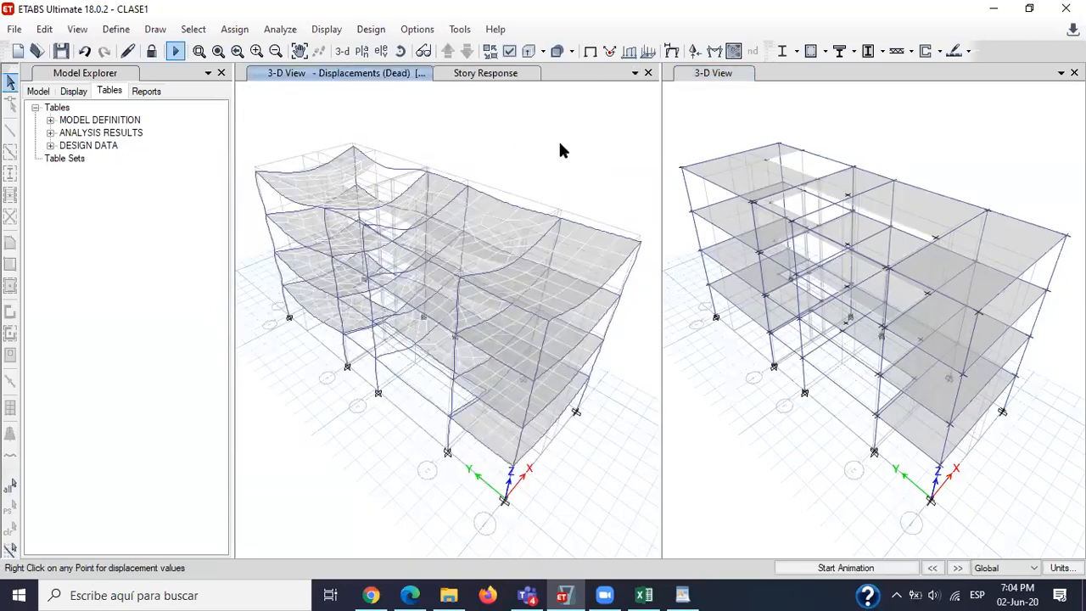
Create a new story response plot and set its display type to Story shears.
left_click(325, 29)
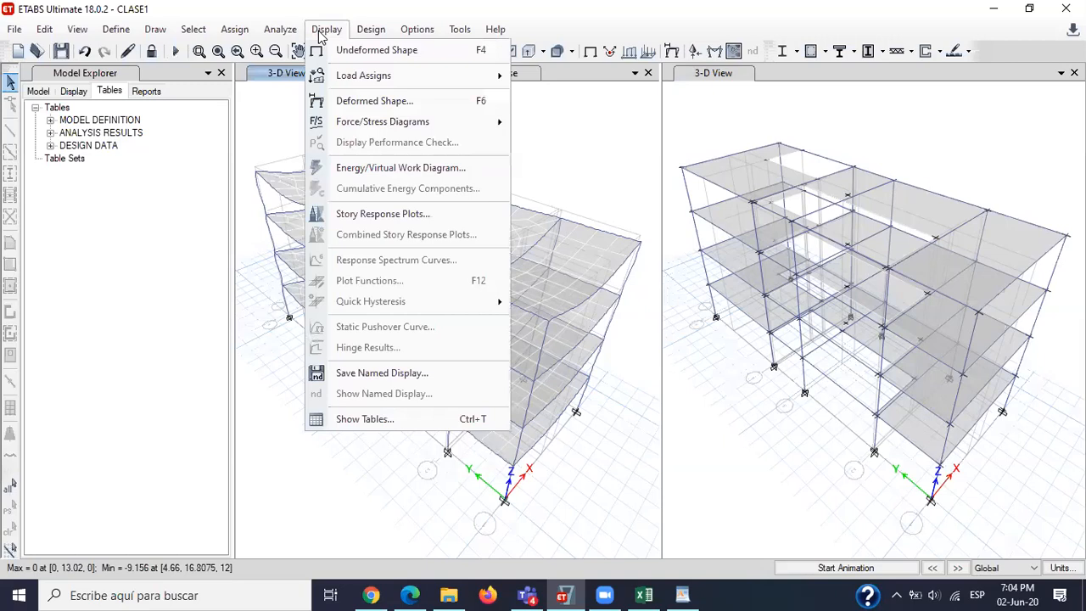
left_click(426, 219)
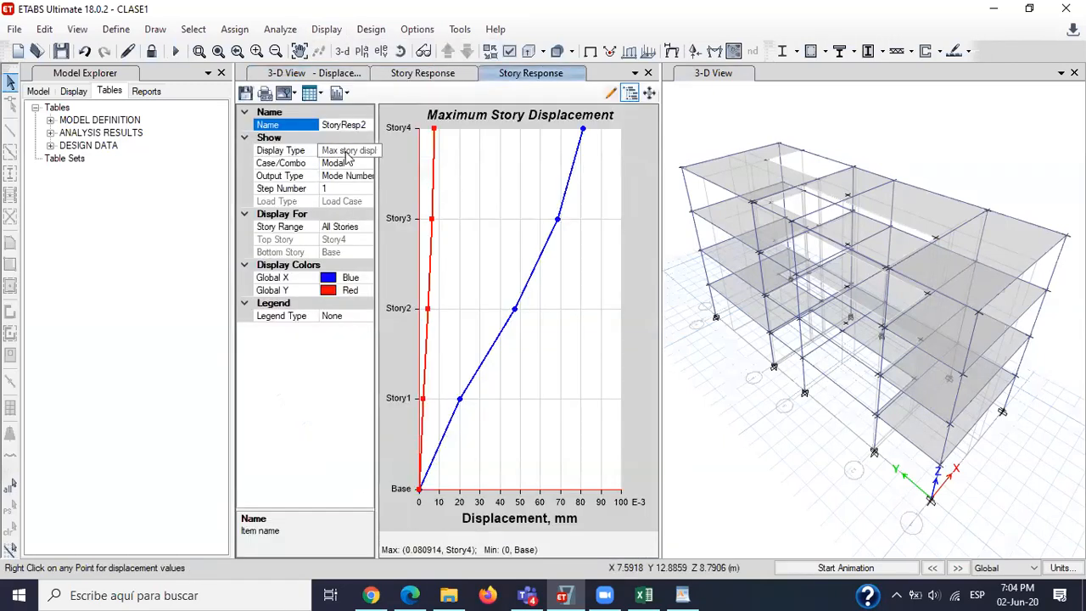
left_click(348, 150)
left_click(366, 151)
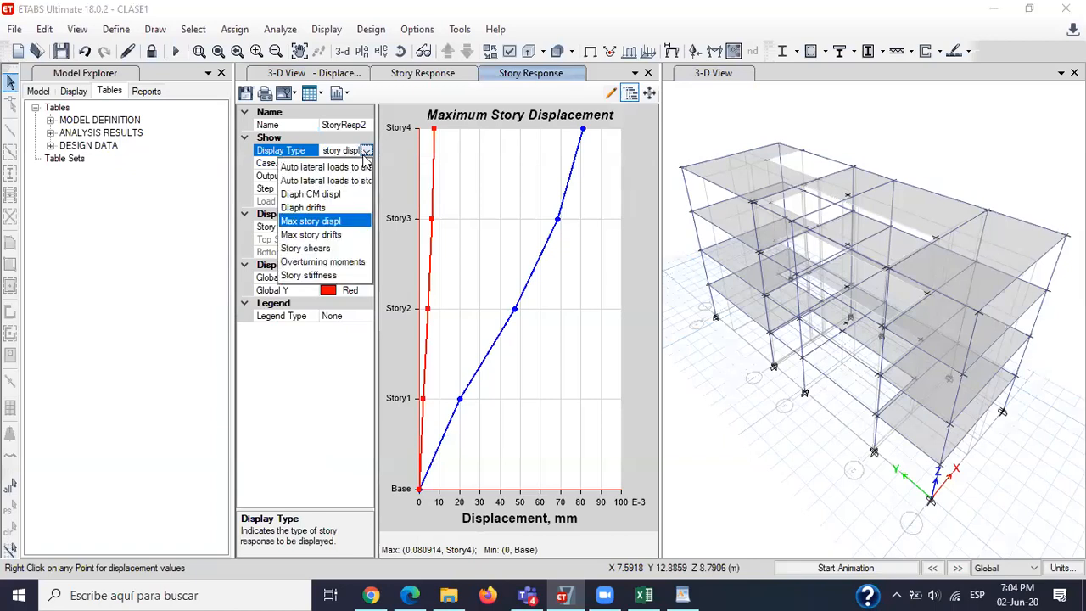
left_click(335, 249)
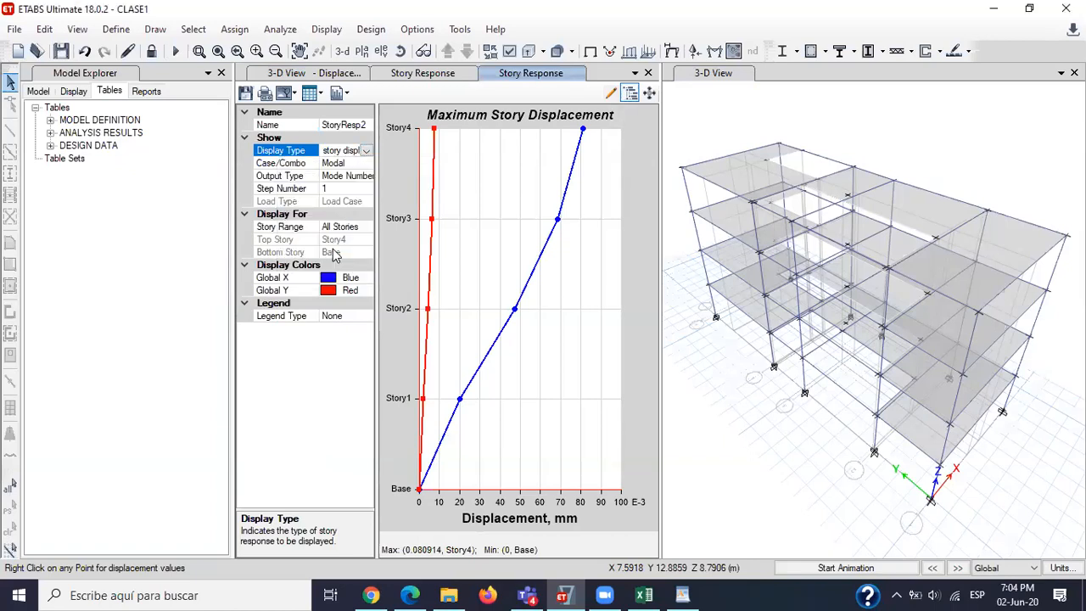
Plot the story shears for load case SISMO X, read the base shear, and switch the plot to SISMOD X.
left_click(366, 166)
left_click(366, 164)
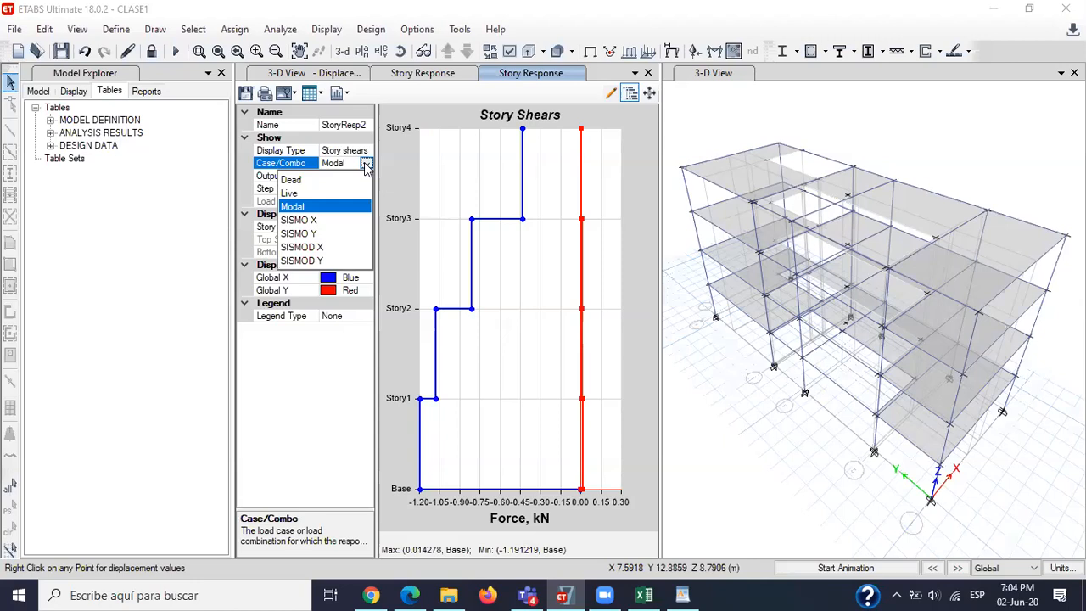
left_click(319, 222)
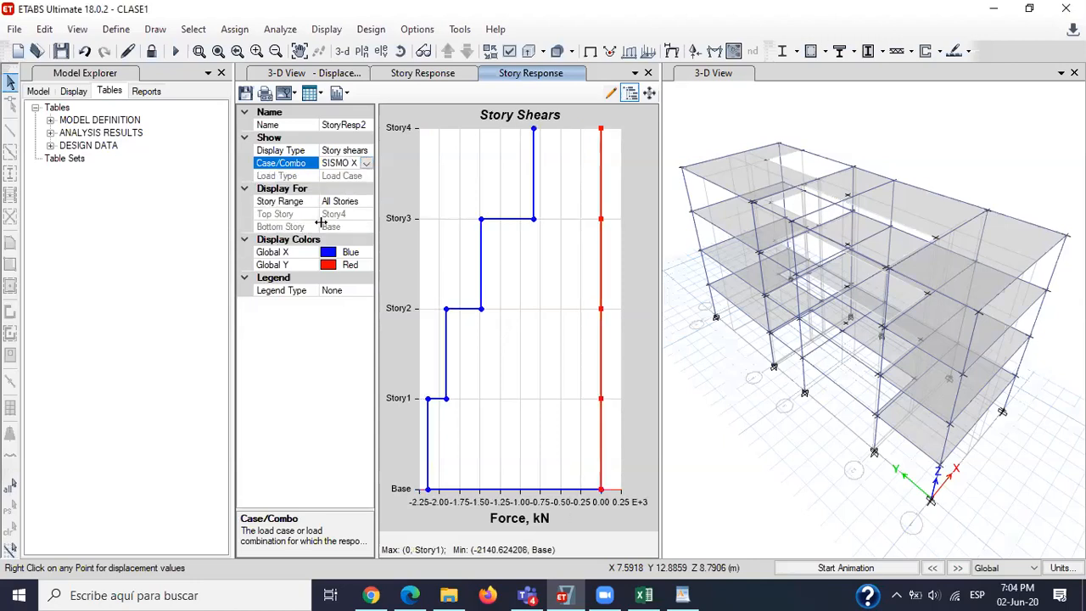
mouse_move(428, 492)
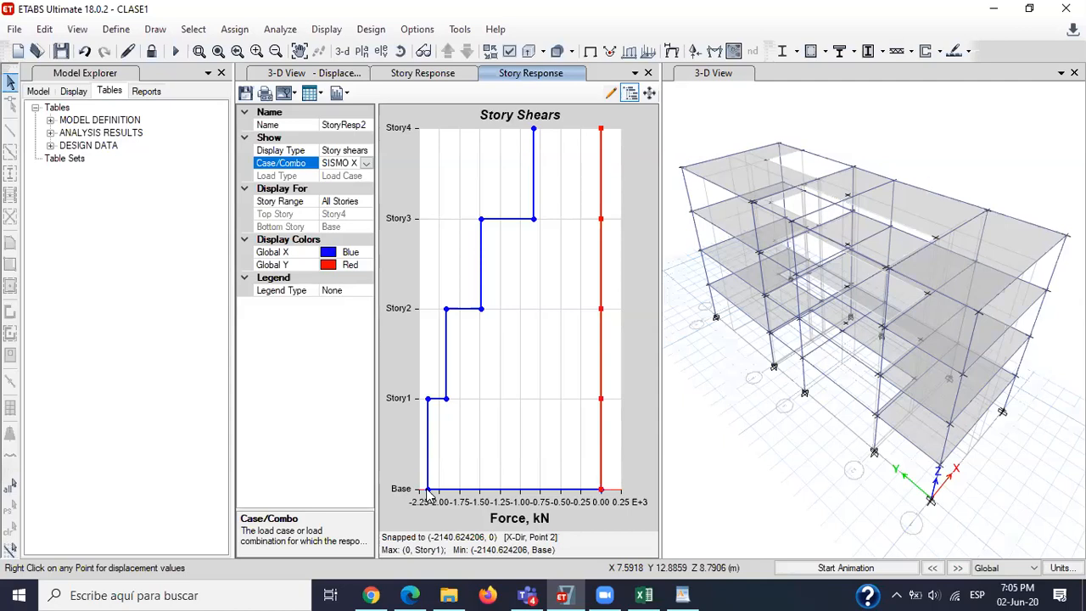
left_click(365, 163)
left_click(313, 246)
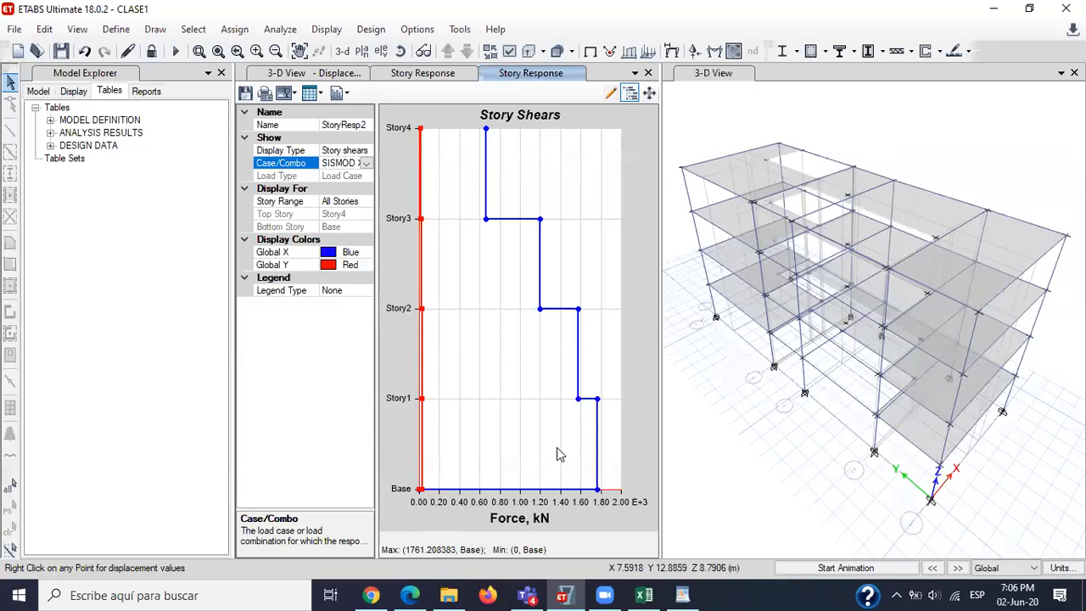
Switch to the NSR-10 Título A PDF in Edge and look through chapter A.5 up to section A.5.4.5 on adjusting results.
left_click(372, 595)
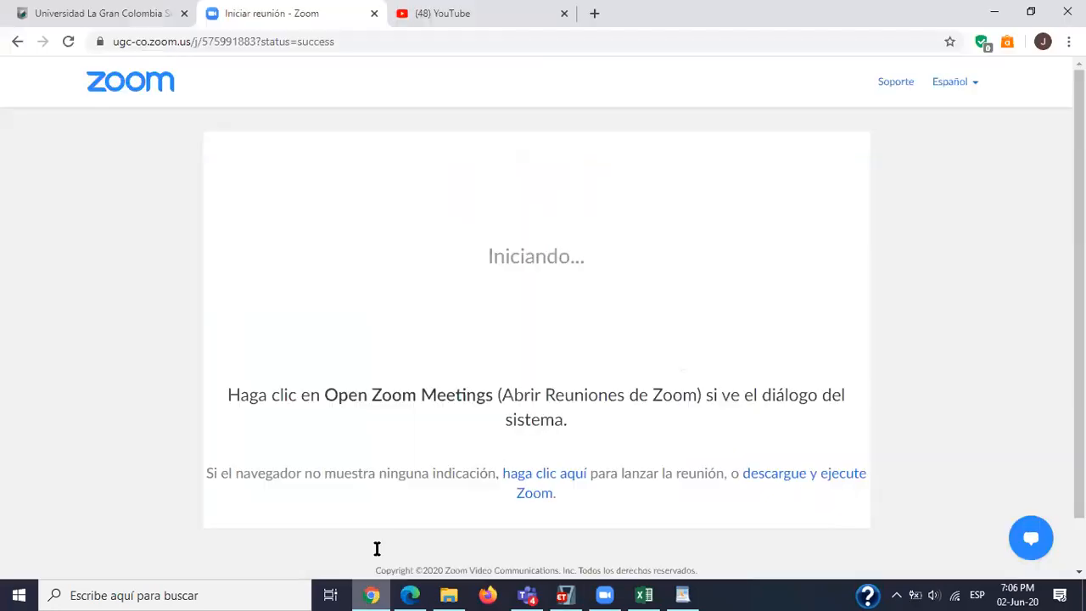
left_click(411, 594)
scroll(416, 450, "down", 10)
scroll(416, 447, "down", 10)
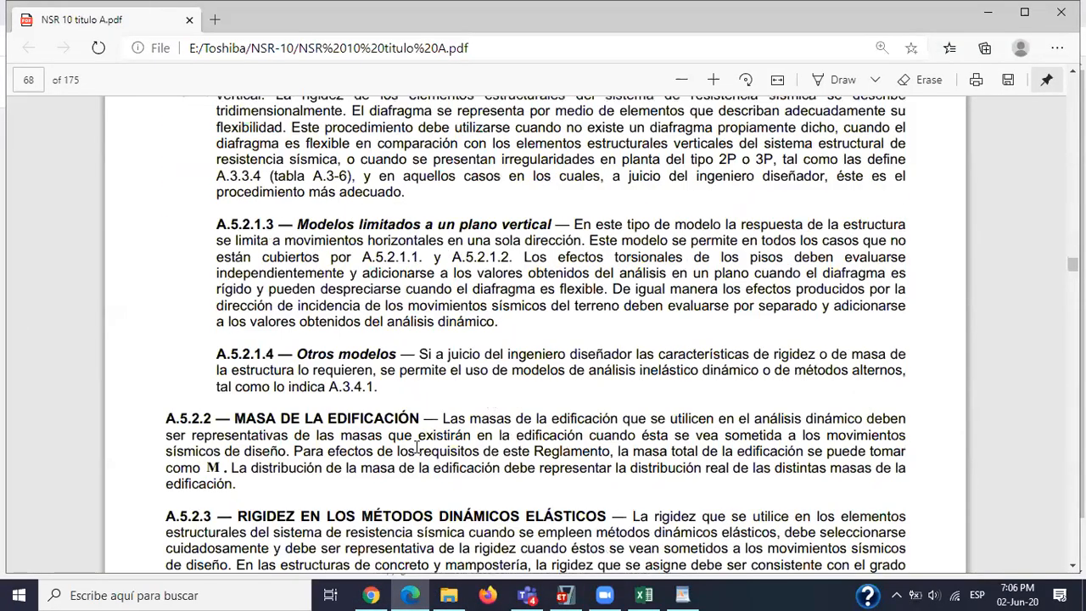
scroll(416, 447, "down", 10)
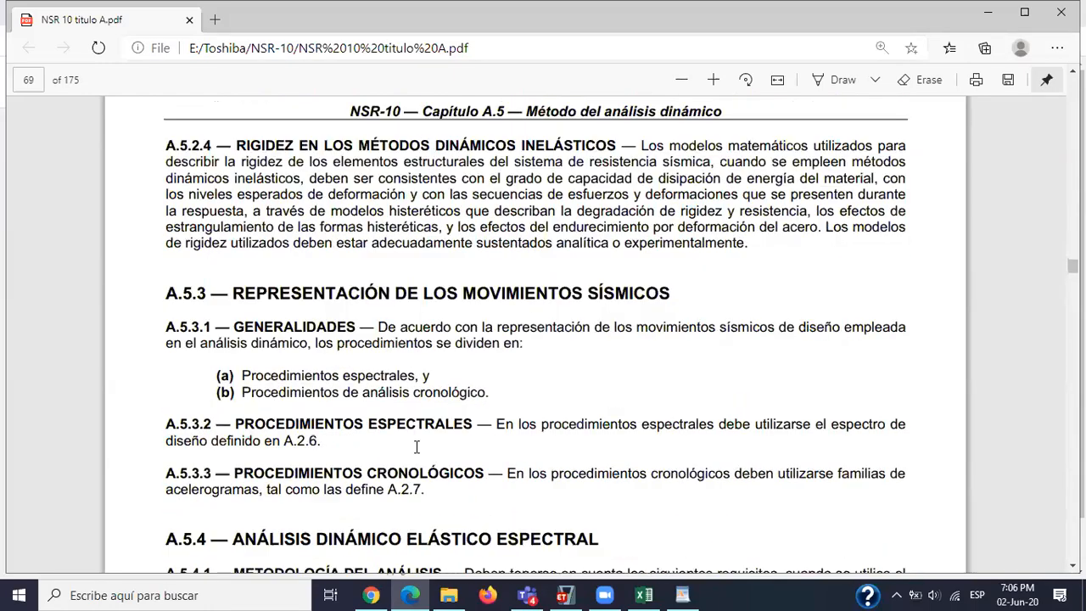
scroll(415, 447, "down", 3)
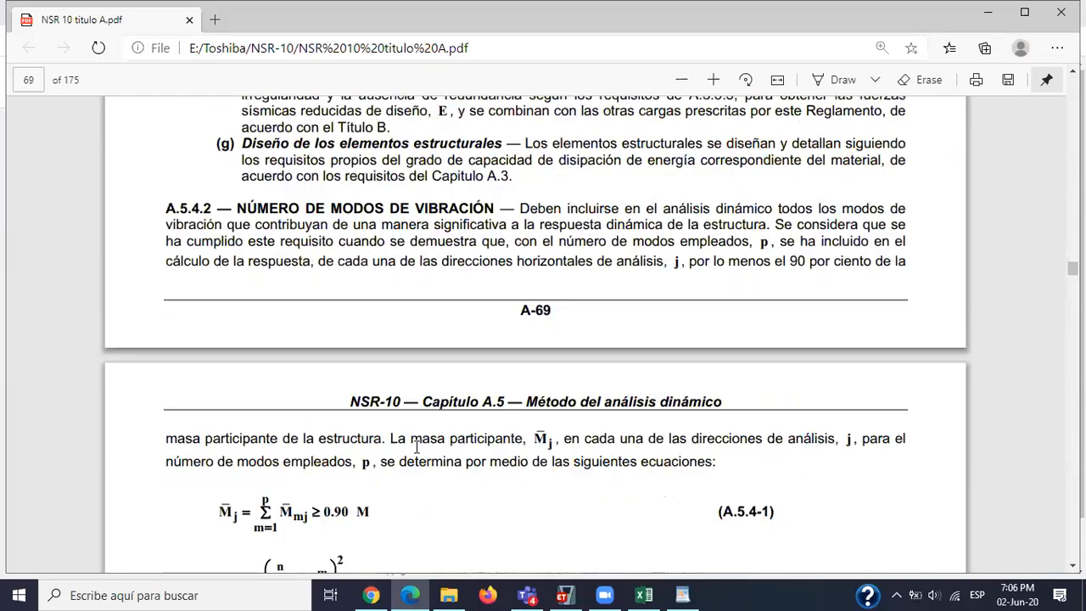
scroll(416, 447, "down", 4)
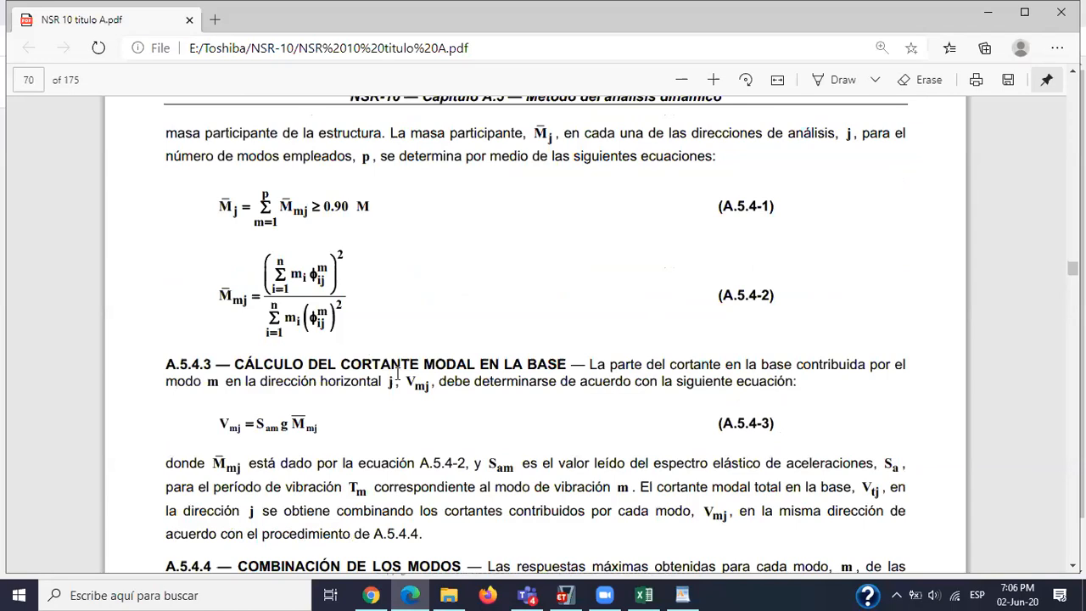
scroll(371, 376, "down", 4)
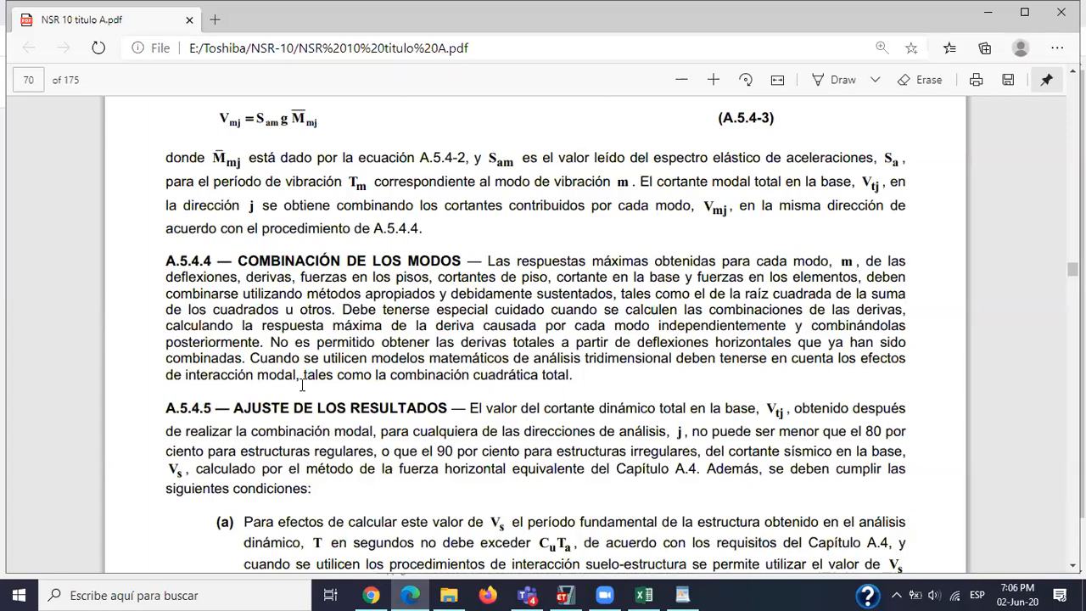
Examine section A.5.4.2 on the number of vibration modes and highlight its heading and the 90 percent participating mass requirement.
scroll(345, 384, "up", 4)
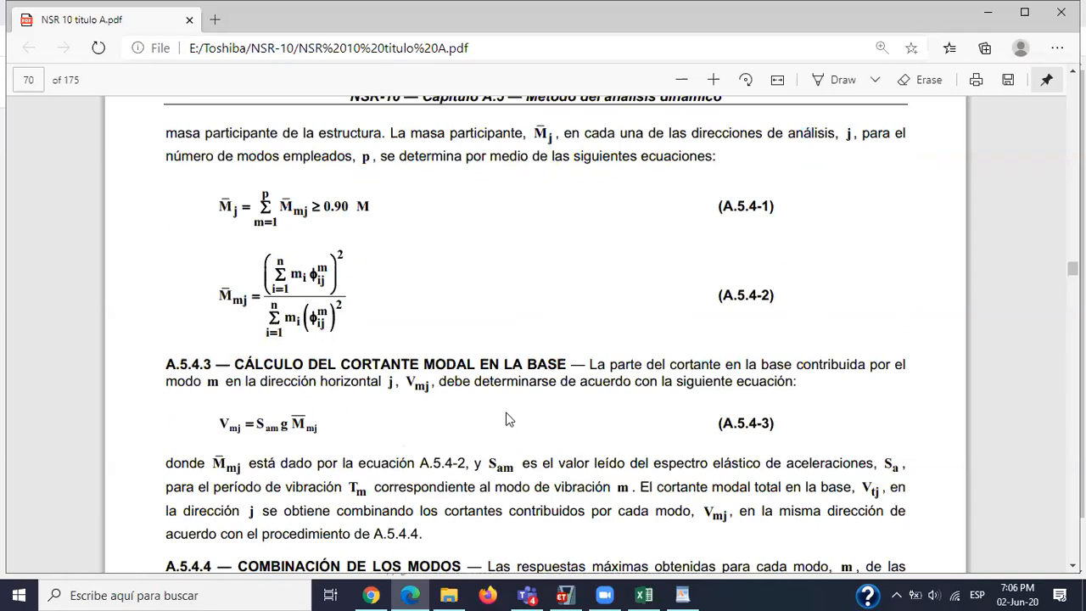
scroll(509, 419, "down", 1)
scroll(550, 422, "up", 5)
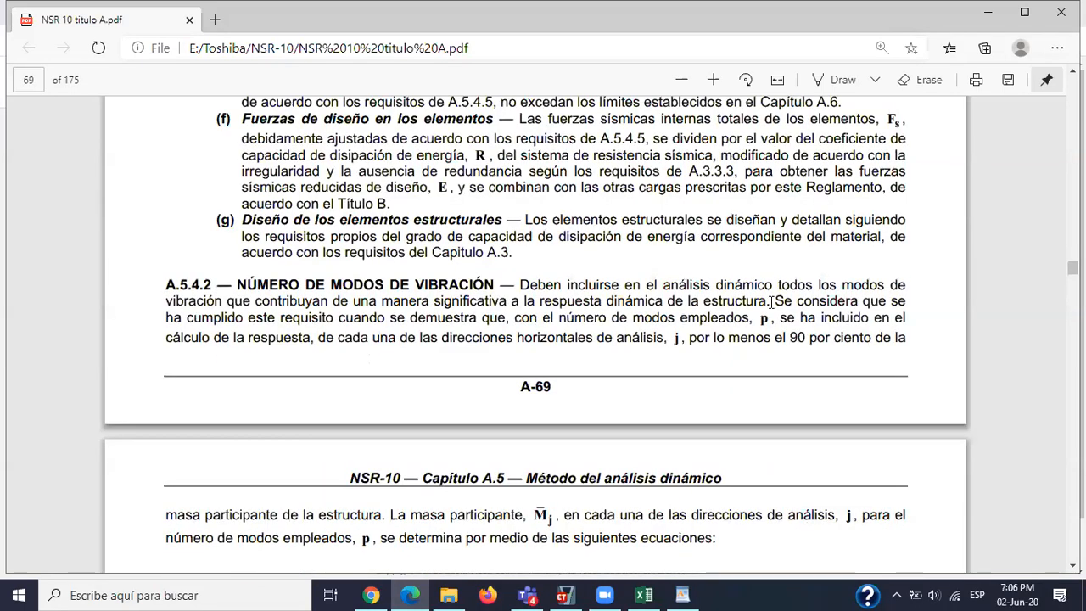
left_click_drag(237, 284, 495, 291)
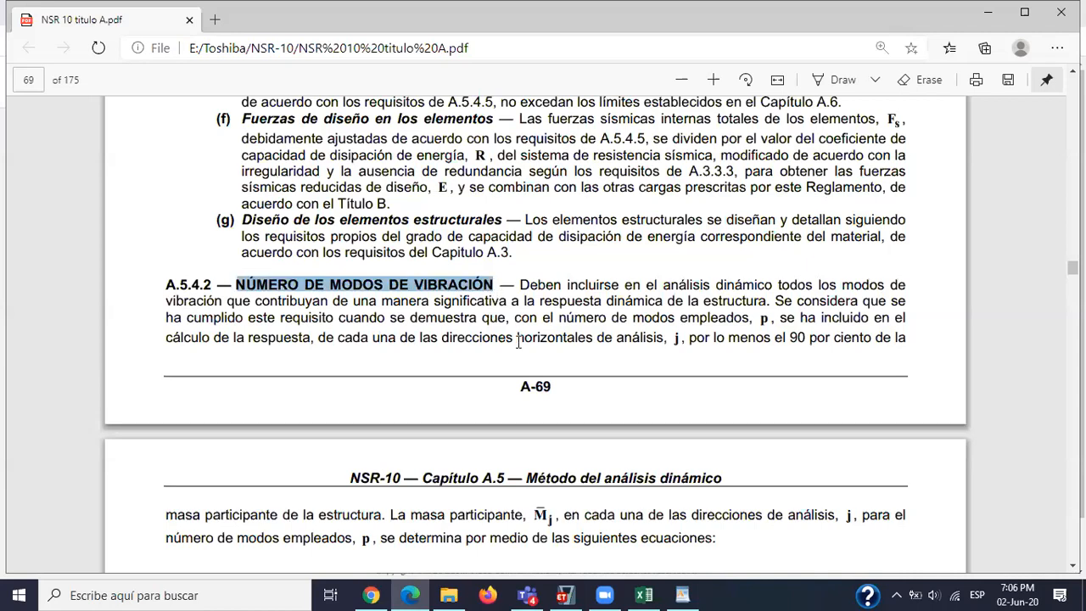
left_click_drag(786, 340, 810, 340)
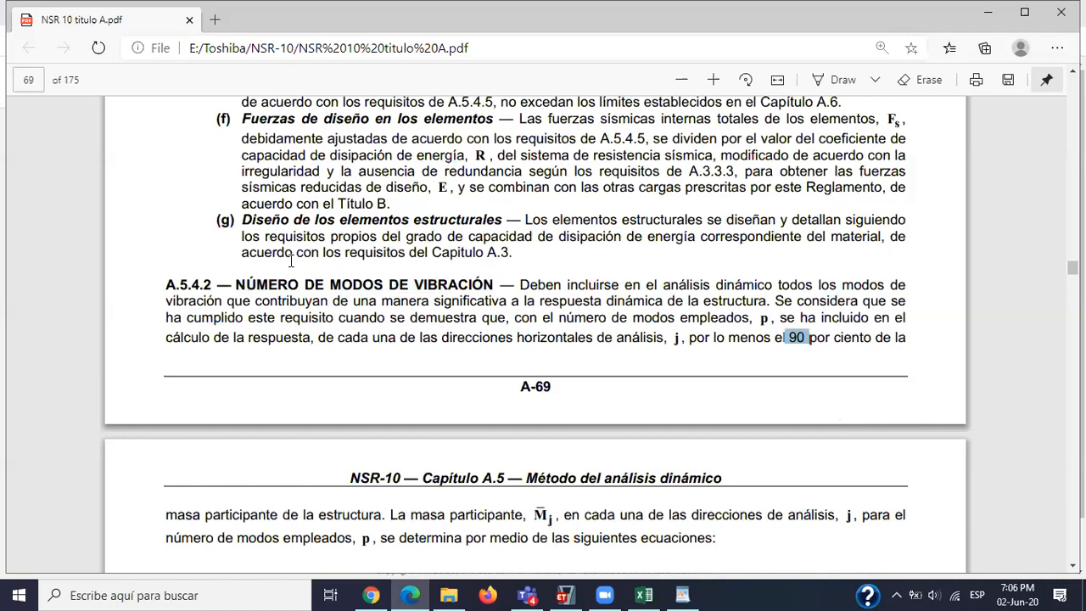
Read section A.5.4.5 of the NSR-10 PDF on minimum dynamic base shear and its modification factors for regular and irregular structures.
left_click(370, 595)
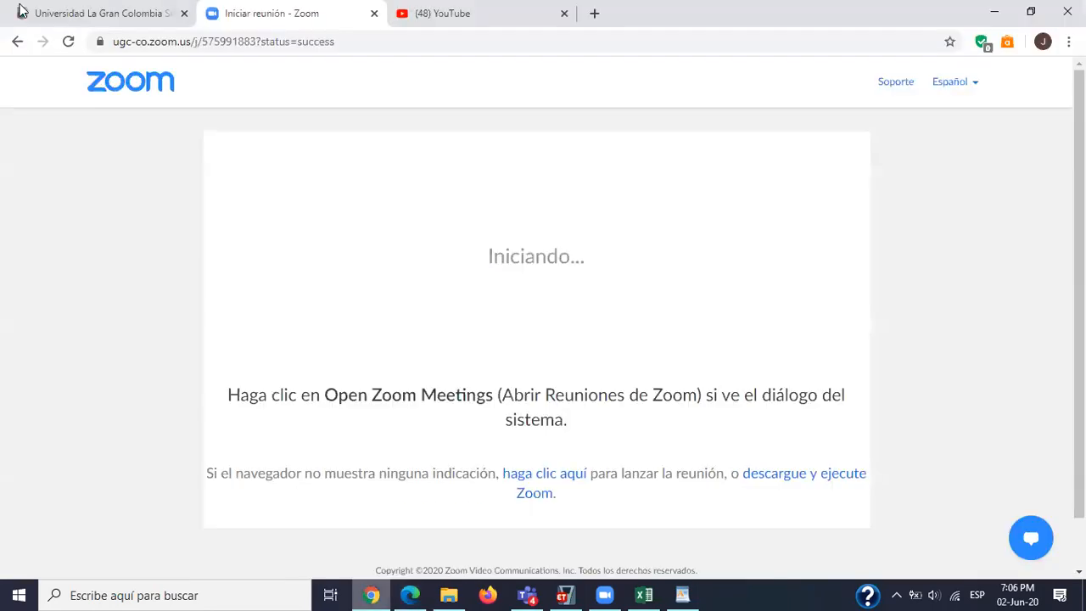
left_click(563, 594)
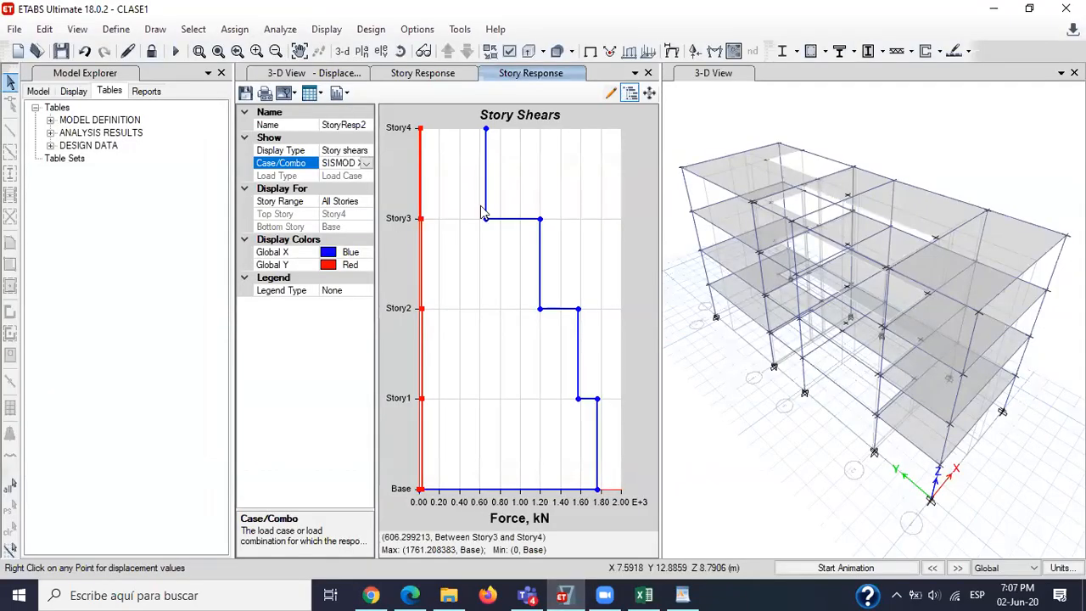
left_click(409, 594)
scroll(464, 461, "down", 10)
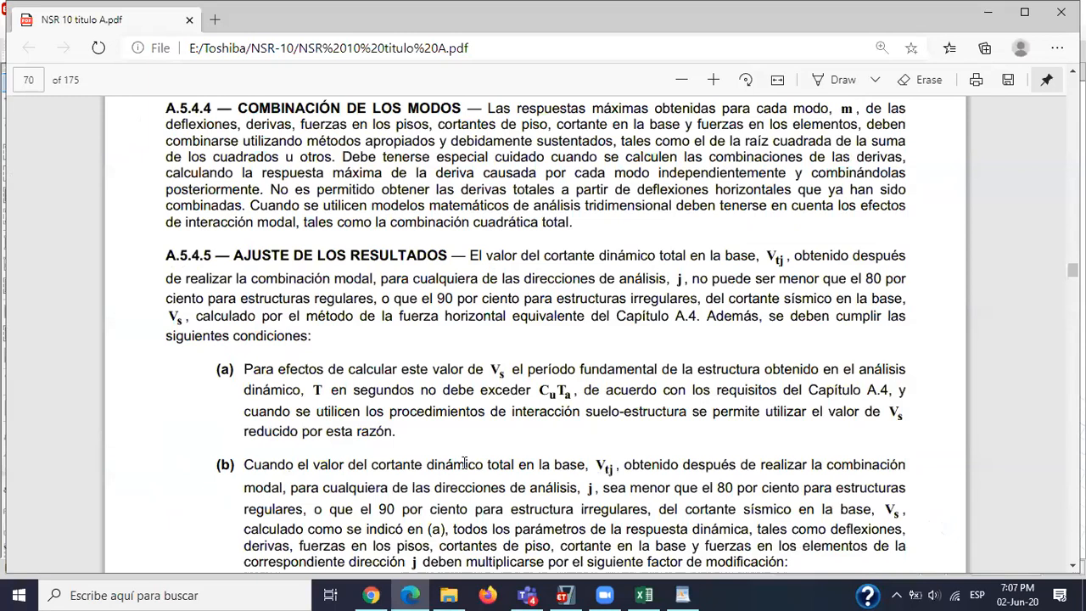
scroll(306, 310, "down", 2)
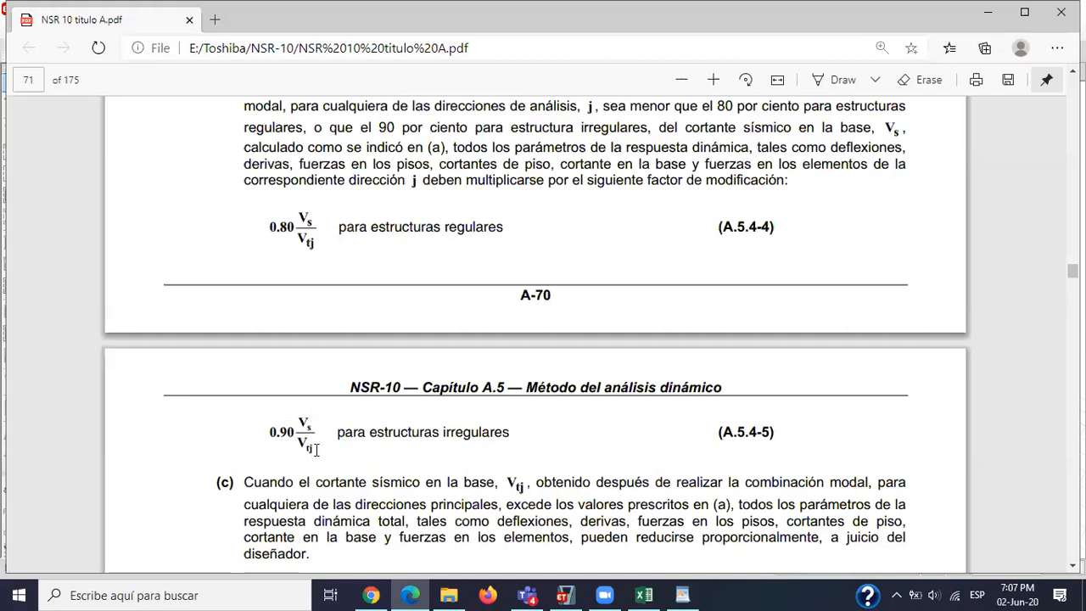
Switch to ETABS, plot the SISMO X story shears to read the base shear, and set the plot back to SISMOD X.
left_click(580, 592)
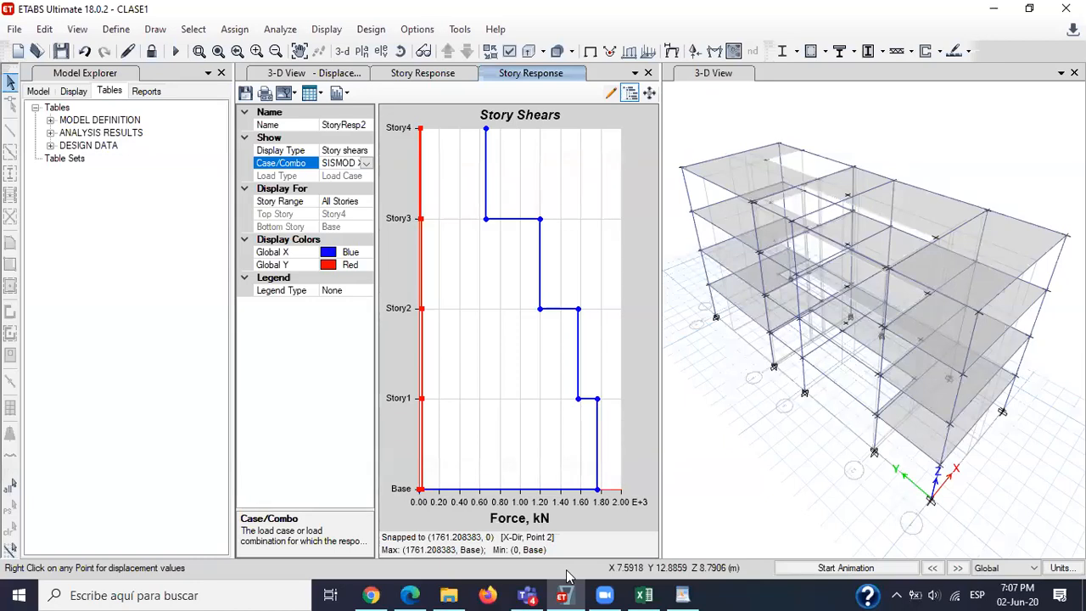
left_click(366, 163)
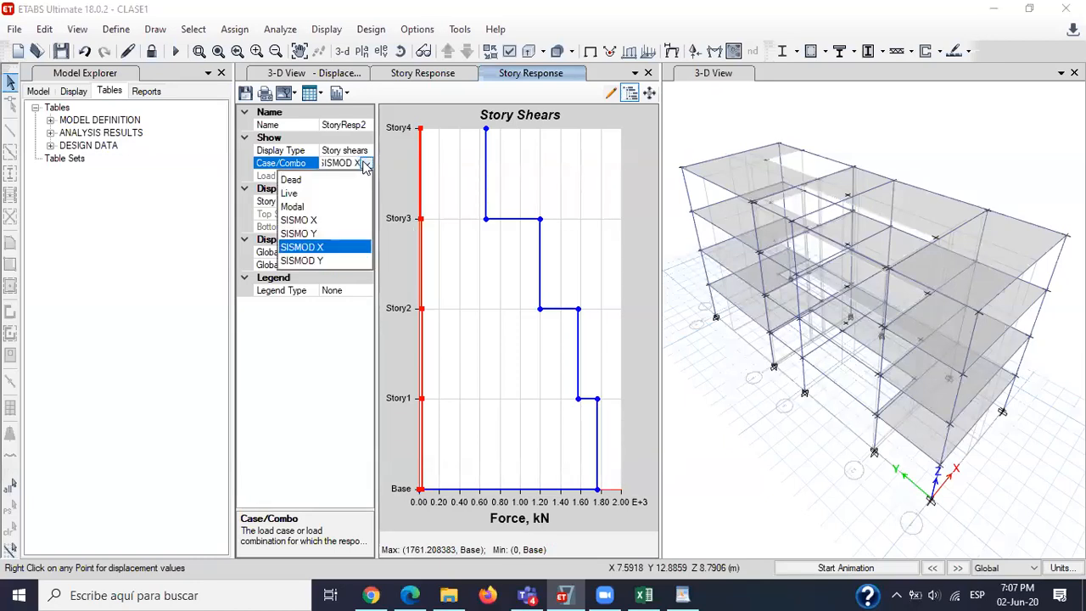
left_click(309, 220)
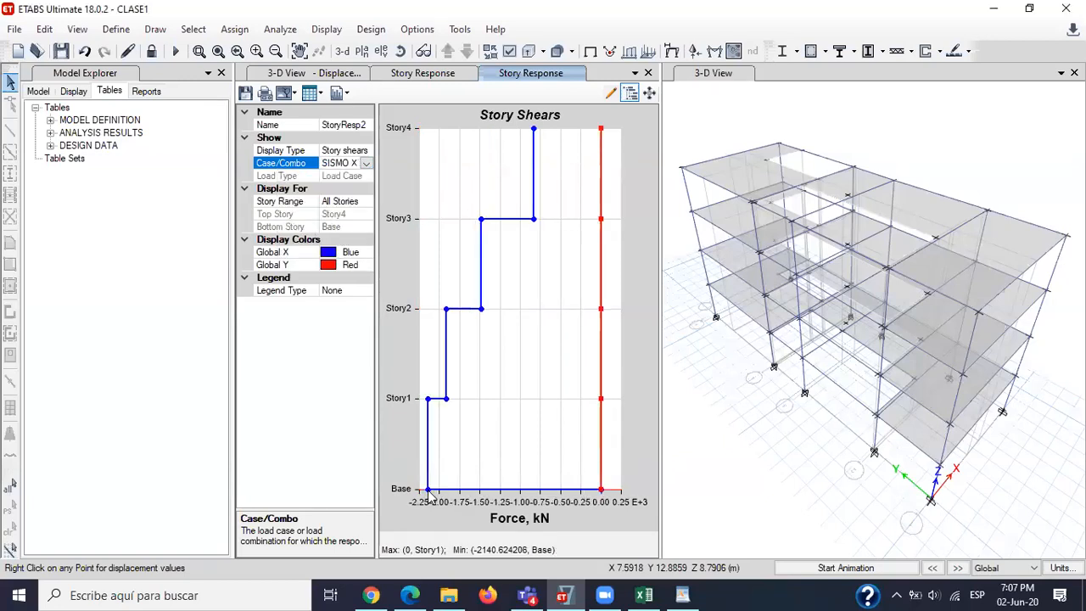
mouse_move(429, 488)
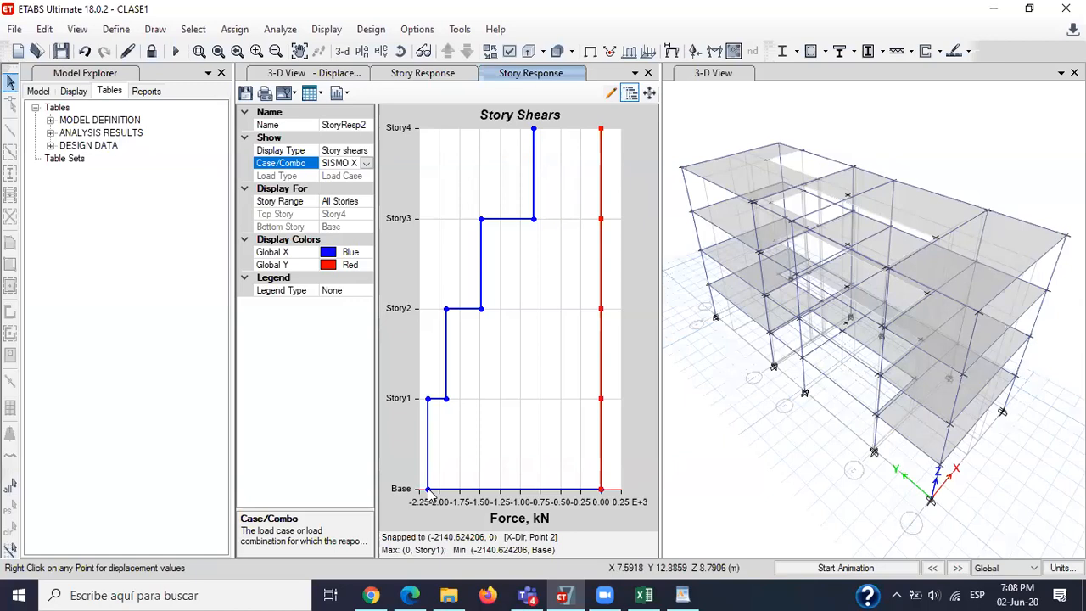
left_click(366, 163)
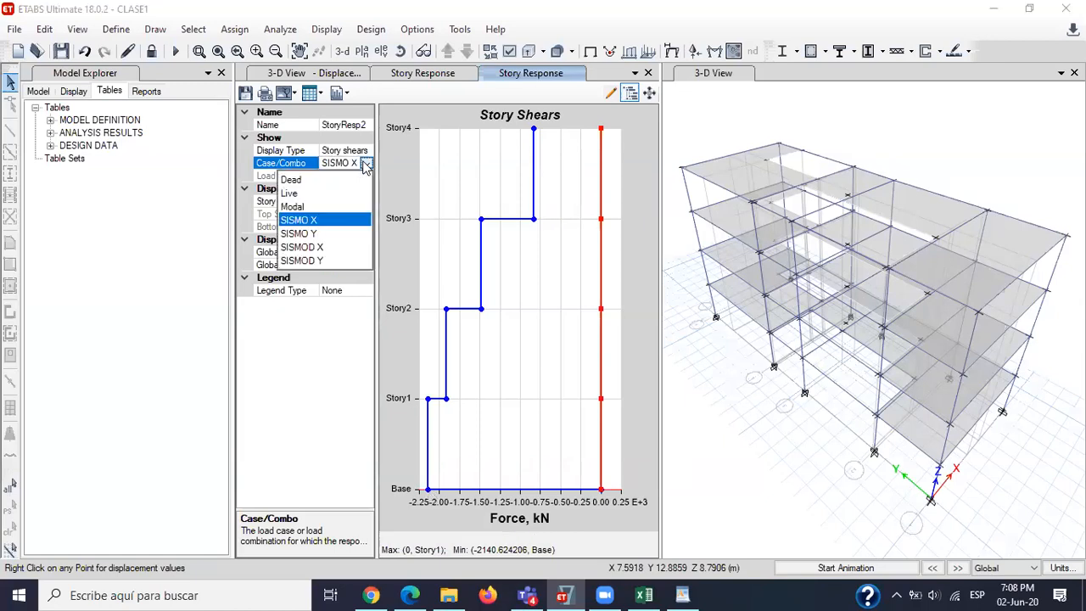
left_click(315, 247)
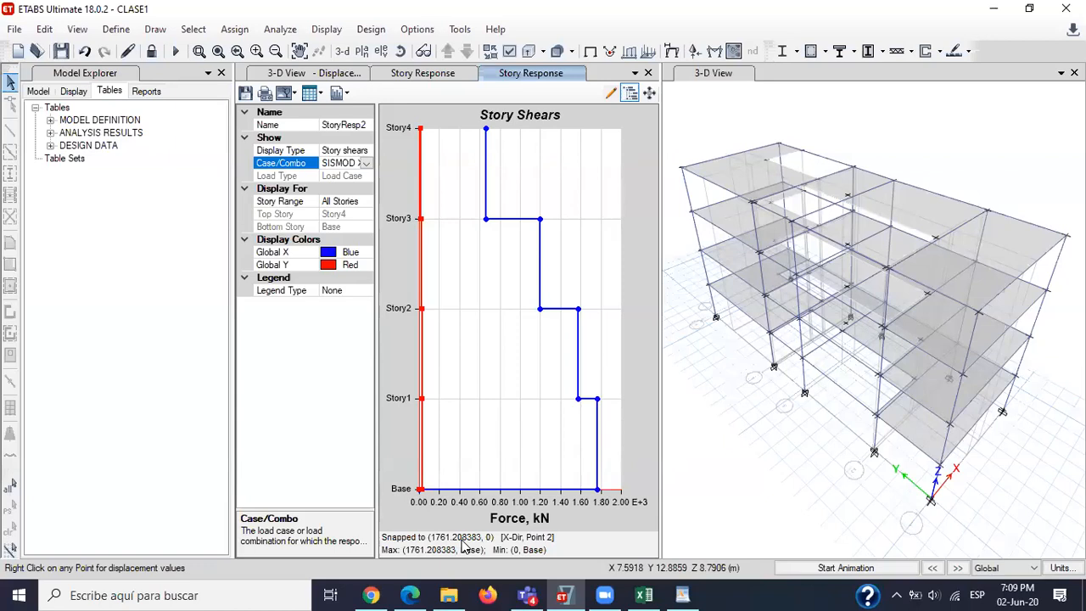
Switch to the NSR-10 PDF and examine the 0.90 Vs/Vtj modification factor for irregular structures in equation A.5.4-5.
left_click(371, 594)
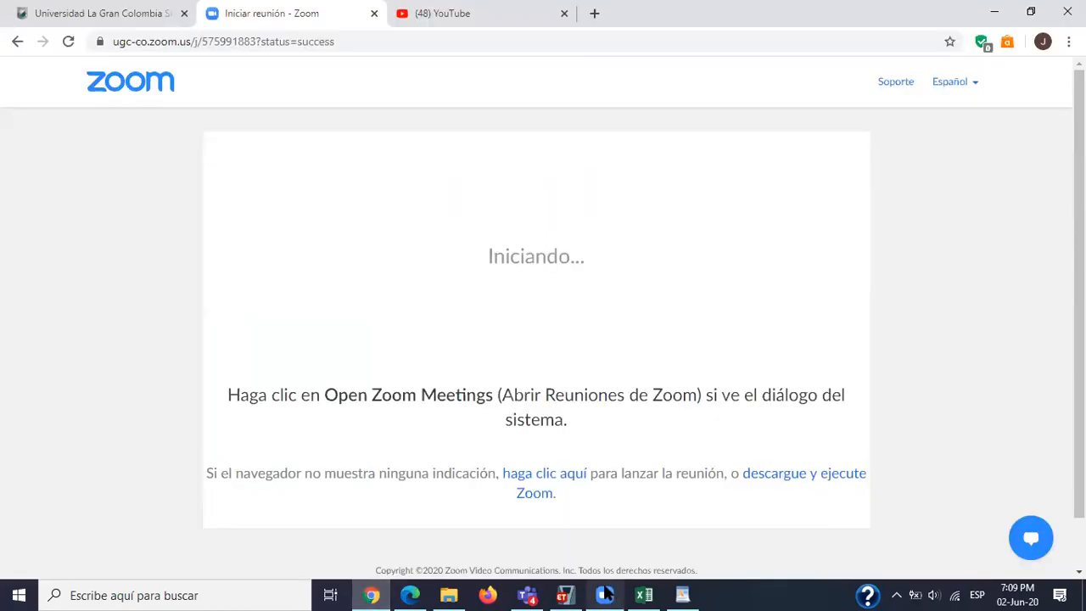
left_click(413, 593)
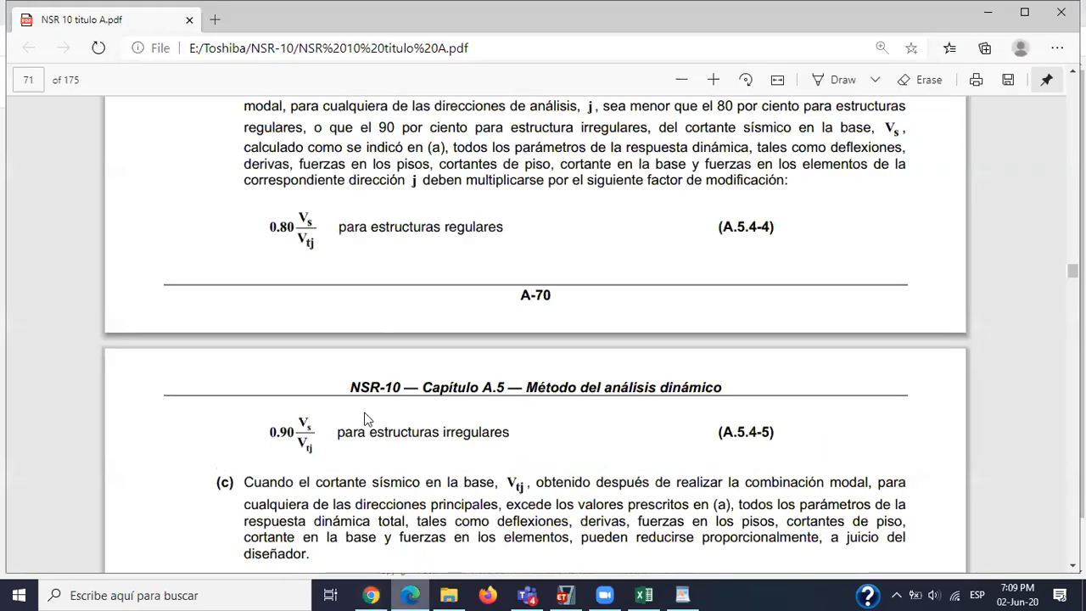
left_click_drag(293, 432, 268, 432)
left_click(339, 467)
left_click(408, 462)
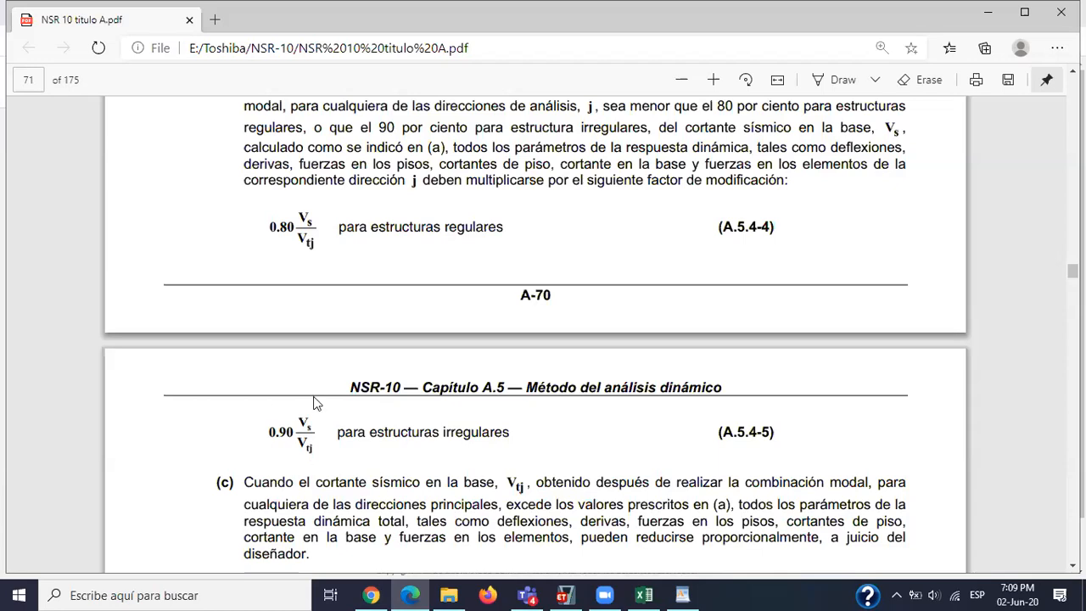
Review the SISMOD X story shears in ETABS against the NSR-10 modification factors, glancing at the Espectro sheet in Excel.
left_click(564, 594)
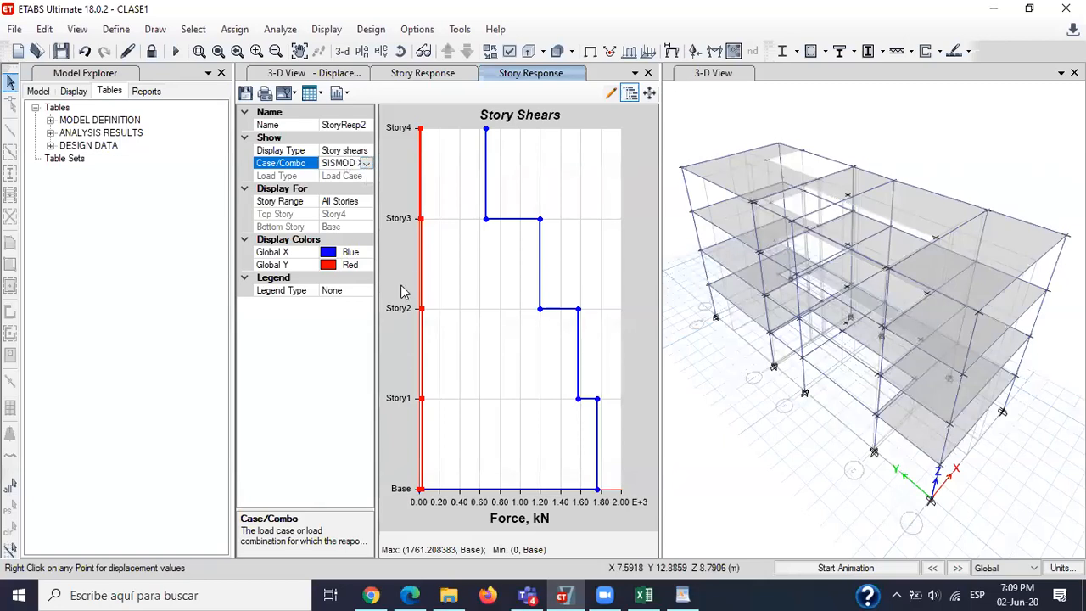
mouse_move(574, 363)
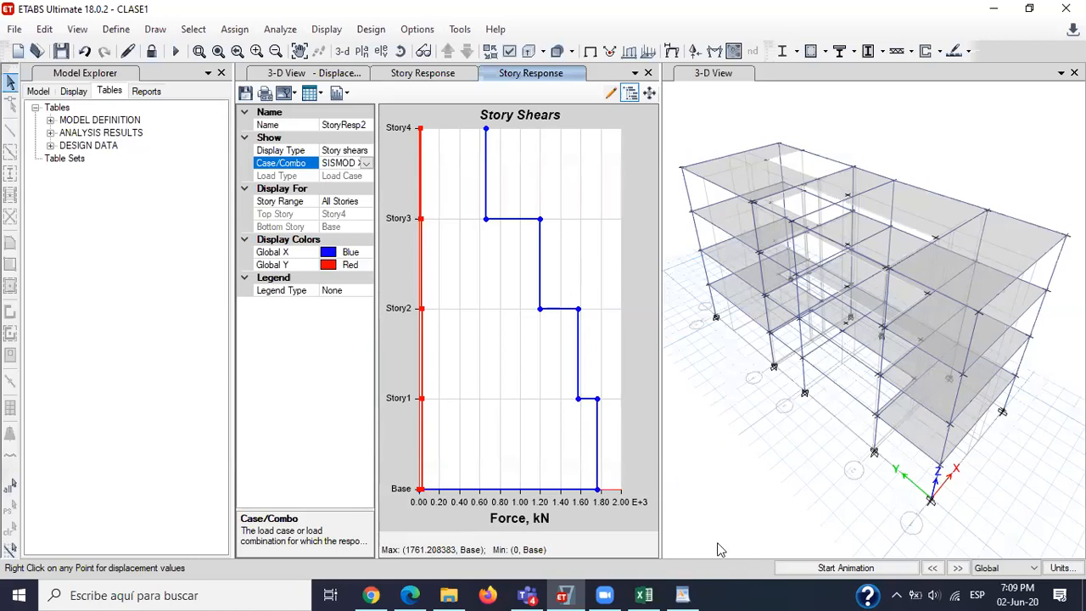
left_click(378, 594)
left_click(374, 595)
left_click(644, 595)
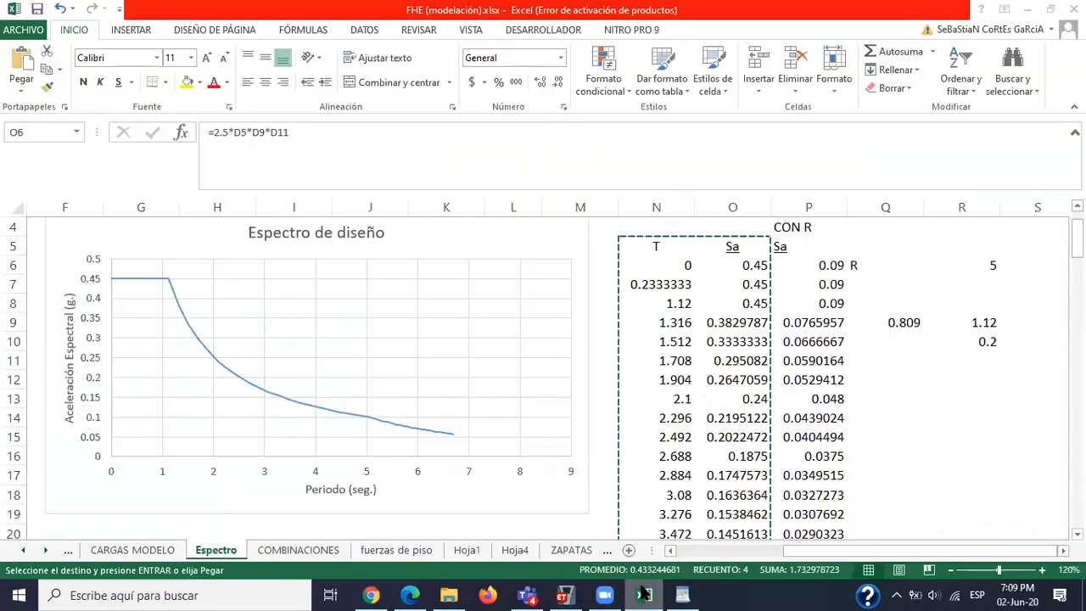
left_click(563, 594)
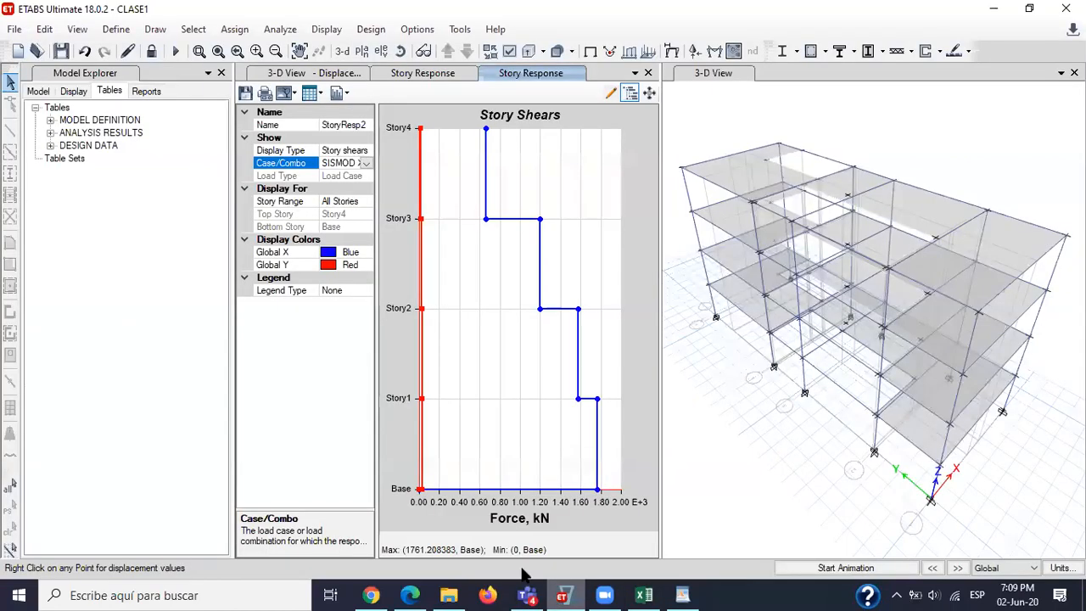
left_click(410, 594)
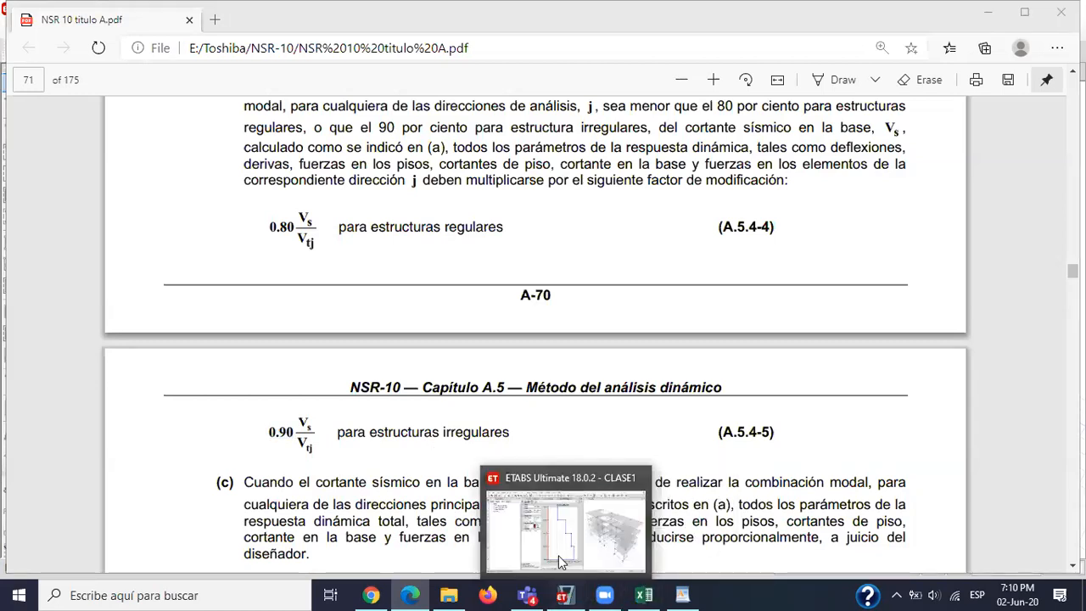
Switch to ETABS and start a new load combination from the load combination definitions.
left_click(558, 555)
left_click(116, 29)
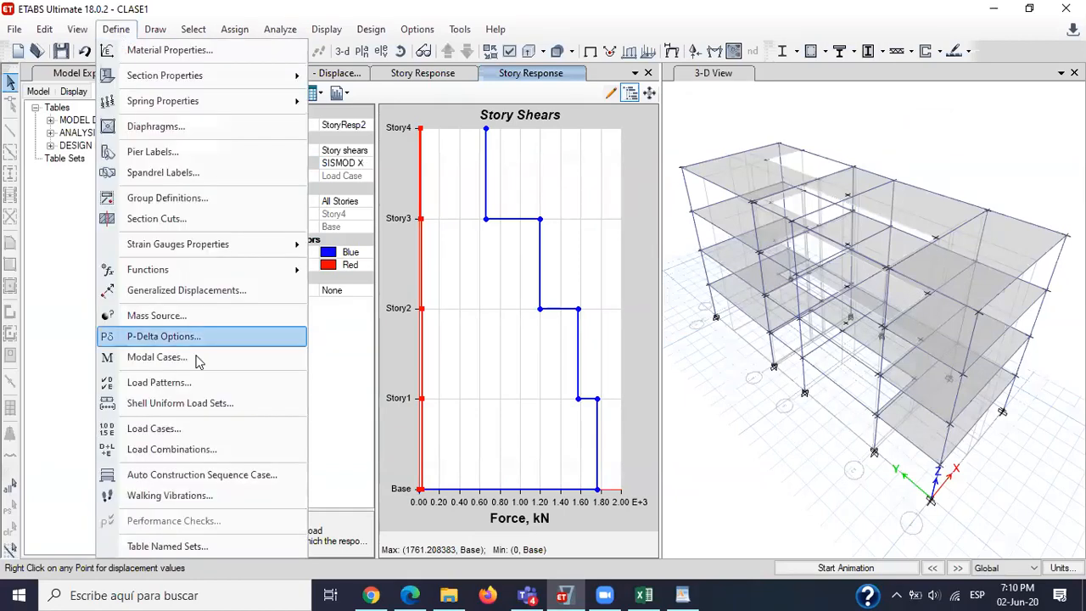
left_click(178, 448)
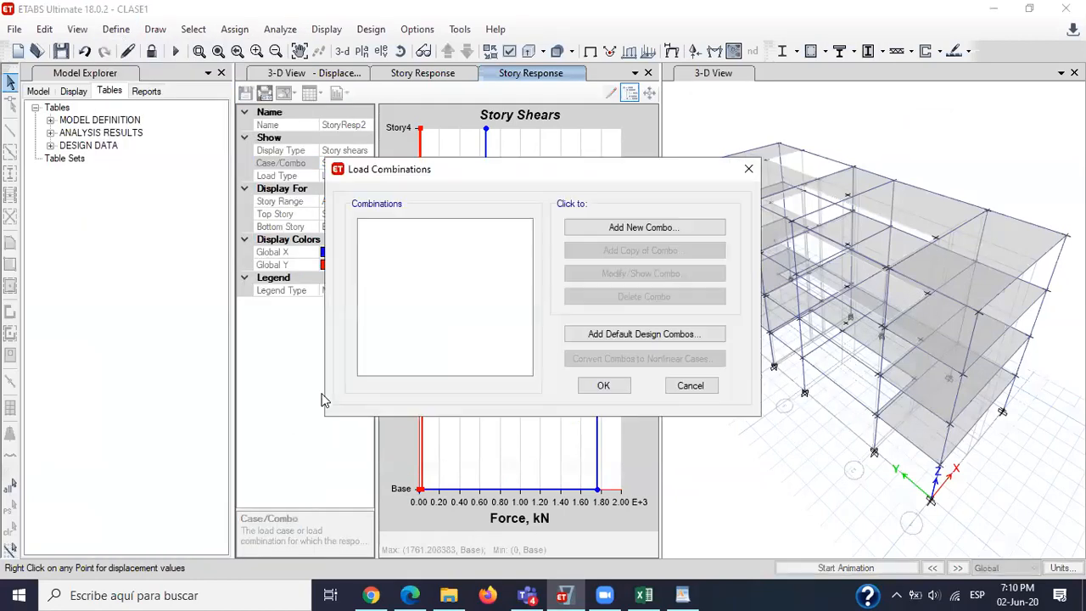
left_click(661, 229)
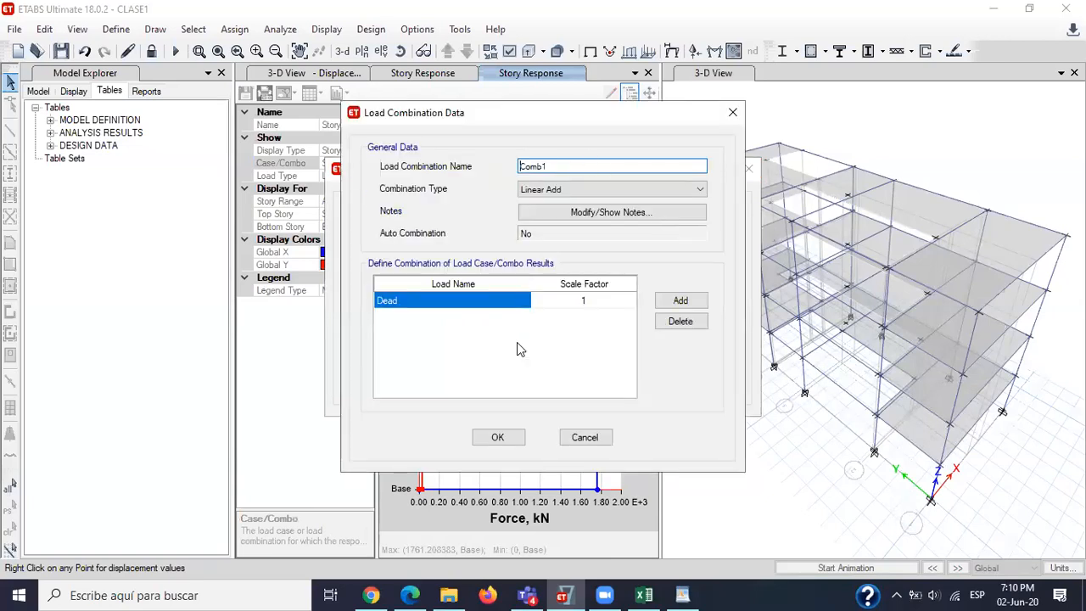
Add a second load entry to combination Comb1 and set the scale factor of the first Dead entry to 0.9.
left_click(674, 304)
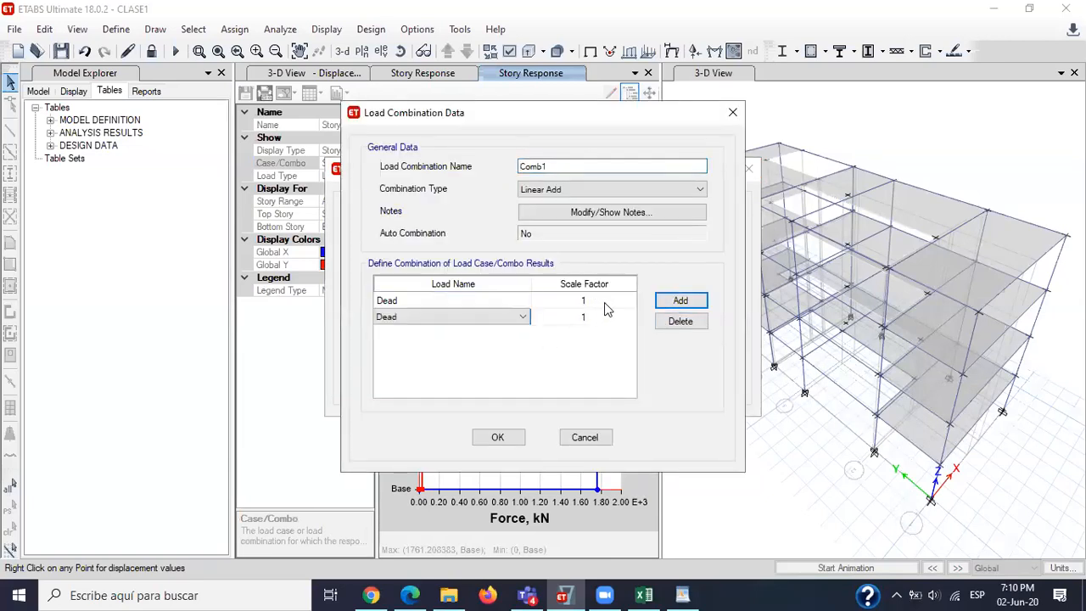
left_click(547, 319)
left_click(469, 316)
left_click(558, 308)
type("0.9")
left_click(593, 320)
Change the second load entry of Comb1 to SISMOD X and set its scale factor to 1.08.
left_click(468, 320)
left_click(467, 320)
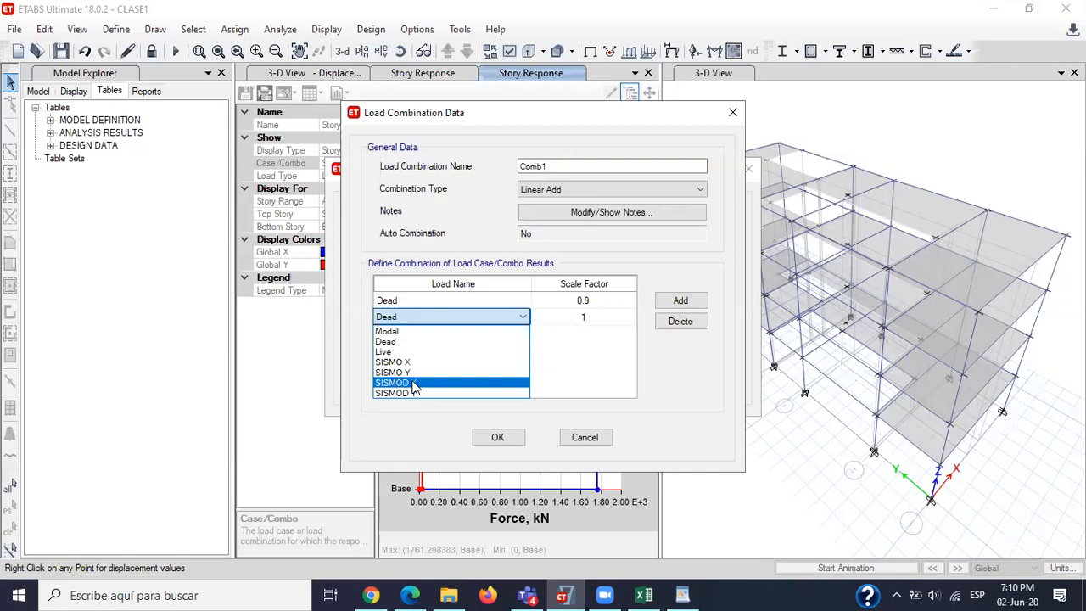
left_click(416, 384)
left_click(585, 320)
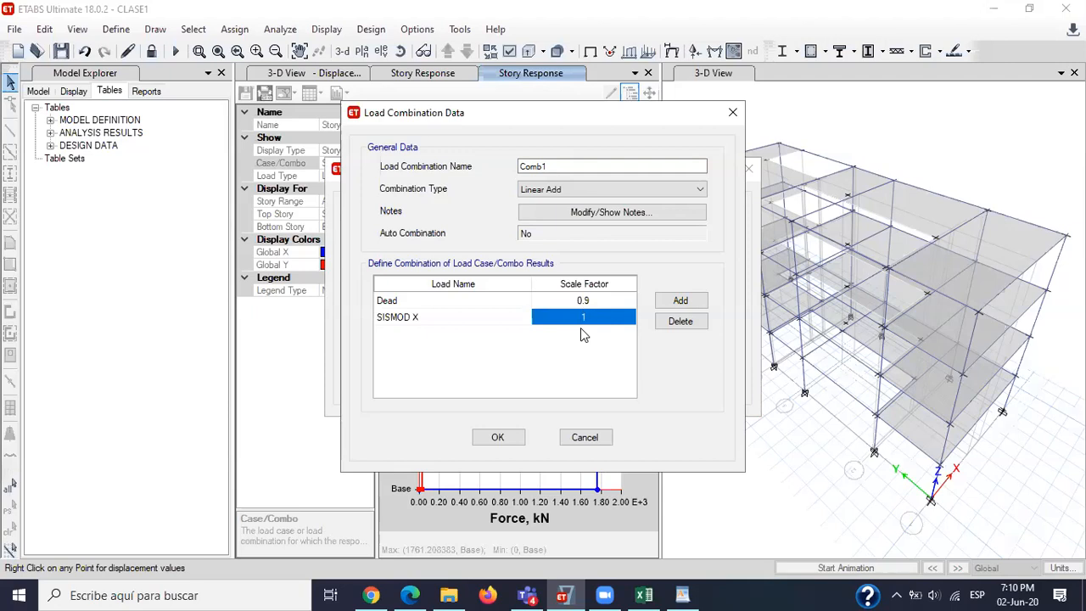
type("1.08")
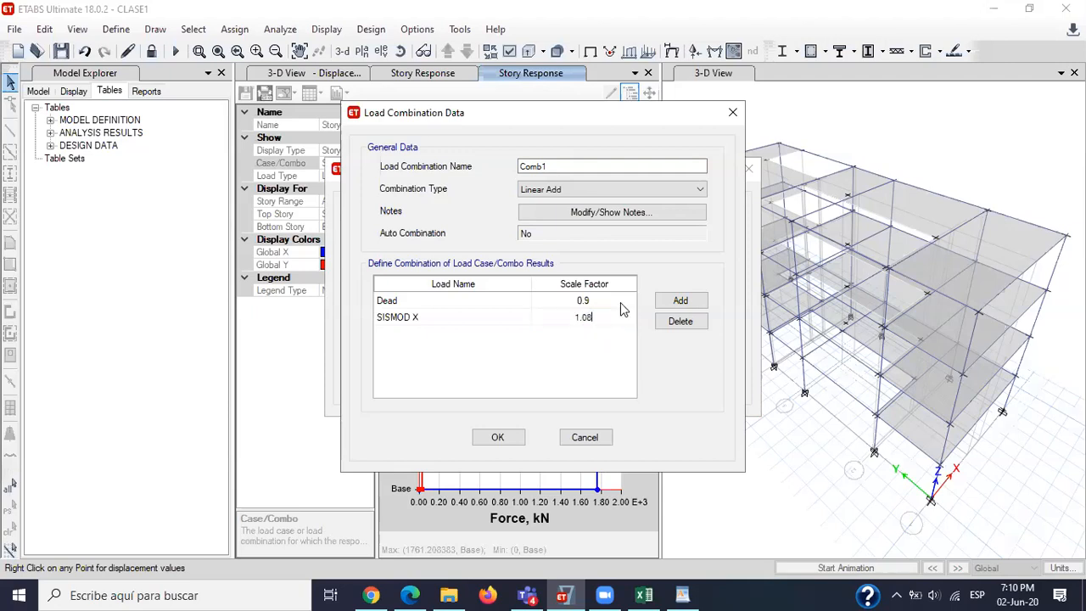
Check the Comb1 scale factors against the NSR-10 base shear modification formulas A.5.4-4 and A.5.4-5 in the PDF, and return to ETABS.
left_click(622, 303)
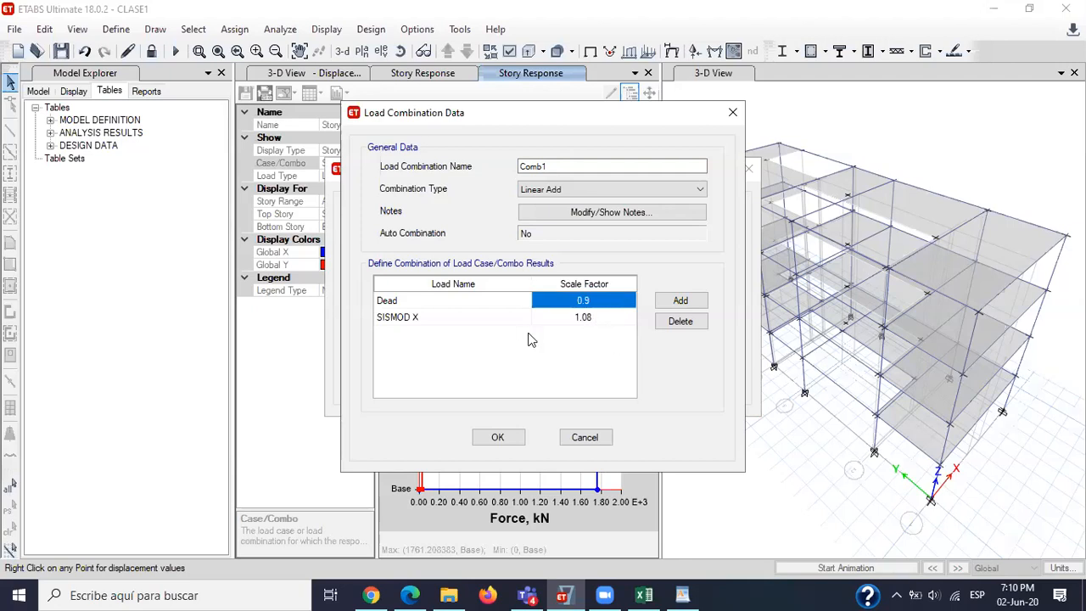
left_click(419, 592)
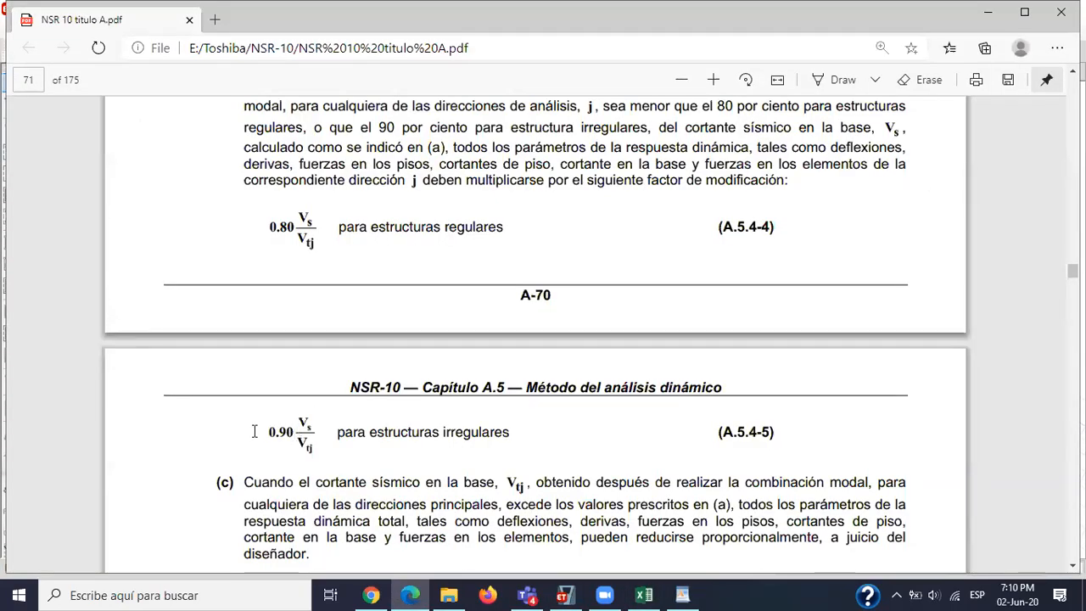
left_click(564, 594)
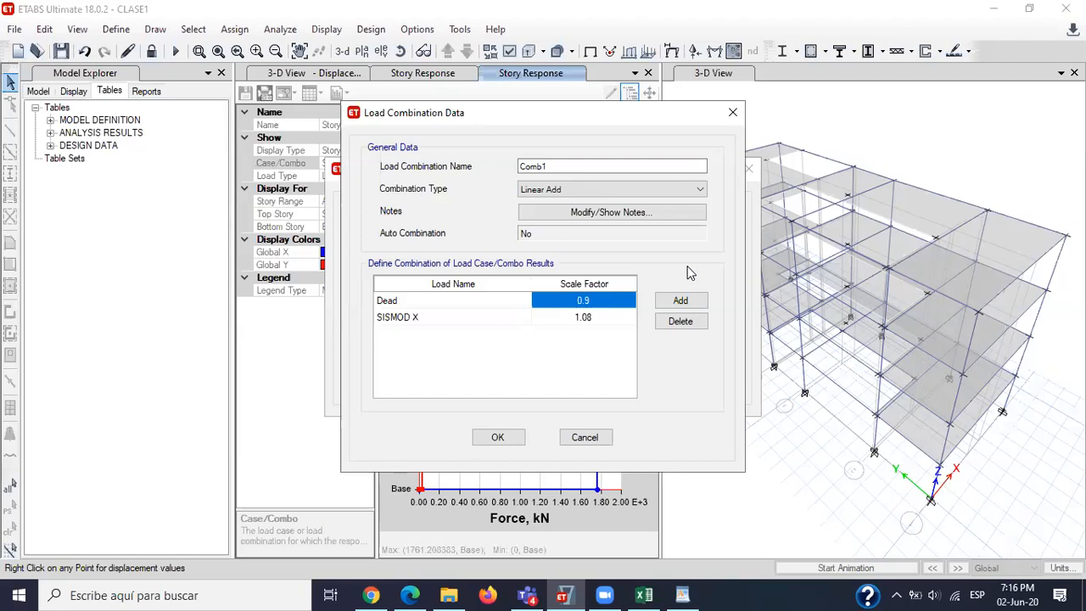
left_click(1020, 591)
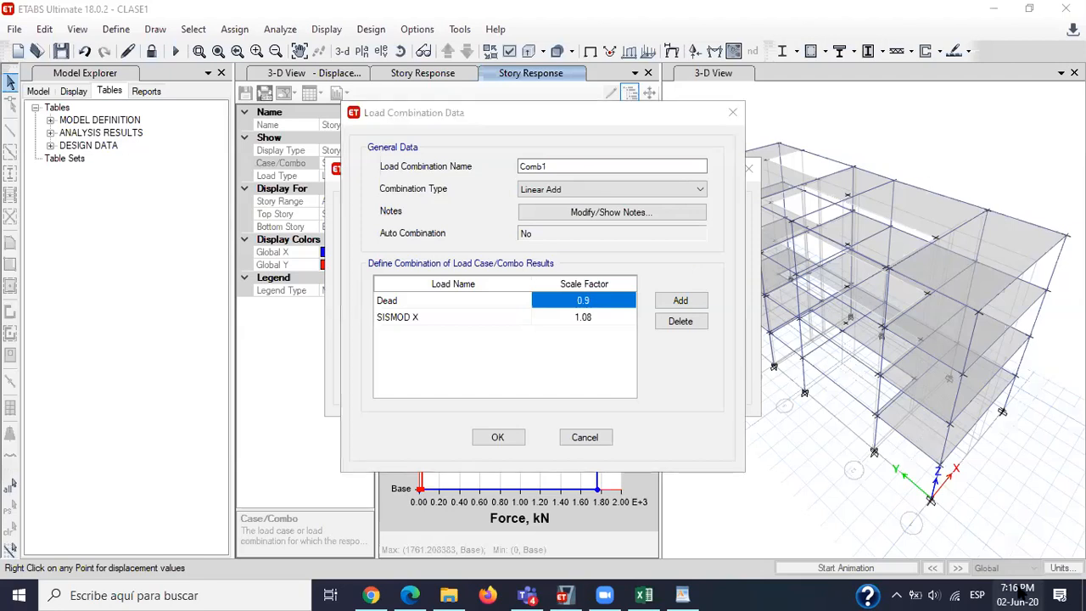
left_click(1016, 591)
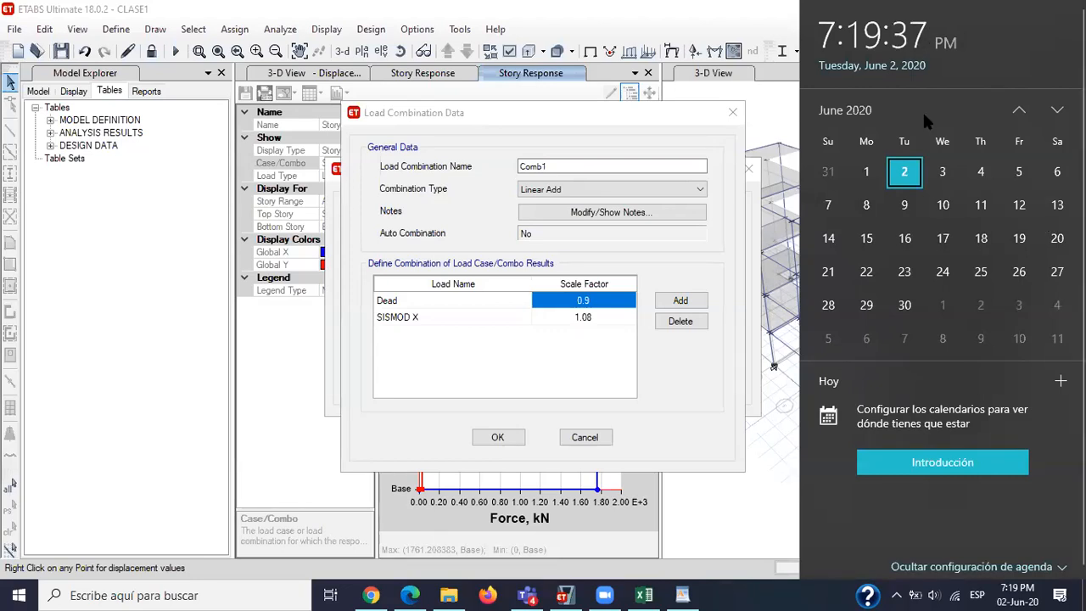
left_click(506, 113)
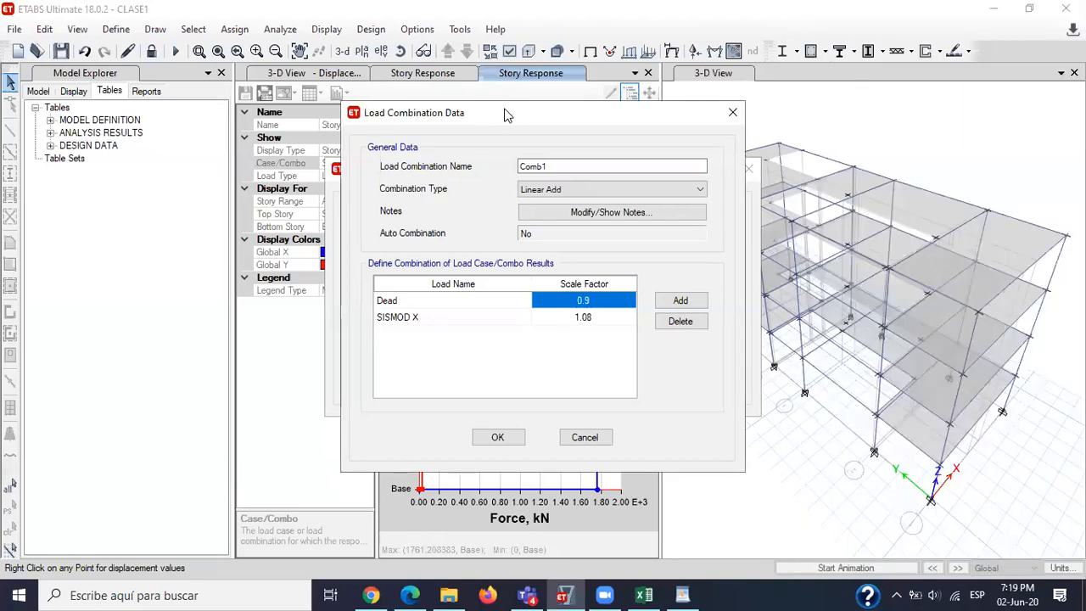